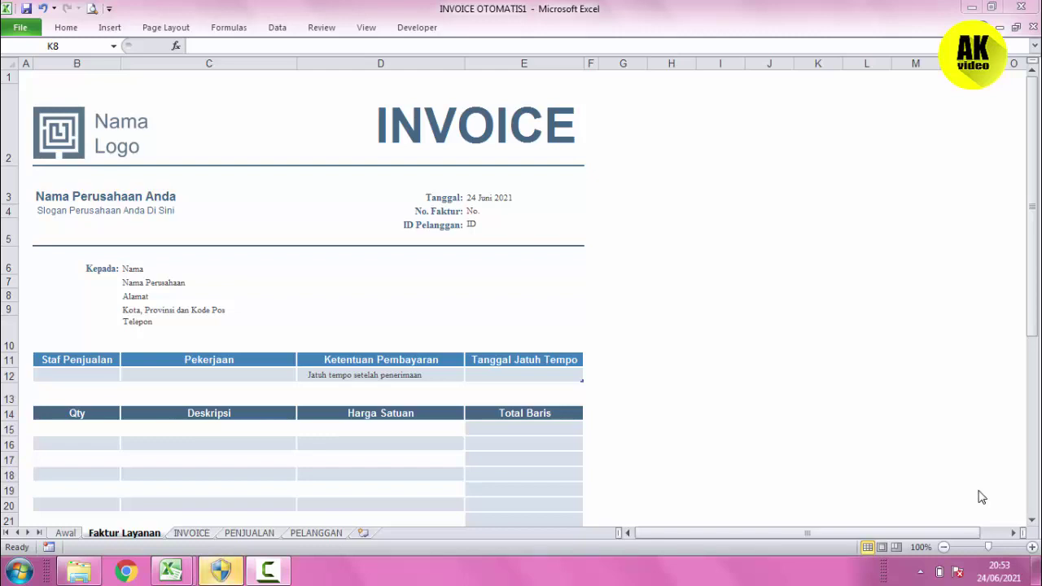
Review the Faktur Layanan invoice form, selecting its A1:E43 area.
{"action": "left_click", "coordinate": [627, 247]}
{"action": "scroll", "coordinate": [258, 79], "scroll_direction": "down", "scroll_amount": 6}
{"action": "scroll", "coordinate": [542, 291], "scroll_direction": "down", "scroll_amount": 5}
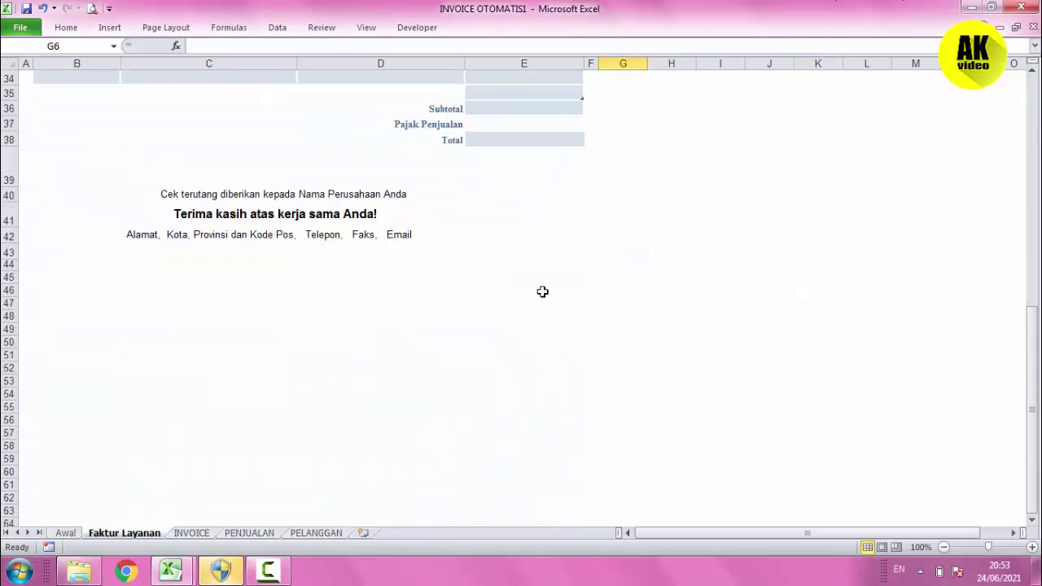
{"action": "scroll", "coordinate": [549, 267], "scroll_direction": "up", "scroll_amount": 5}
{"action": "scroll", "coordinate": [144, 179], "scroll_direction": "up", "scroll_amount": 6}
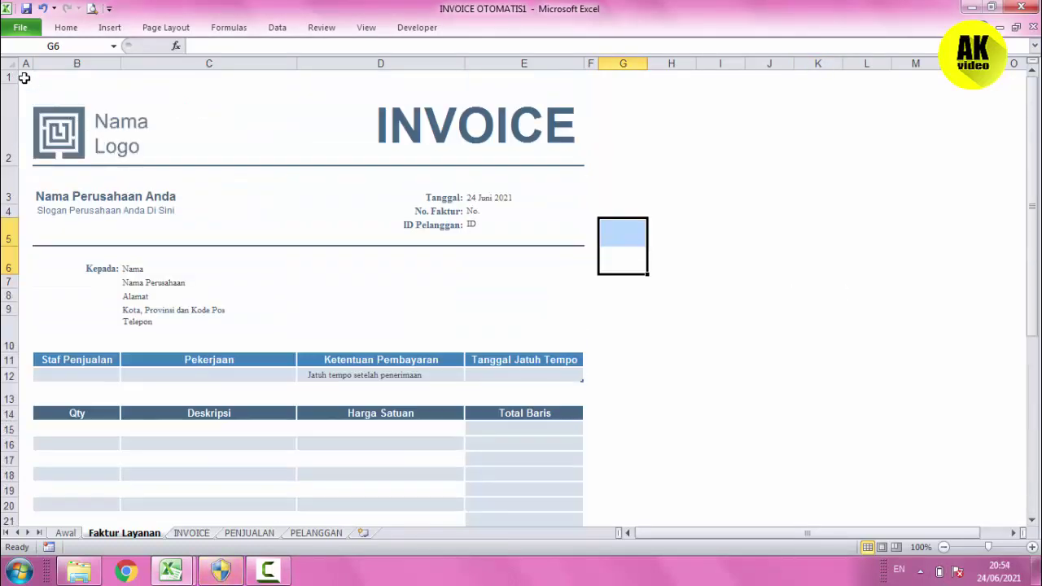
{"action": "left_click_drag", "start_coordinate": [24, 77], "coordinate": [573, 502]}
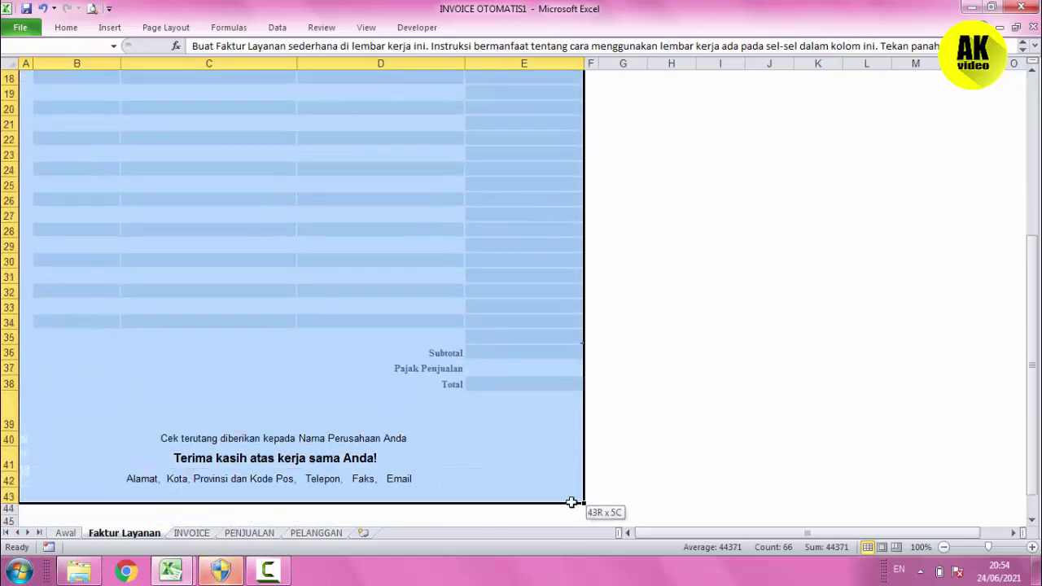
{"action": "left_click_drag", "start_coordinate": [572, 503], "coordinate": [553, 456]}
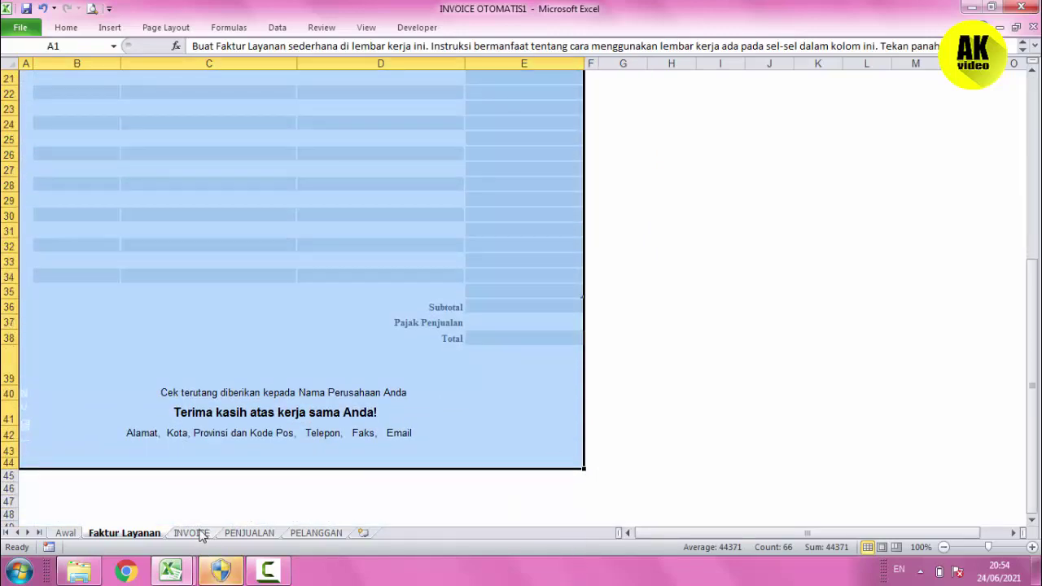
Look through the INVOICE sheet template.
{"action": "left_click", "coordinate": [199, 533]}
{"action": "scroll", "coordinate": [203, 298], "scroll_direction": "down", "scroll_amount": 4}
{"action": "scroll", "coordinate": [233, 320], "scroll_direction": "up", "scroll_amount": 4}
{"action": "scroll", "coordinate": [265, 334], "scroll_direction": "down", "scroll_amount": 6}
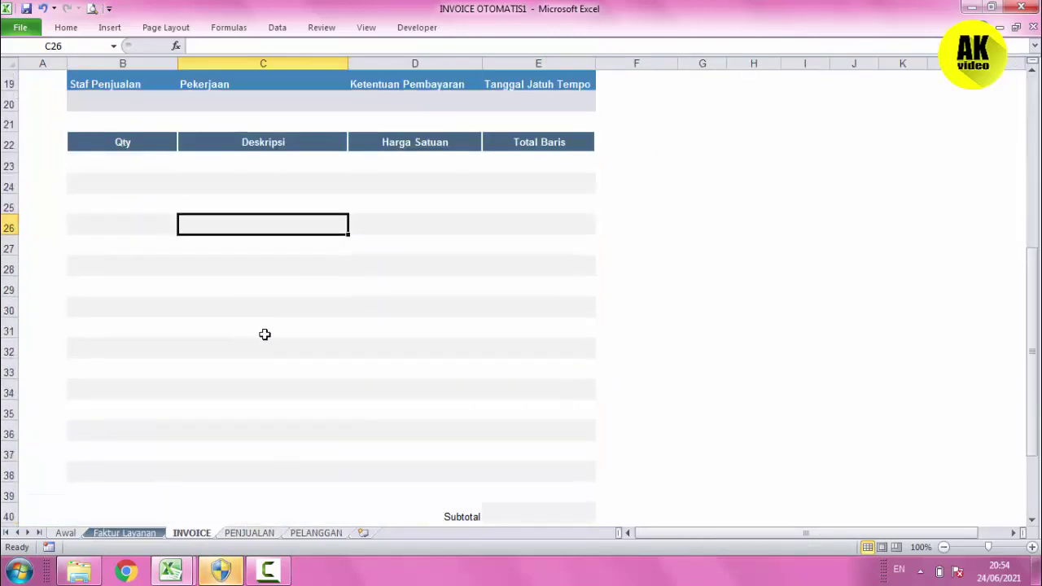
{"action": "scroll", "coordinate": [277, 346], "scroll_direction": "down", "scroll_amount": 5}
{"action": "scroll", "coordinate": [295, 362], "scroll_direction": "up", "scroll_amount": 5}
{"action": "scroll", "coordinate": [260, 423], "scroll_direction": "up", "scroll_amount": 6}
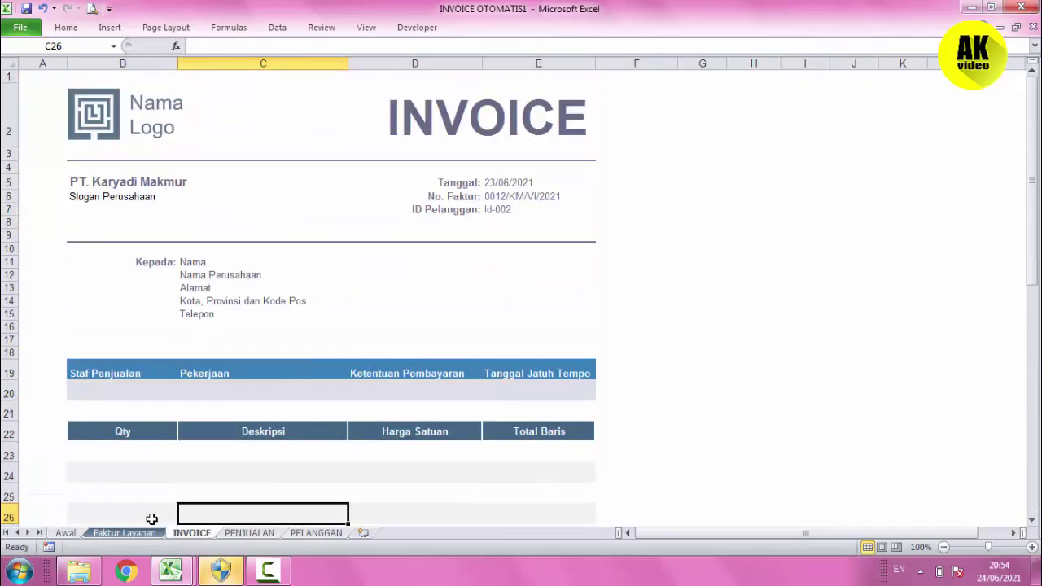
Back on Faktur Layanan, clear the selection and select the No. Faktur cell E4.
{"action": "left_click", "coordinate": [130, 534]}
{"action": "left_click", "coordinate": [614, 332]}
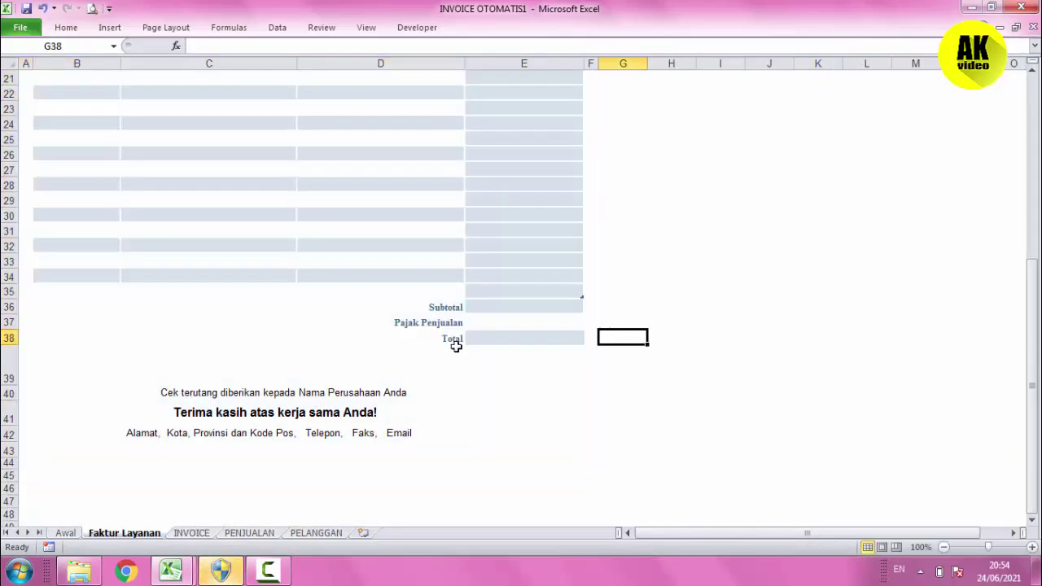
{"action": "scroll", "coordinate": [456, 346], "scroll_direction": "up", "scroll_amount": 7}
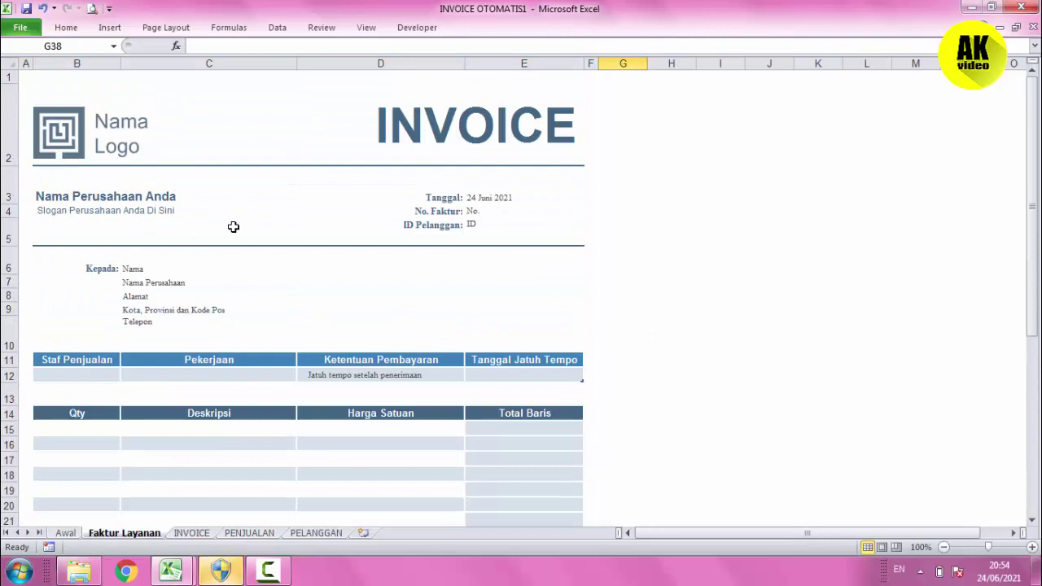
{"action": "left_click", "coordinate": [496, 210]}
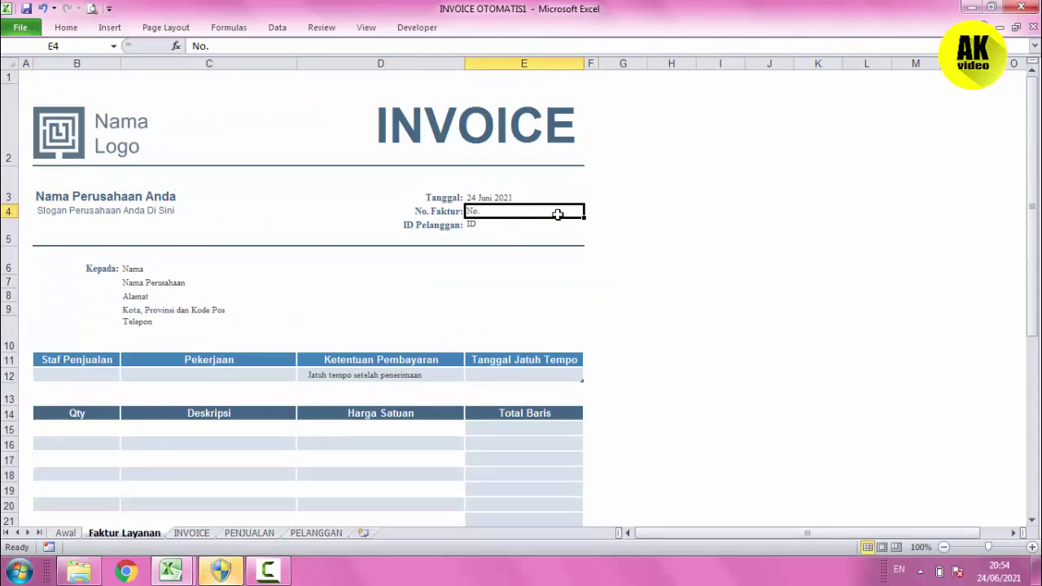
Look over the rest of the invoice, then view the PENJUALAN sales recap sheet.
{"action": "scroll", "coordinate": [277, 313], "scroll_direction": "down", "scroll_amount": 3}
{"action": "scroll", "coordinate": [266, 321], "scroll_direction": "up", "scroll_amount": 3}
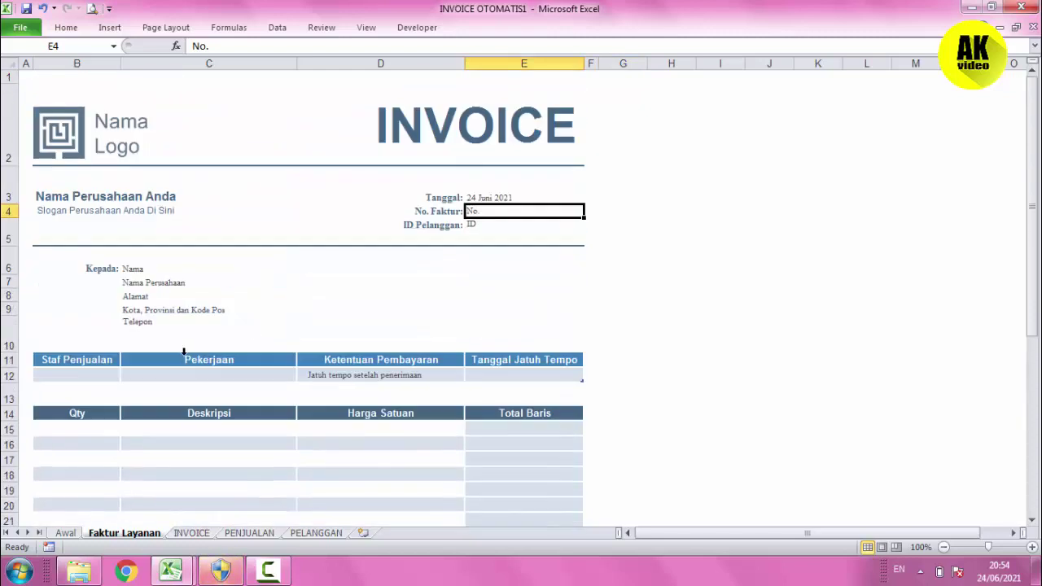
{"action": "left_click_drag", "start_coordinate": [136, 272], "coordinate": [139, 328]}
{"action": "scroll", "coordinate": [145, 332], "scroll_direction": "down", "scroll_amount": 1}
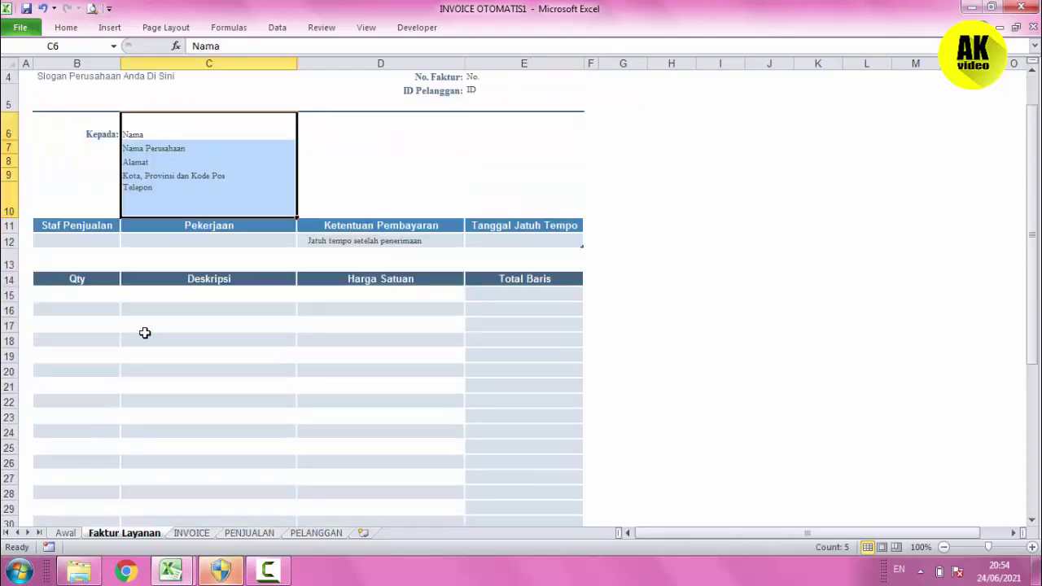
{"action": "left_click", "coordinate": [249, 533]}
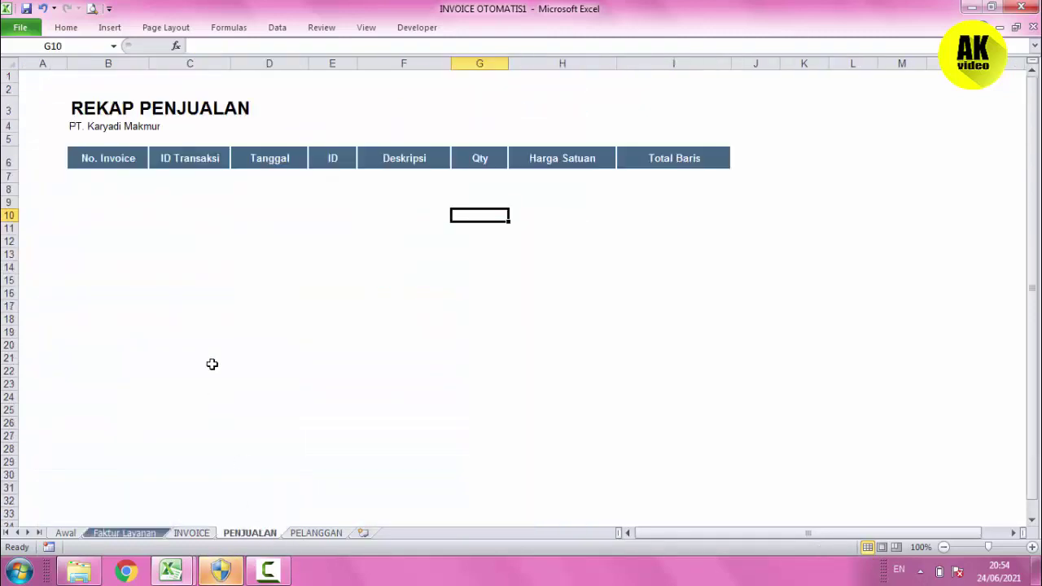
{"action": "scroll", "coordinate": [216, 375], "scroll_direction": "down", "scroll_amount": 4}
{"action": "scroll", "coordinate": [221, 388], "scroll_direction": "up", "scroll_amount": 4}
Copy PENJUALAN's No. Invoice header style onto the PELANGGAN headers B5:G5 with Format Painter.
{"action": "left_click", "coordinate": [305, 533]}
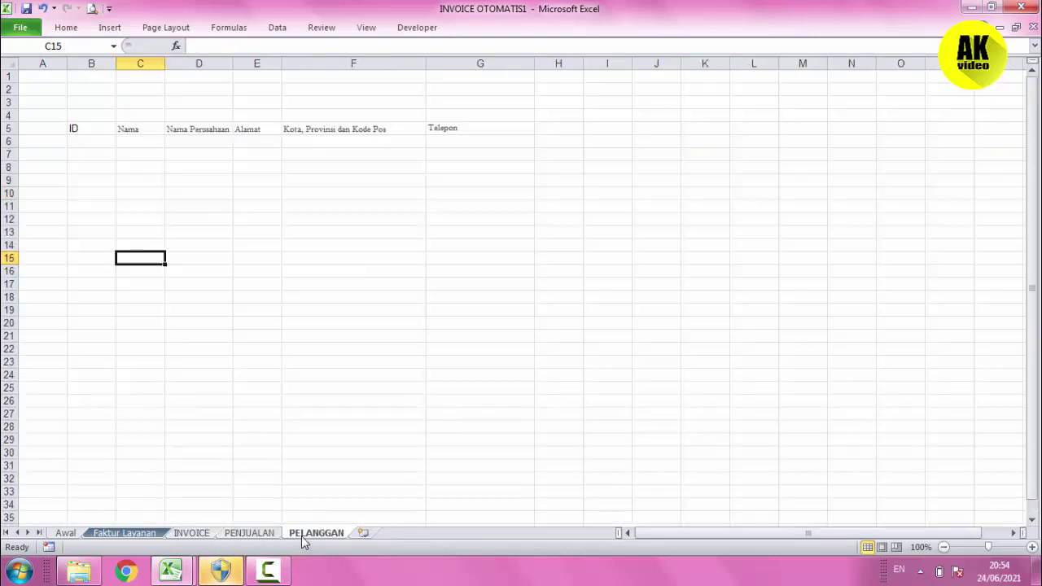
{"action": "left_click_drag", "start_coordinate": [82, 128], "coordinate": [432, 118]}
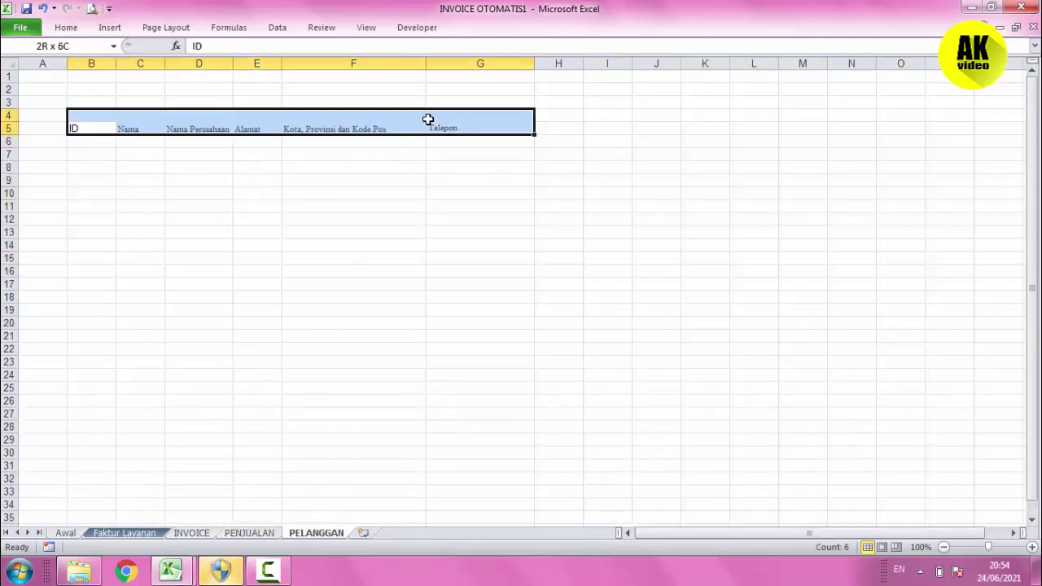
{"action": "left_click", "coordinate": [249, 533]}
{"action": "left_click", "coordinate": [99, 159]}
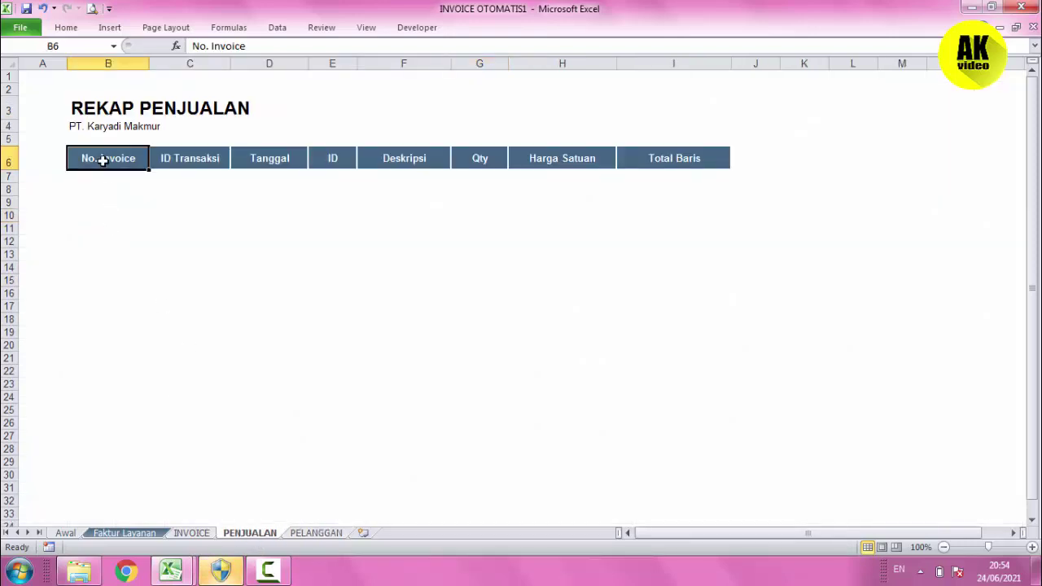
{"action": "left_click", "coordinate": [69, 28]}
{"action": "left_click", "coordinate": [97, 84]}
{"action": "left_click", "coordinate": [316, 533]}
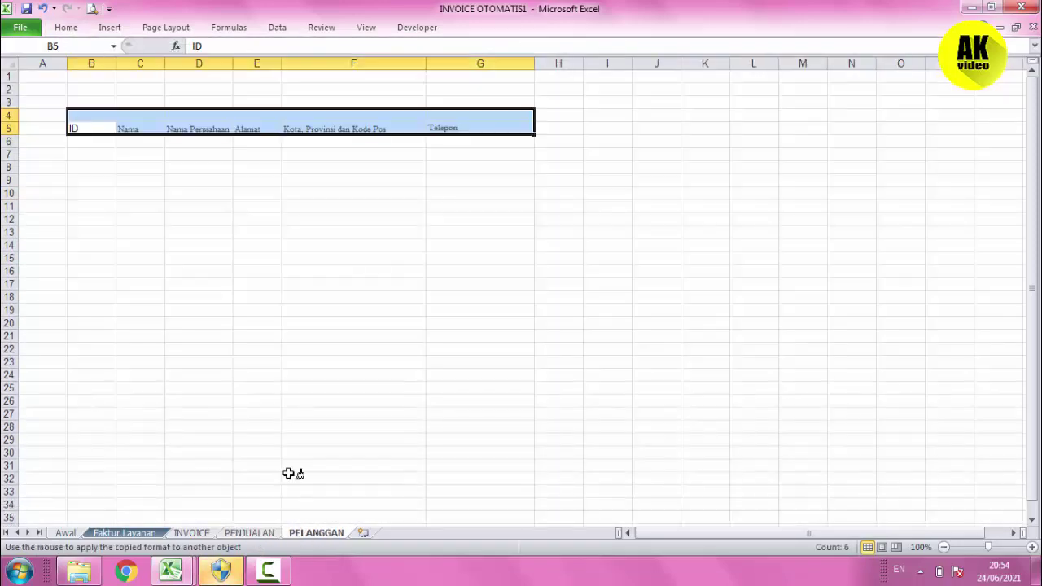
{"action": "left_click_drag", "start_coordinate": [83, 129], "coordinate": [446, 129]}
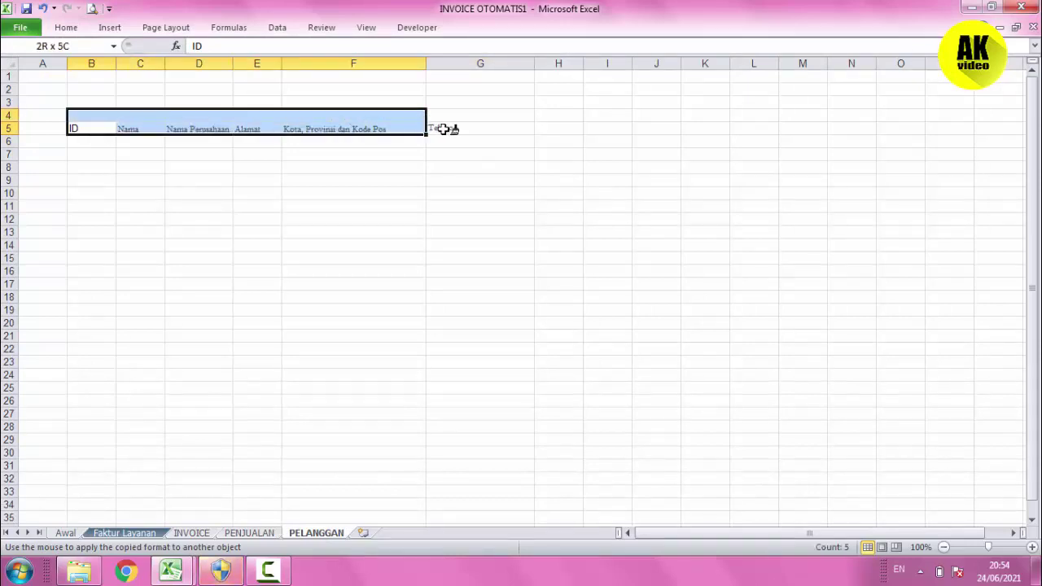
{"action": "left_click", "coordinate": [269, 235]}
Widen PELANGGAN columns C–G, then adjust column C for Nama and column B for ID.
{"action": "mouse_move", "coordinate": [142, 64]}
{"action": "left_mouse_down"}
{"action": "mouse_move", "coordinate": [477, 71]}
{"action": "mouse_move", "coordinate": [451, 63]}
{"action": "left_mouse_up"}
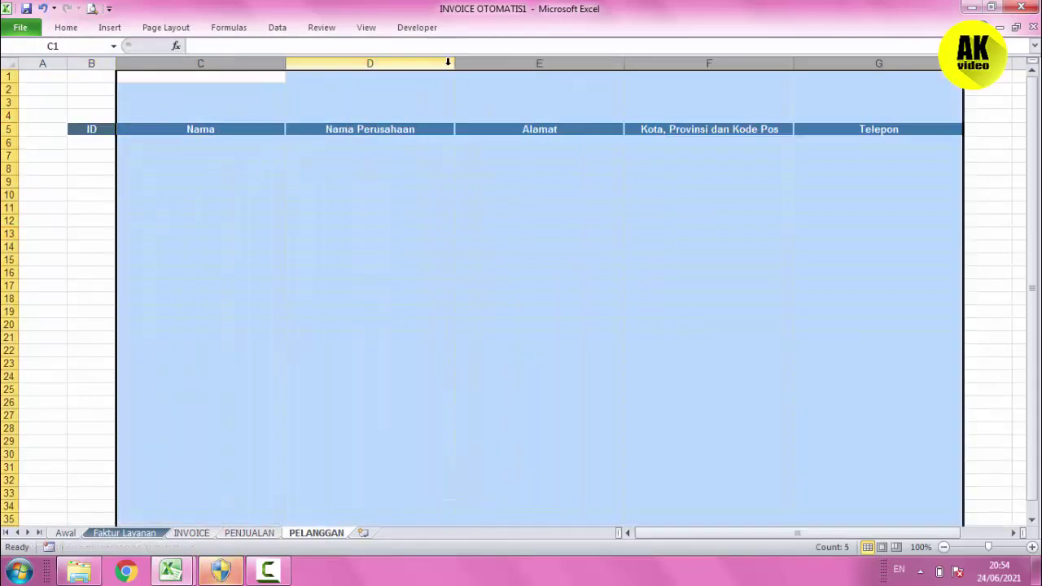
{"action": "left_click", "coordinate": [359, 207]}
{"action": "left_click_drag", "start_coordinate": [285, 64], "coordinate": [204, 64]}
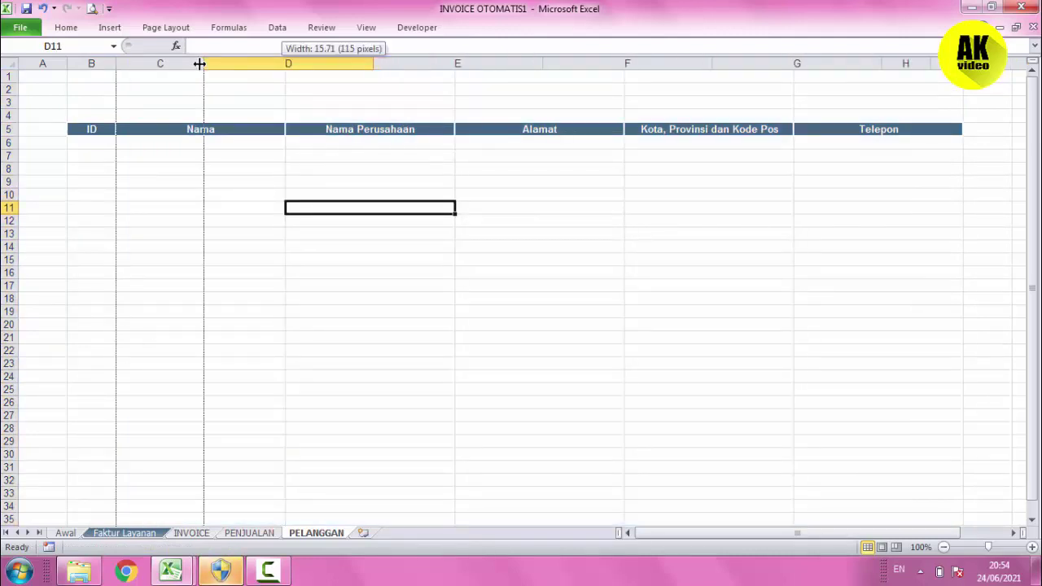
{"action": "left_click", "coordinate": [148, 179]}
{"action": "left_click_drag", "start_coordinate": [116, 63], "coordinate": [142, 64]}
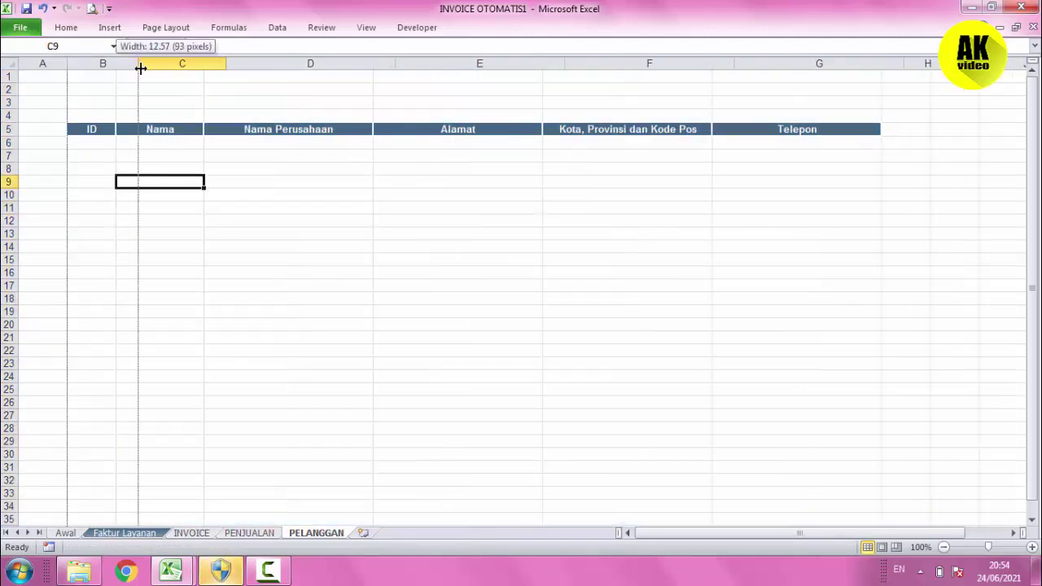
{"action": "left_click", "coordinate": [412, 211]}
Hide the sheet gridlines and make header row 5 about twice as tall.
{"action": "left_click", "coordinate": [366, 26]}
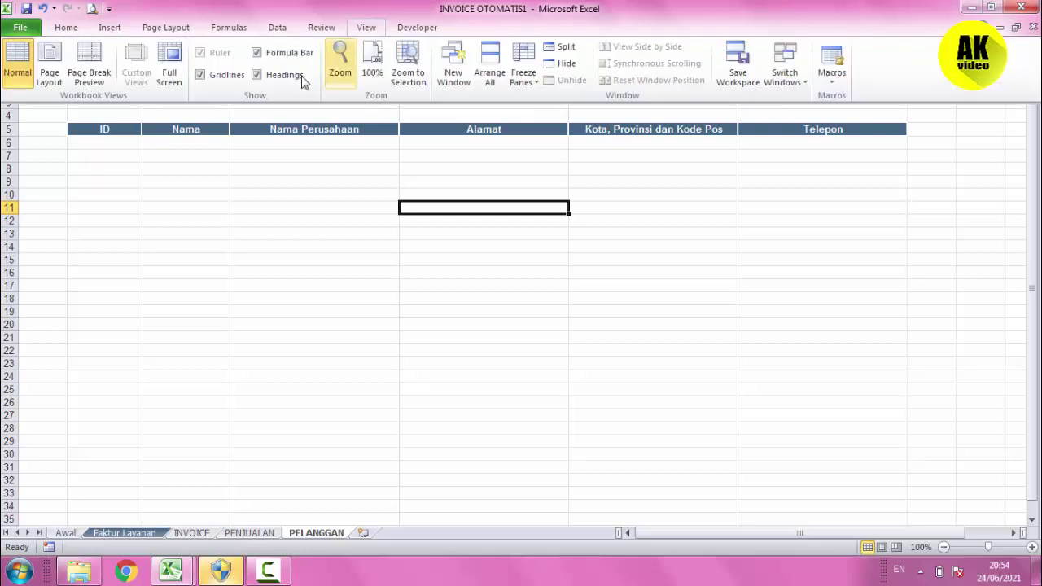
{"action": "left_click", "coordinate": [234, 75]}
{"action": "left_click", "coordinate": [225, 247]}
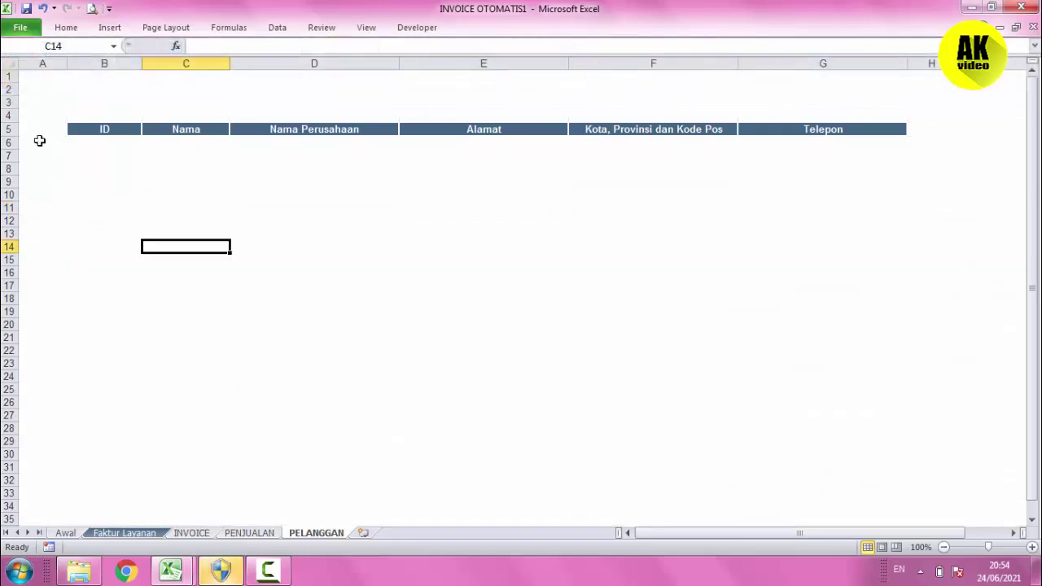
{"action": "left_click", "coordinate": [9, 130]}
{"action": "left_click_drag", "start_coordinate": [9, 135], "coordinate": [9, 149]}
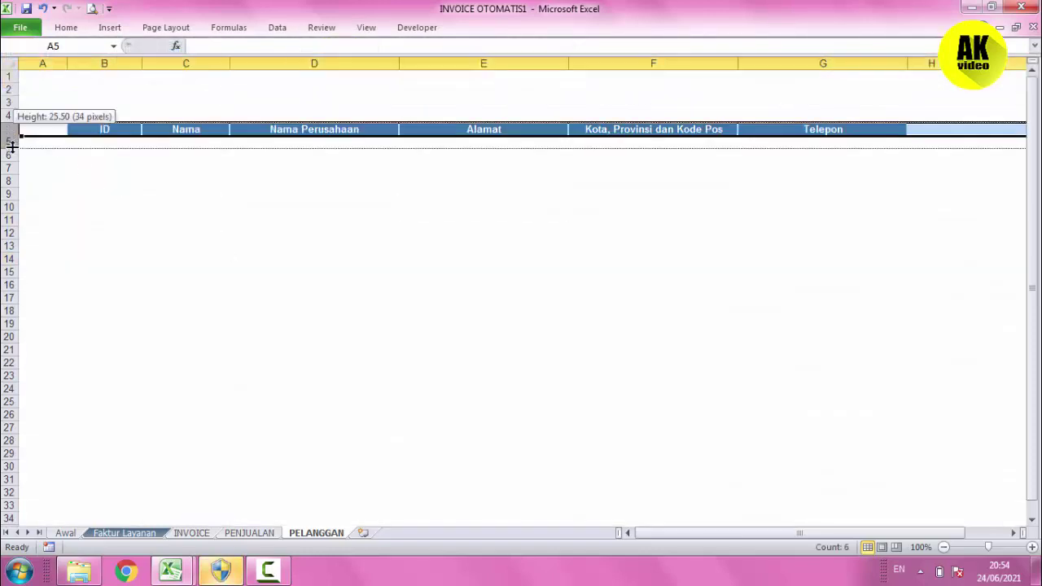
{"action": "left_click", "coordinate": [220, 246]}
Copy the REKAP PENJUALAN title and company name from PENJUALAN into PELANGGAN cell B2.
{"action": "left_click", "coordinate": [259, 533]}
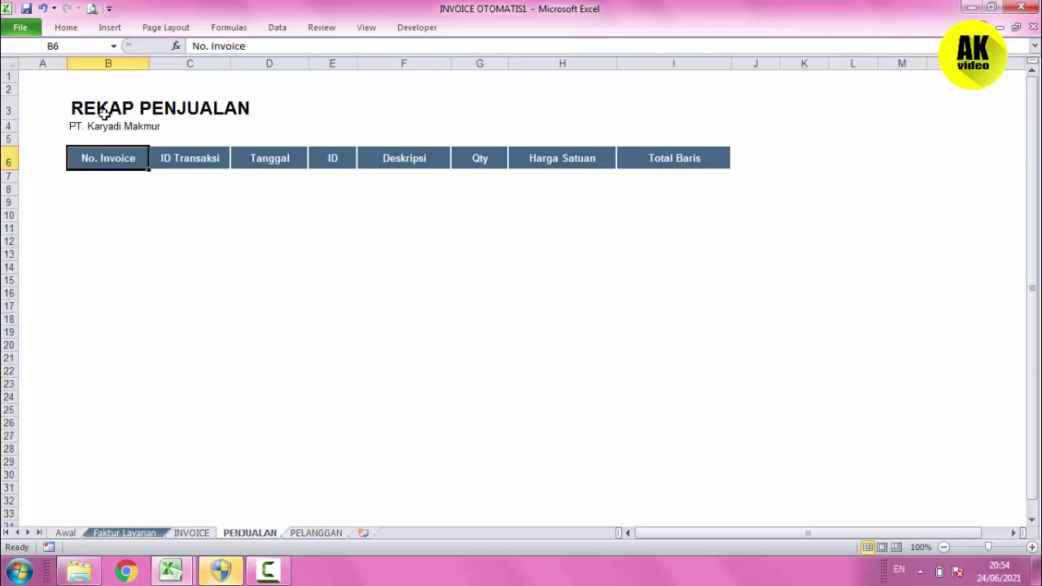
{"action": "left_click", "coordinate": [104, 112]}
{"action": "left_click", "coordinate": [105, 126], "text": "shift"}
{"action": "key", "text": "ctrl+c"}
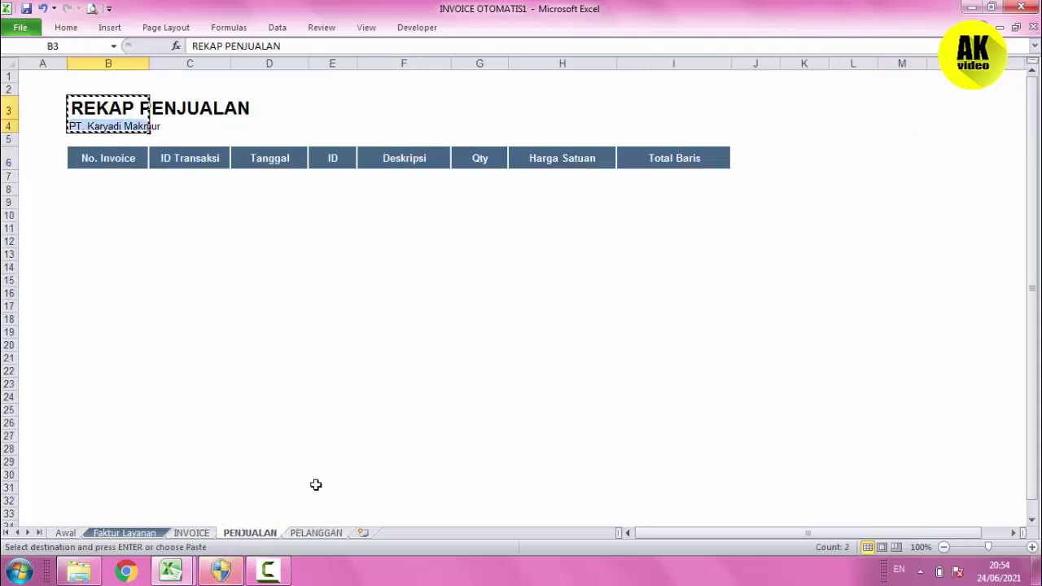
{"action": "left_click", "coordinate": [314, 531]}
{"action": "left_click", "coordinate": [95, 89]}
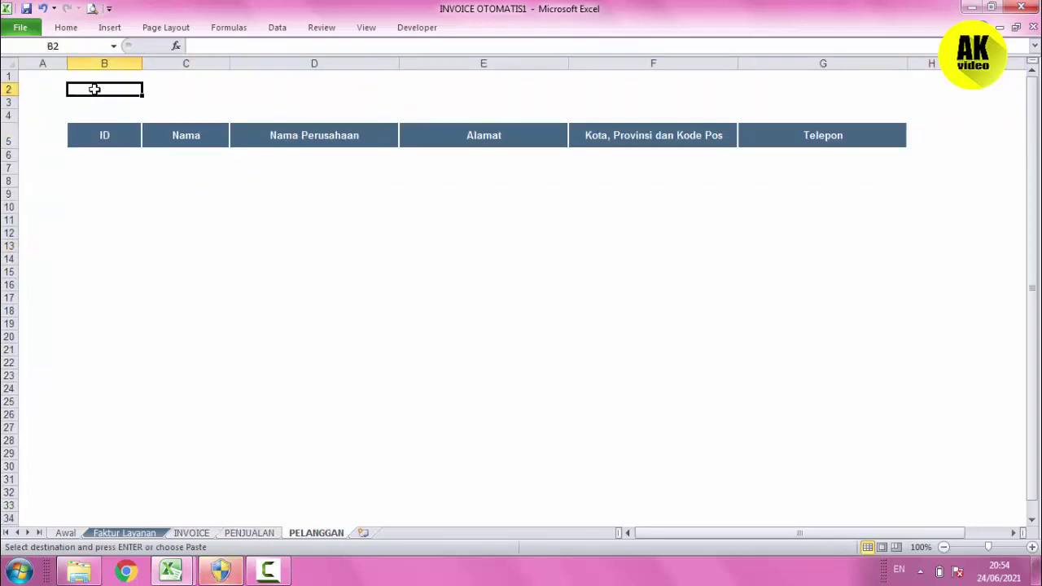
{"action": "key", "text": "ctrl+v"}
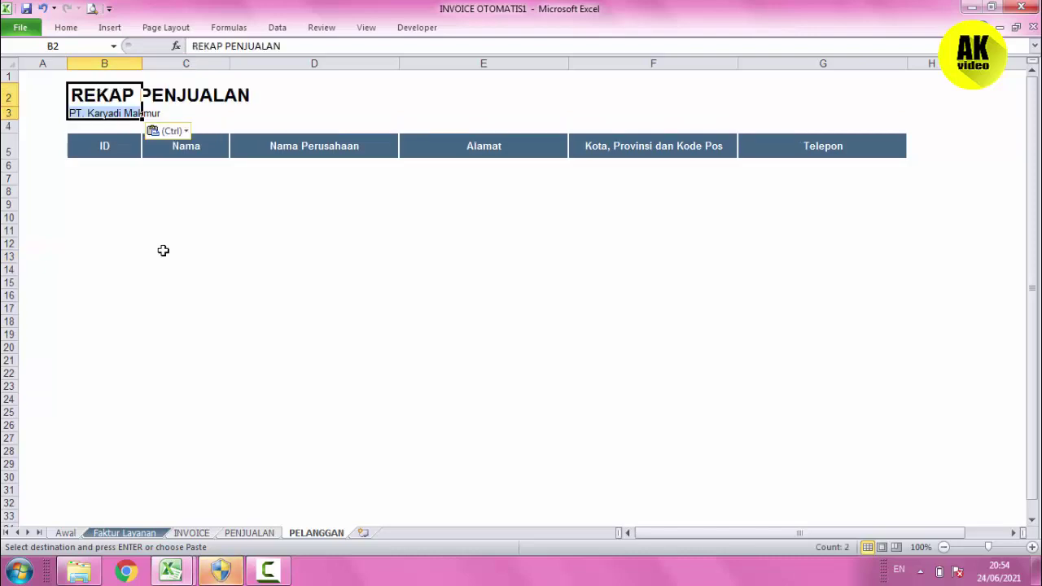
{"action": "left_click", "coordinate": [163, 252]}
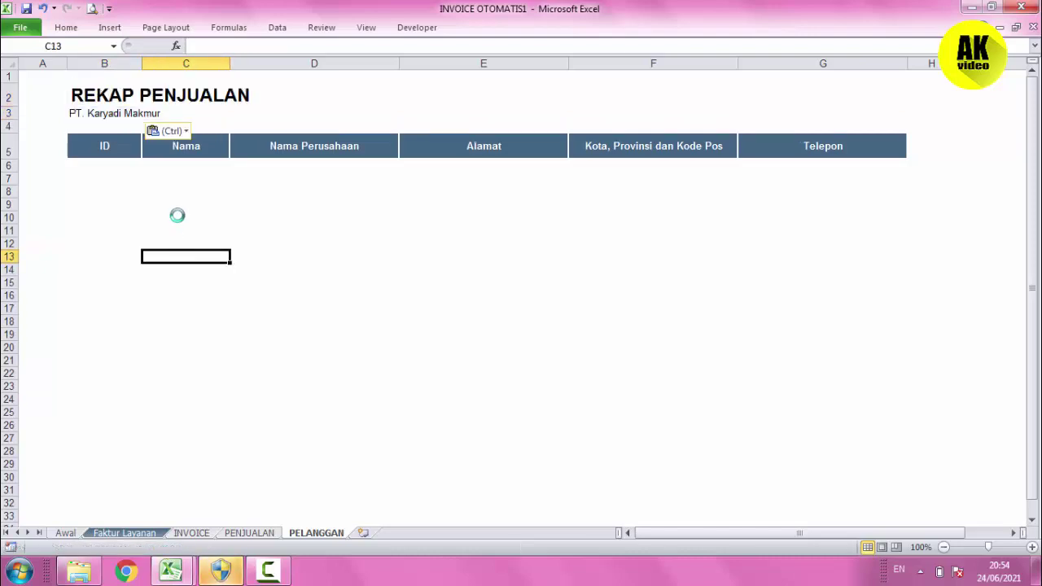
{"action": "key", "text": "Escape"}
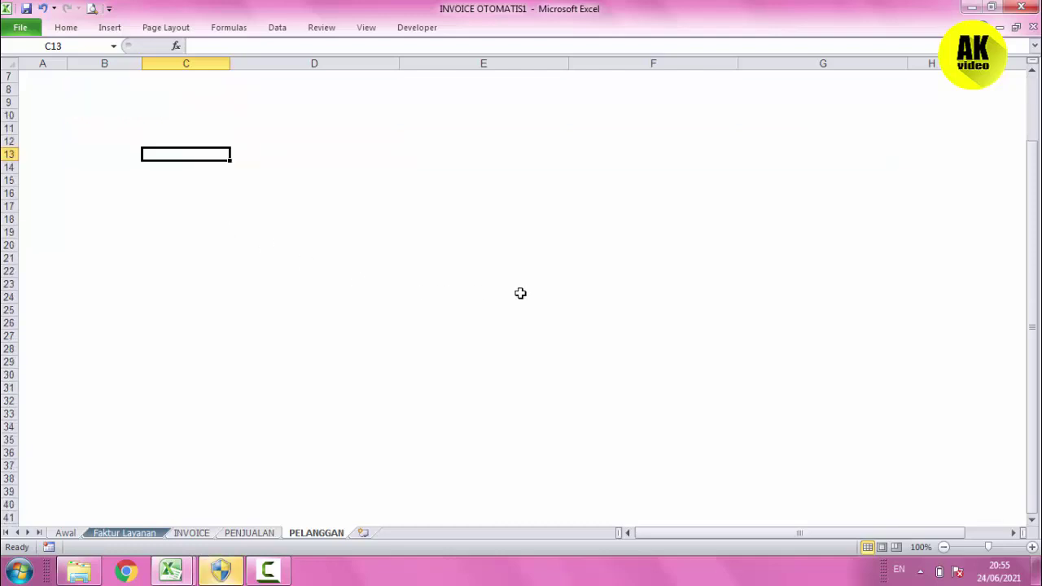
Narrow column A and change the B2 title to REKAP PELANGGAN.
{"action": "left_click_drag", "start_coordinate": [67, 63], "coordinate": [36, 63]}
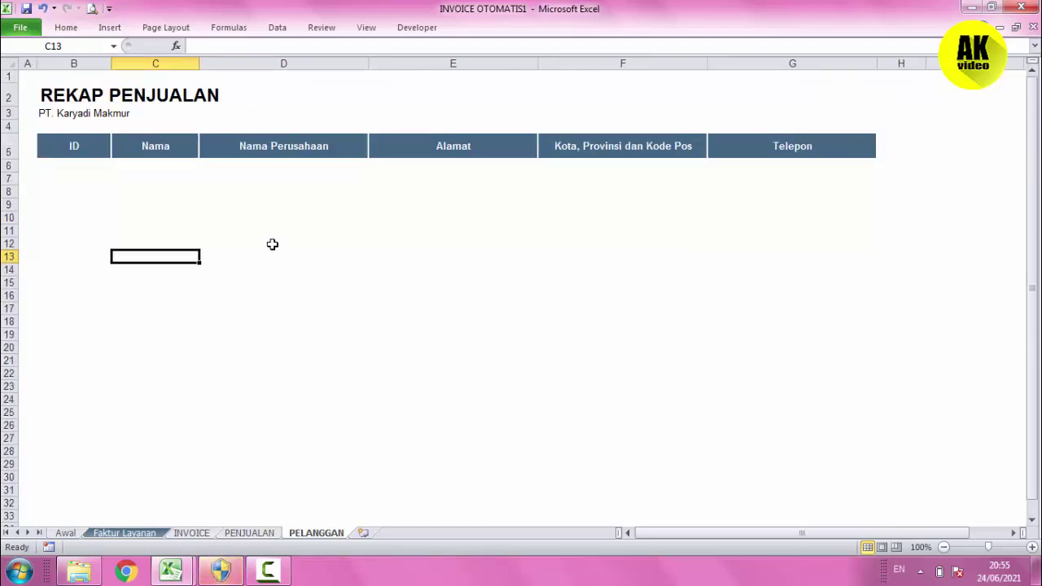
{"action": "left_click", "coordinate": [62, 98]}
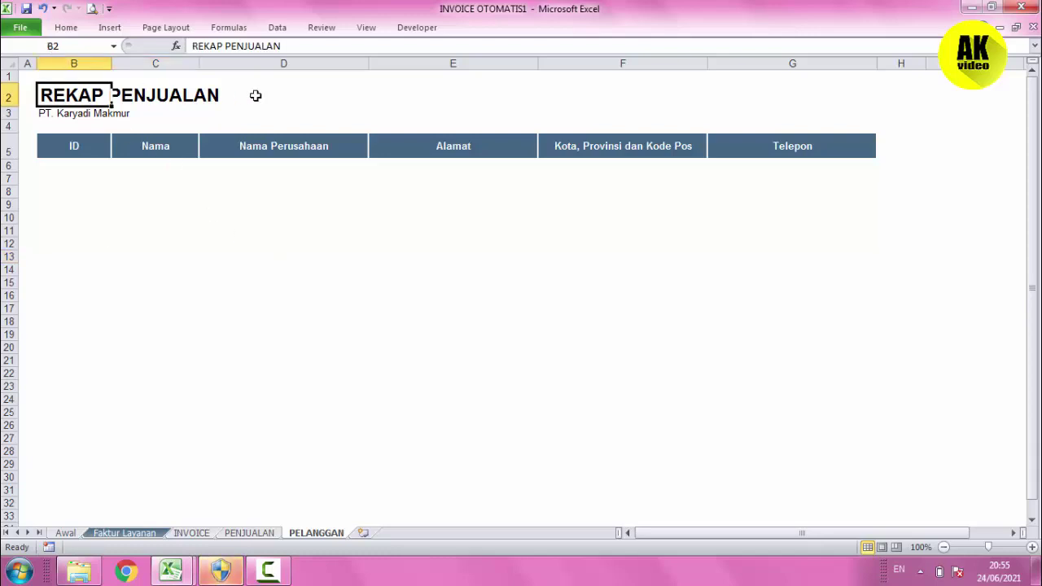
{"action": "double_click", "coordinate": [257, 46]}
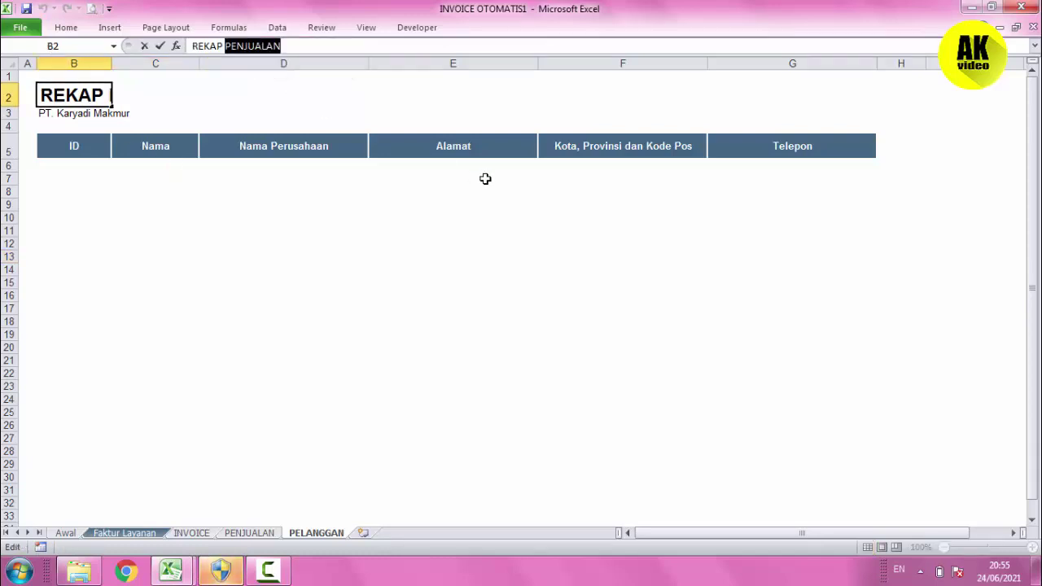
{"action": "type", "text": "pel"}
{"action": "key", "text": "BackSpace"}
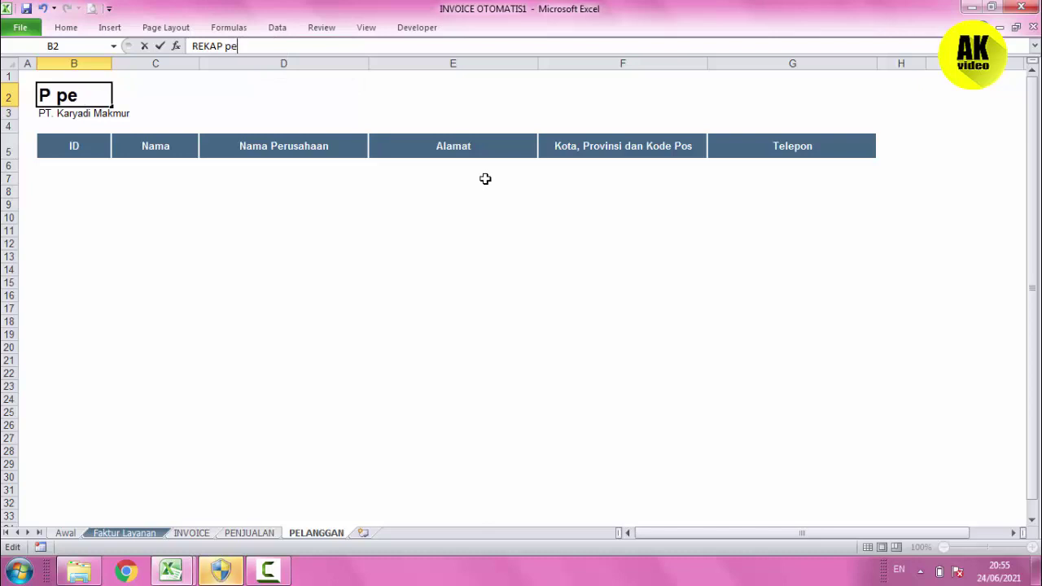
{"action": "key", "text": "BackSpace"}
{"action": "key", "text": "BackSpace"}
{"action": "type", "text": "E"}
{"action": "key", "text": "BackSpace"}
{"action": "type", "text": "PEL"}
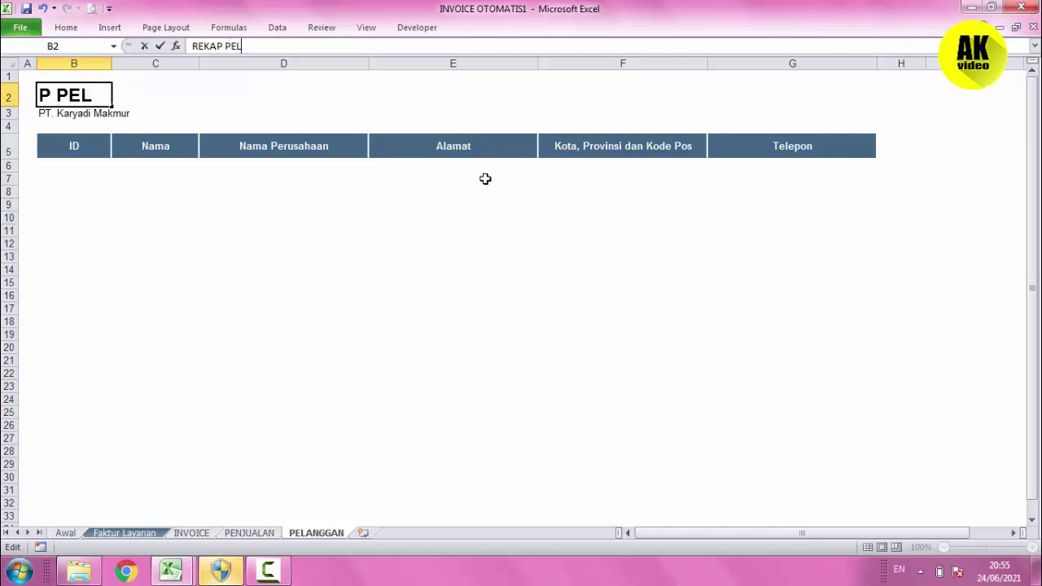
{"action": "type", "text": "ANGGAN"}
{"action": "key", "text": "Return"}
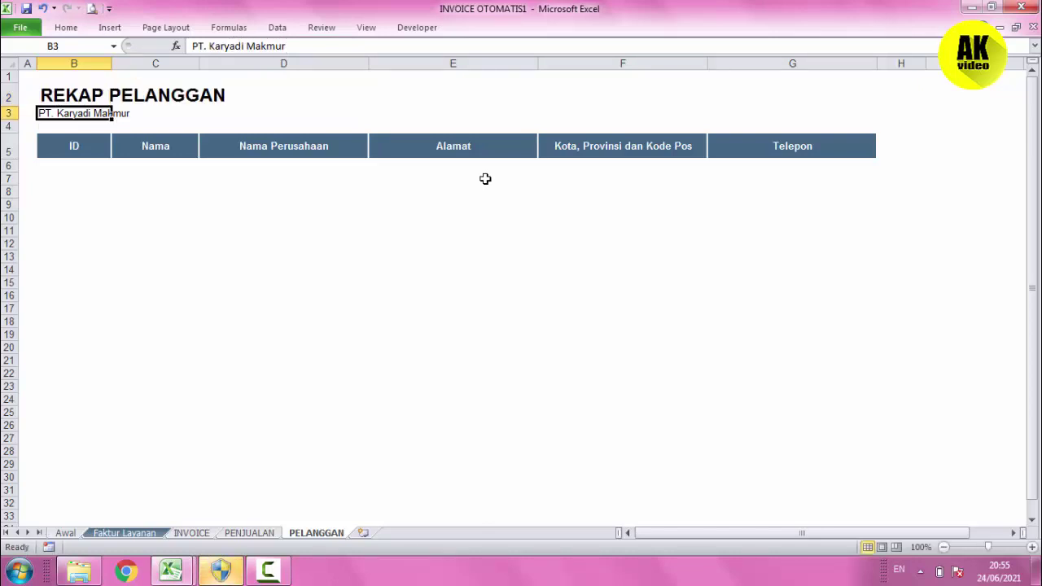
{"action": "left_click", "coordinate": [617, 179]}
Move the Faktur Layanan tab after INVOICE, then select B6 on PELANGGAN.
{"action": "left_click", "coordinate": [195, 533]}
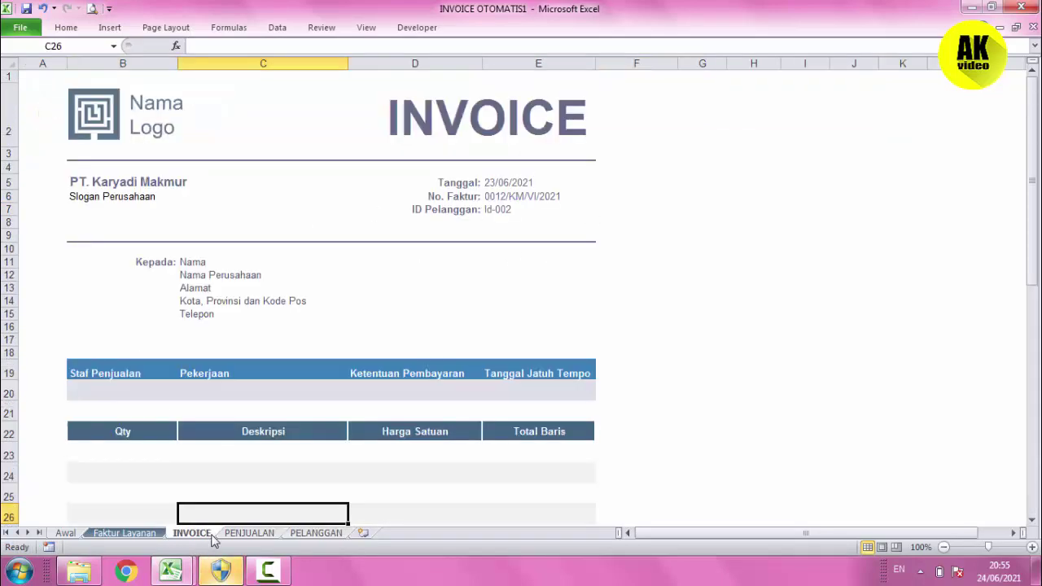
{"action": "scroll", "coordinate": [639, 224], "scroll_direction": "down", "scroll_amount": 4}
{"action": "scroll", "coordinate": [207, 515], "scroll_direction": "up", "scroll_amount": 3}
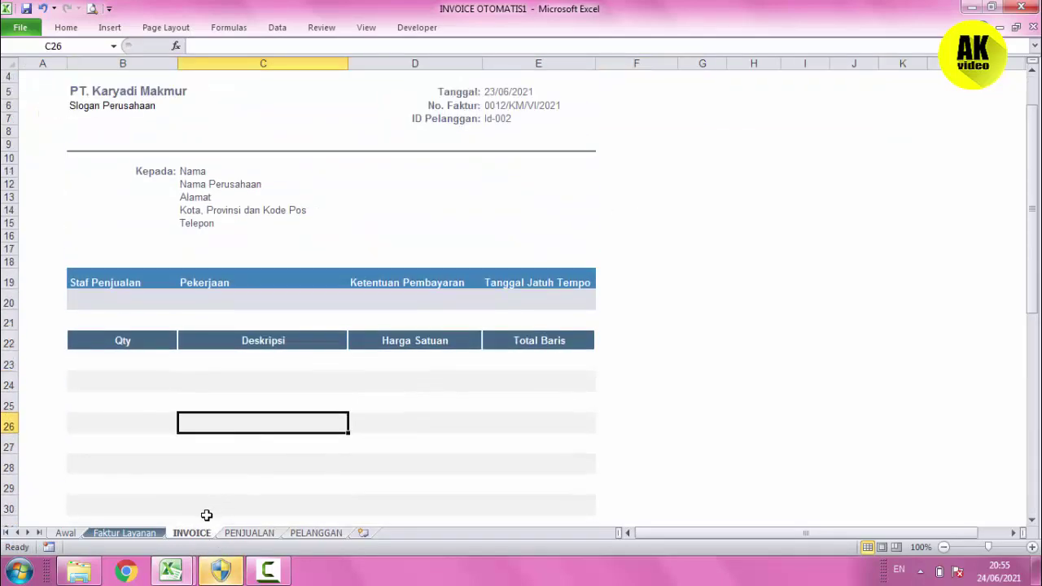
{"action": "left_click", "coordinate": [145, 535]}
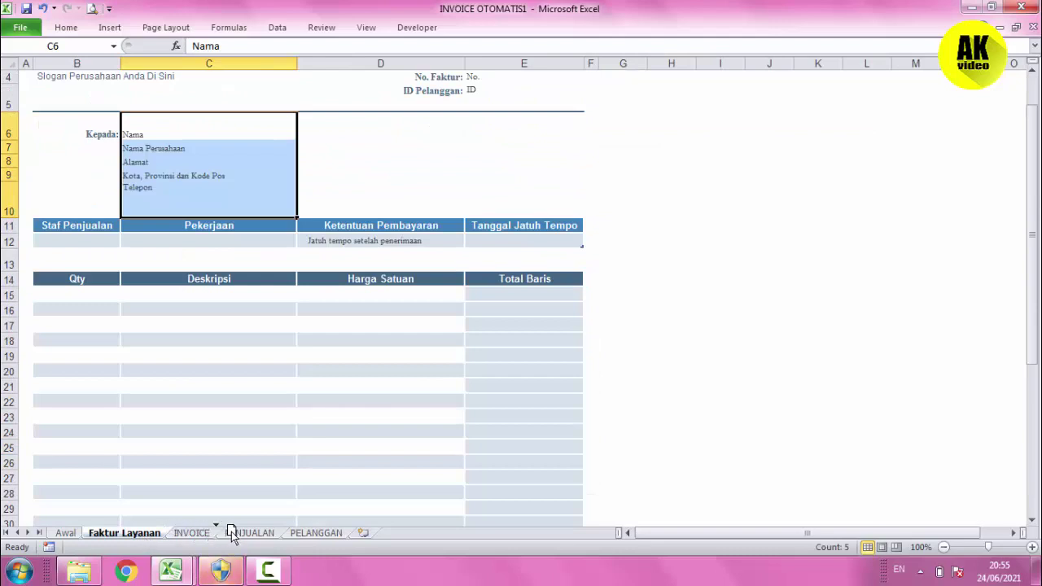
{"action": "left_click_drag", "start_coordinate": [143, 539], "coordinate": [230, 535]}
{"action": "scroll", "coordinate": [214, 426], "scroll_direction": "up", "scroll_amount": 1}
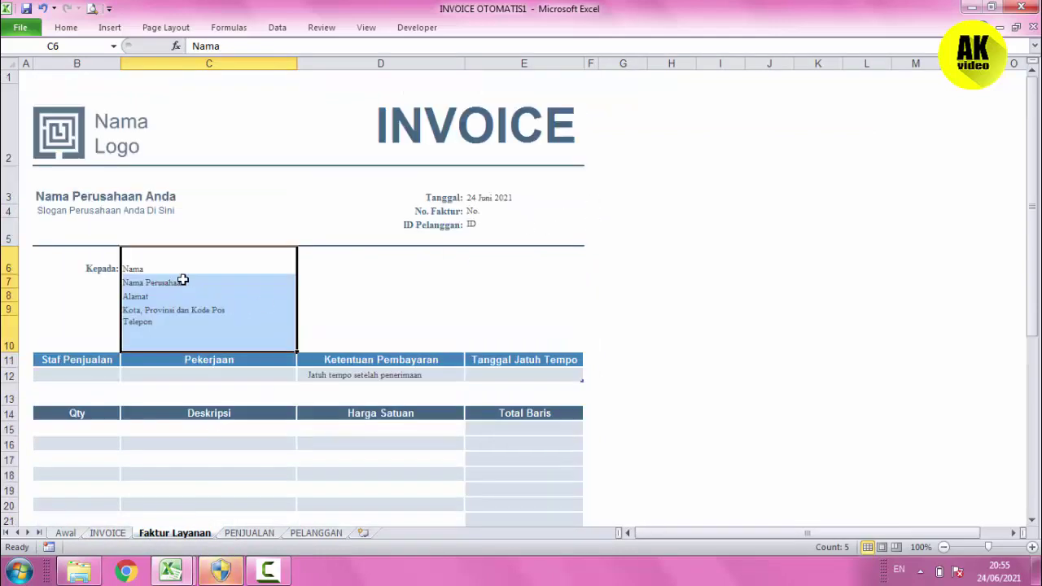
{"action": "left_click", "coordinate": [312, 535]}
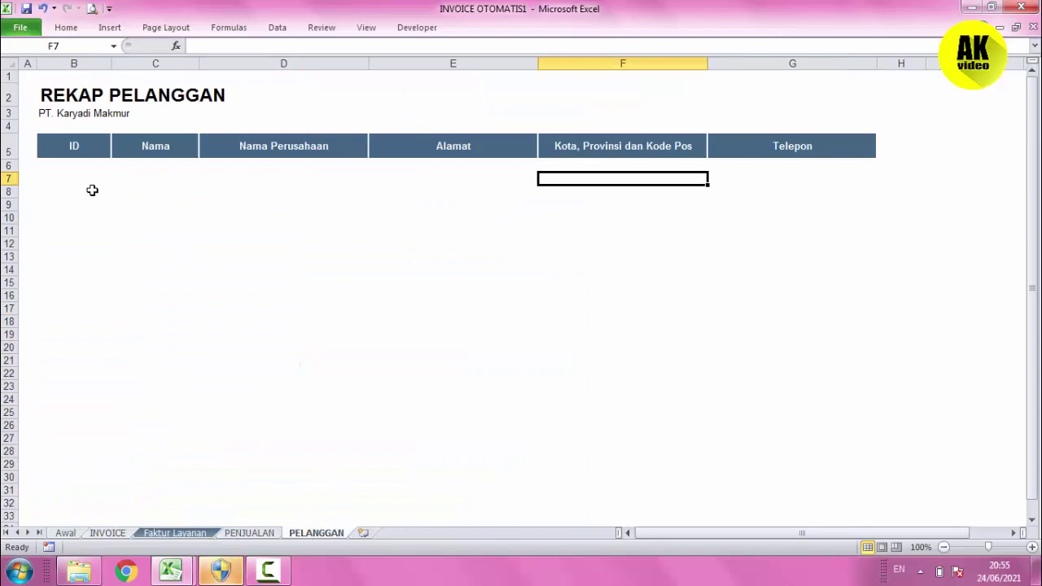
{"action": "left_click", "coordinate": [74, 167]}
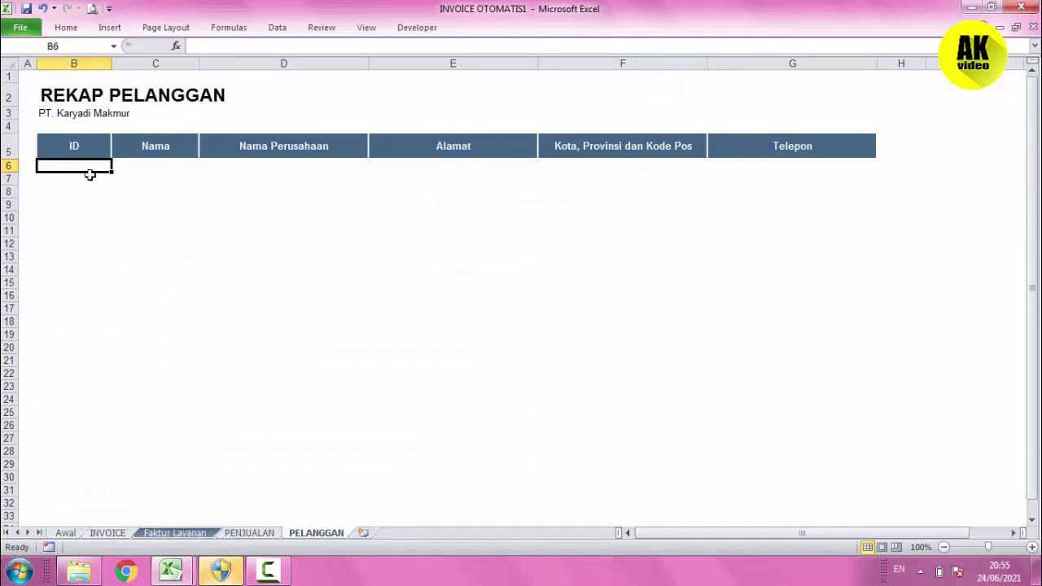
Enter ID001 in B6 and Nama 1 in C6.
{"action": "type", "text": "ID"}
{"action": "key", "text": "BackSpace"}
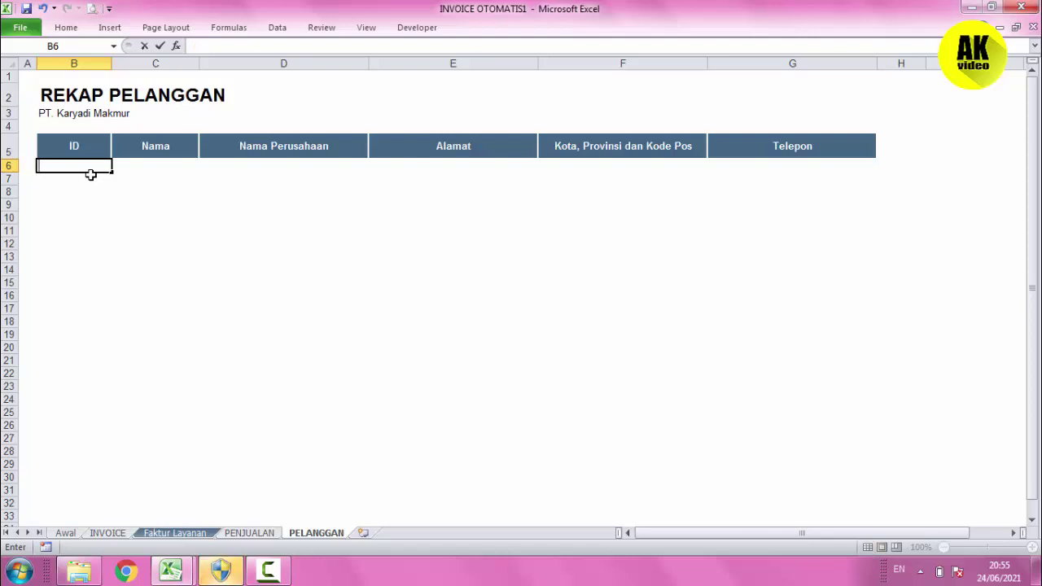
{"action": "type", "text": "id"}
{"action": "type", "text": "i"}
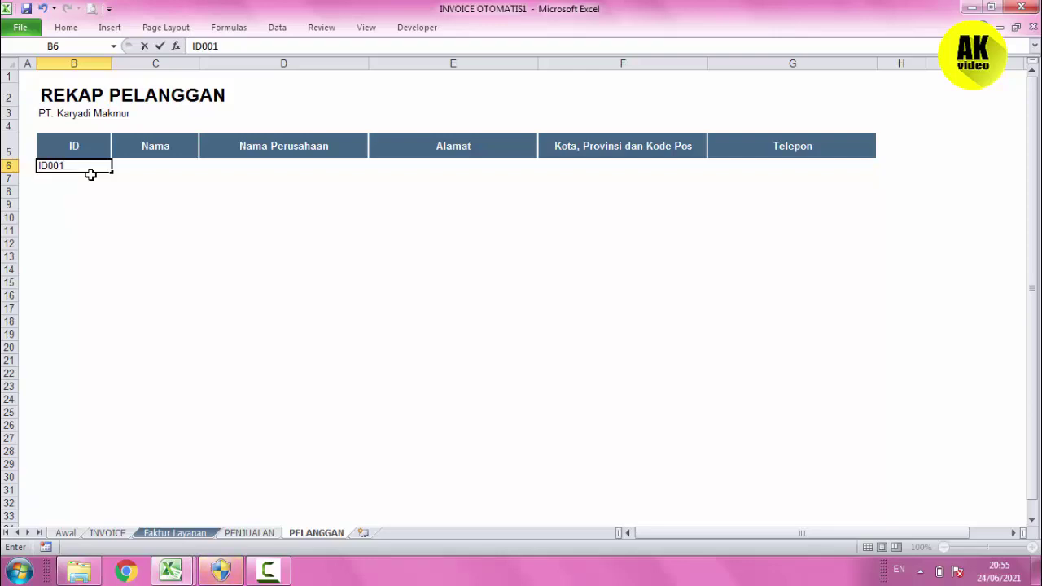
{"action": "key", "text": "Return"}
{"action": "left_click", "coordinate": [89, 164]}
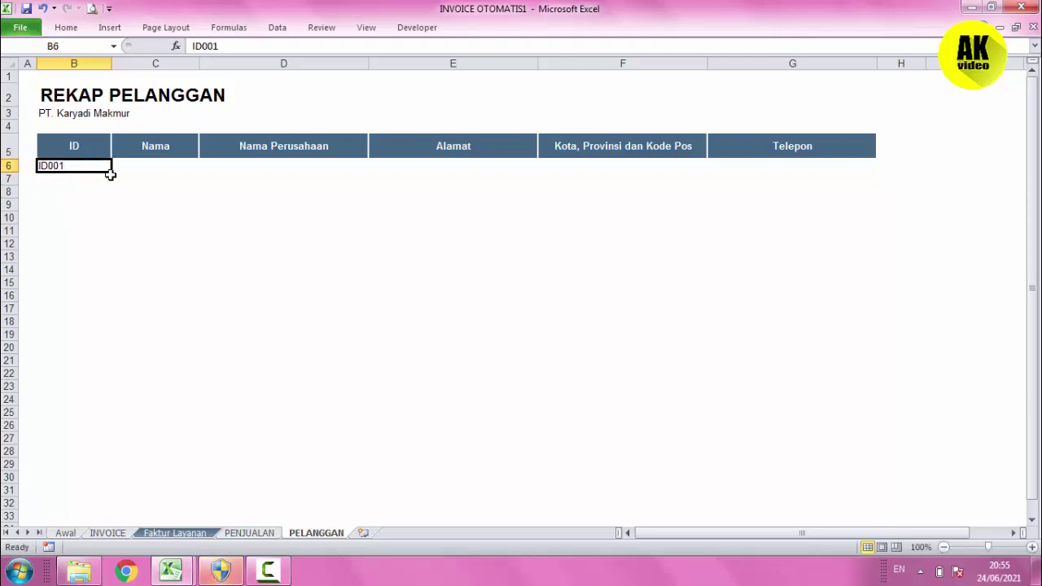
{"action": "left_click", "coordinate": [137, 165]}
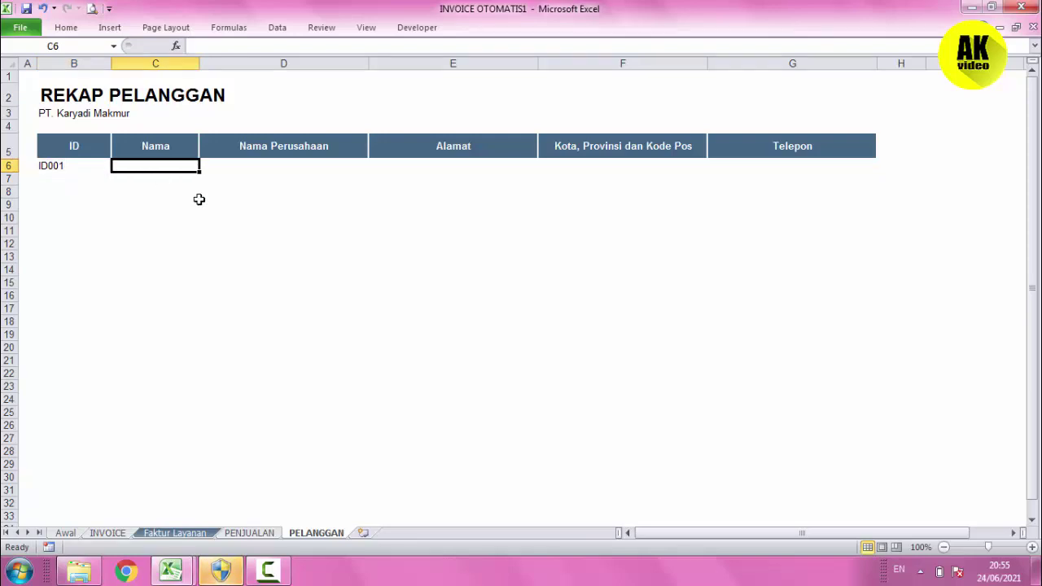
{"action": "type", "text": "nAM"}
{"action": "key", "text": "BackSpace"}
{"action": "key", "text": "BackSpace"}
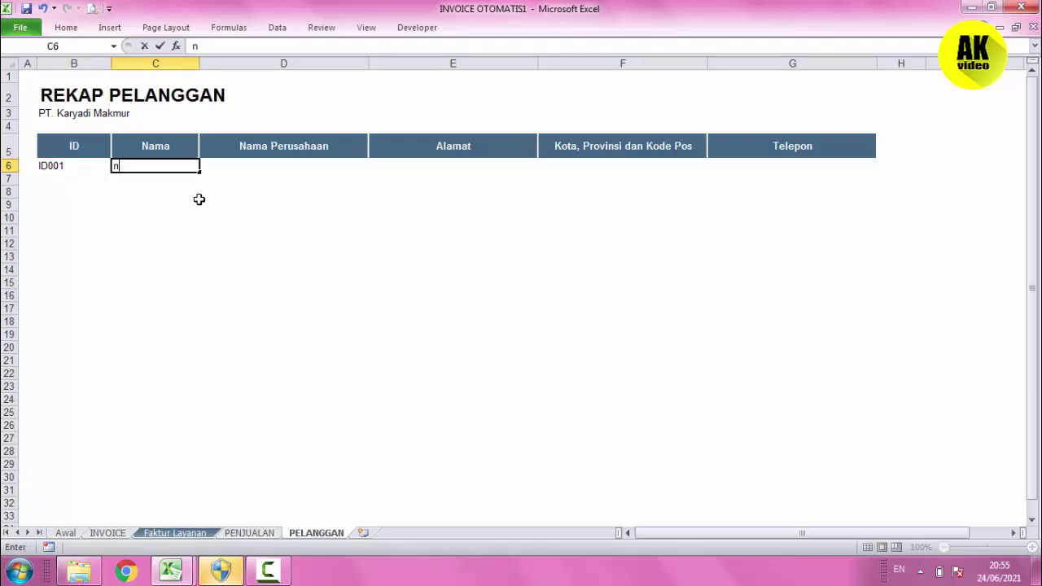
{"action": "type", "text": "Nama 1"}
{"action": "key", "text": "Tab"}
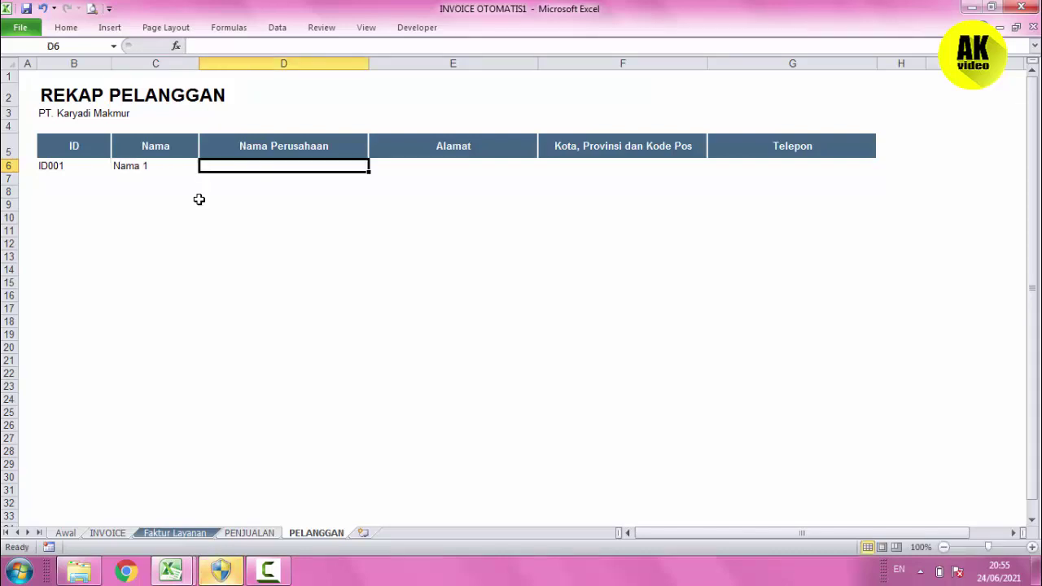
Fill D6:G6 with Perusahaan 1, Alamat 1, Kota 1 and a phone number.
{"action": "type", "text": "Perusahaan 1"}
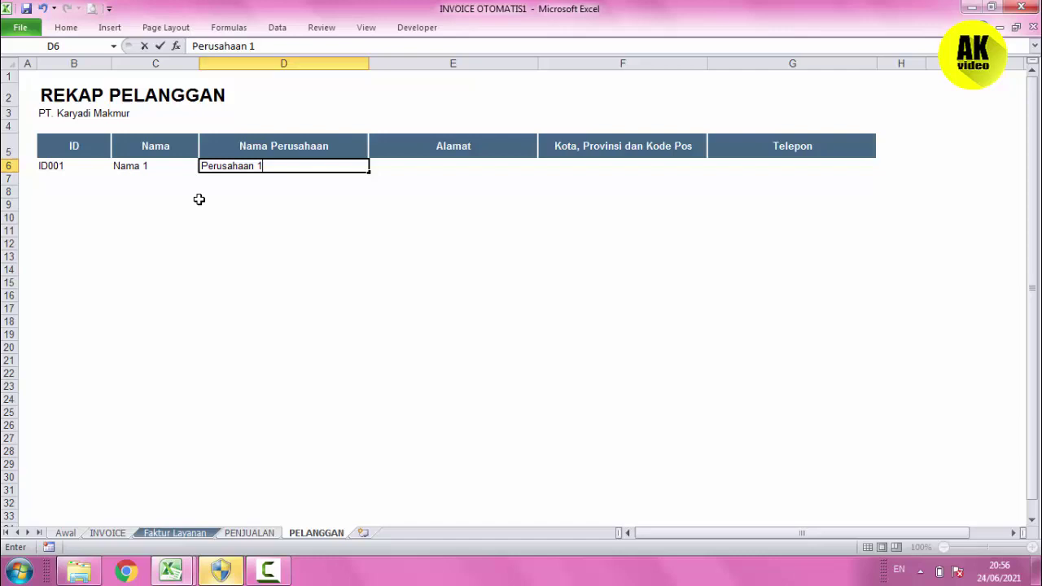
{"action": "key", "text": "Return"}
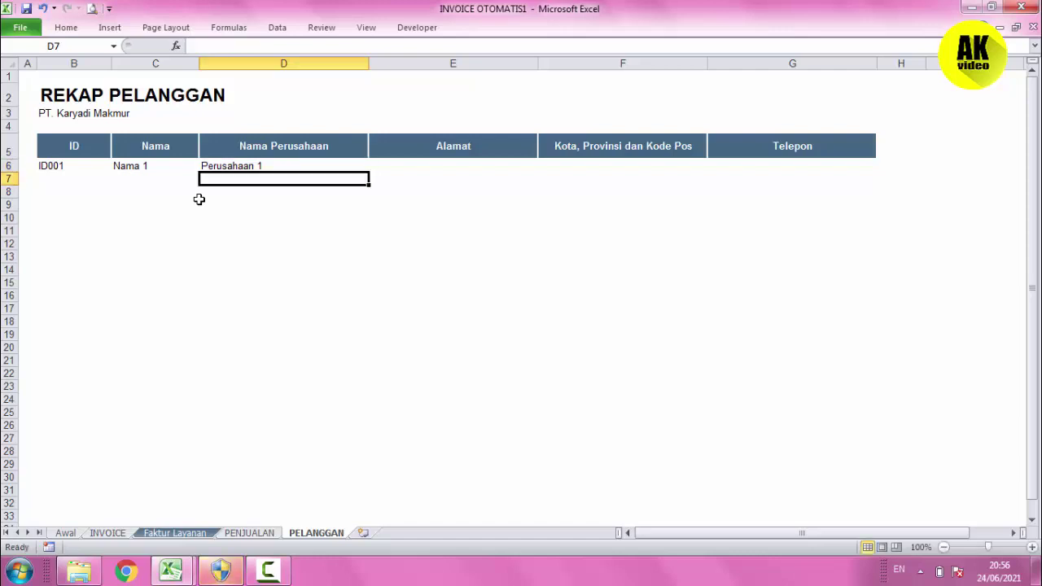
{"action": "left_click", "coordinate": [413, 165]}
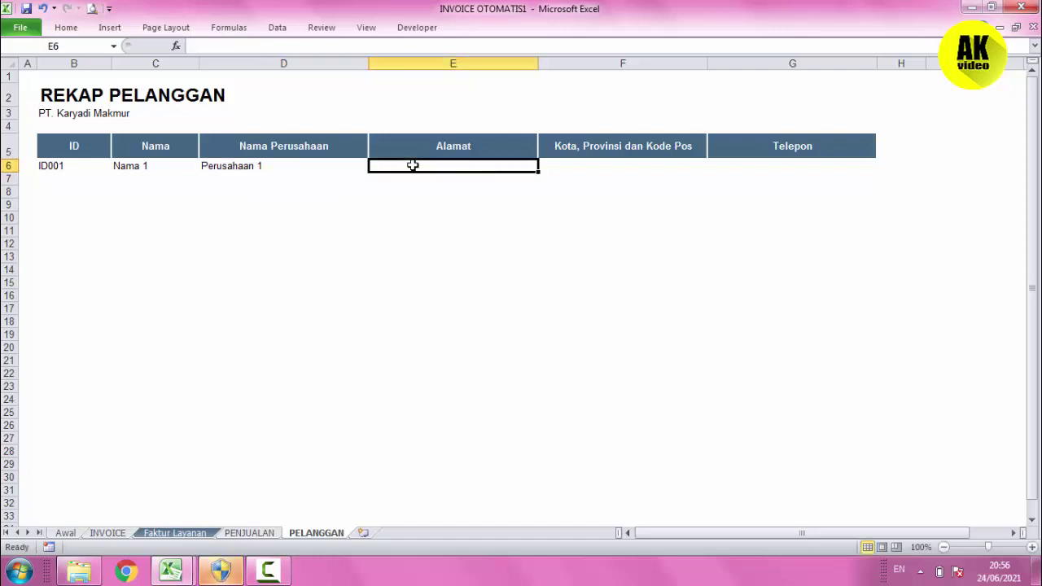
{"action": "type", "text": "Alamat"}
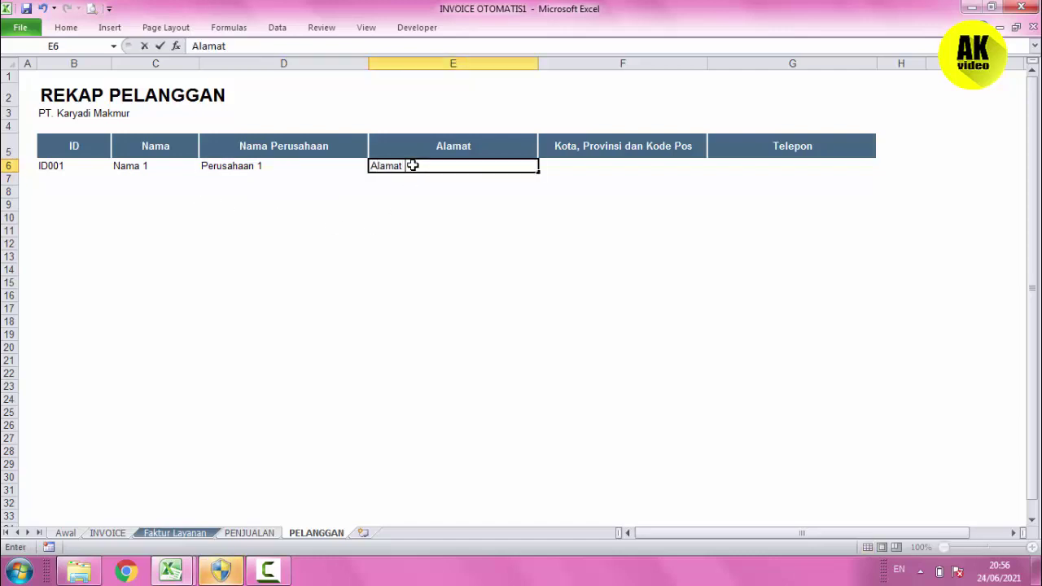
{"action": "type", "text": "1"}
{"action": "key", "text": "Tab"}
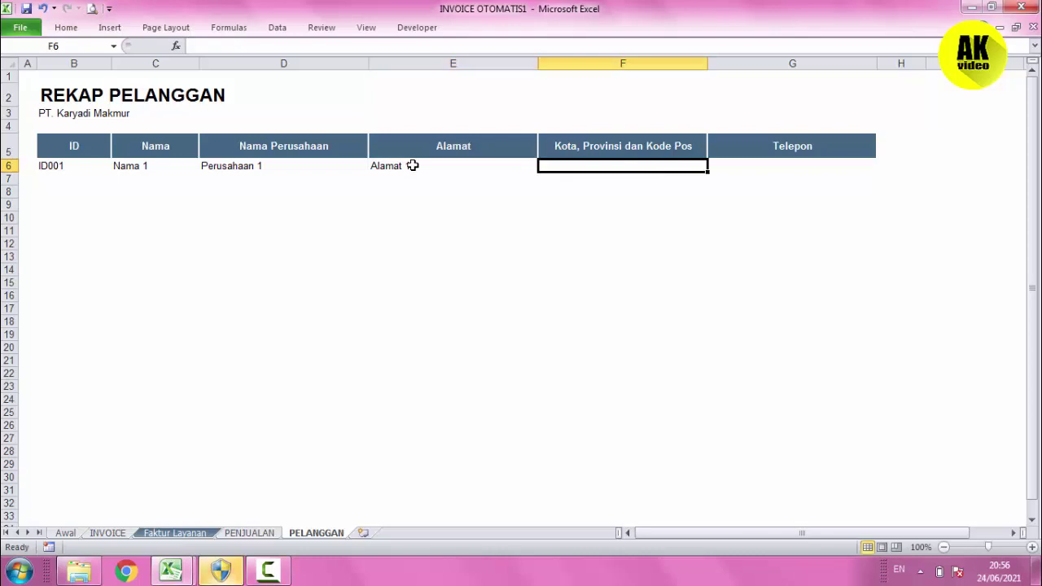
{"action": "type", "text": "C"}
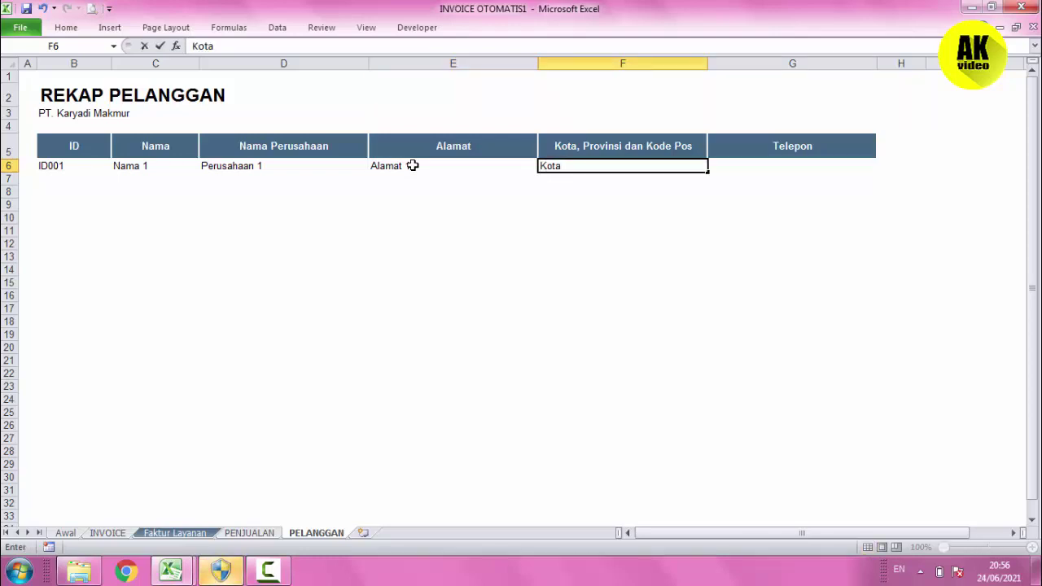
{"action": "key", "text": "Tab"}
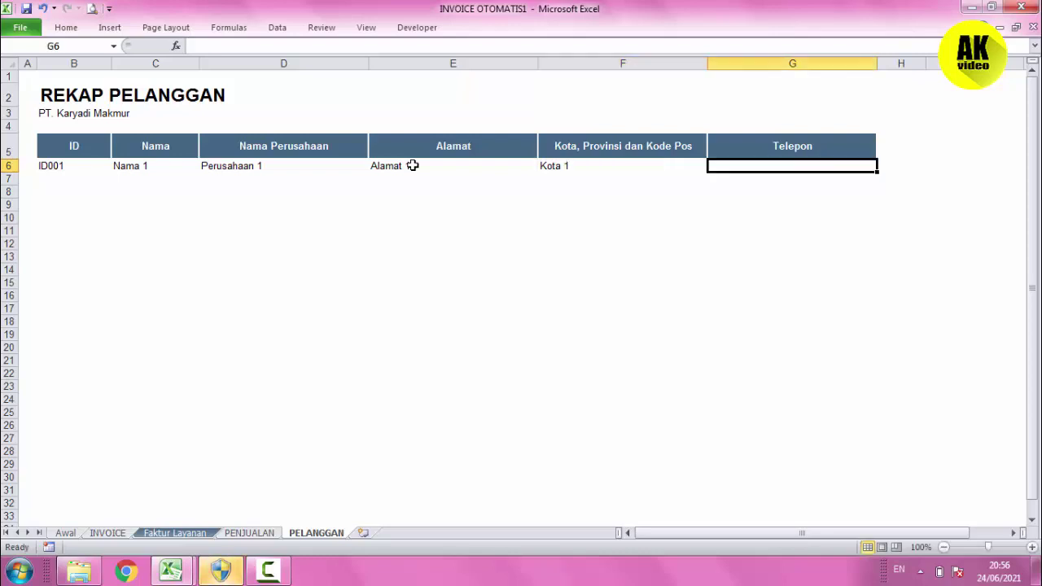
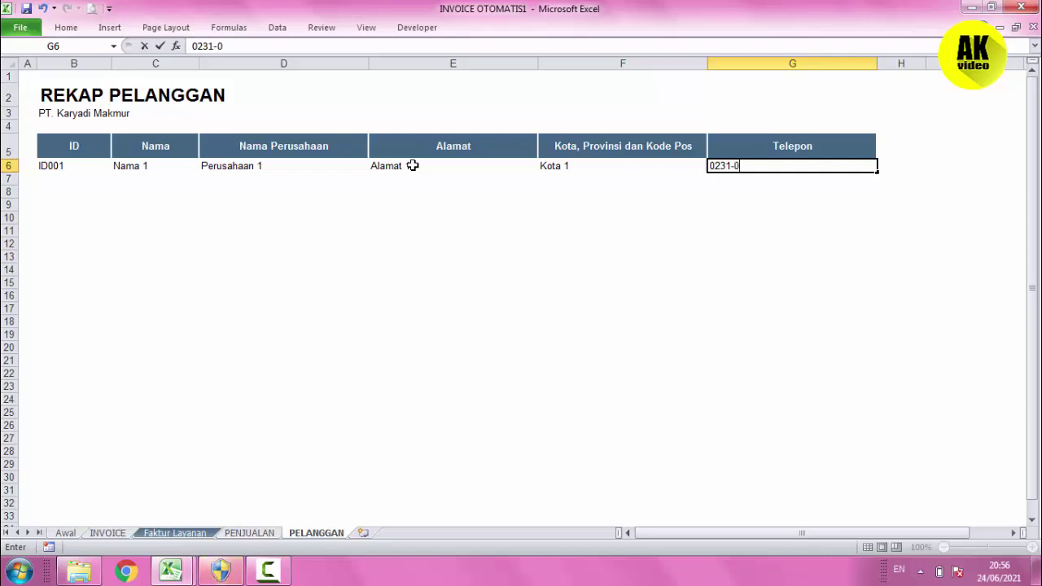
{"action": "key", "text": "Return"}
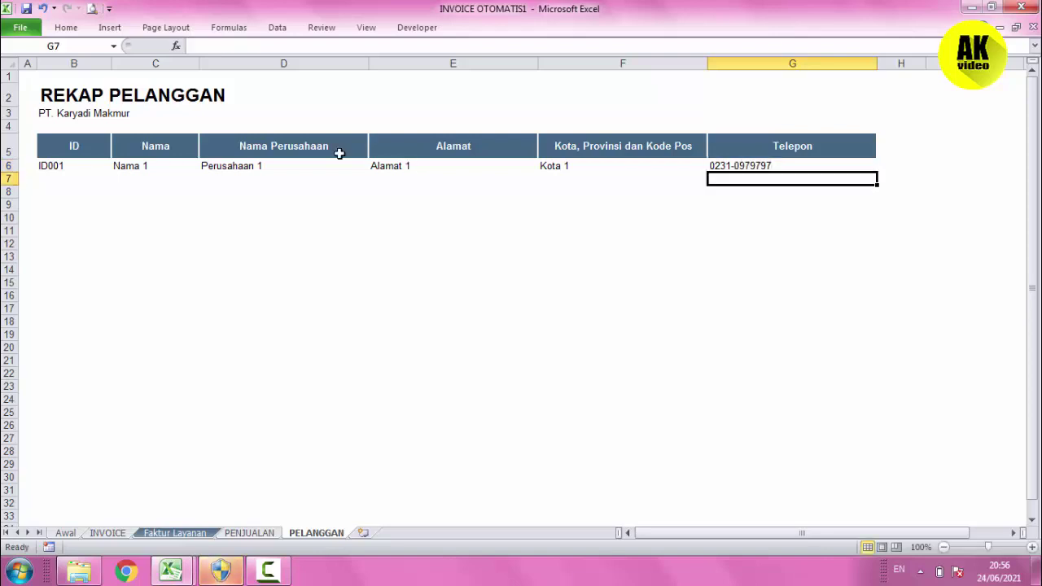
Fill the B6:G6 customer row down to row 10, creating ID002 through ID005.
{"action": "left_click_drag", "start_coordinate": [72, 168], "coordinate": [716, 167]}
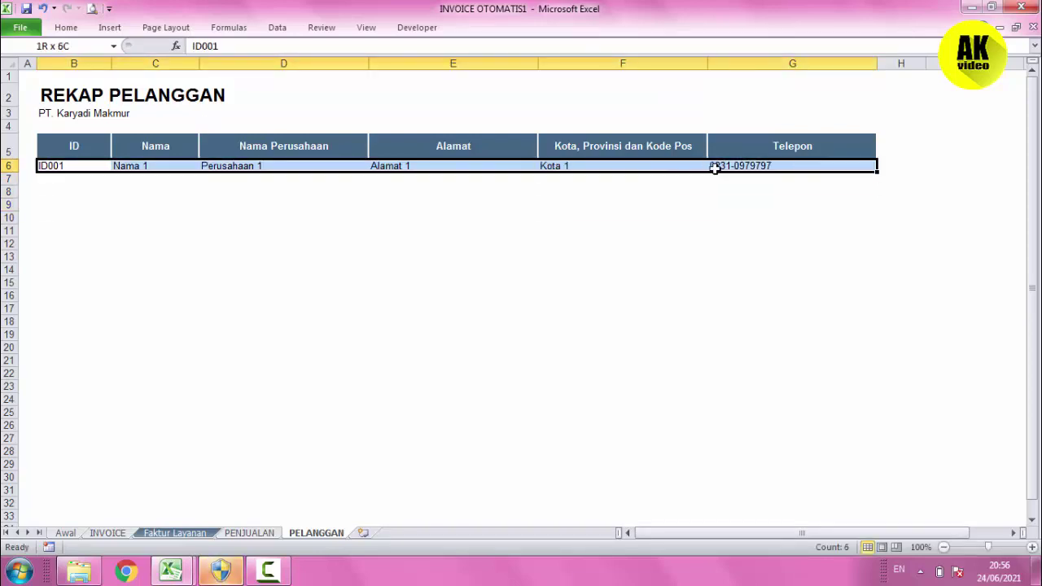
{"action": "left_click_drag", "start_coordinate": [879, 172], "coordinate": [871, 222]}
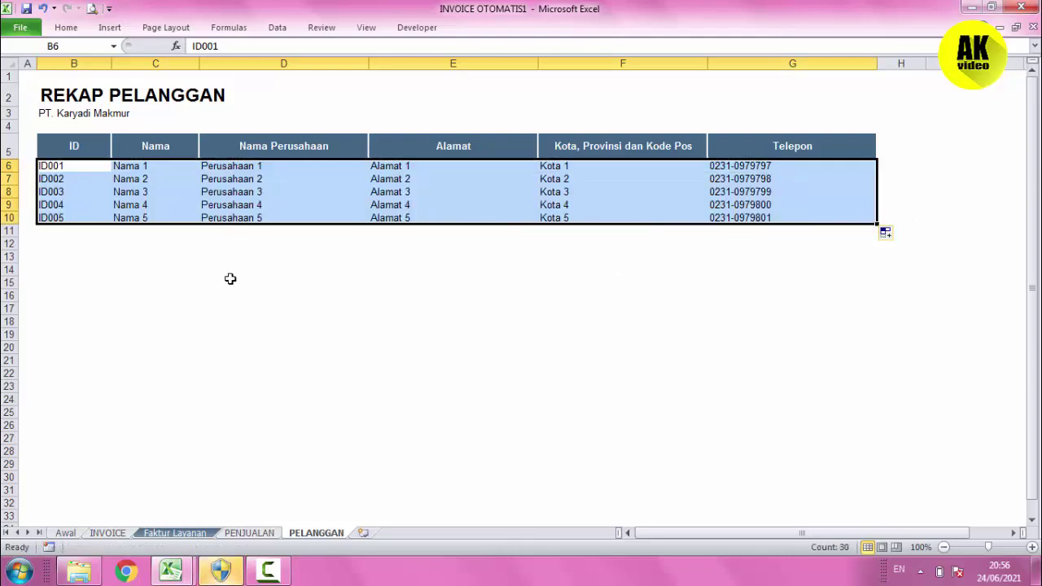
{"action": "left_click", "coordinate": [335, 294]}
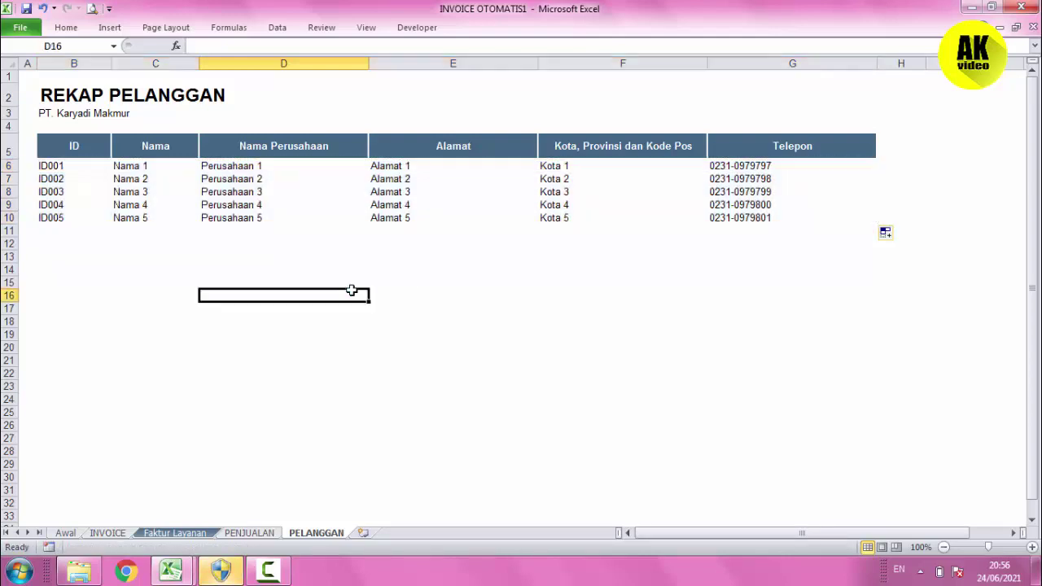
{"action": "scroll", "coordinate": [248, 286], "scroll_direction": "down", "scroll_amount": 3}
{"action": "scroll", "coordinate": [244, 290], "scroll_direction": "up", "scroll_amount": 2}
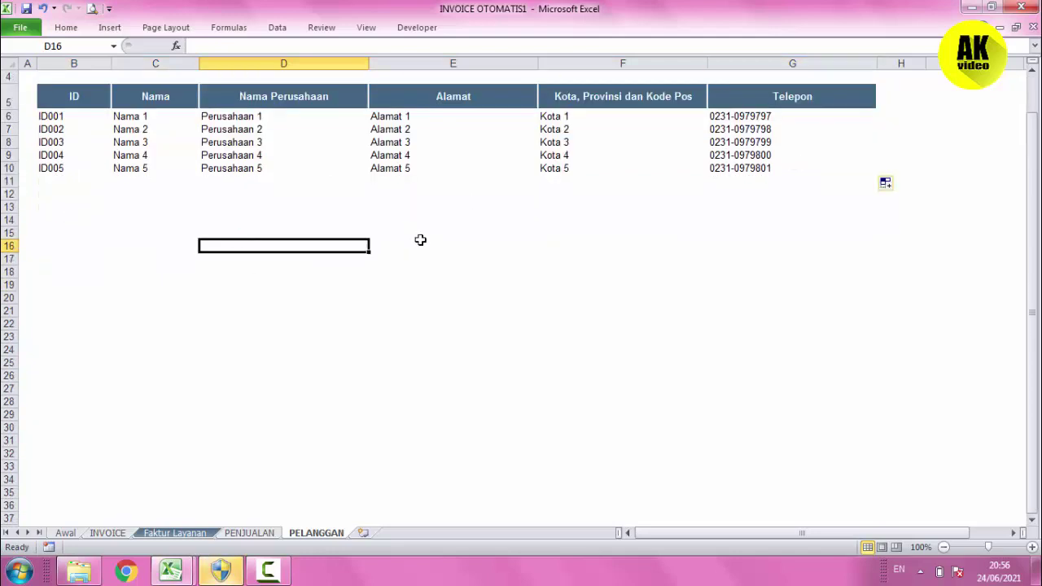
{"action": "scroll", "coordinate": [420, 240], "scroll_direction": "up", "scroll_amount": 1}
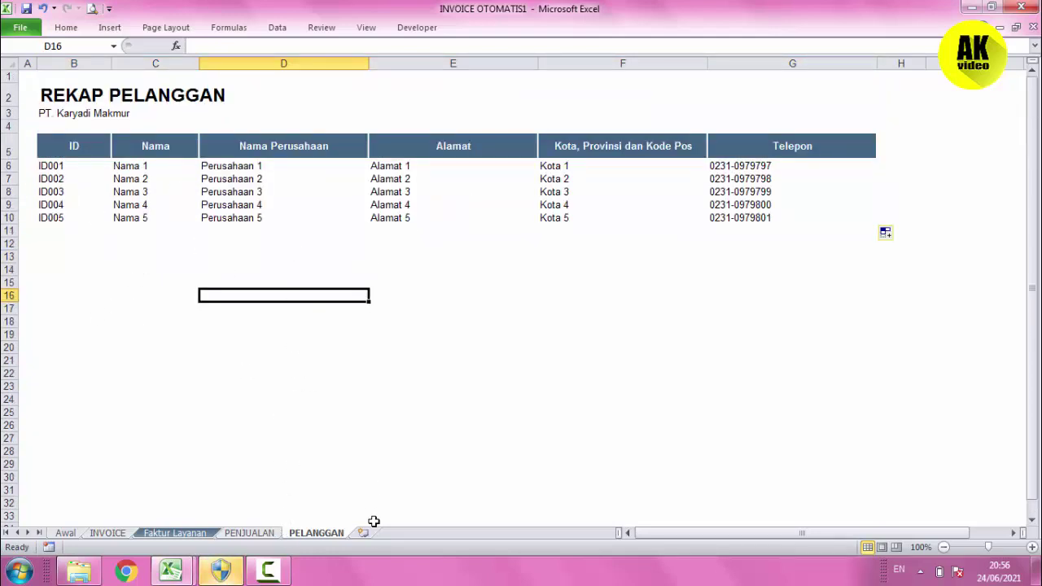
Enter '001/KM/VI/2021 in PENJUALAN cell B7 as the first invoice number.
{"action": "left_click", "coordinate": [258, 535]}
{"action": "left_click", "coordinate": [115, 208]}
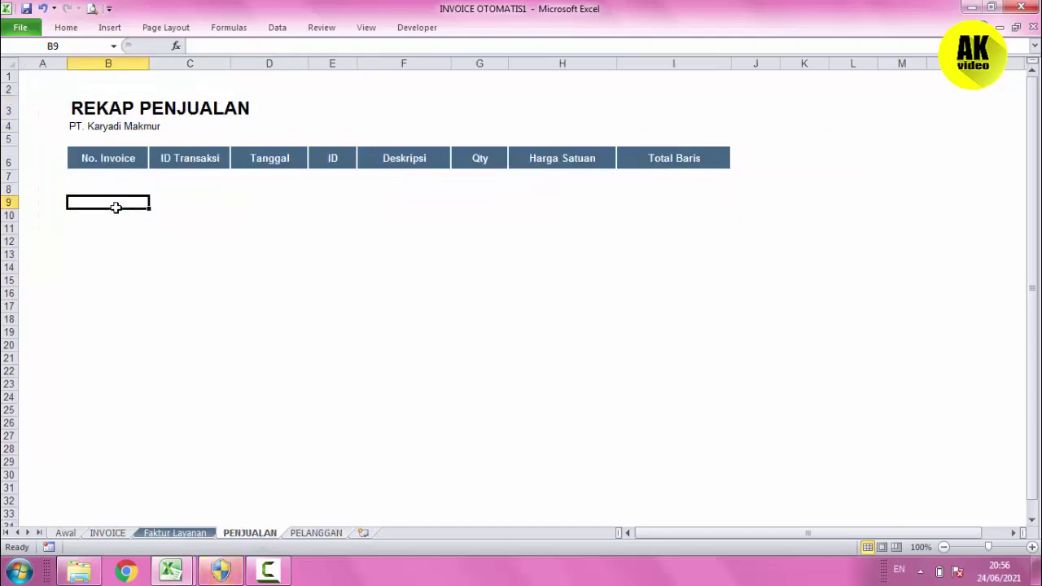
{"action": "left_click", "coordinate": [309, 263]}
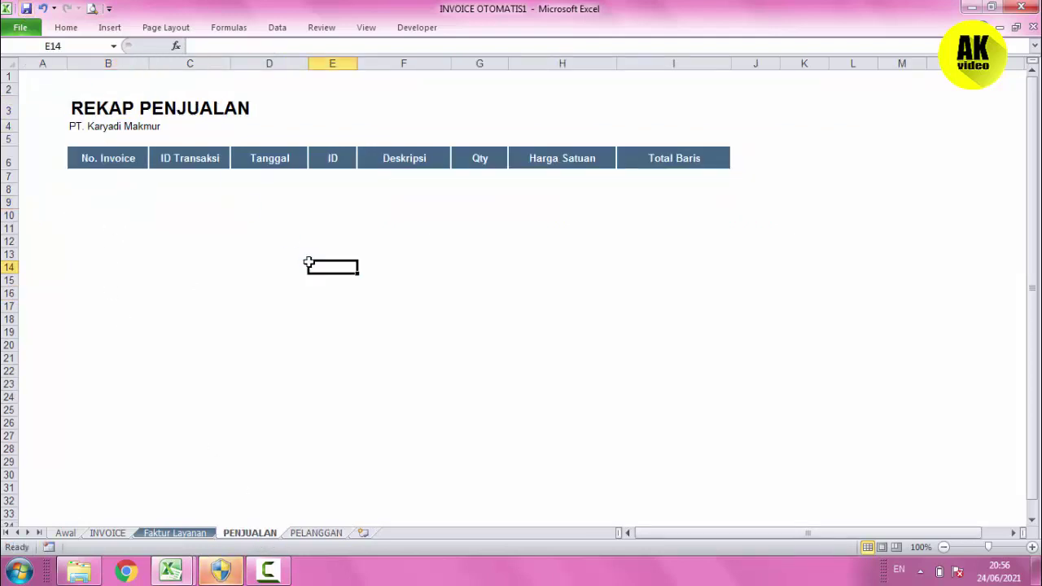
{"action": "left_click", "coordinate": [100, 174]}
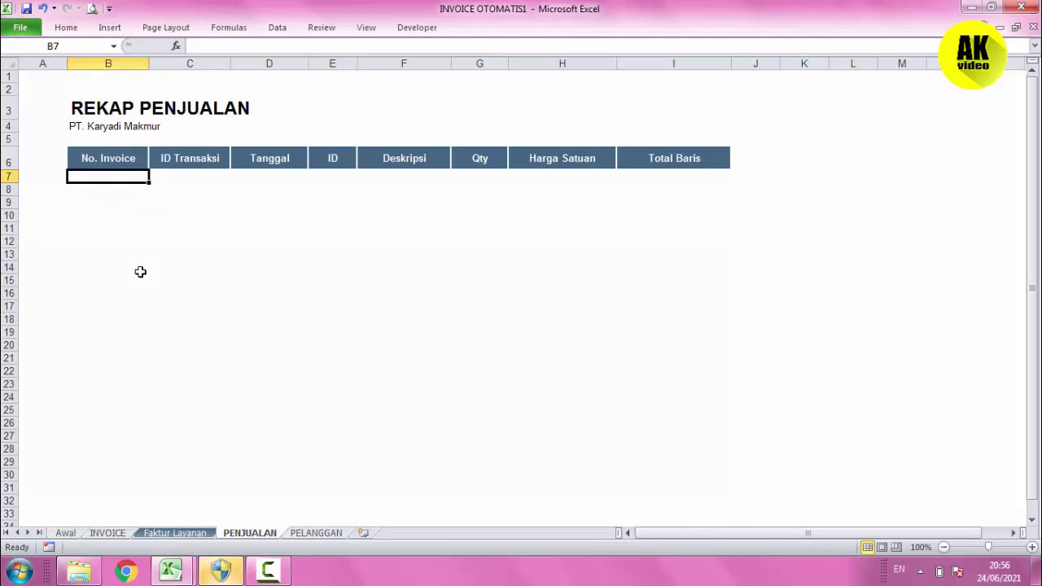
{"action": "type", "text": "'001/"}
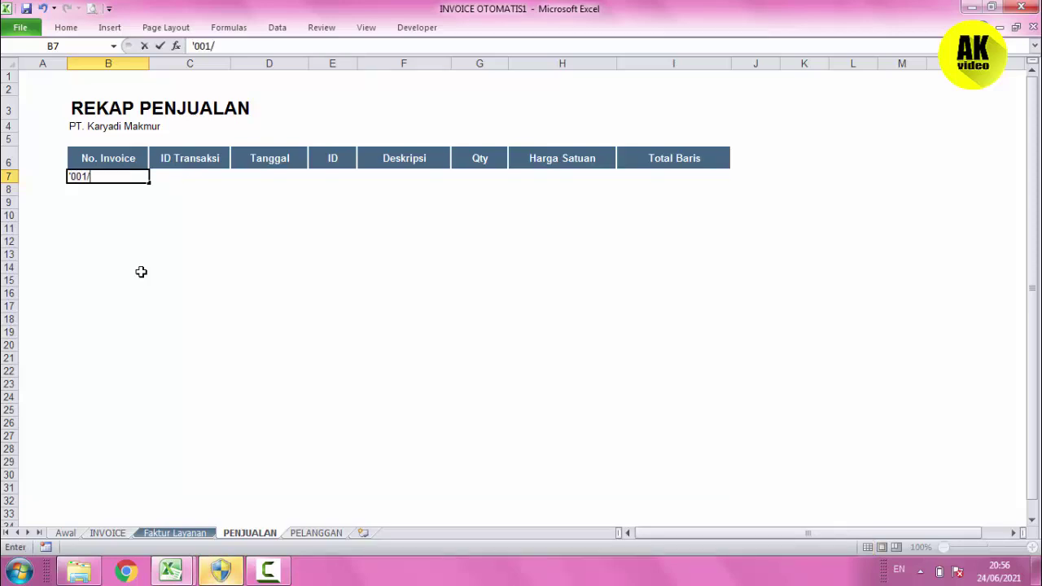
{"action": "type", "text": "KM/"}
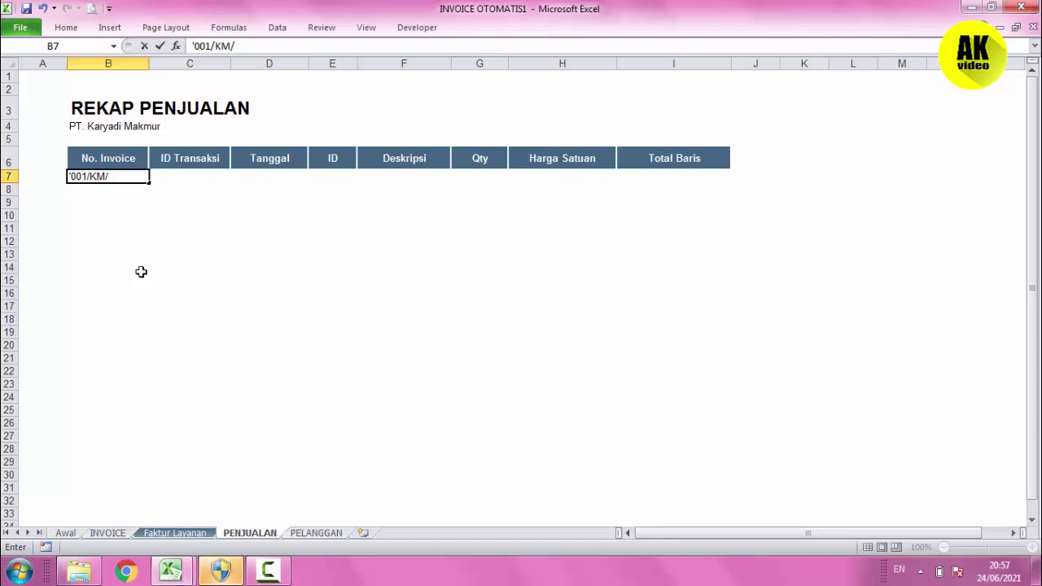
{"action": "type", "text": "VI/"}
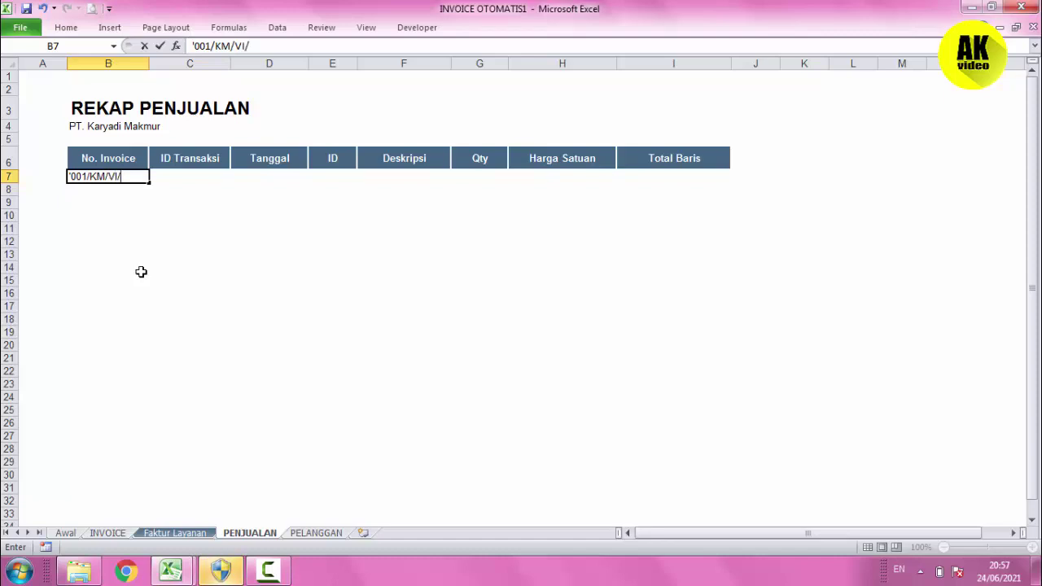
{"action": "type", "text": "2021"}
{"action": "key", "text": "Return"}
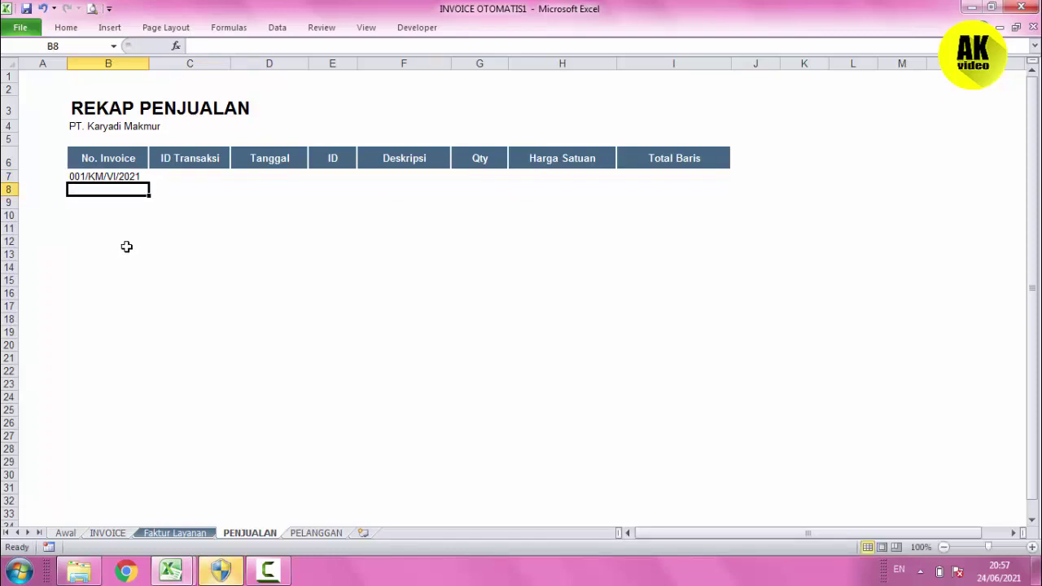
{"action": "left_click", "coordinate": [194, 176]}
{"action": "left_click", "coordinate": [236, 252]}
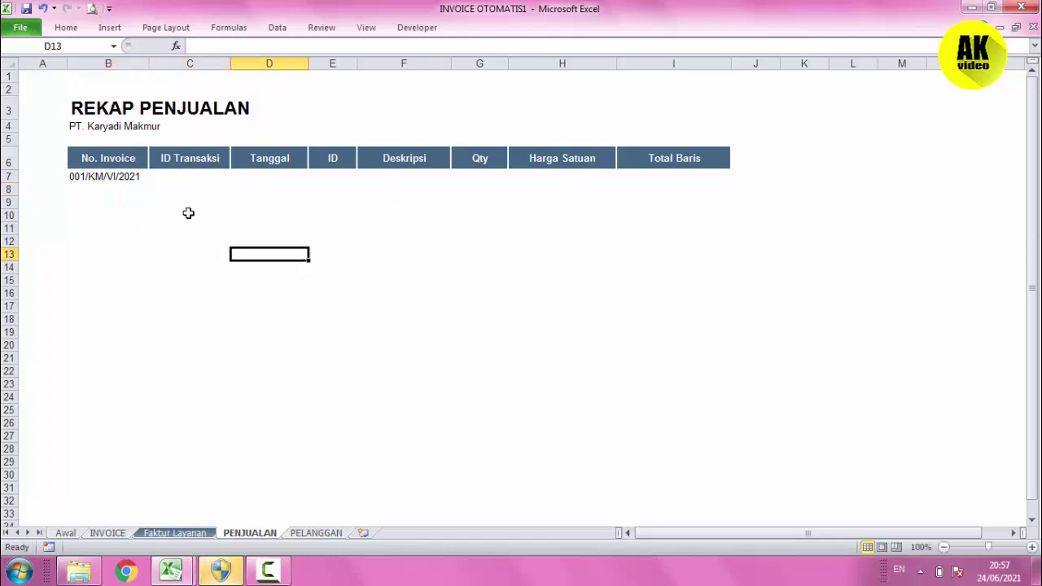
{"action": "left_click", "coordinate": [169, 177]}
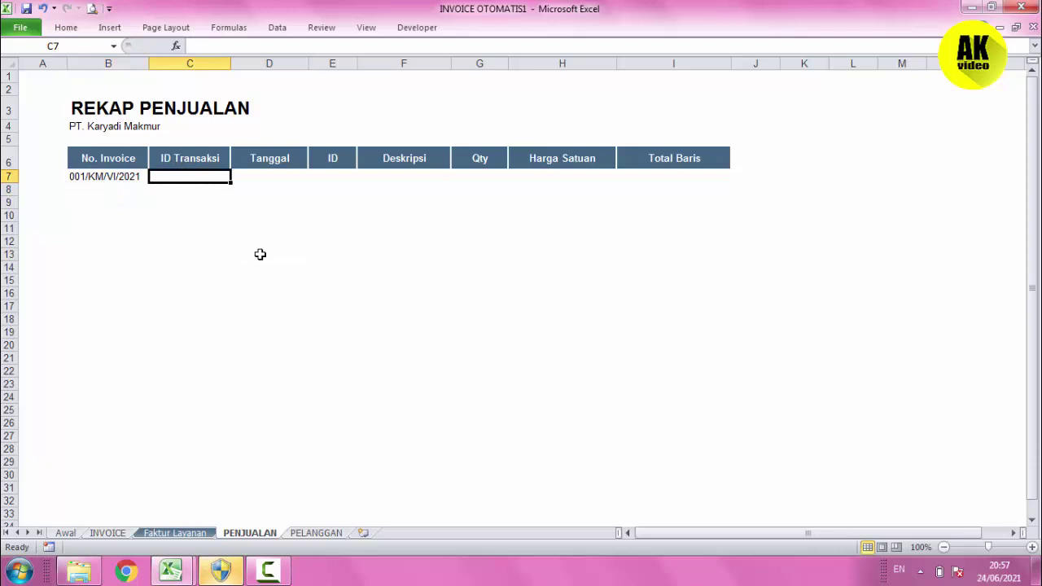
Enter =COUNTIFS($B$7:B7,B7) in C7 under ID Transaksi.
{"action": "type", "text": "="}
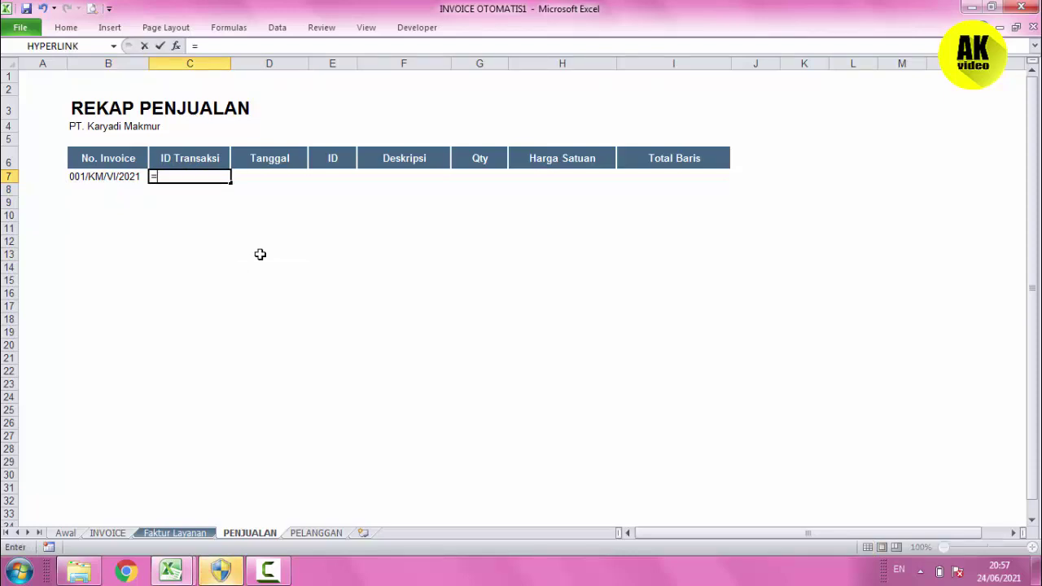
{"action": "type", "text": "COU"}
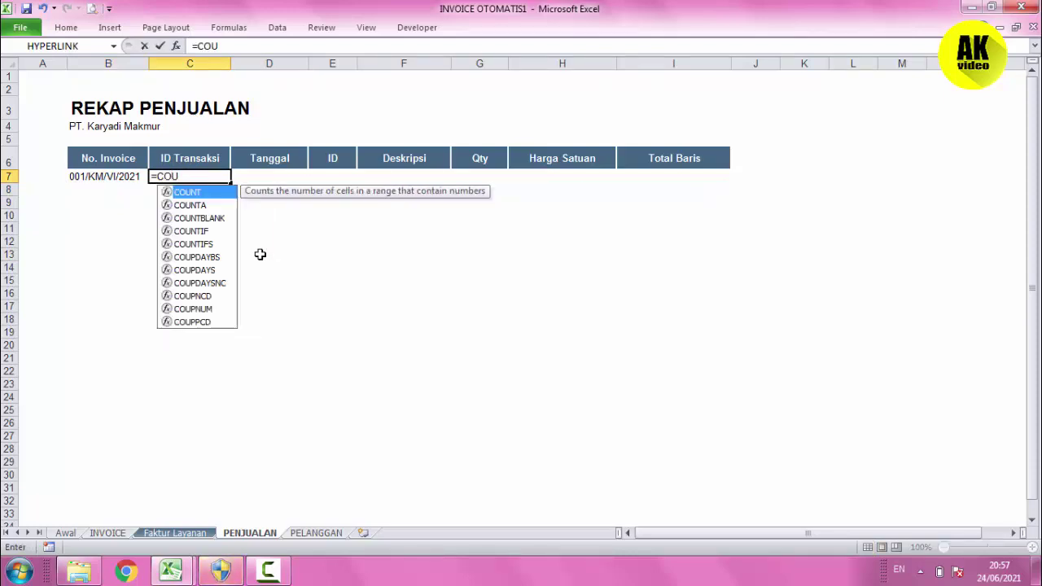
{"action": "double_click", "coordinate": [197, 245]}
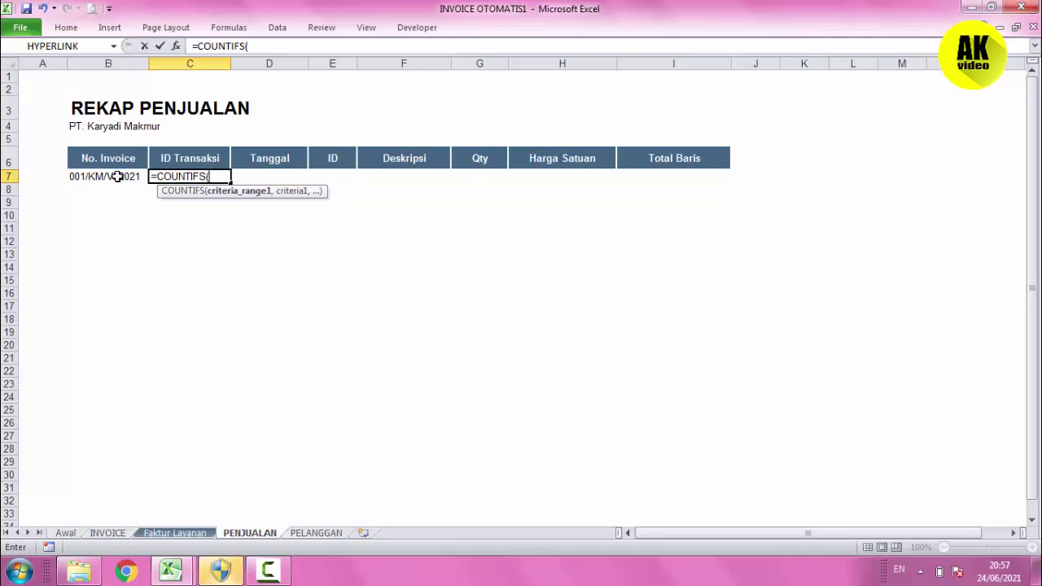
{"action": "left_click", "coordinate": [118, 177]}
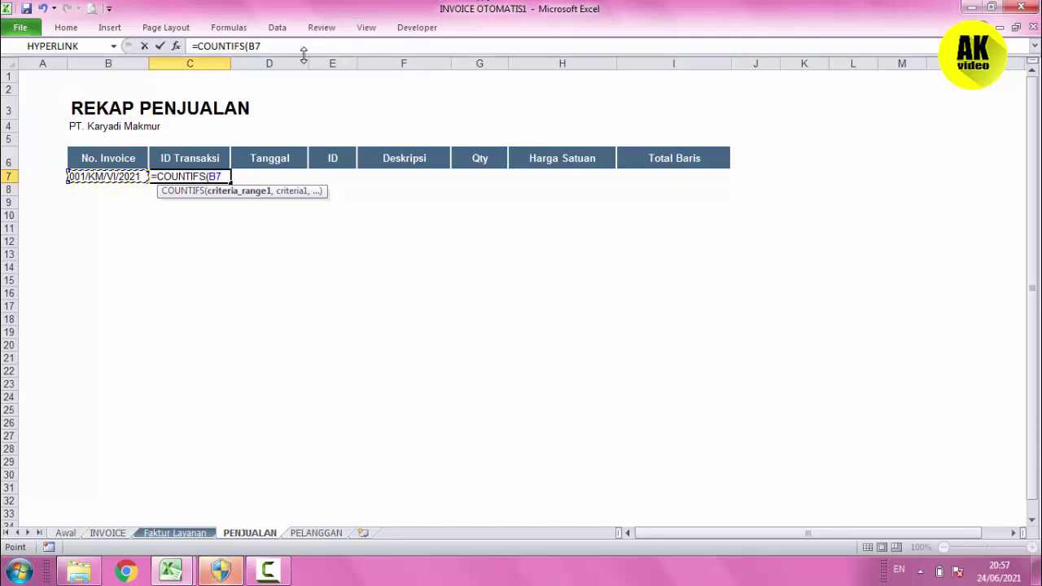
{"action": "key", "text": "F4"}
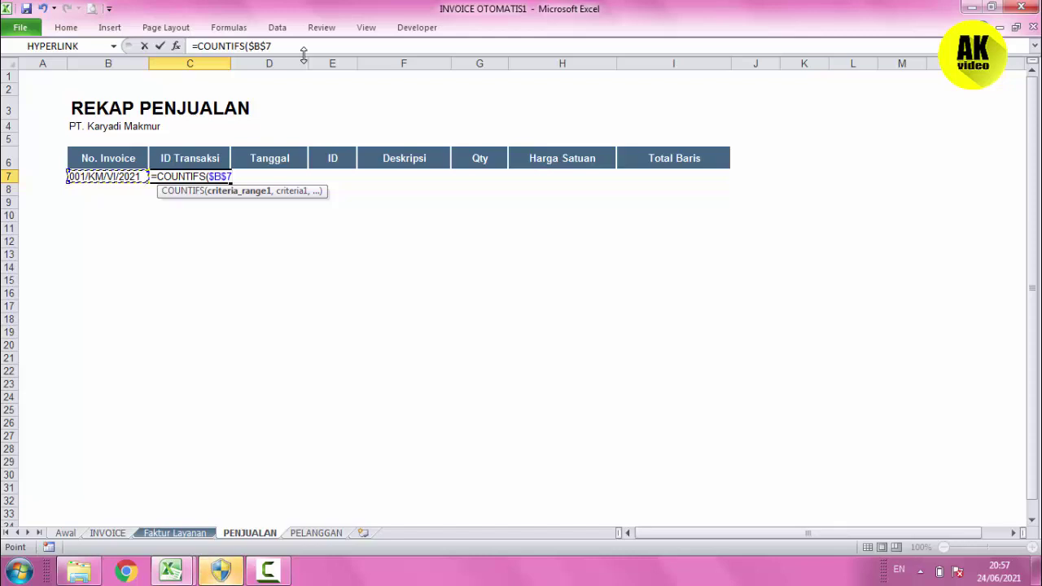
{"action": "key", "text": "F8"}
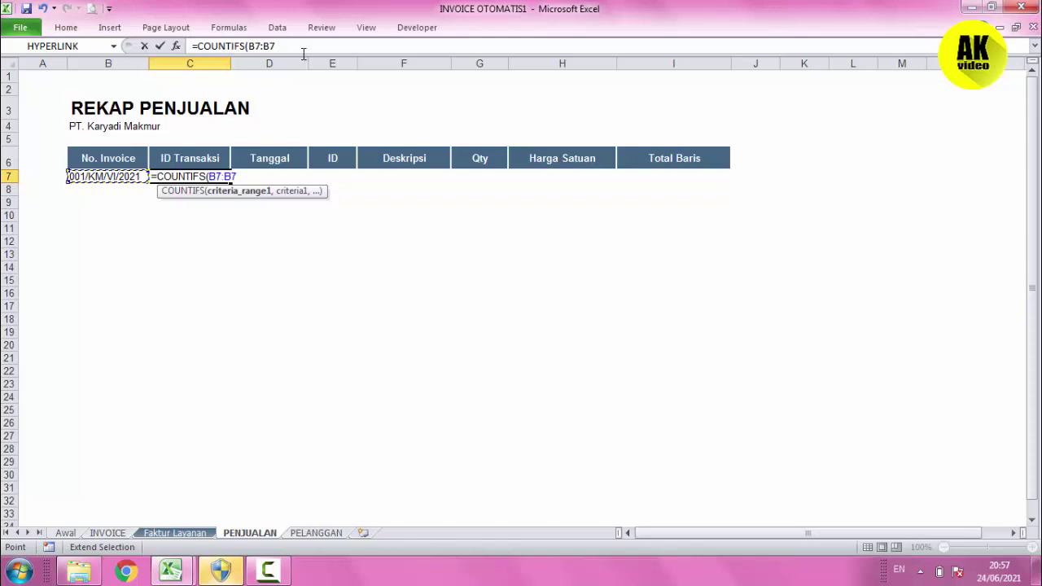
{"action": "left_click", "coordinate": [266, 46]}
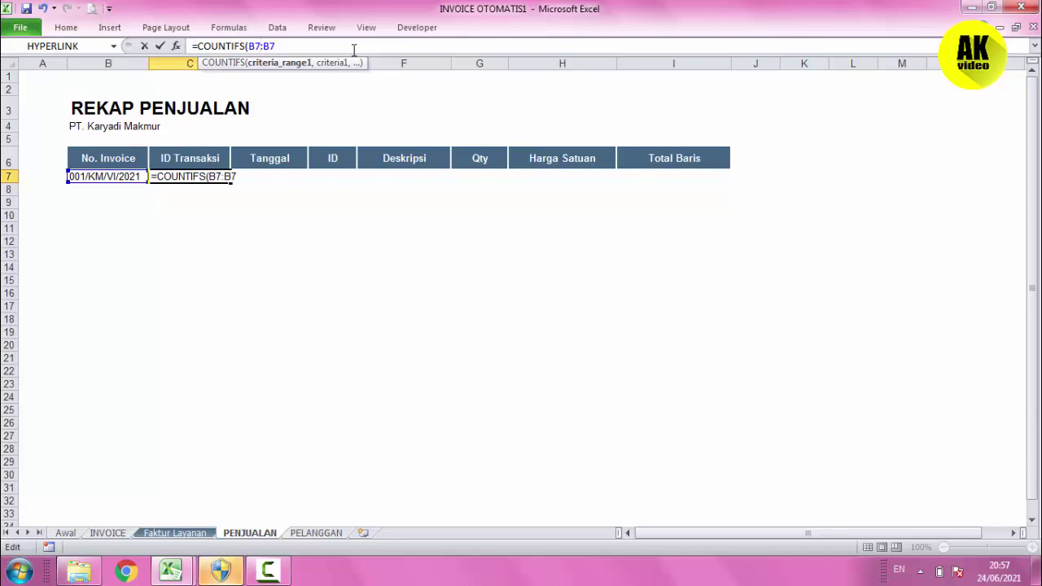
{"action": "key", "text": "F4"}
{"action": "left_click", "coordinate": [355, 49]}
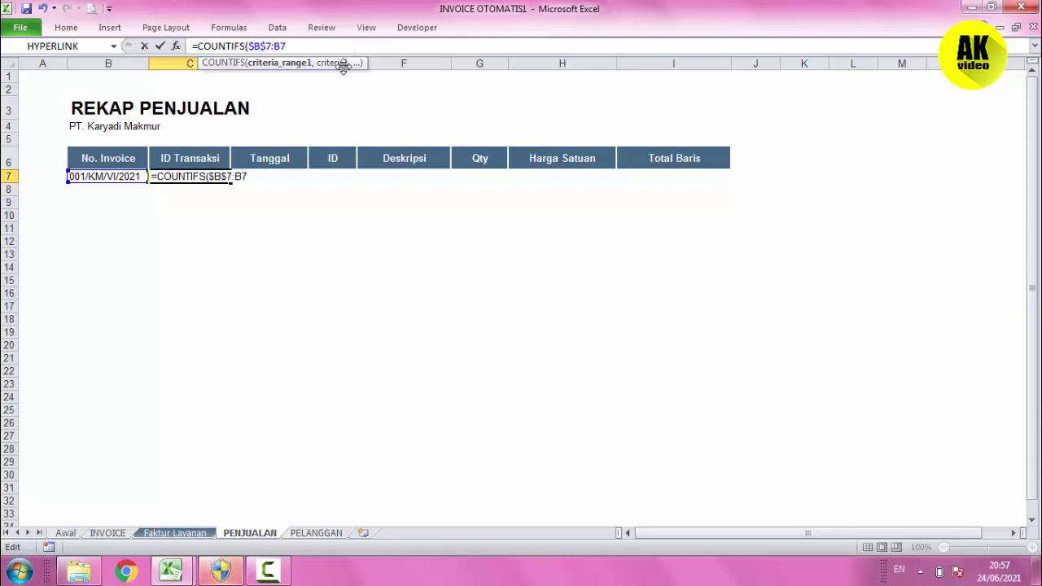
{"action": "type", "text": ","}
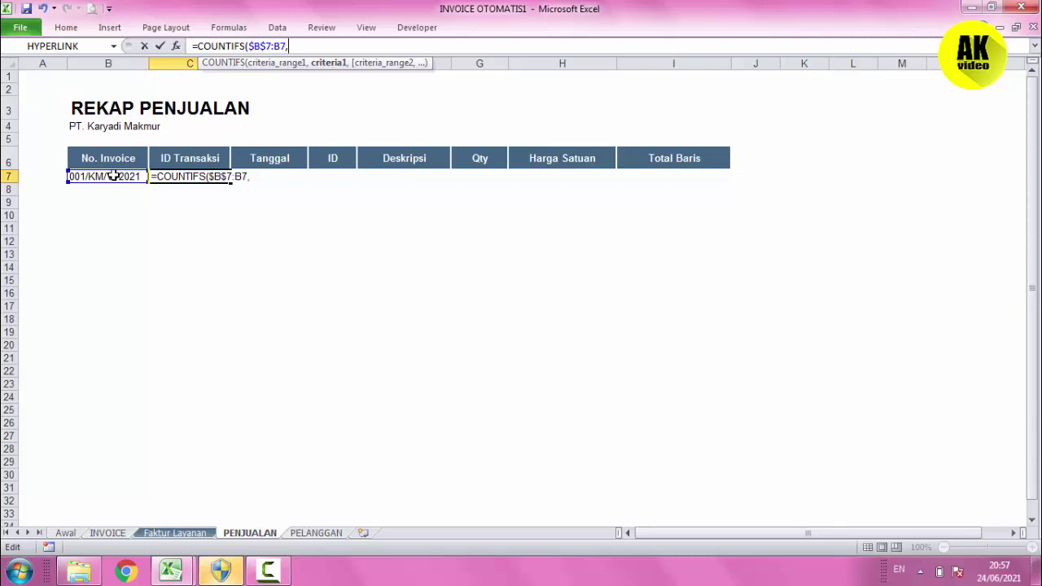
{"action": "left_click", "coordinate": [113, 176]}
{"action": "type", "text": ")"}
{"action": "key", "text": "Return"}
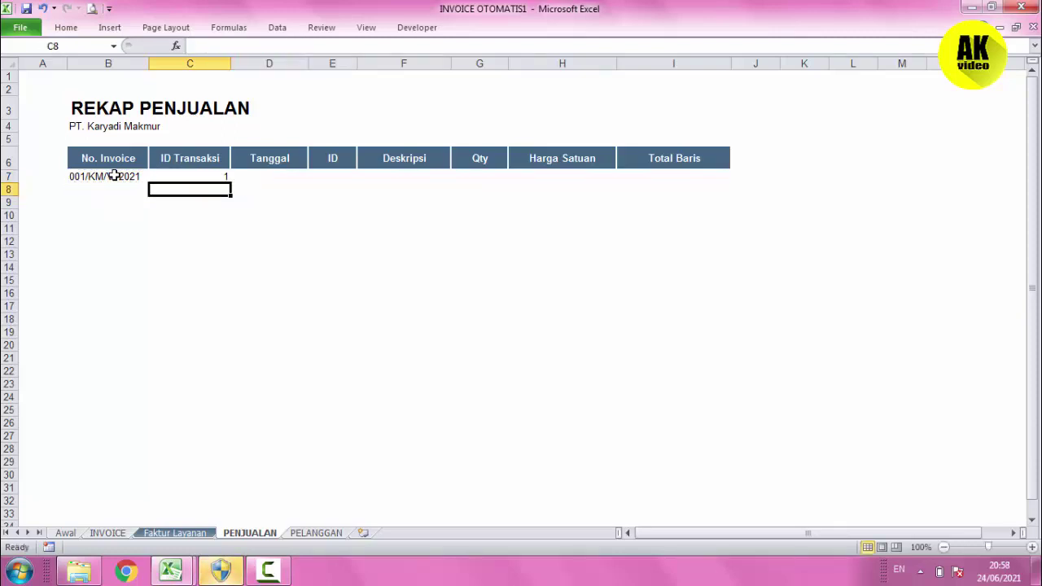
Copy the C7 COUNTIFS formula down to C9.
{"action": "left_click", "coordinate": [214, 177]}
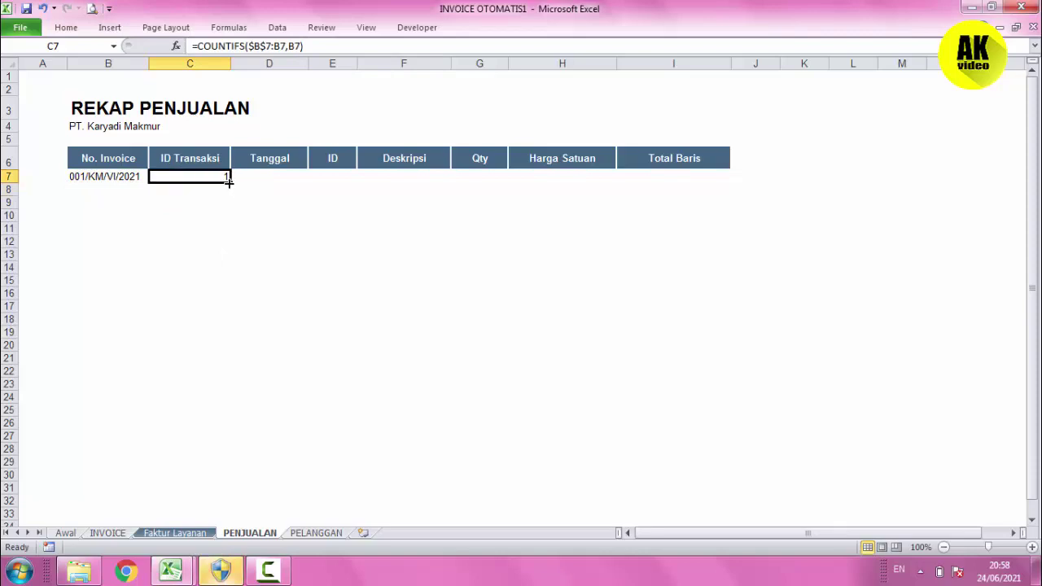
{"action": "left_click_drag", "start_coordinate": [229, 182], "coordinate": [228, 205]}
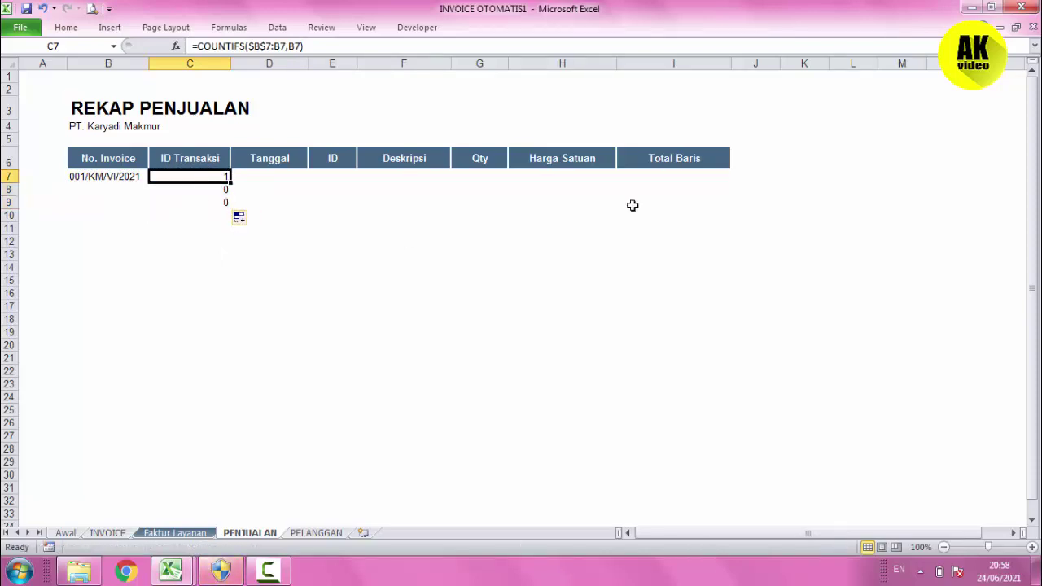
{"action": "left_click", "coordinate": [199, 46]}
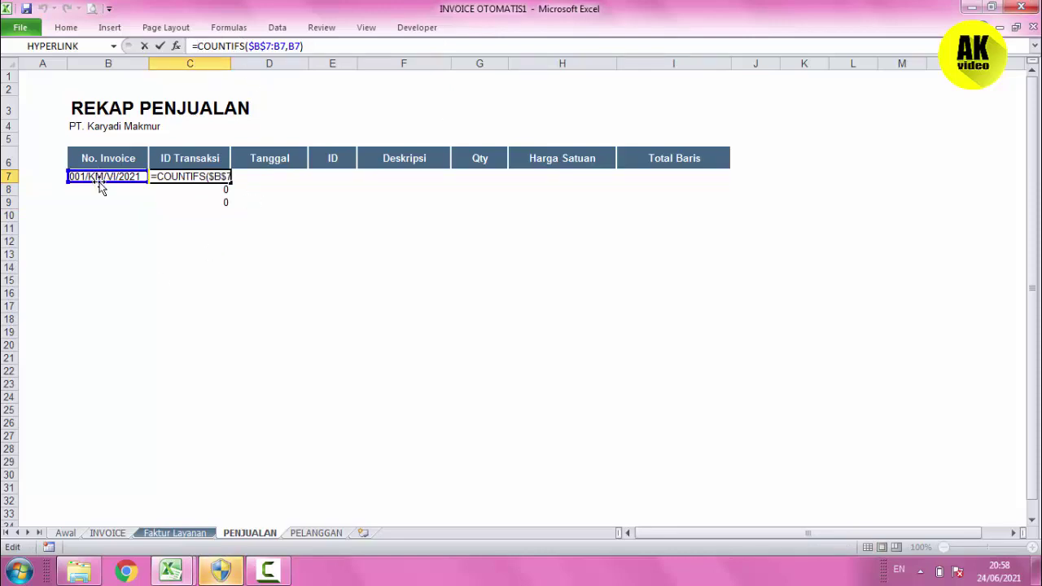
Change C7's formula to =B7&"-"&COUNTIFS($B$7:B7,B7), showing 001/KM/VI/2021-1.
{"action": "left_click", "coordinate": [92, 177]}
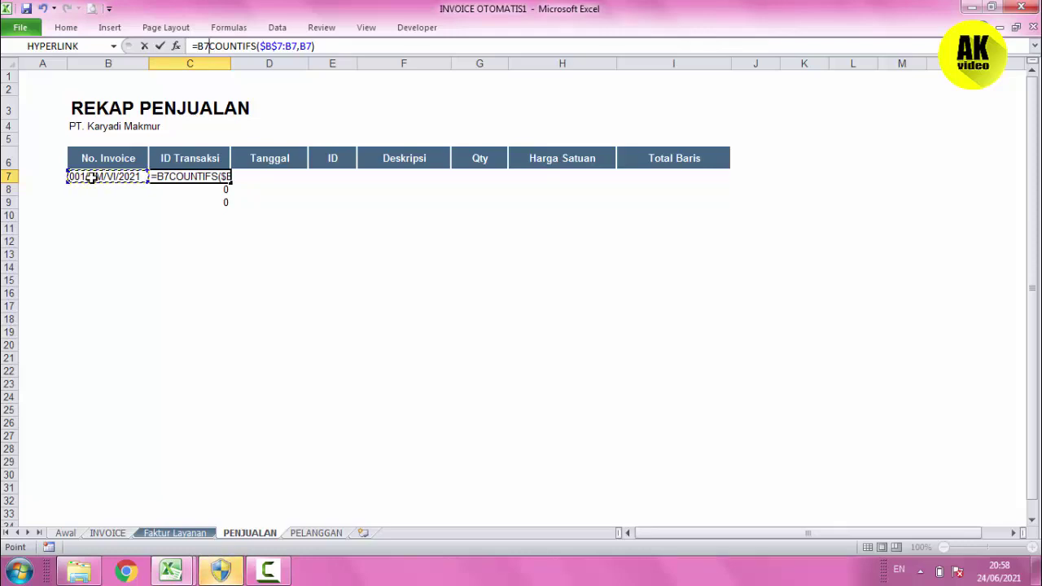
{"action": "type", "text": "&"}
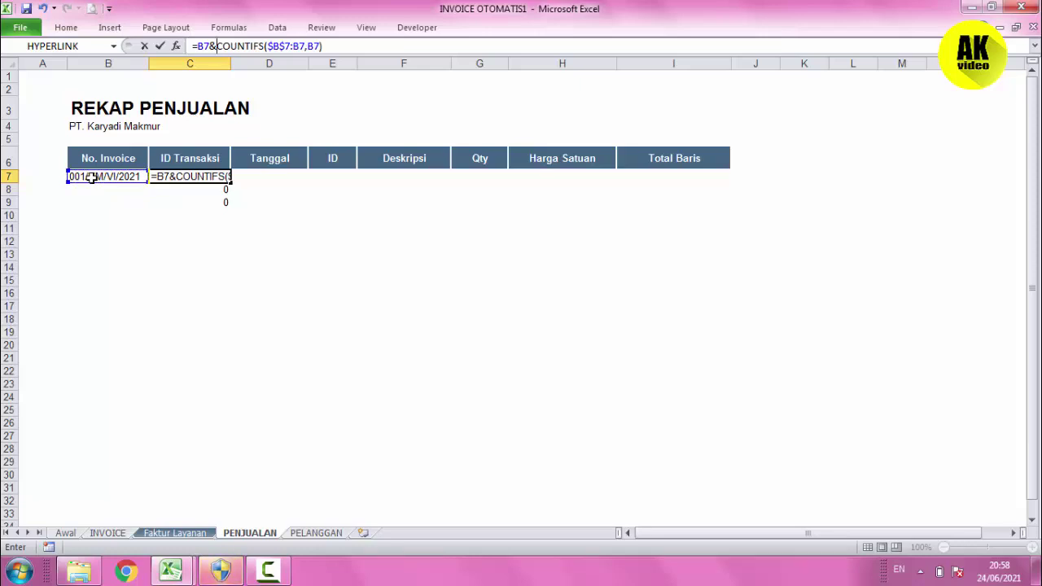
{"action": "type", "text": "\""}
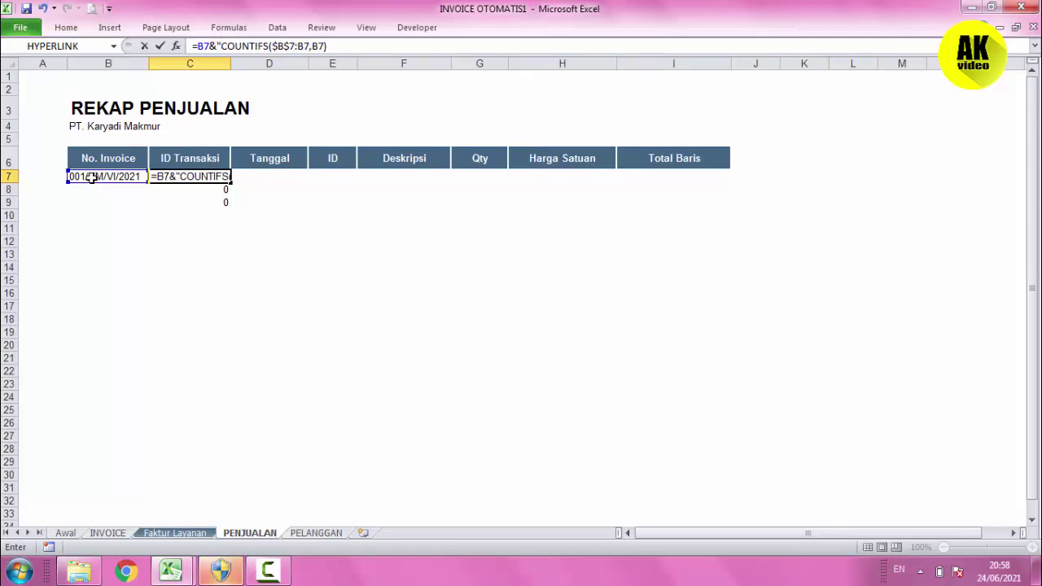
{"action": "type", "text": "-"}
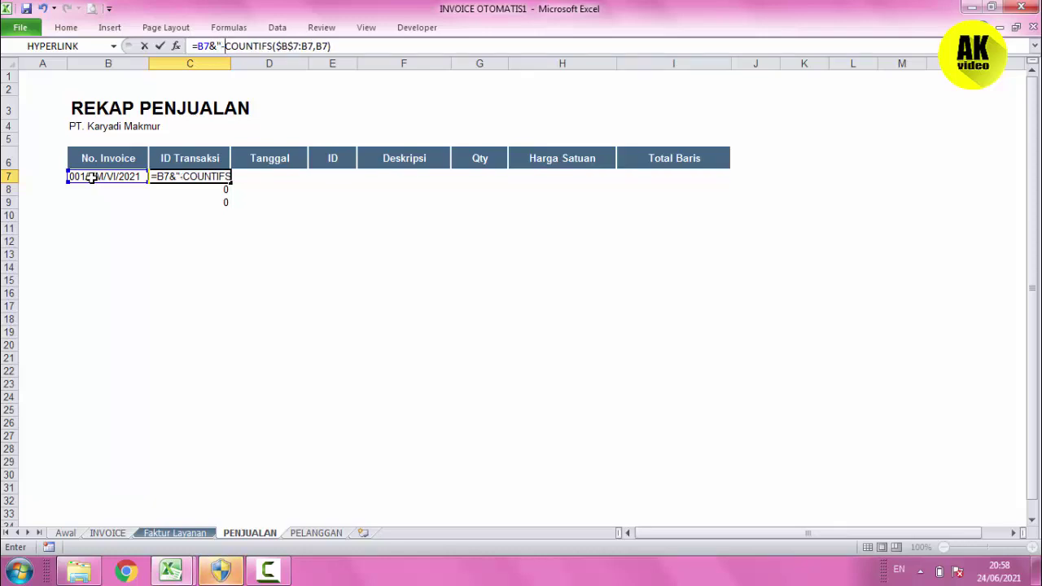
{"action": "type", "text": "\""}
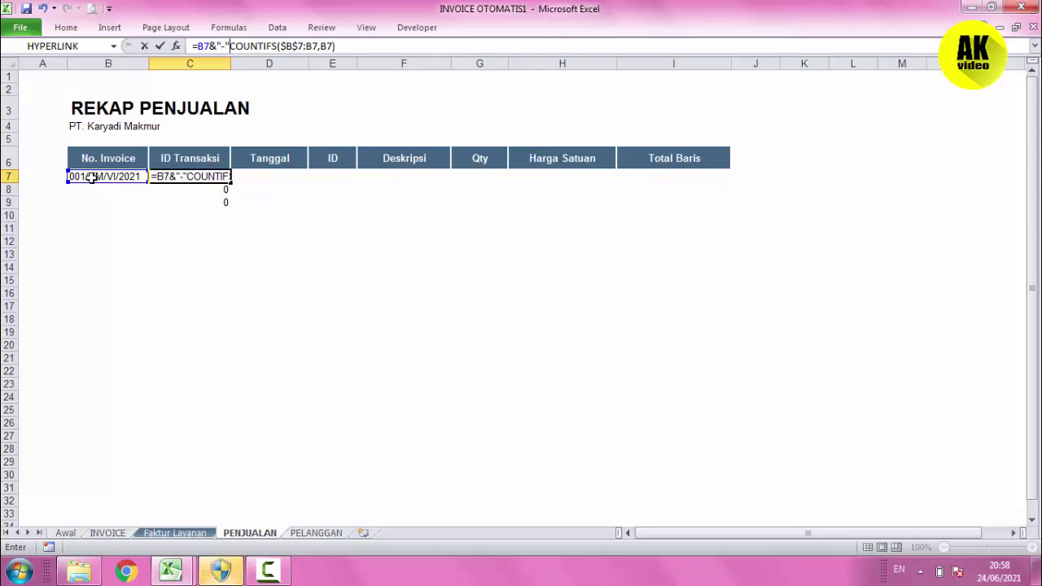
{"action": "type", "text": "&"}
{"action": "key", "text": "Return"}
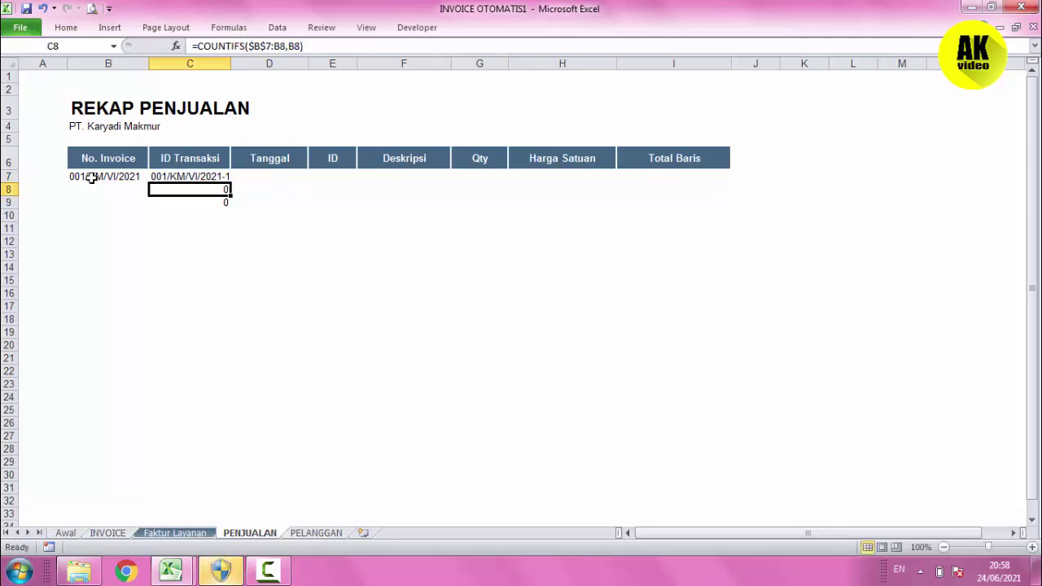
{"action": "left_click", "coordinate": [217, 172]}
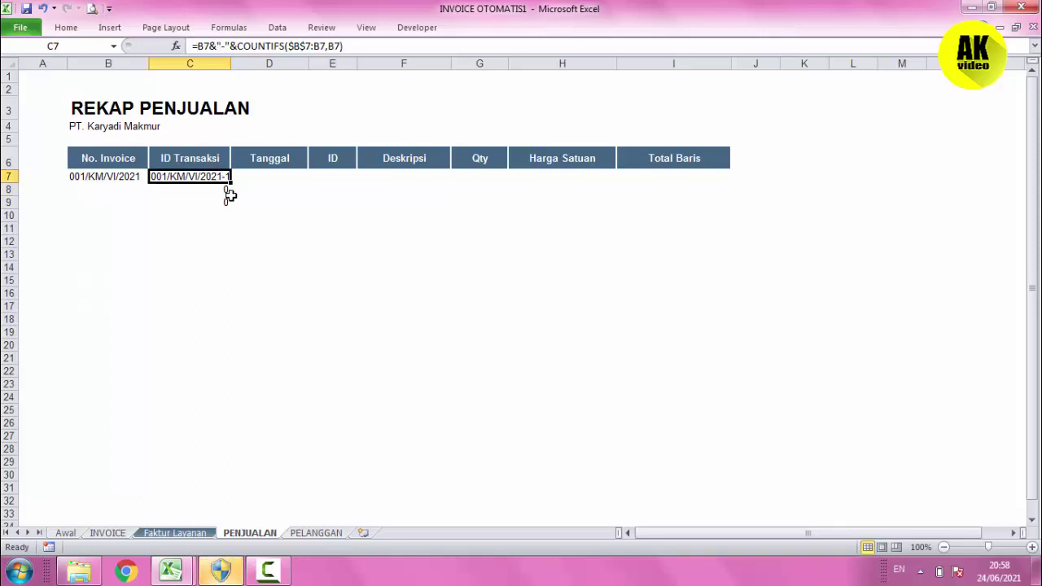
{"action": "left_click", "coordinate": [268, 204]}
{"action": "left_click", "coordinate": [211, 179]}
Widen column C and copy the C7 formula down to C9.
{"action": "mouse_move", "coordinate": [225, 63]}
{"action": "left_mouse_down"}
{"action": "mouse_move", "coordinate": [268, 64]}
{"action": "mouse_move", "coordinate": [242, 64]}
{"action": "left_mouse_up"}
{"action": "left_click", "coordinate": [216, 63]}
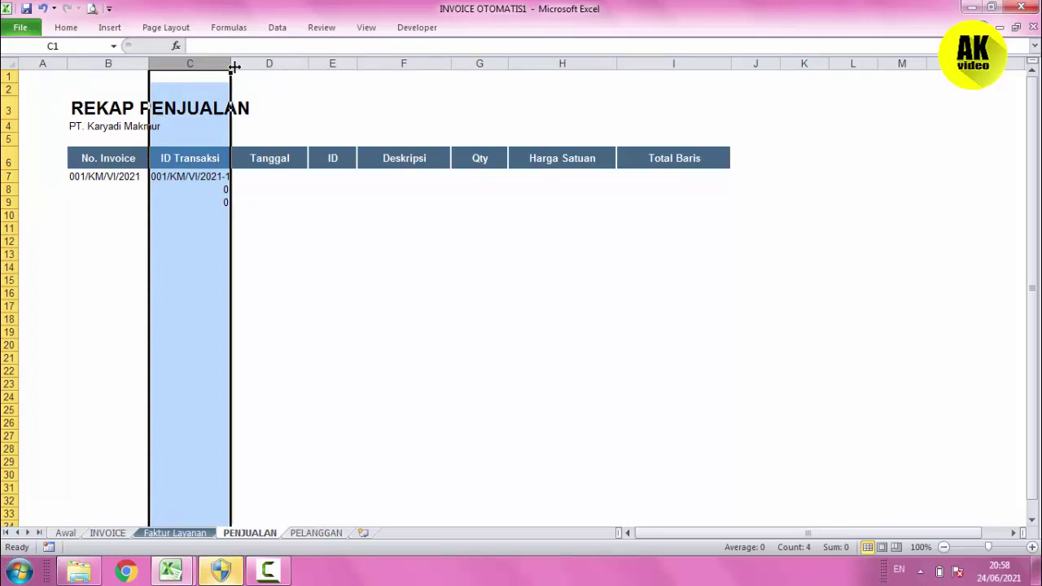
{"action": "left_click", "coordinate": [210, 177]}
{"action": "left_click_drag", "start_coordinate": [242, 184], "coordinate": [236, 213]}
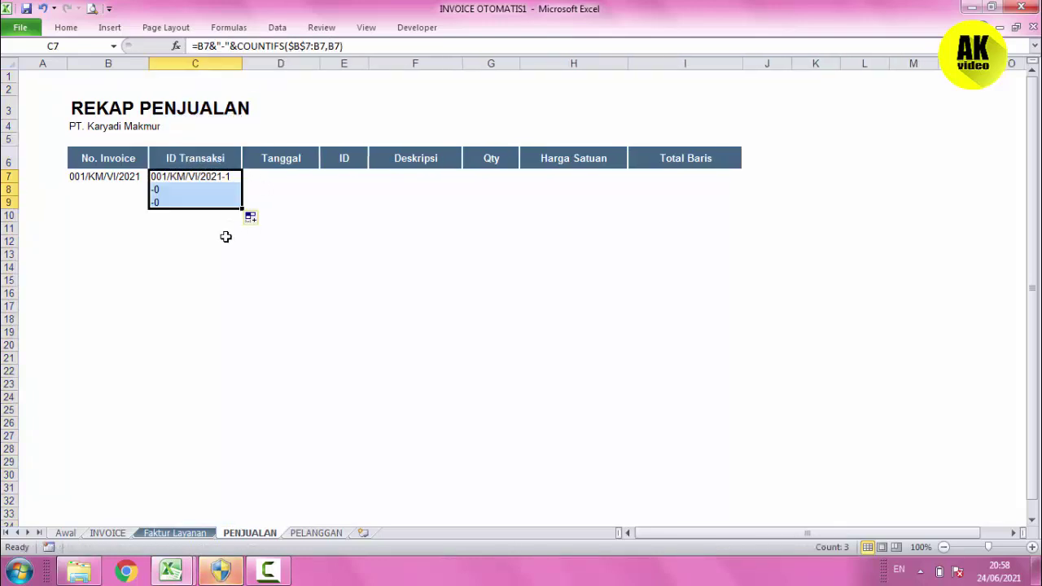
{"action": "left_click", "coordinate": [216, 240]}
{"action": "left_click", "coordinate": [216, 178]}
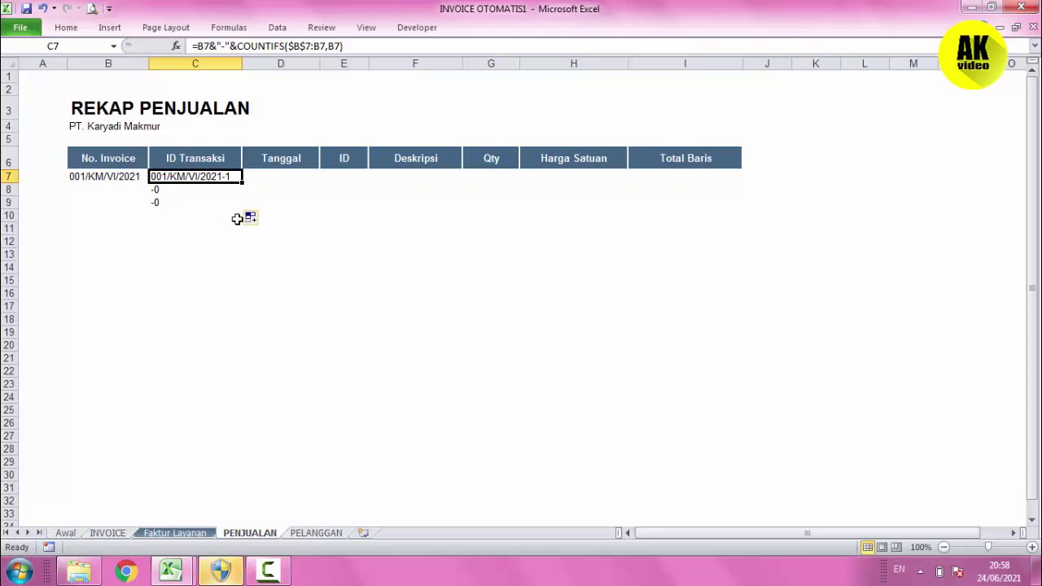
{"action": "left_click", "coordinate": [259, 179]}
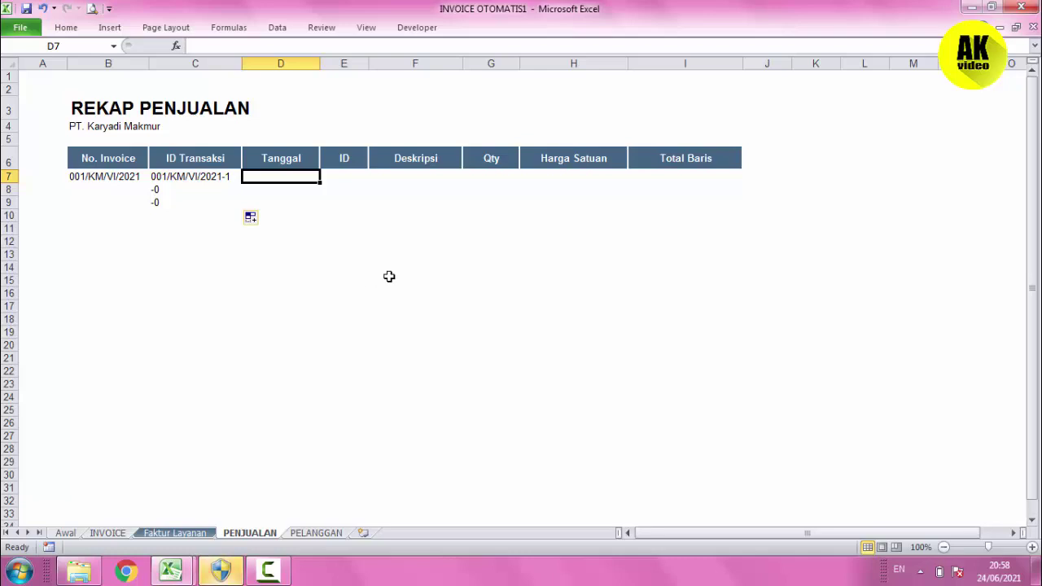
Date the first sale 01/06/2021 in D7 and widen column E.
{"action": "type", "text": "01/"}
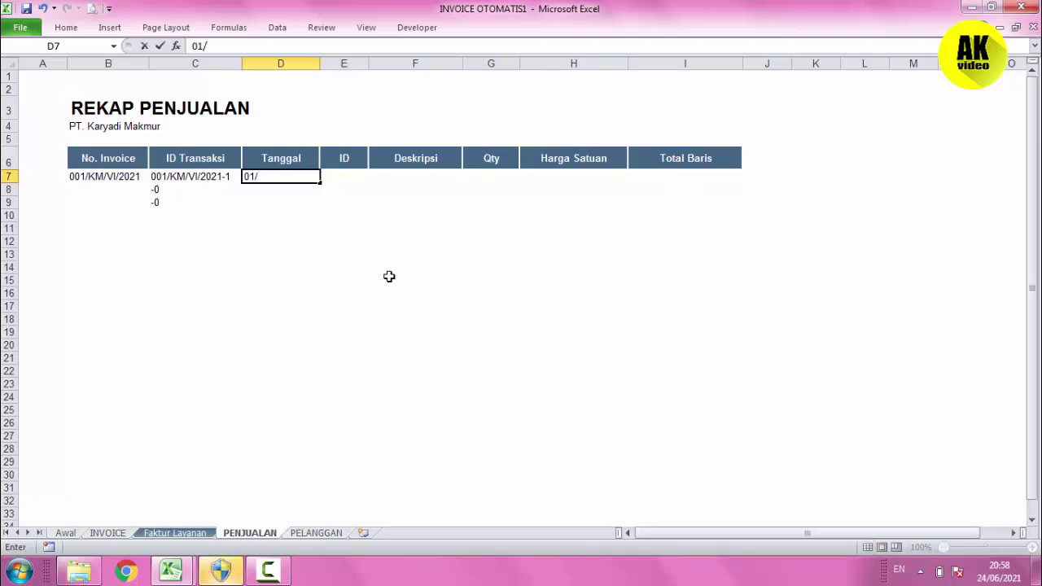
{"action": "type", "text": "06/2"}
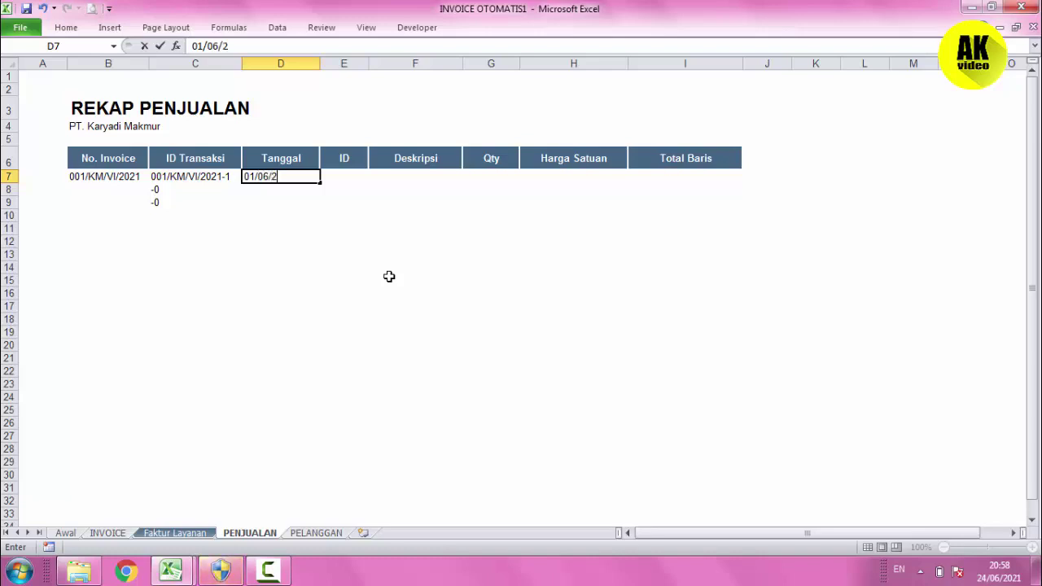
{"action": "type", "text": "021"}
{"action": "key", "text": "Return"}
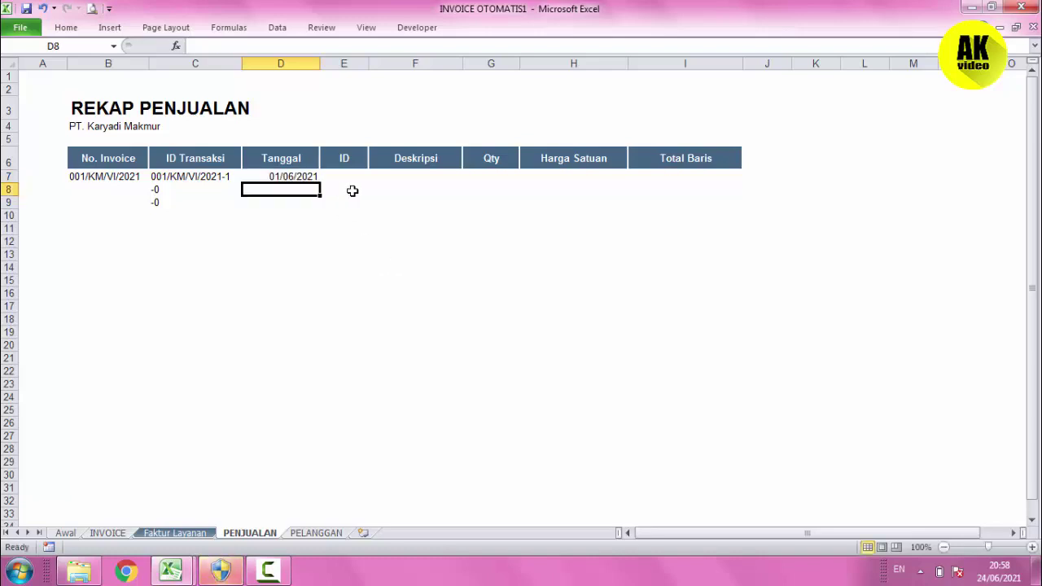
{"action": "left_click", "coordinate": [347, 176]}
{"action": "left_click_drag", "start_coordinate": [369, 62], "coordinate": [402, 62]}
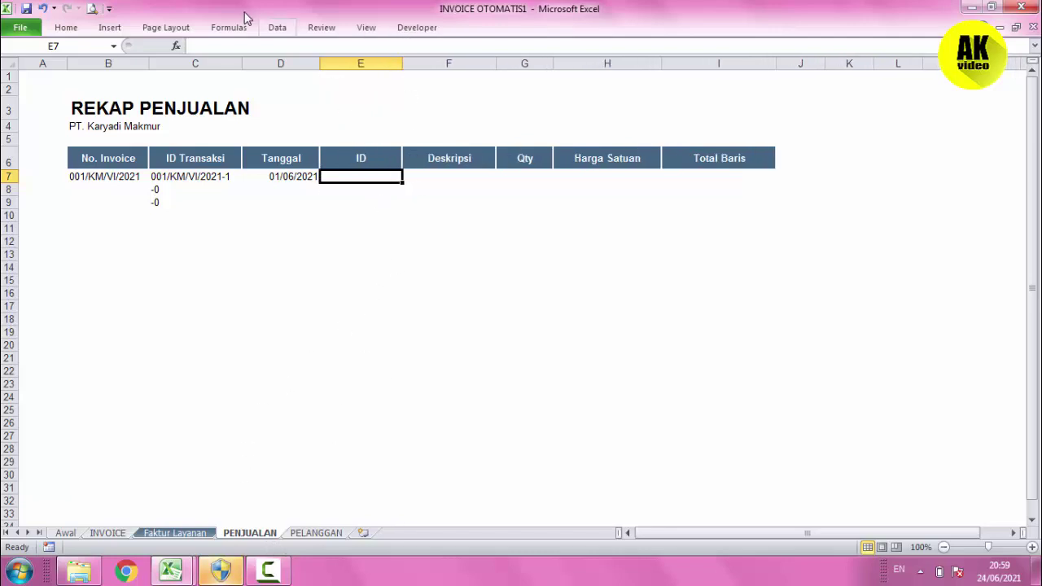
Give E7 a List data validation sourced from the PELANGGAN customer IDs in B5:B10.
{"action": "left_click", "coordinate": [280, 31]}
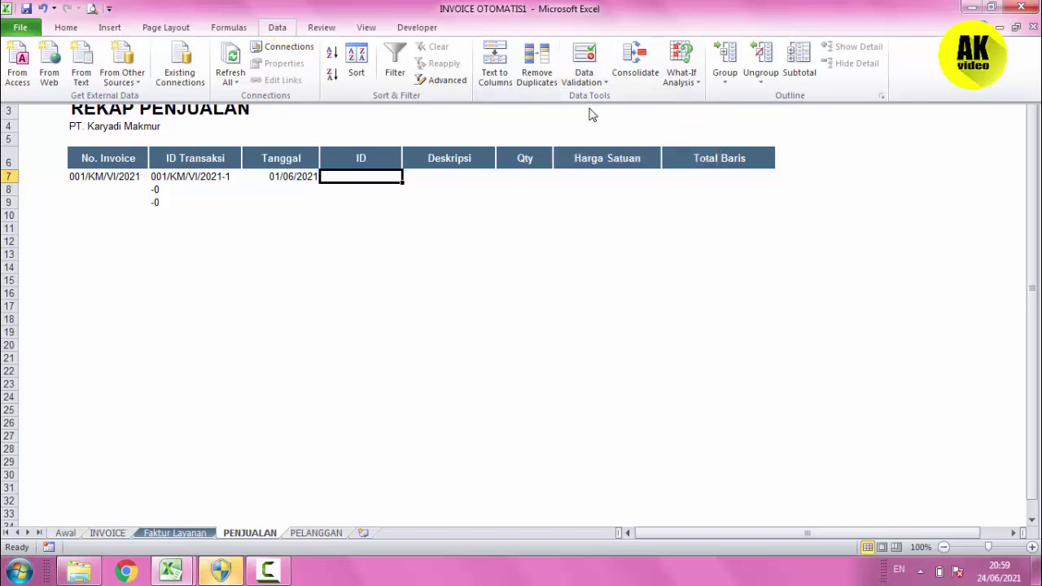
{"action": "left_click", "coordinate": [583, 77]}
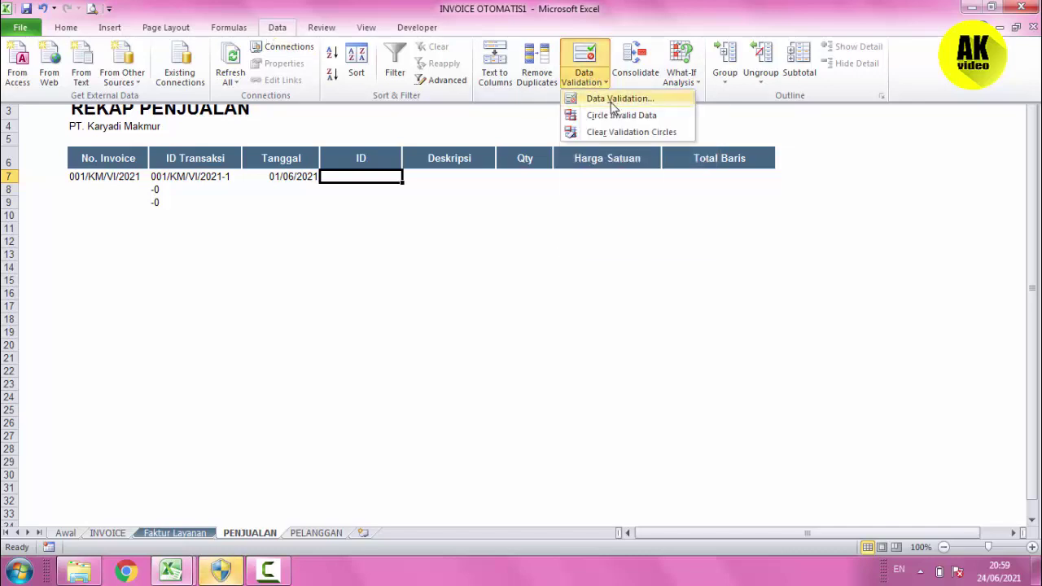
{"action": "left_click", "coordinate": [613, 105]}
{"action": "left_click", "coordinate": [661, 204]}
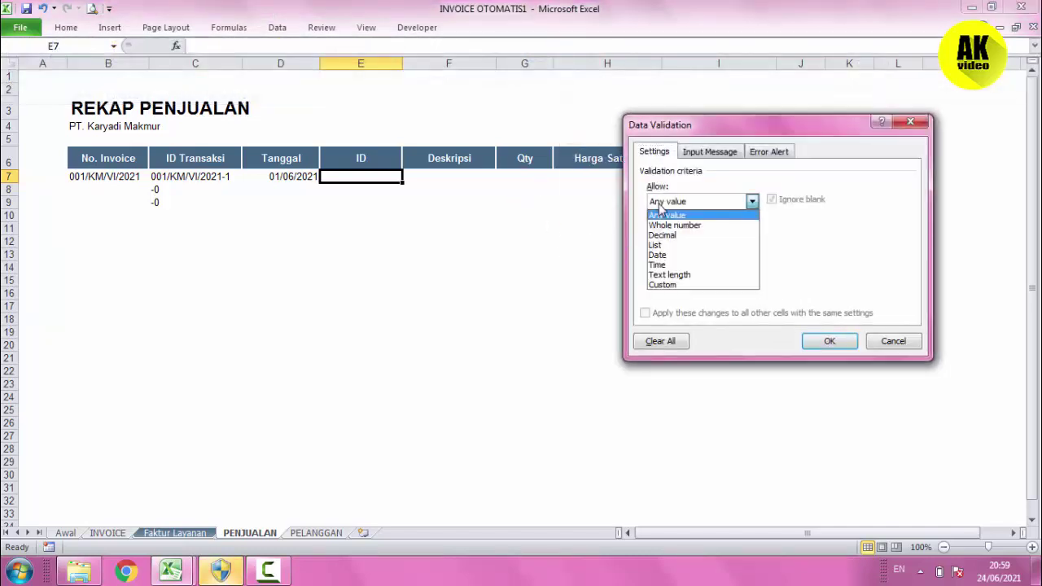
{"action": "left_click", "coordinate": [662, 245]}
{"action": "left_click", "coordinate": [673, 265]}
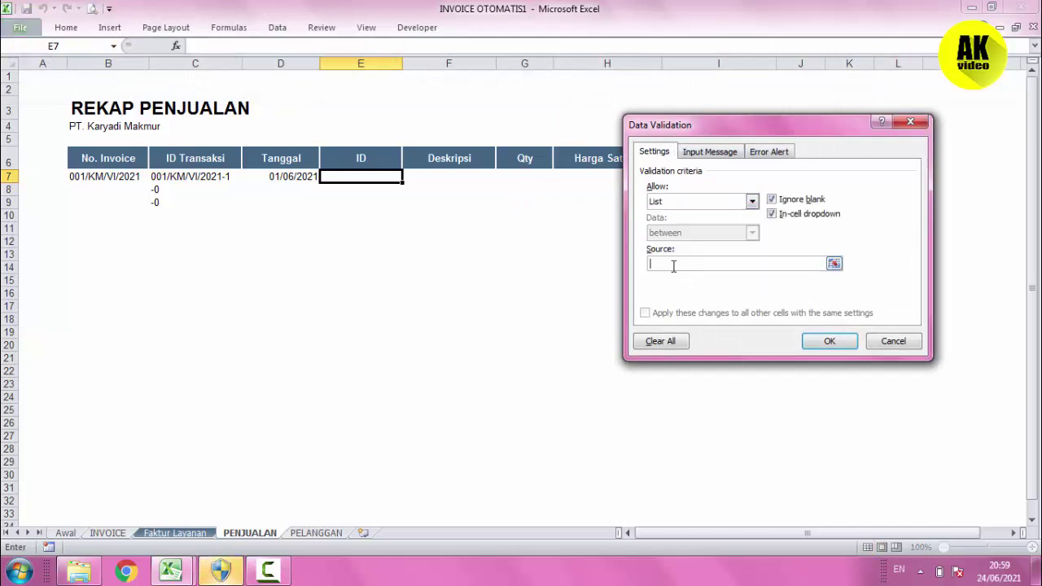
{"action": "left_click", "coordinate": [317, 533]}
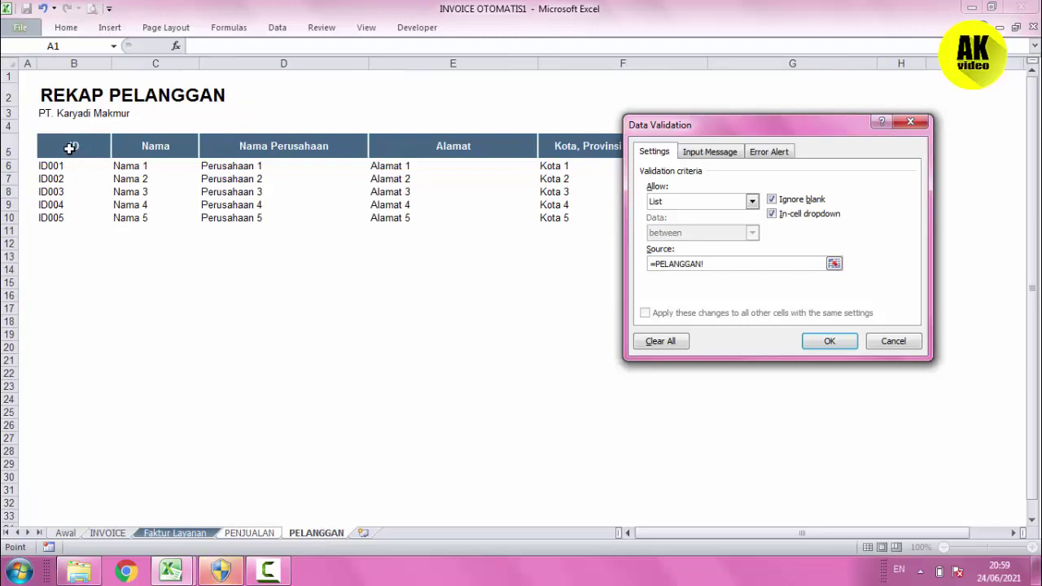
{"action": "left_click_drag", "start_coordinate": [72, 148], "coordinate": [74, 222]}
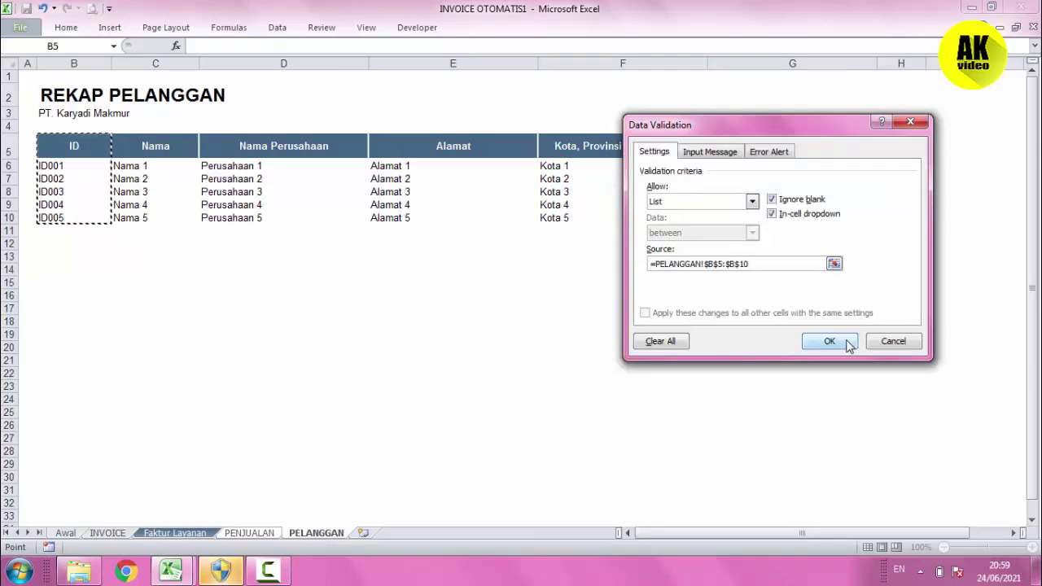
{"action": "left_click", "coordinate": [847, 345]}
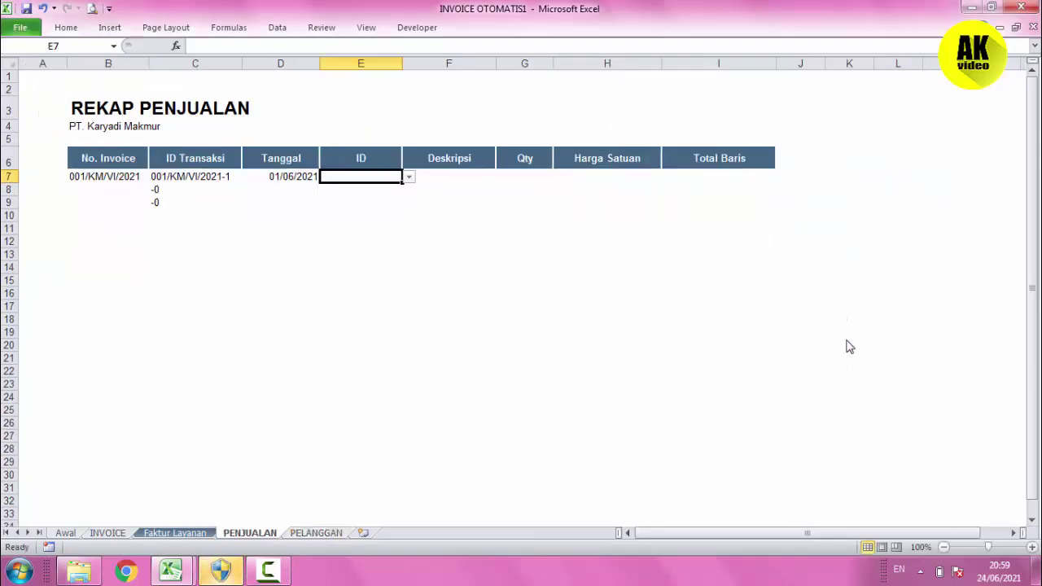
Pick ID001 from E7's dropdown and center it in the cell.
{"action": "left_click", "coordinate": [409, 178]}
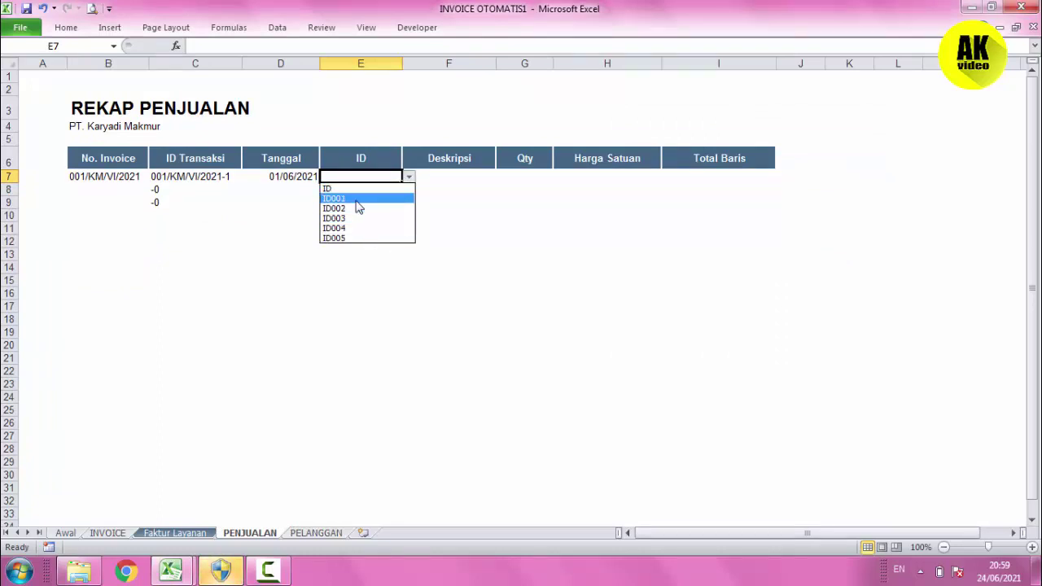
{"action": "left_click", "coordinate": [359, 199]}
{"action": "left_click", "coordinate": [355, 203]}
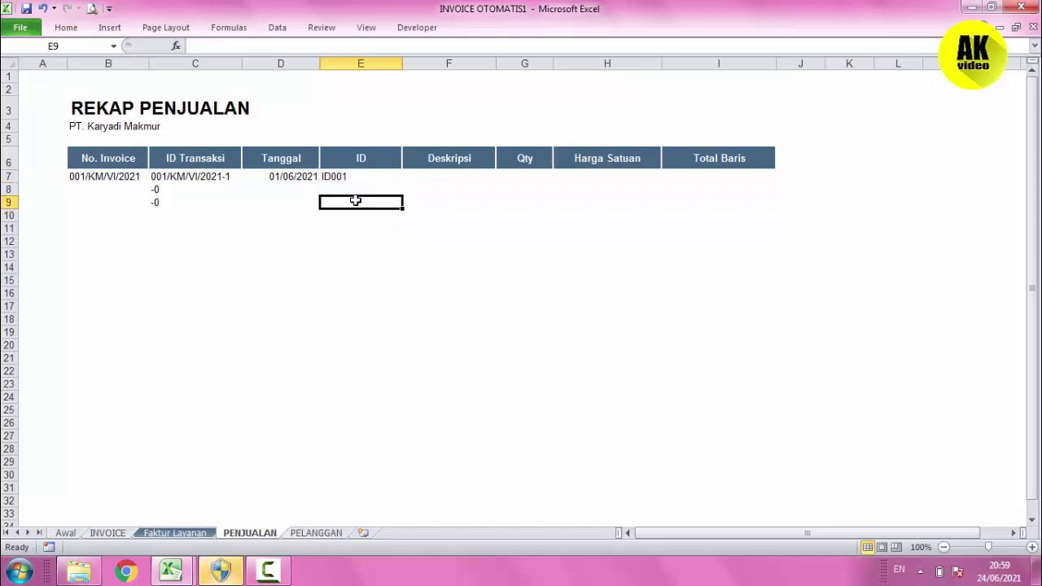
{"action": "left_click", "coordinate": [433, 177]}
{"action": "left_click", "coordinate": [388, 177]}
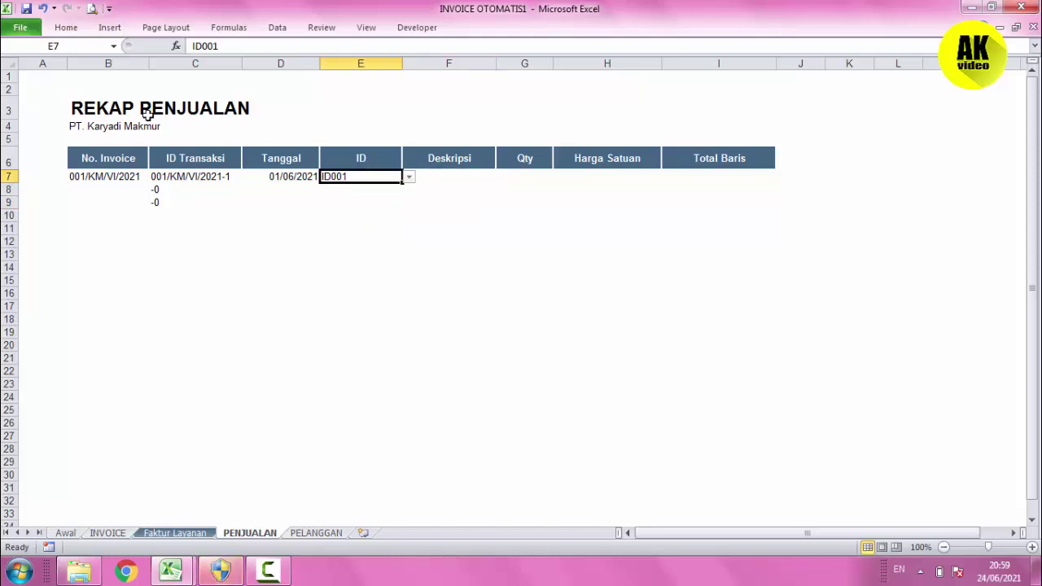
{"action": "left_click", "coordinate": [77, 27]}
{"action": "left_click", "coordinate": [426, 214]}
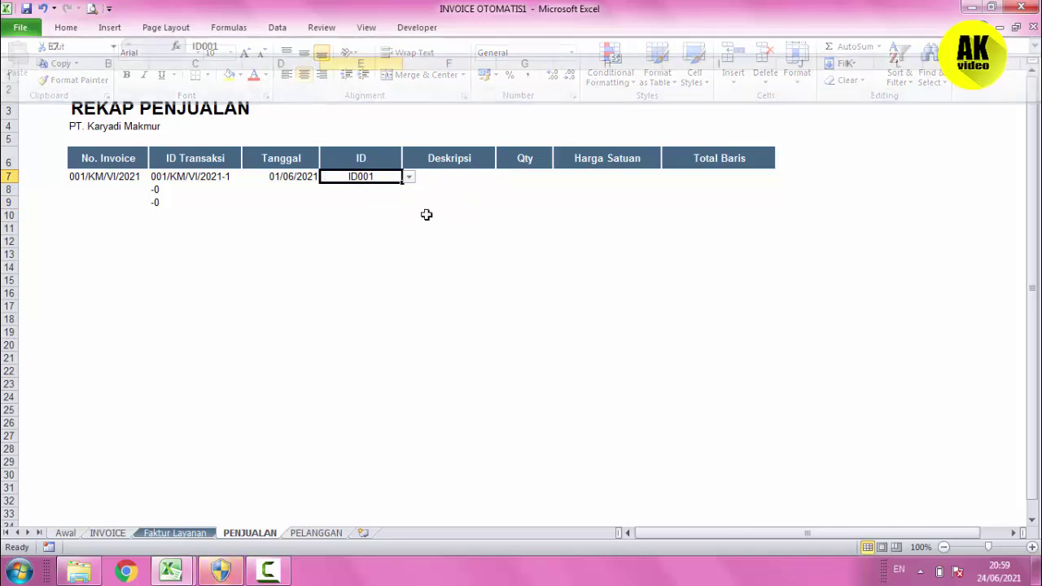
{"action": "left_click", "coordinate": [426, 214]}
Insert a new column F before Deskripsi headed 'Nama'.
{"action": "right_click", "coordinate": [429, 63]}
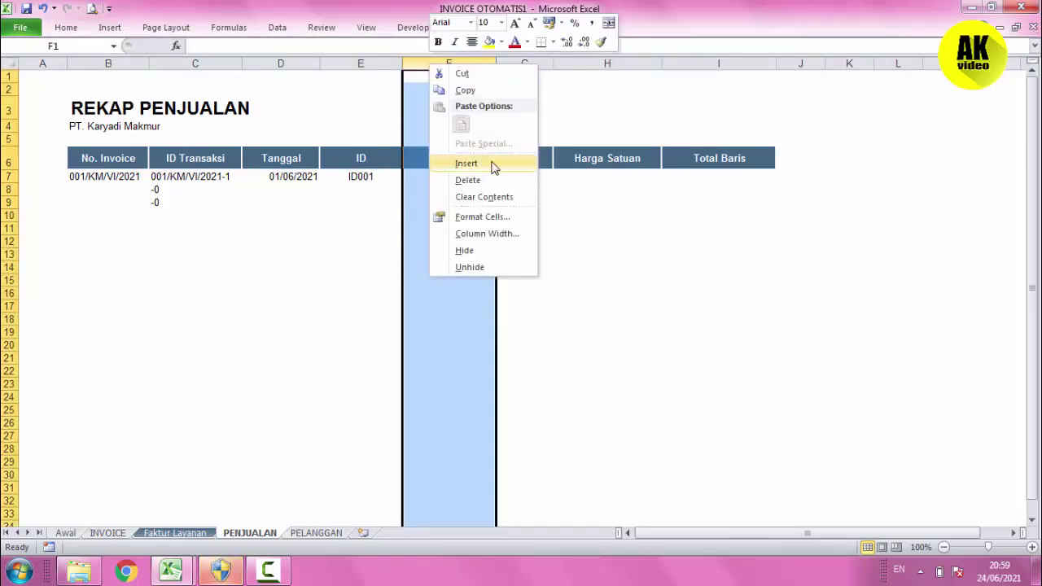
{"action": "left_click", "coordinate": [466, 163]}
{"action": "left_click", "coordinate": [437, 160]}
{"action": "type", "text": "N"}
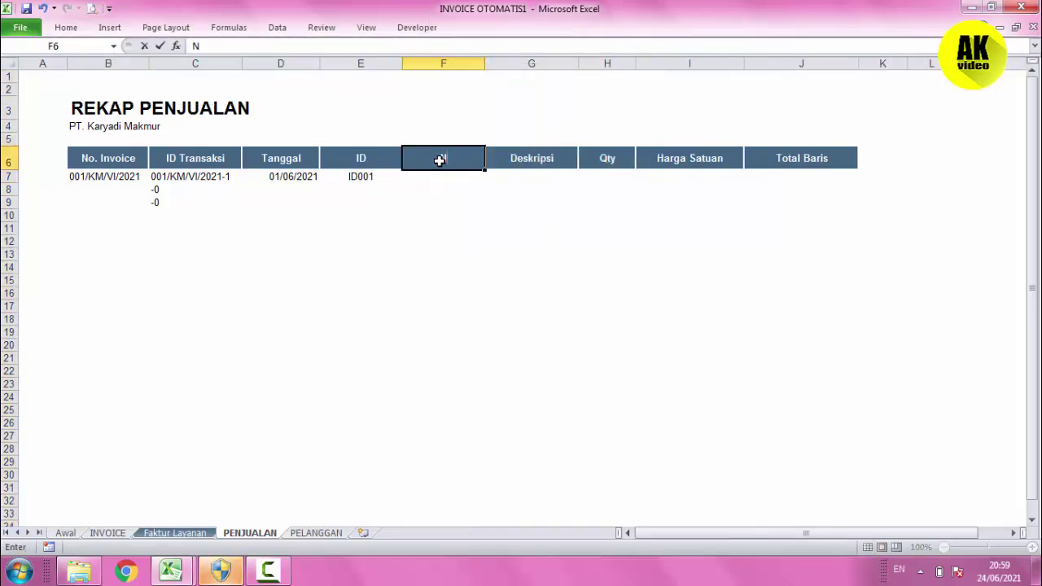
{"action": "type", "text": "AMA"}
{"action": "key", "text": "BackSpace"}
{"action": "key", "text": "BackSpace"}
{"action": "key", "text": "BackSpace"}
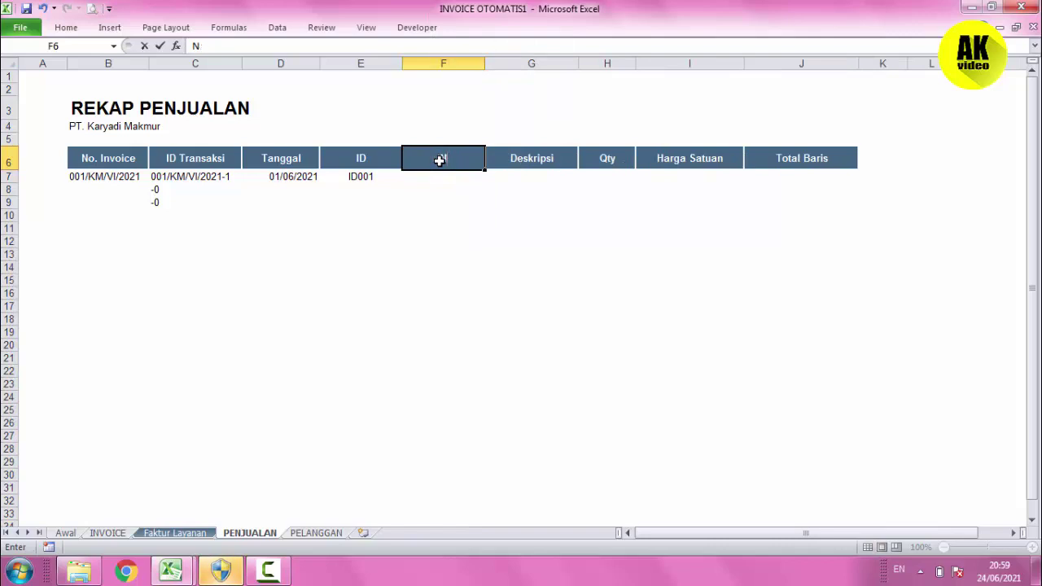
{"action": "type", "text": "ama"}
{"action": "key", "text": "Return"}
Clear F7:F11 by pasting the empty G8 cell over them.
{"action": "left_click", "coordinate": [495, 203]}
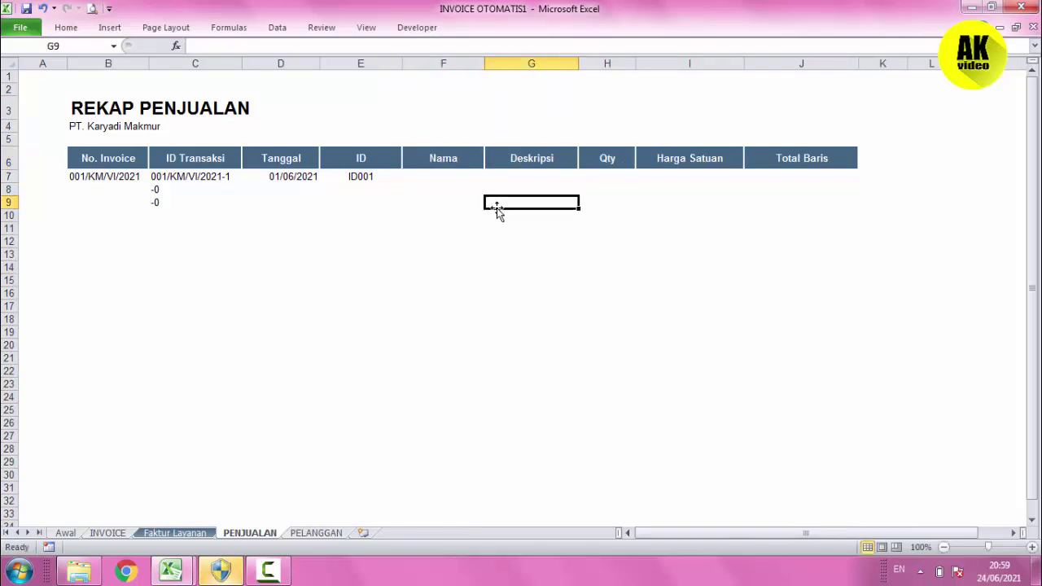
{"action": "left_click", "coordinate": [504, 188]}
{"action": "key", "text": "ctrl+c"}
{"action": "left_click_drag", "start_coordinate": [437, 181], "coordinate": [449, 236]}
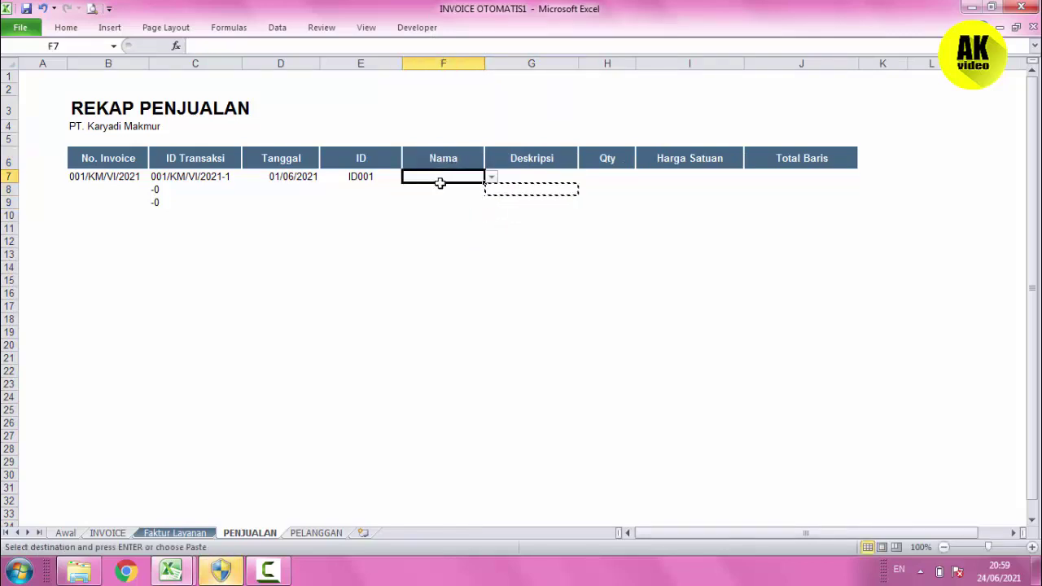
{"action": "key", "text": "ctrl+v"}
{"action": "left_click", "coordinate": [444, 267]}
Enter =VLOOKUP(E7,PELANGGAN!$B$6:$G$10,2,0) in F7 and fill it down the Nama column.
{"action": "left_click", "coordinate": [447, 179]}
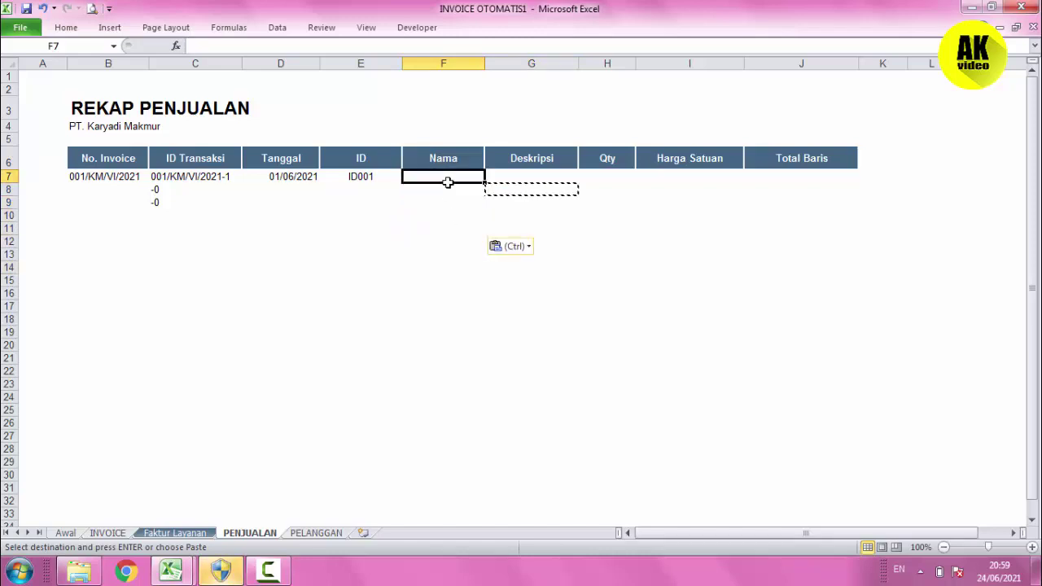
{"action": "type", "text": "="}
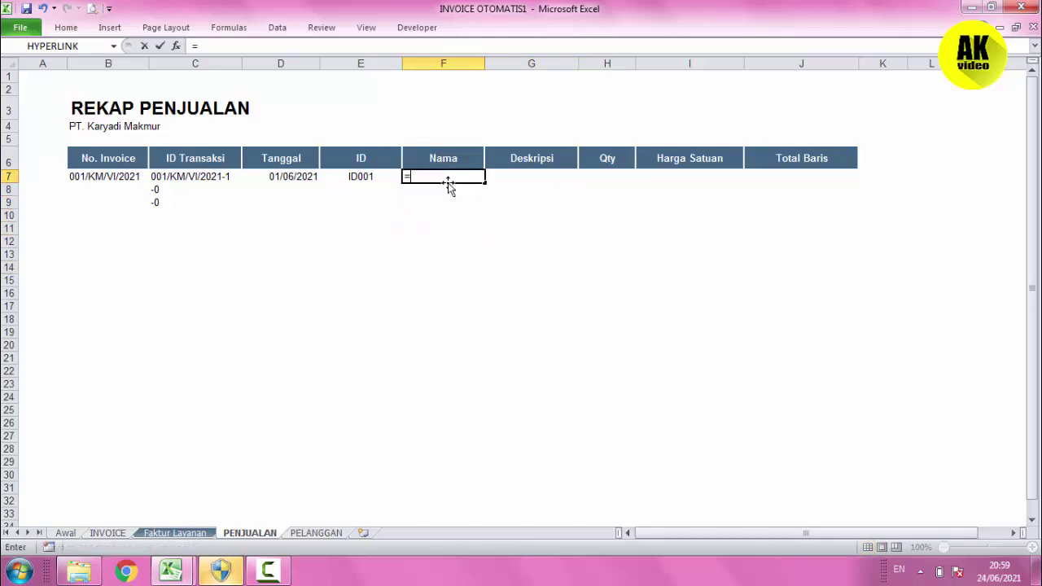
{"action": "type", "text": "vl"}
{"action": "double_click", "coordinate": [452, 193]}
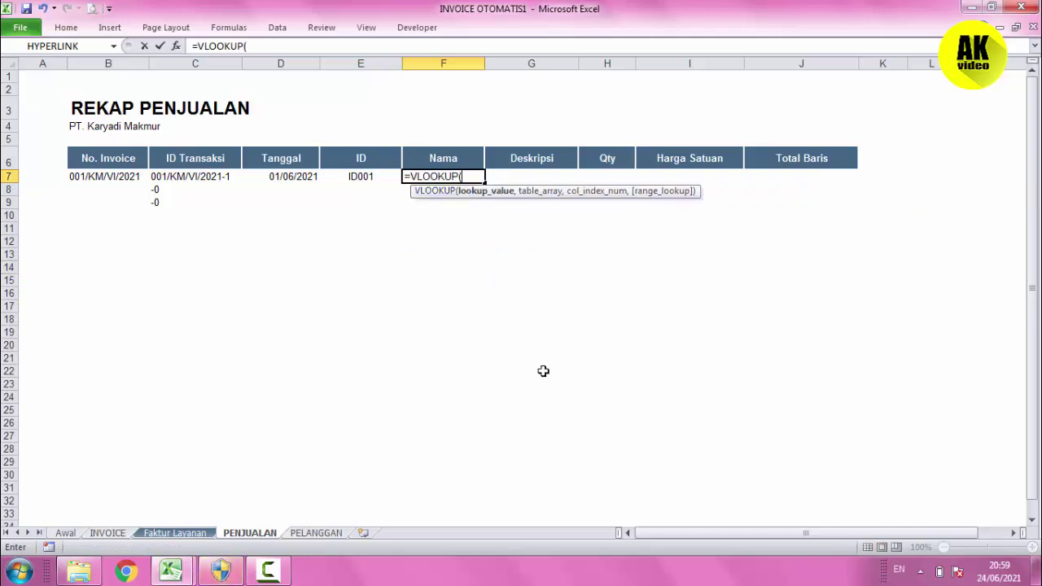
{"action": "left_click", "coordinate": [370, 178]}
{"action": "type", "text": ",PELANGGAN!"}
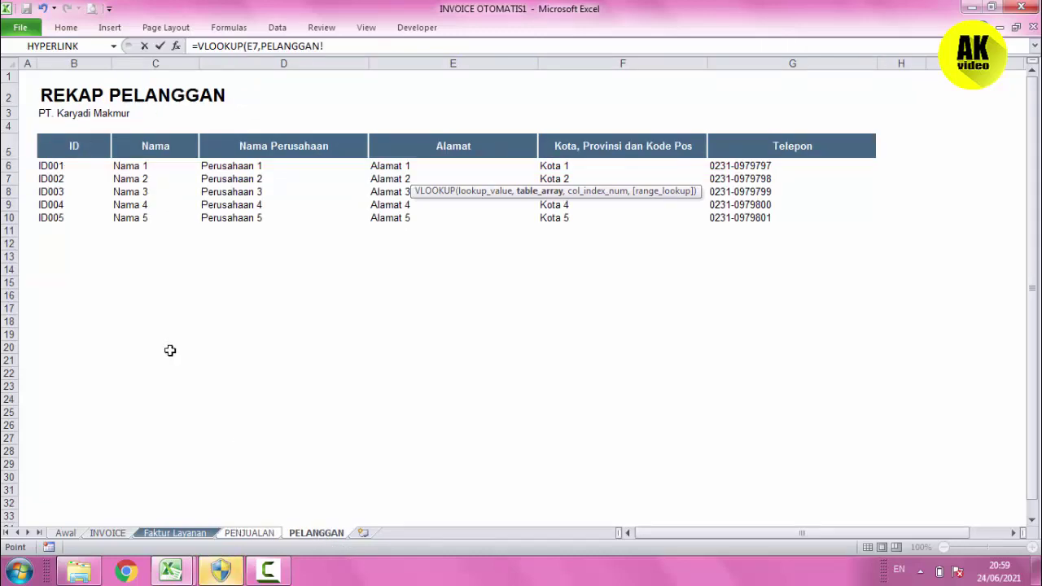
{"action": "left_click", "coordinate": [321, 535]}
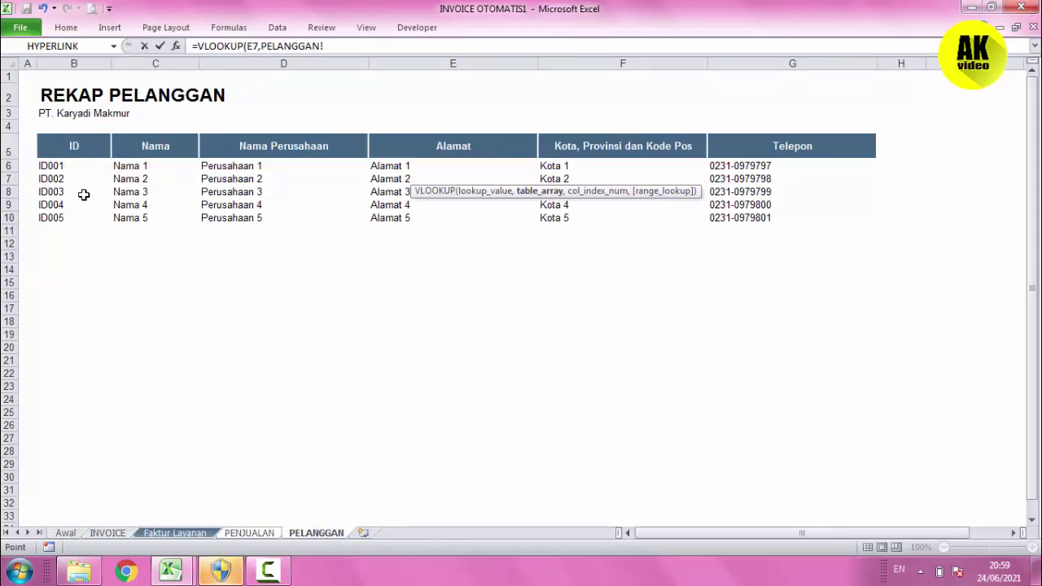
{"action": "left_click_drag", "start_coordinate": [55, 167], "coordinate": [787, 217]}
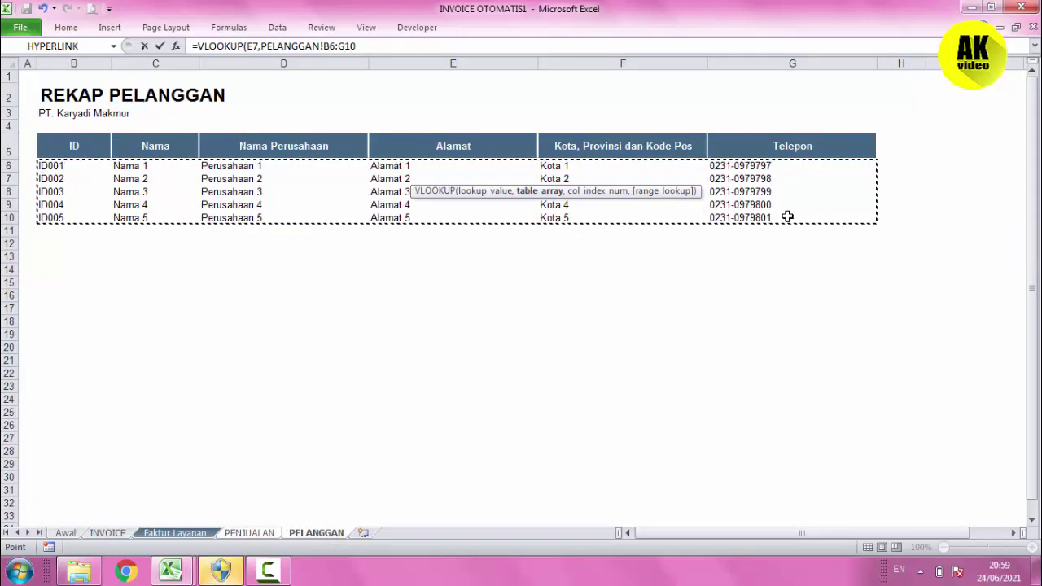
{"action": "key", "text": "F4"}
{"action": "type", "text": ",2"}
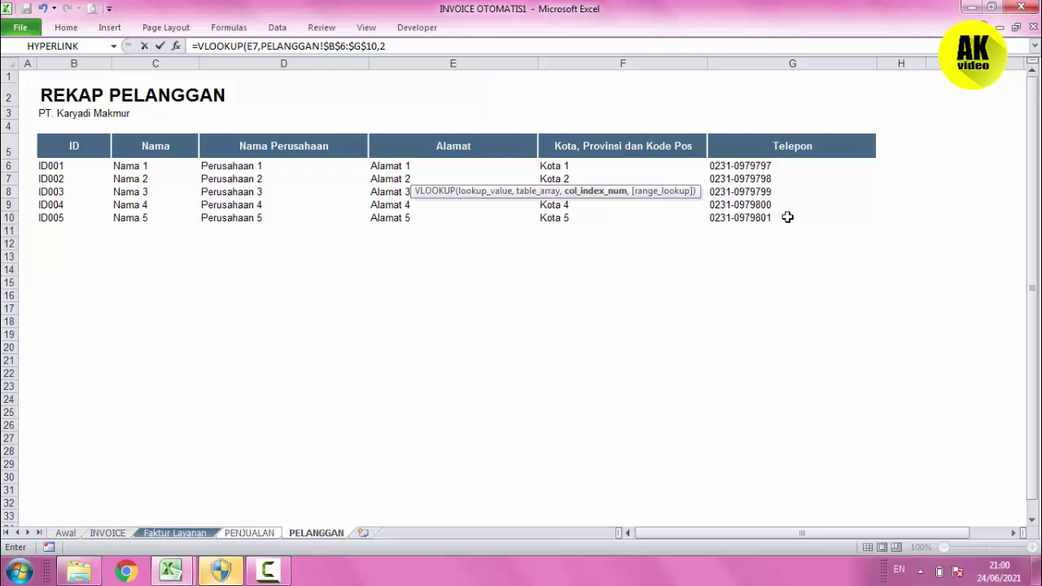
{"action": "type", "text": ",0"}
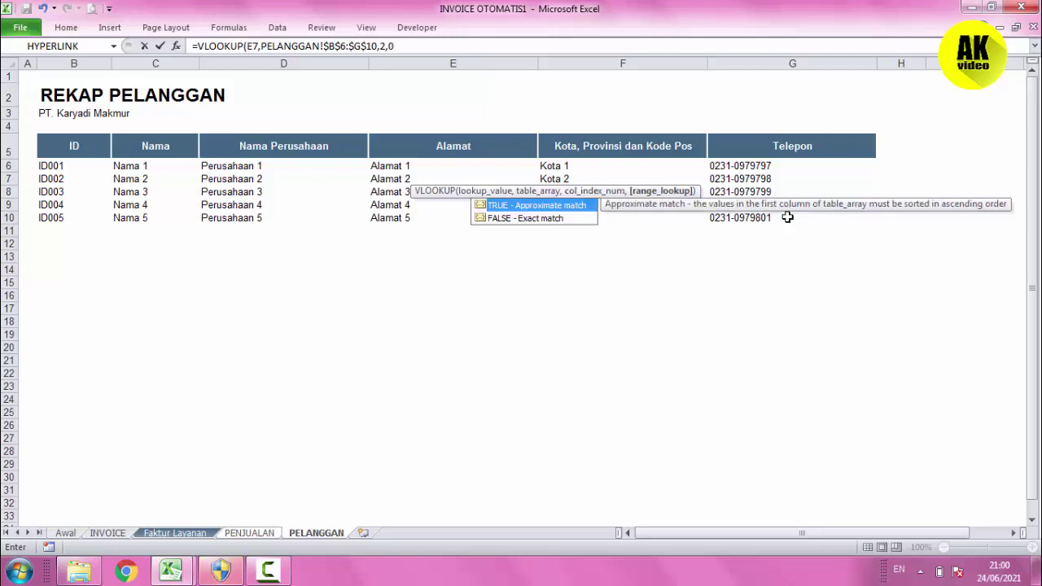
{"action": "key", "text": "Return"}
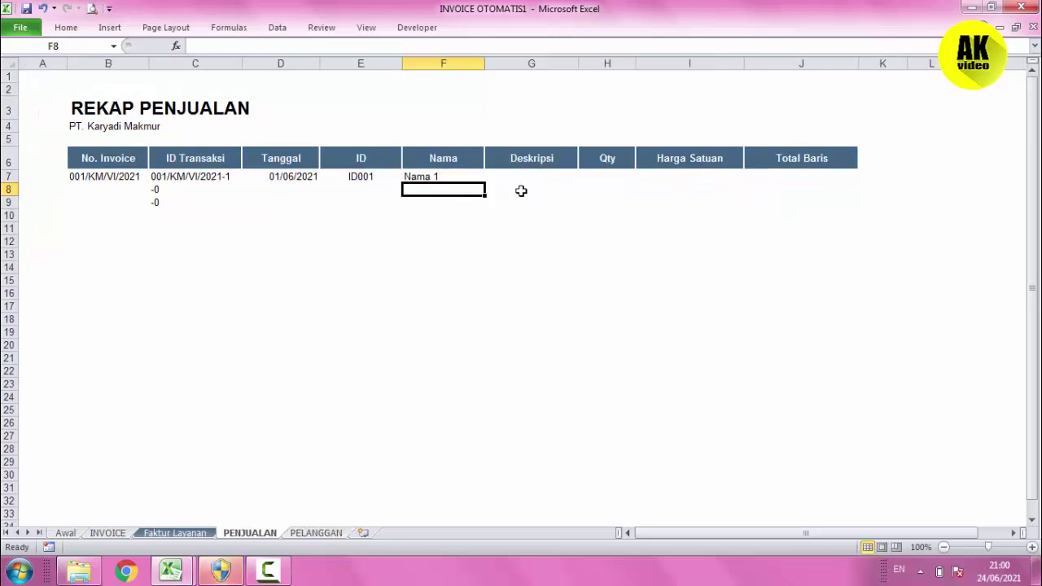
{"action": "left_click", "coordinate": [472, 176]}
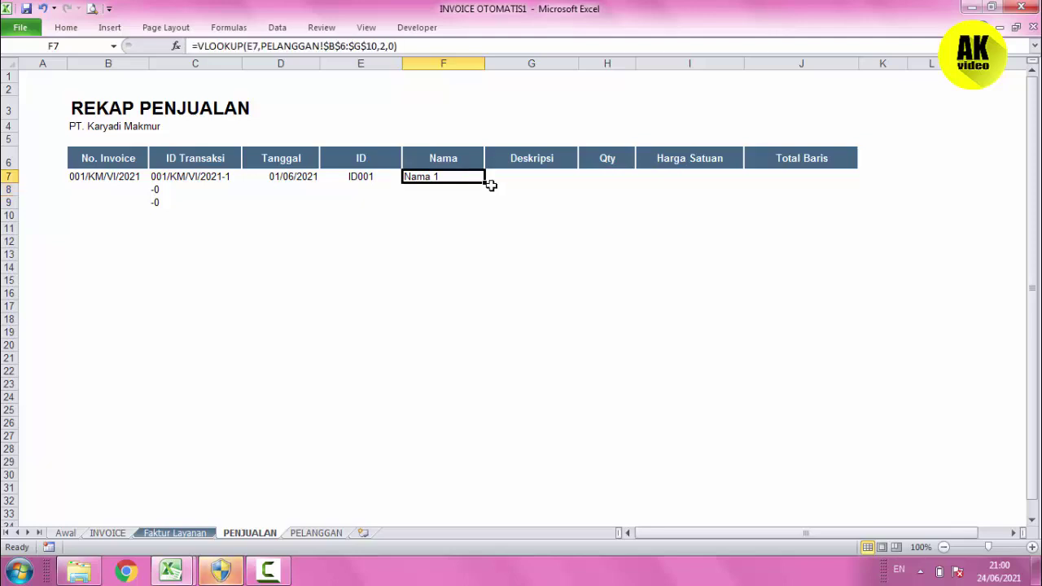
{"action": "left_click_drag", "start_coordinate": [484, 182], "coordinate": [488, 241]}
{"action": "left_click", "coordinate": [526, 202]}
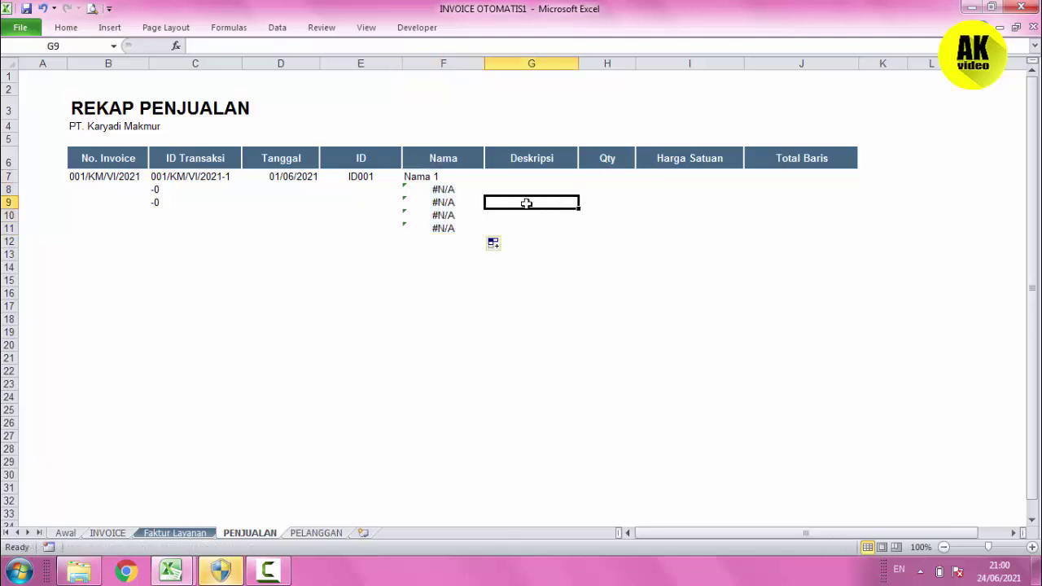
Wrap F7's lookup in IFERROR returning "" and fill it down to F11.
{"action": "left_click", "coordinate": [418, 181]}
{"action": "left_click", "coordinate": [198, 46]}
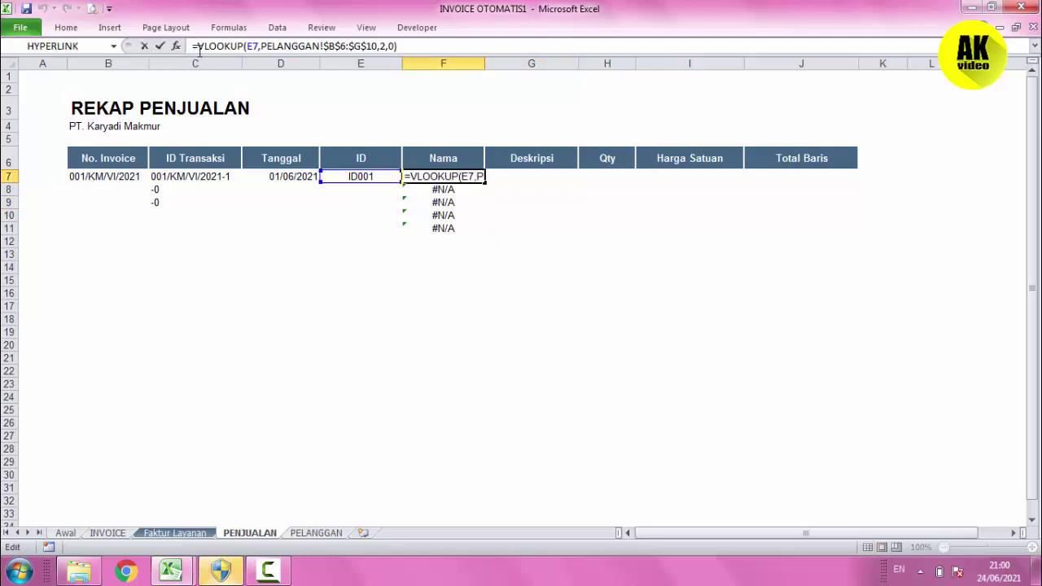
{"action": "type", "text": "if"}
{"action": "left_click", "coordinate": [234, 78]}
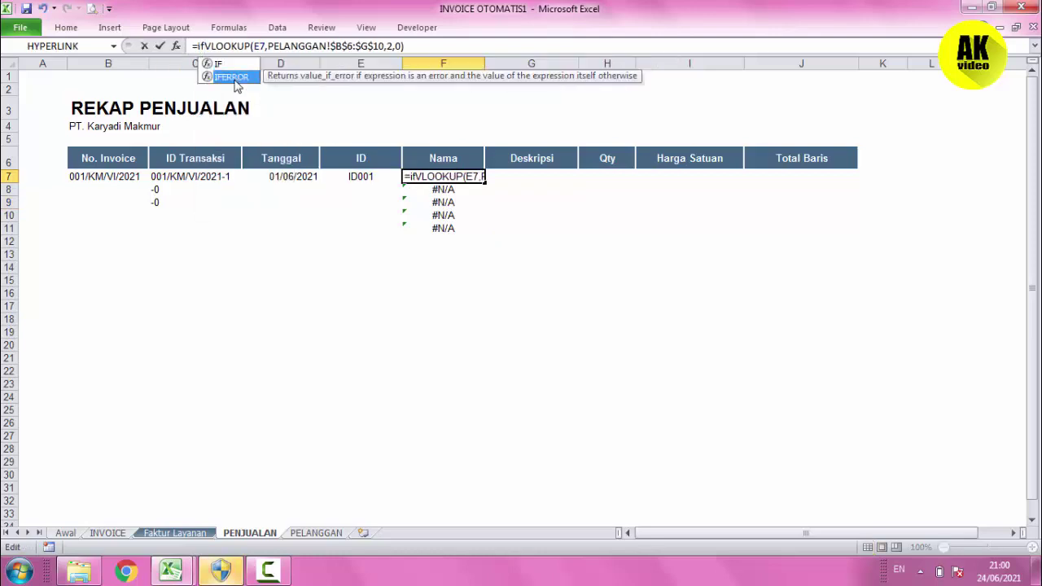
{"action": "double_click", "coordinate": [233, 78]}
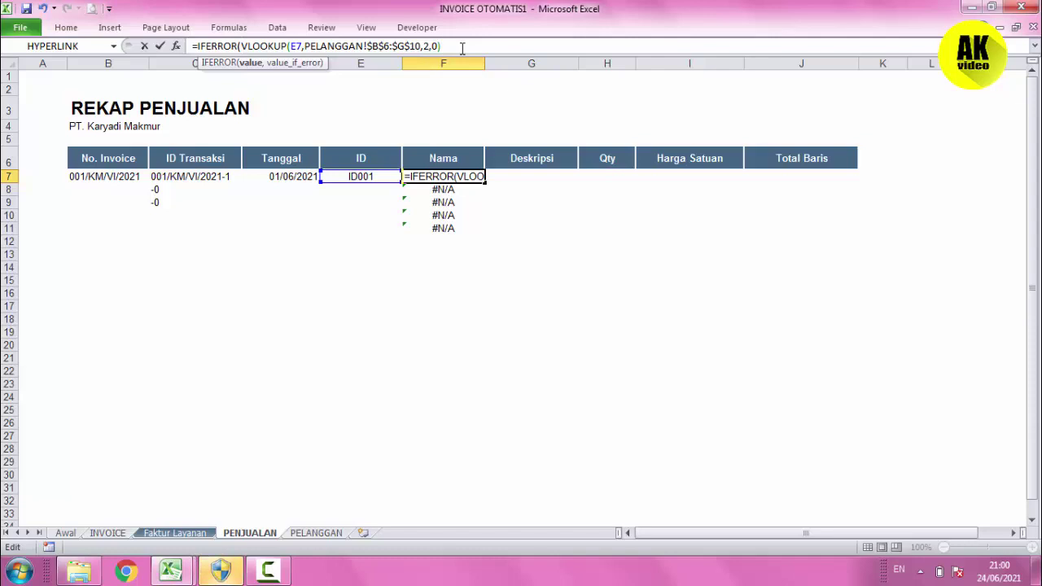
{"action": "type", "text": ","}
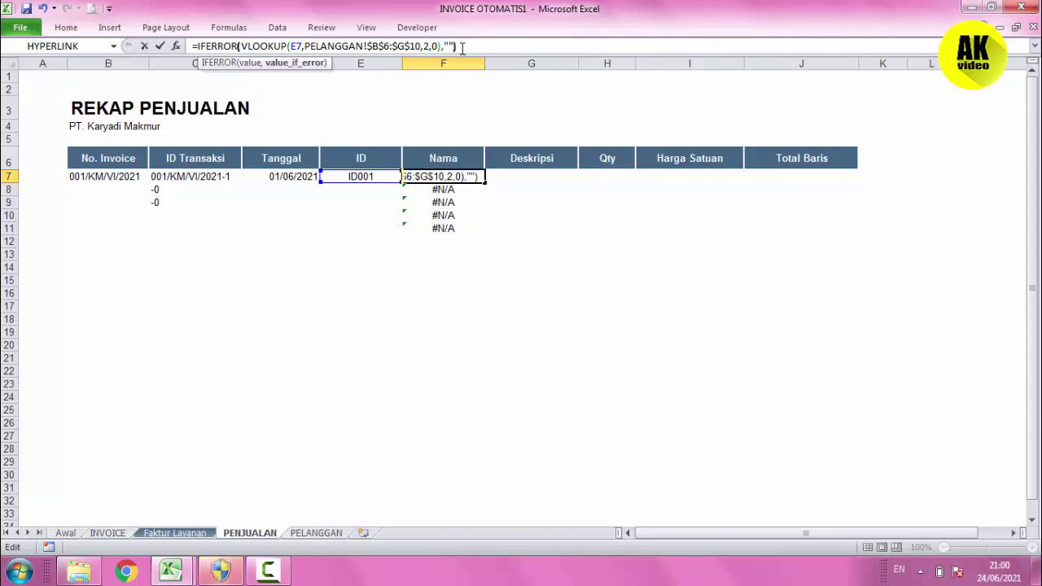
{"action": "key", "text": "Return"}
{"action": "left_click", "coordinate": [465, 176]}
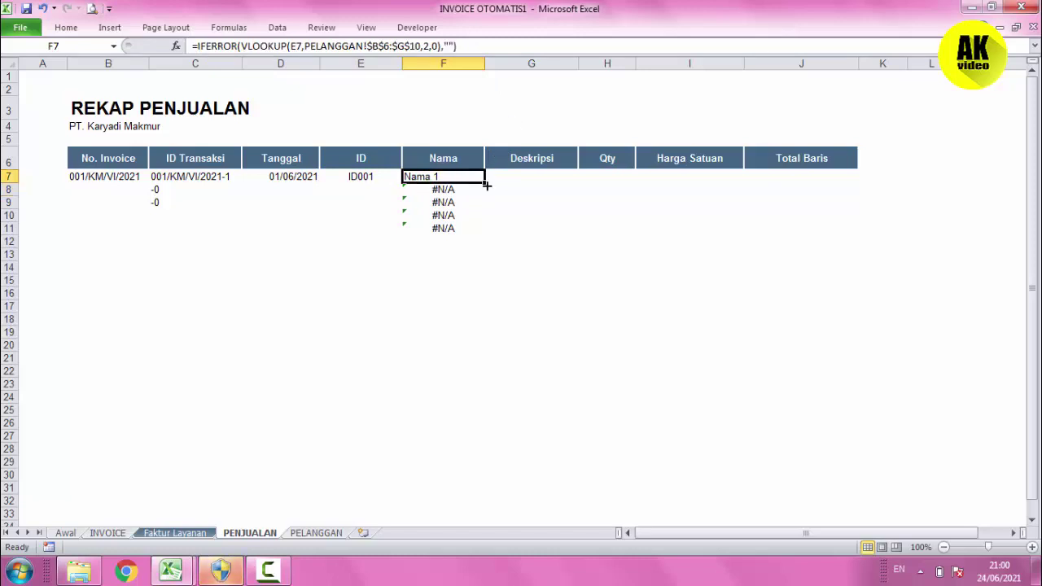
{"action": "left_click_drag", "start_coordinate": [486, 186], "coordinate": [473, 238]}
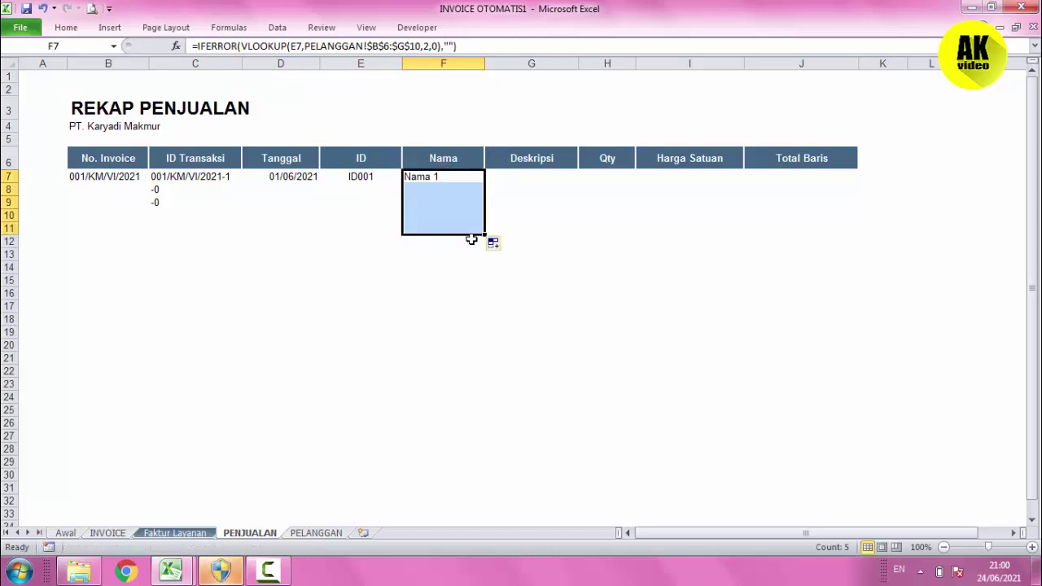
Fill row 7 with Ban Mobil 1200-R20, Qty 5, unit price 5000000, widening column G.
{"action": "left_click", "coordinate": [533, 177]}
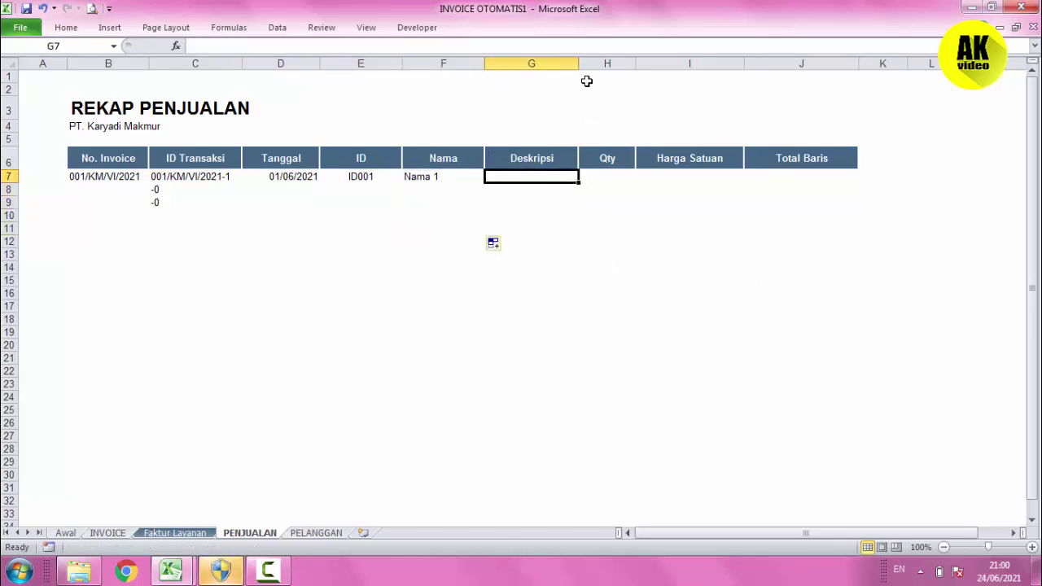
{"action": "left_click_drag", "start_coordinate": [578, 63], "coordinate": [615, 63]}
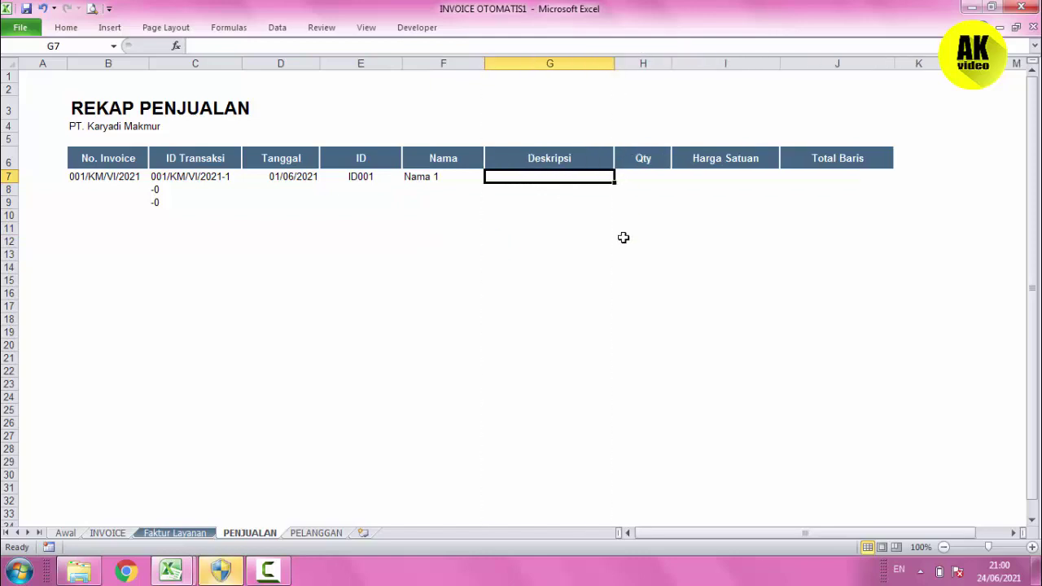
{"action": "type", "text": "P"}
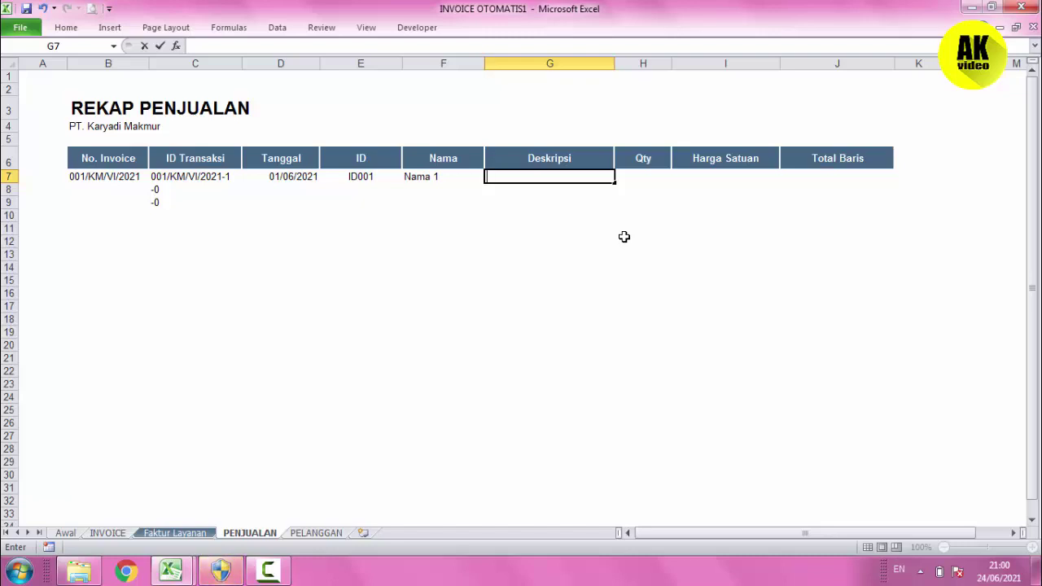
{"action": "type", "text": "ME"}
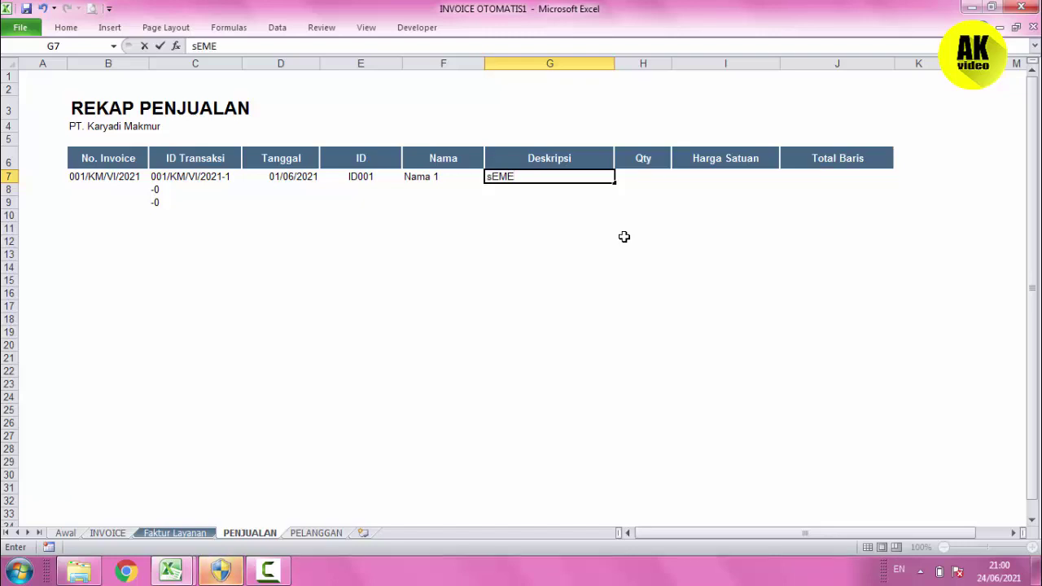
{"action": "type", "text": "N"}
{"action": "key", "text": "BackSpace"}
{"action": "key", "text": "BackSpace"}
{"action": "key", "text": "BackSpace"}
{"action": "key", "text": "BackSpace"}
{"action": "type", "text": "BAN"}
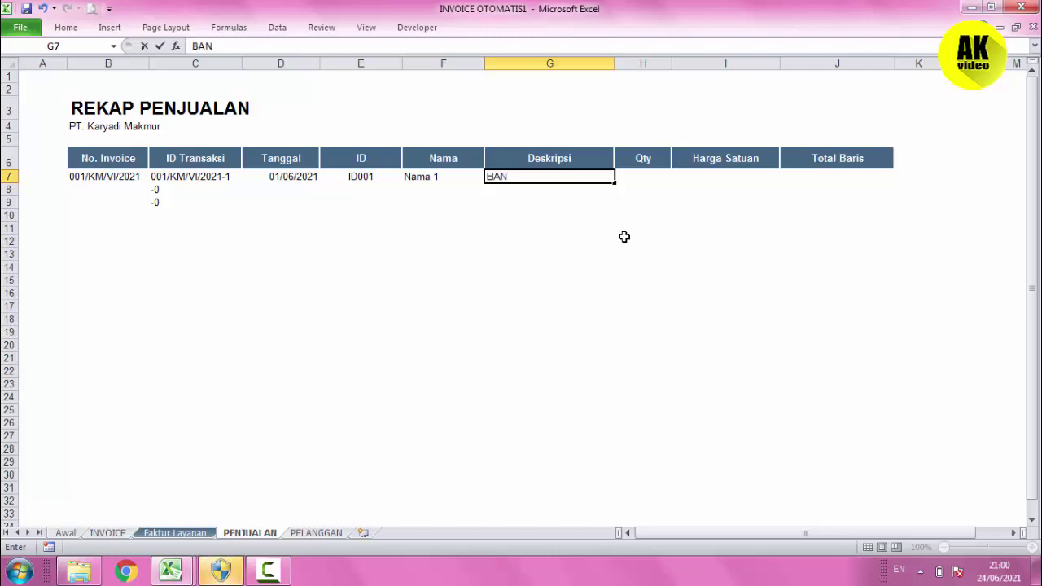
{"action": "type", "text": "Mobil"}
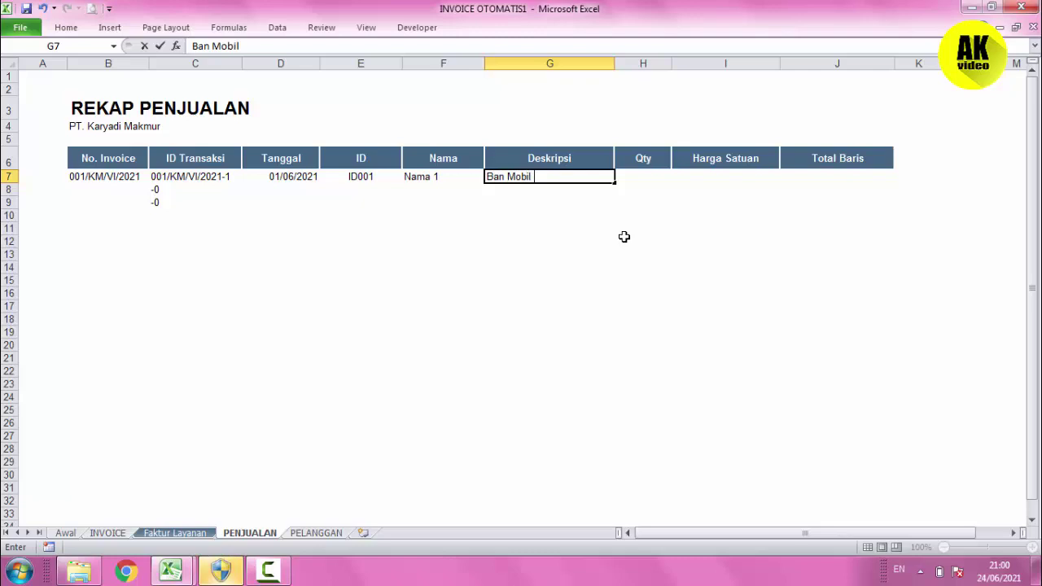
{"action": "type", "text": "200-R20"}
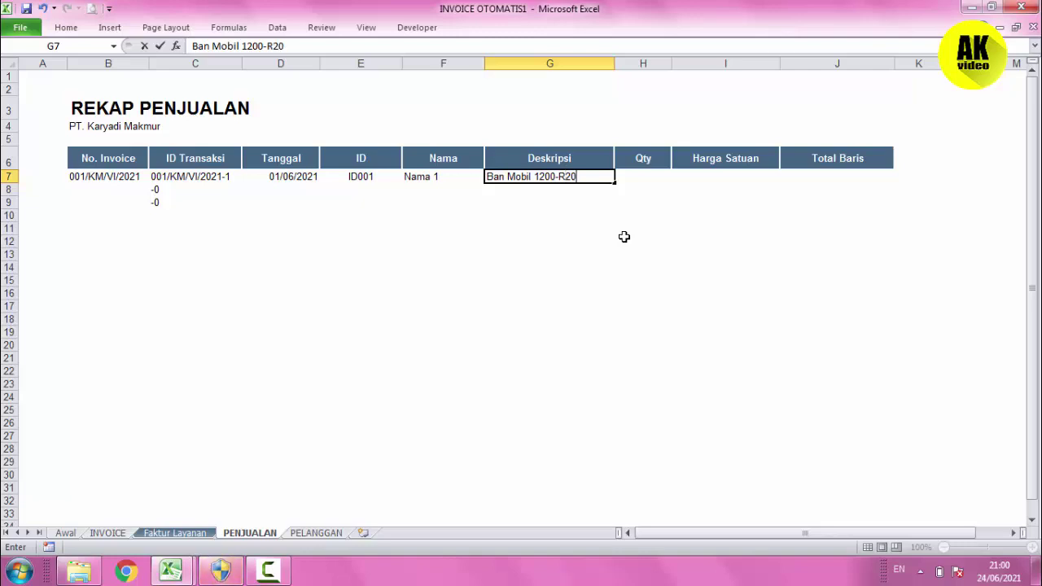
{"action": "key", "text": "Tab"}
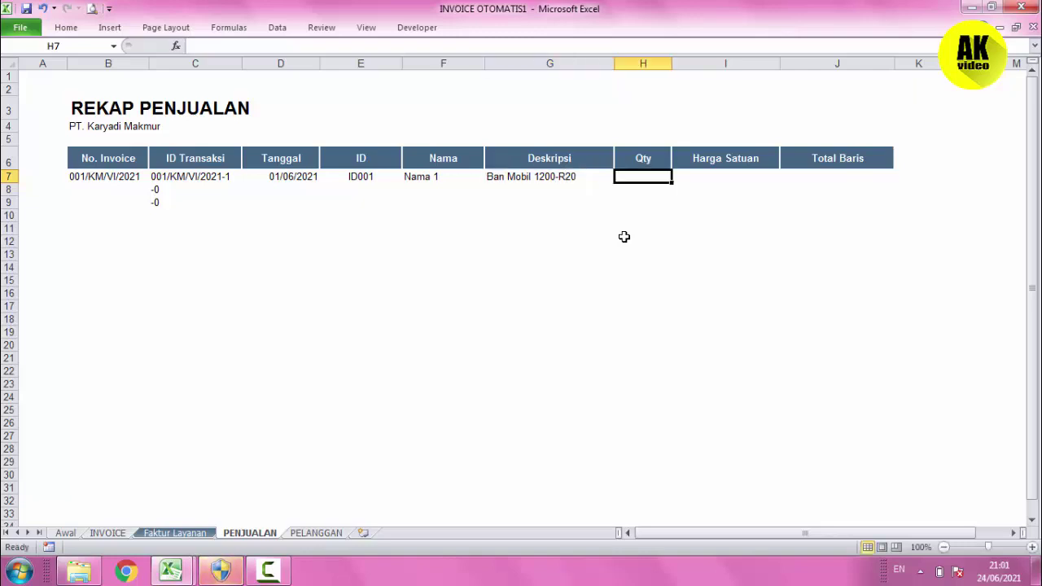
{"action": "type", "text": "5"}
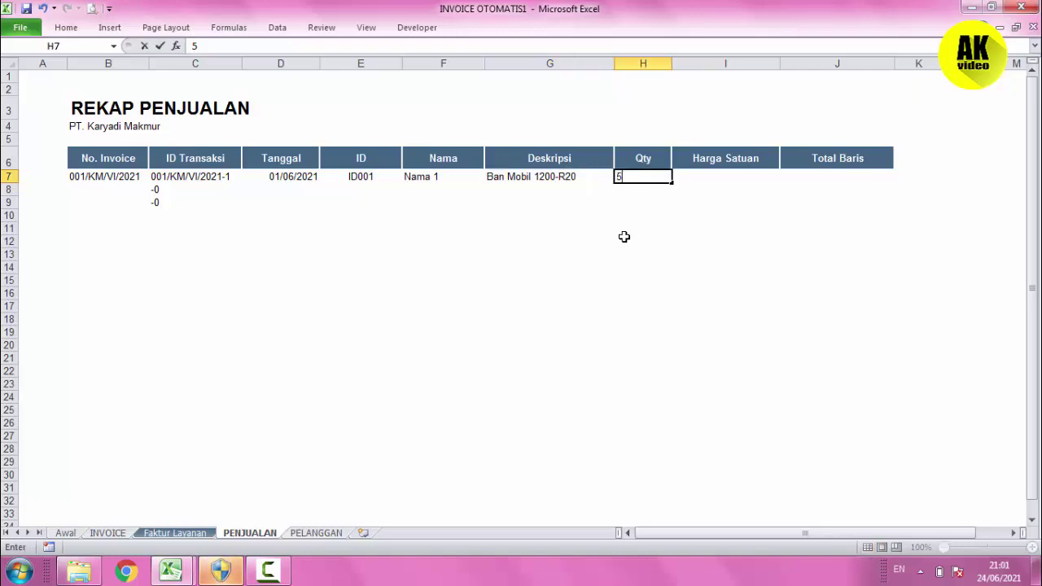
{"action": "key", "text": "Tab"}
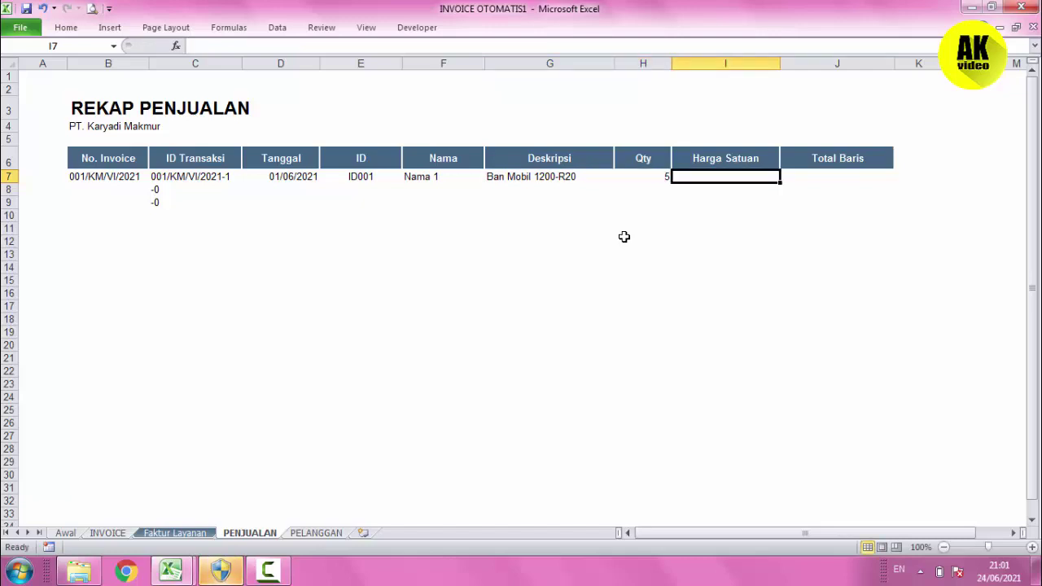
{"action": "type", "text": "5000000"}
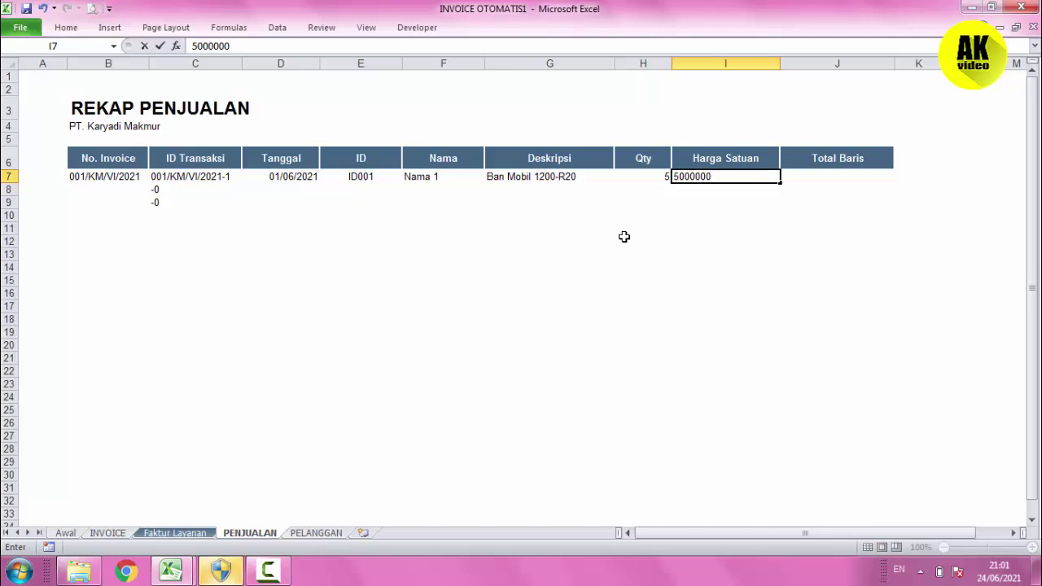
{"action": "key", "text": "Tab"}
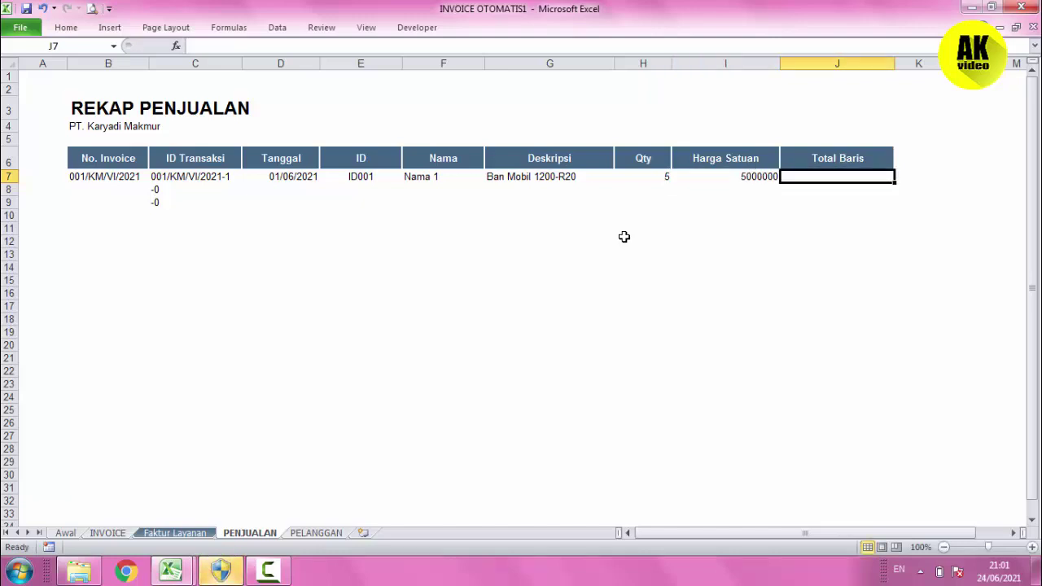
Enter =H7*I7 in J7 as row 7's Total Baris.
{"action": "type", "text": "="}
{"action": "key", "text": "Left"}
{"action": "key", "text": "Left"}
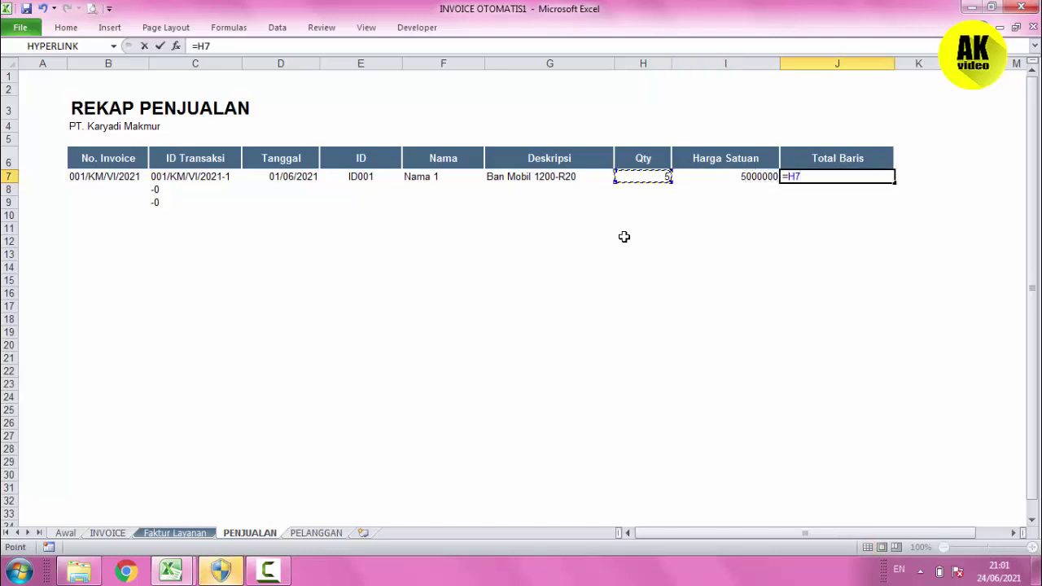
{"action": "type", "text": "*"}
{"action": "key", "text": "Left"}
{"action": "key", "text": "Return"}
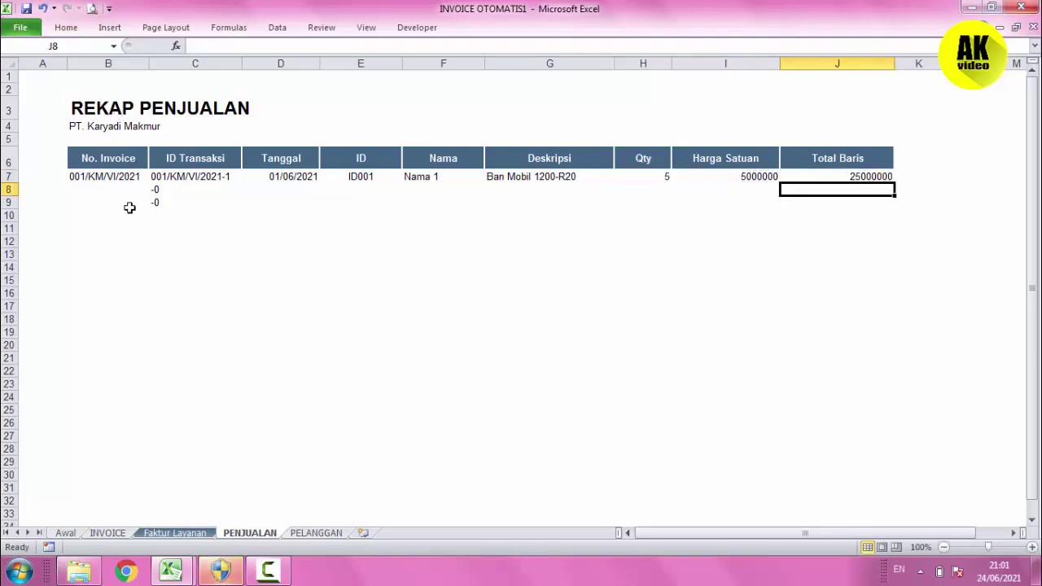
Copy invoice number 001/KM/VI/2021 from B7 into B8:B9.
{"action": "left_click", "coordinate": [512, 177]}
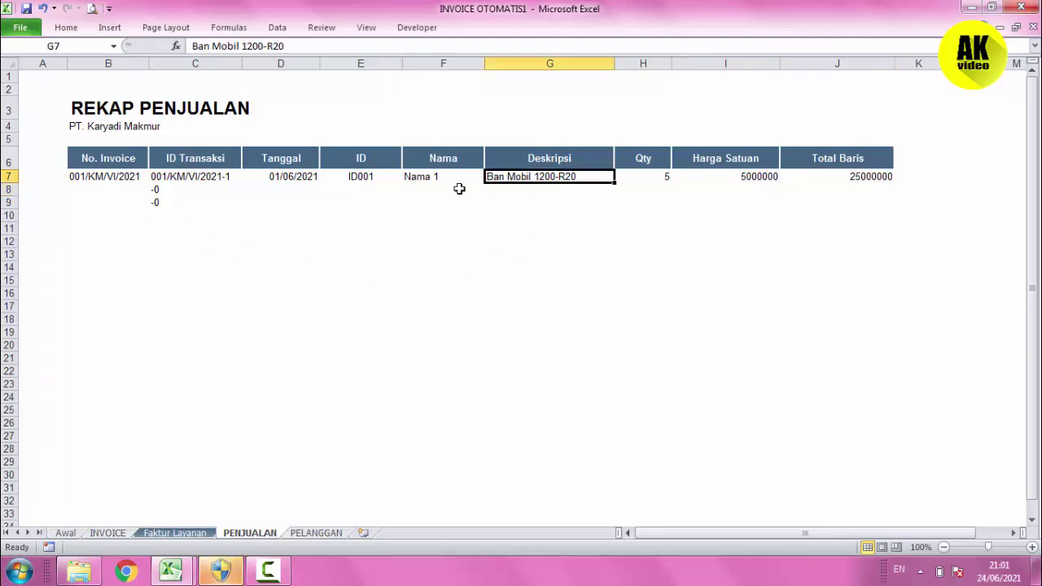
{"action": "left_click", "coordinate": [124, 176]}
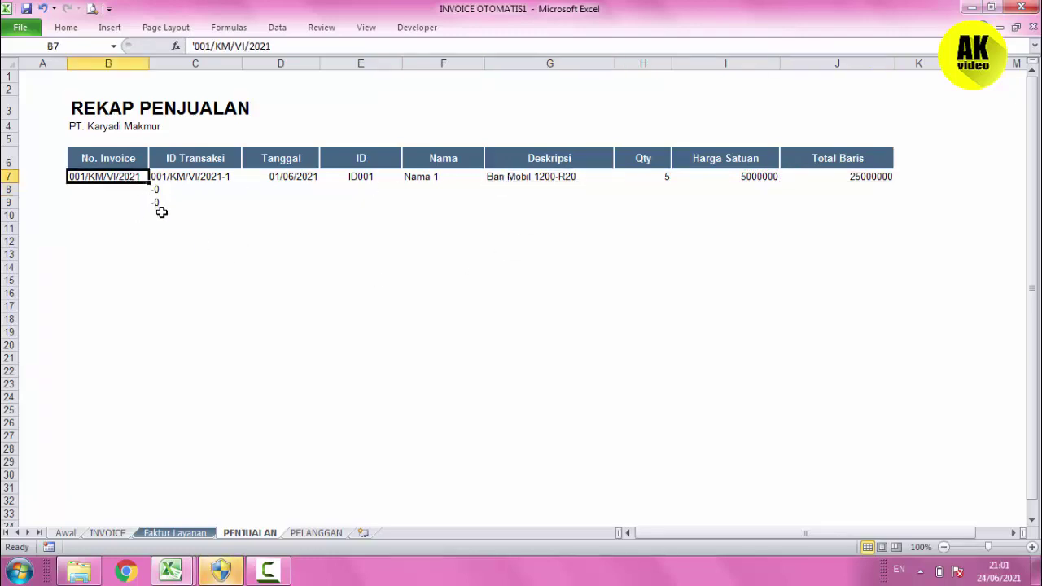
{"action": "key", "text": "ctrl+c"}
{"action": "left_click_drag", "start_coordinate": [122, 189], "coordinate": [122, 202]}
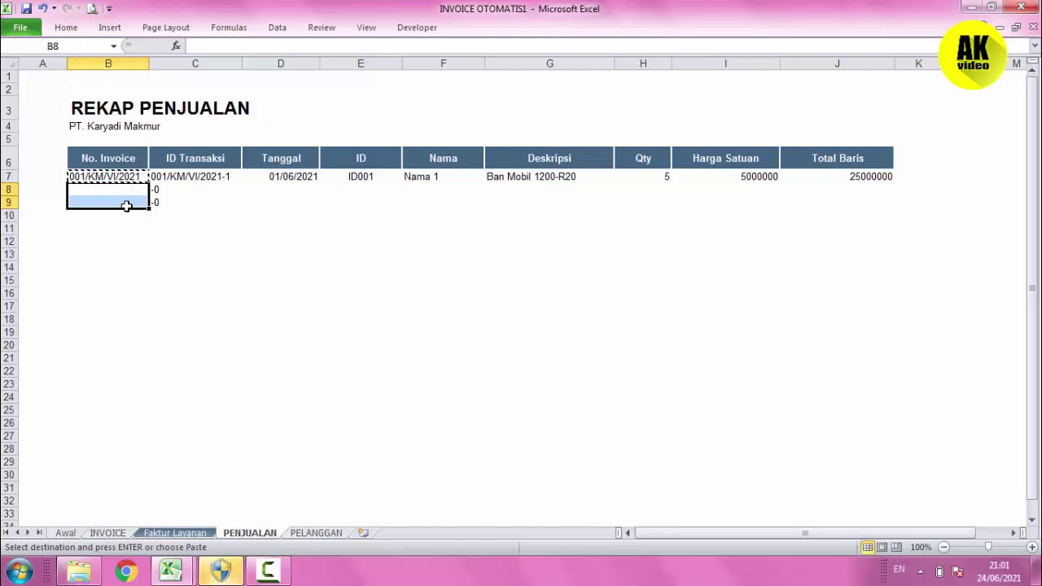
{"action": "key", "text": "ctrl+v"}
{"action": "left_click", "coordinate": [274, 216]}
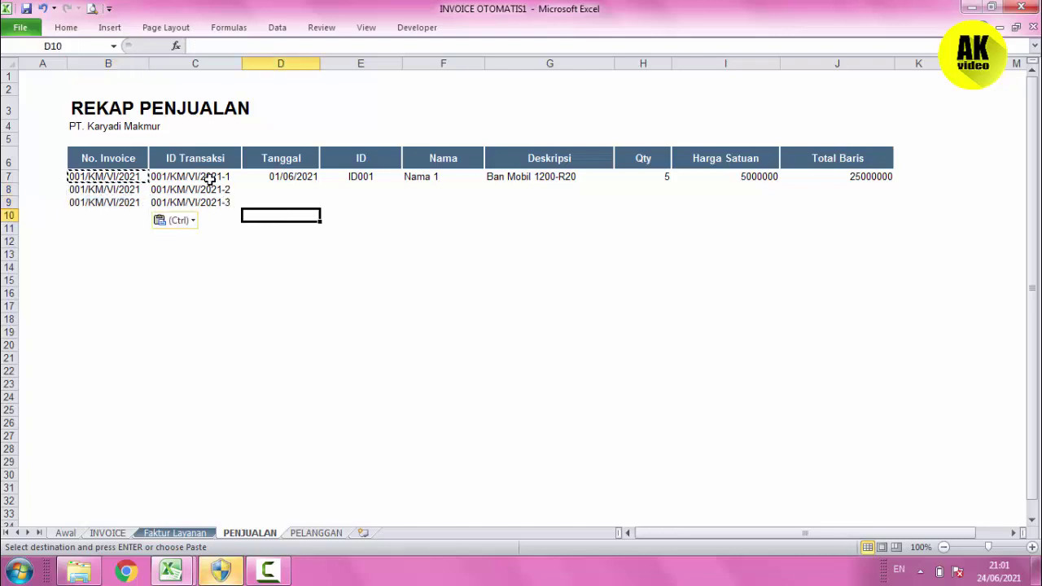
{"action": "key", "text": "Escape"}
Copy the date 01/06/2021 and ID001 from D7:E7 into D8:E9.
{"action": "left_click", "coordinate": [277, 191]}
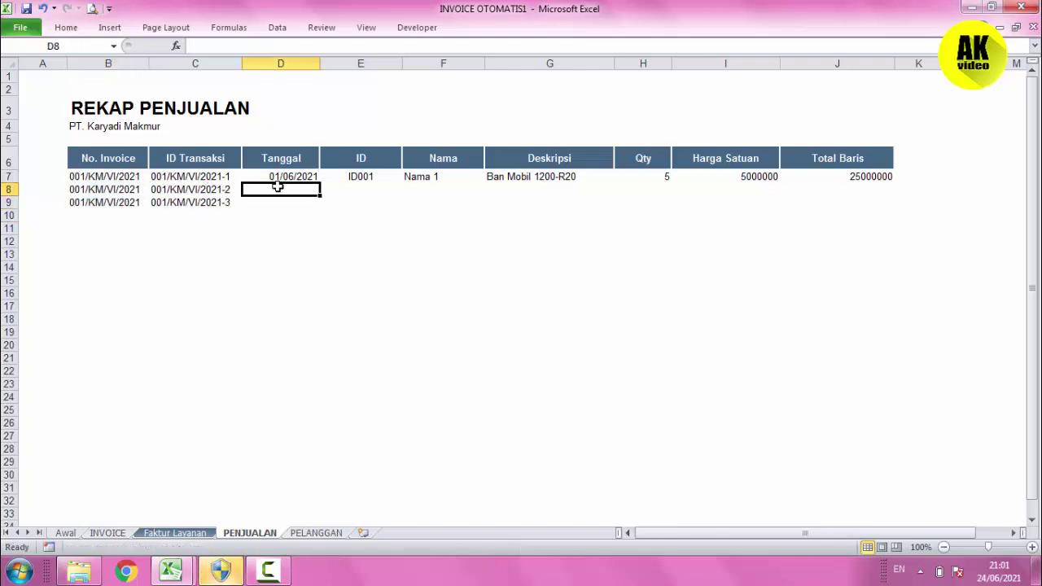
{"action": "left_click", "coordinate": [278, 176]}
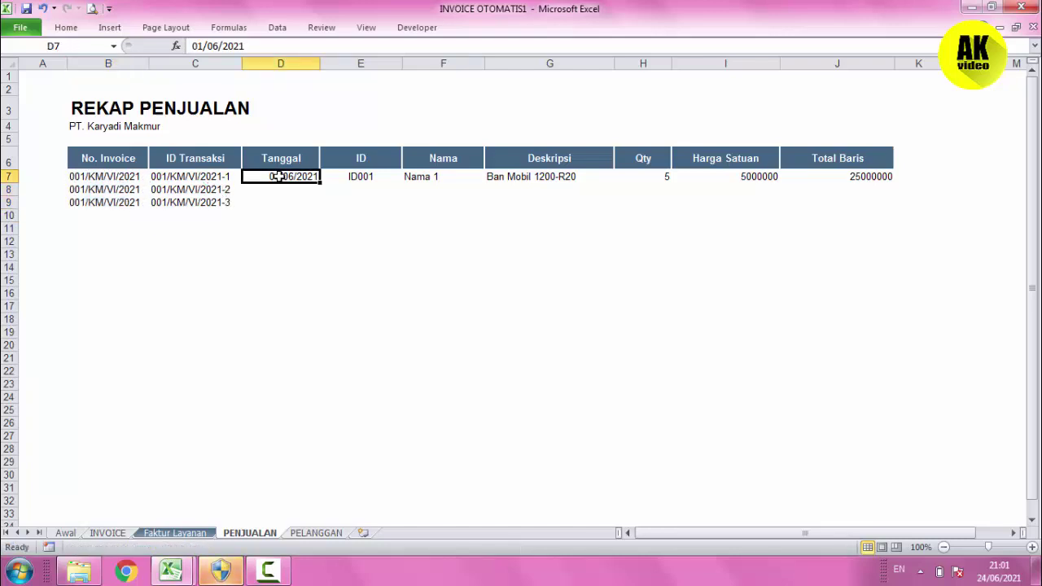
{"action": "left_click", "coordinate": [346, 179], "text": "shift"}
{"action": "key", "text": "ctrl+c"}
{"action": "left_click_drag", "start_coordinate": [293, 188], "coordinate": [289, 200]}
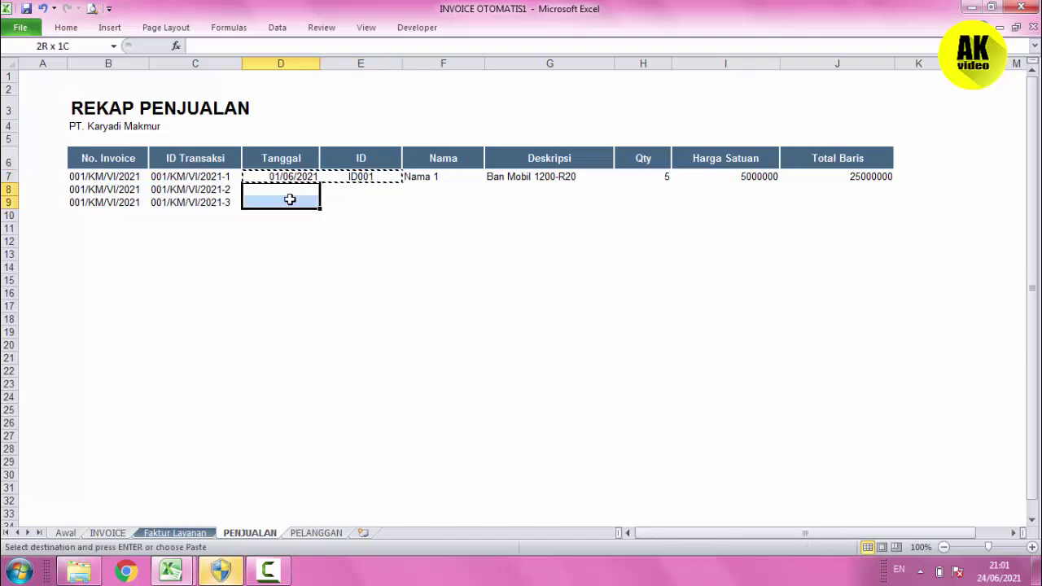
{"action": "key", "text": "ctrl+v"}
{"action": "left_click", "coordinate": [489, 190]}
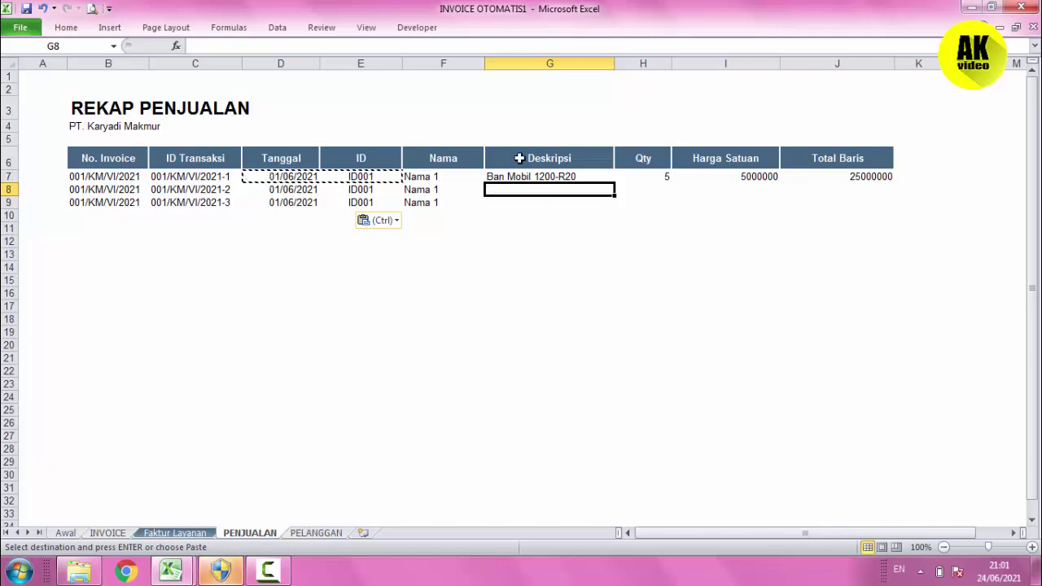
Copy G7's description into G8 and edit it to 'Ban Motor 80/90 R17'.
{"action": "left_click", "coordinate": [507, 179]}
{"action": "key", "text": "ctrl+c"}
{"action": "left_click", "coordinate": [507, 192]}
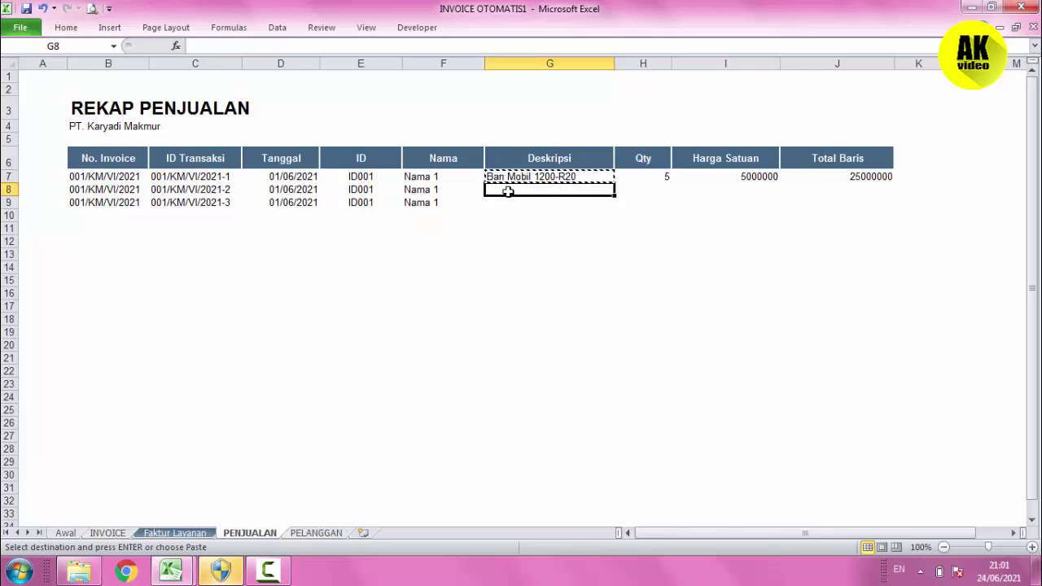
{"action": "key", "text": "ctrl+v"}
{"action": "double_click", "coordinate": [521, 191]}
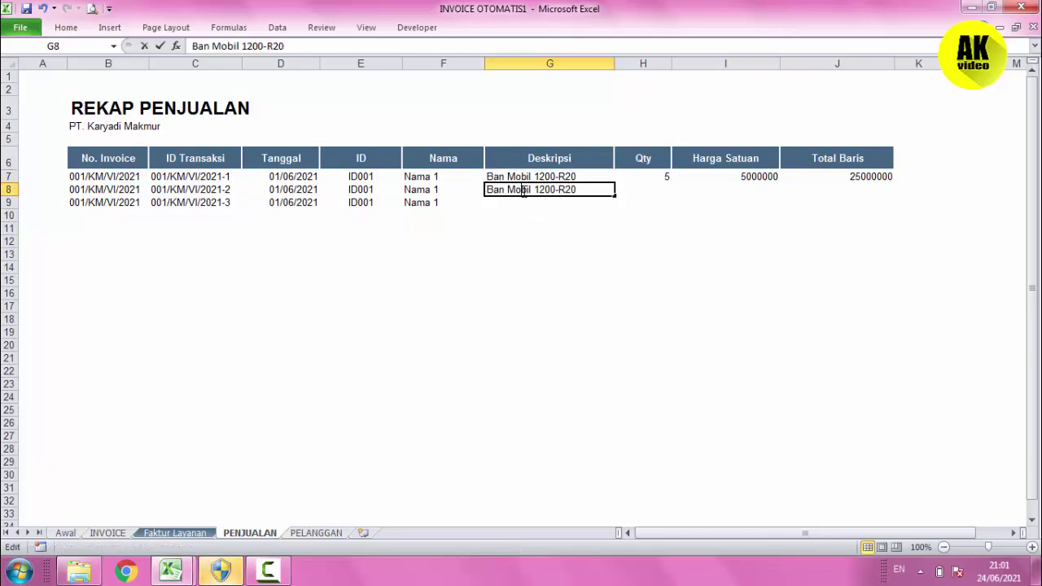
{"action": "double_click", "coordinate": [521, 191]}
{"action": "type", "text": "m"}
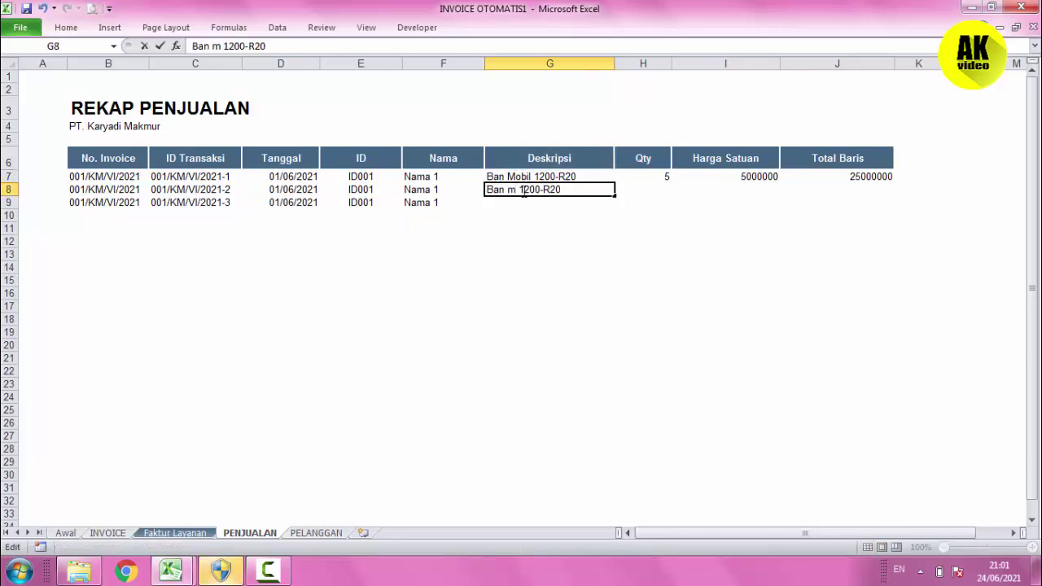
{"action": "key", "text": "BackSpace"}
{"action": "type", "text": "M"}
{"action": "type", "text": "otor"}
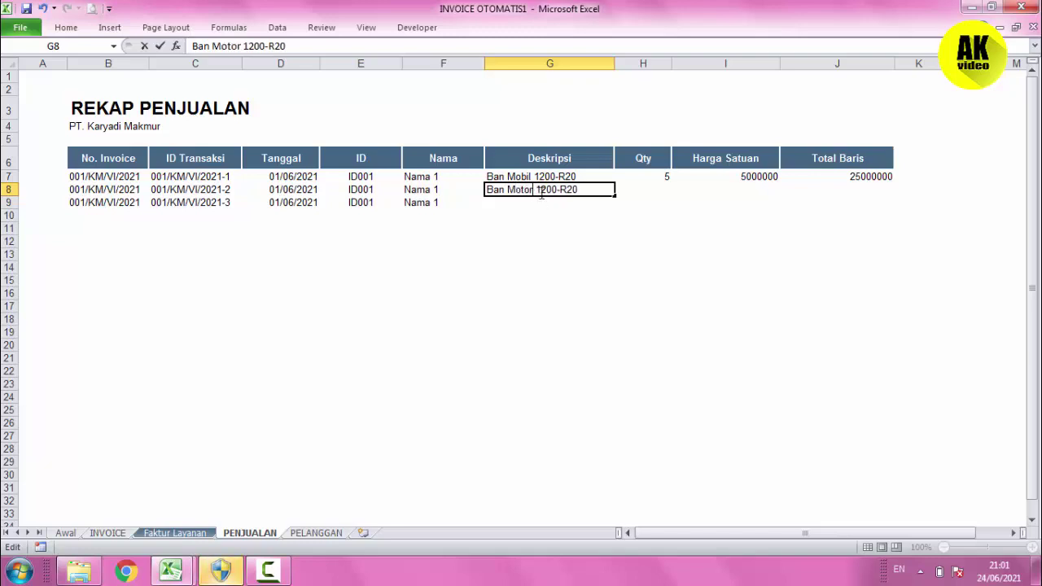
{"action": "key", "text": "BackSpace"}
{"action": "key", "text": "BackSpace"}
{"action": "key", "text": "BackSpace"}
{"action": "key", "text": "BackSpace"}
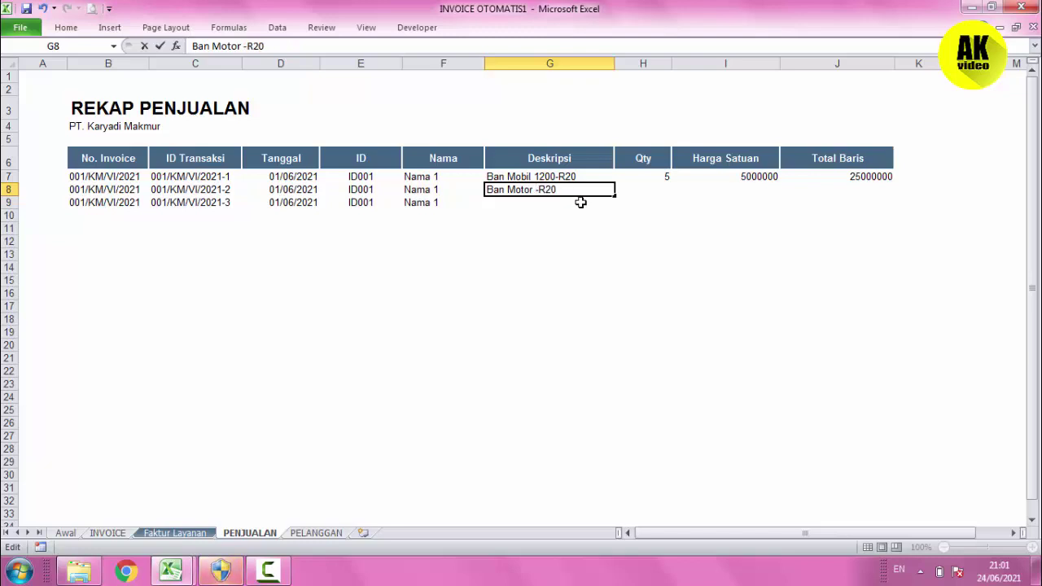
{"action": "key", "text": "Delete"}
{"action": "type", "text": "80/9"}
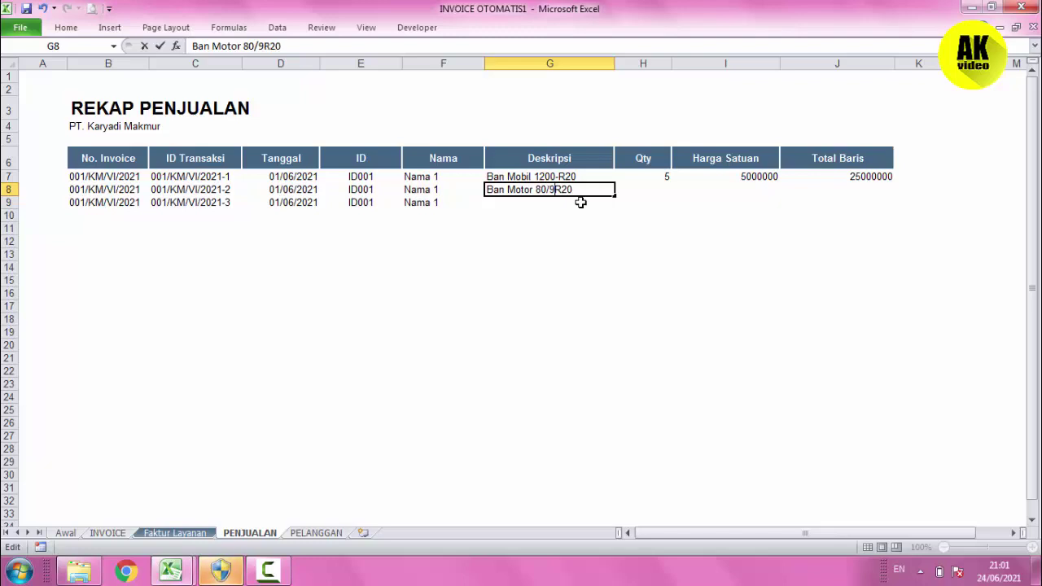
{"action": "type", "text": "0"}
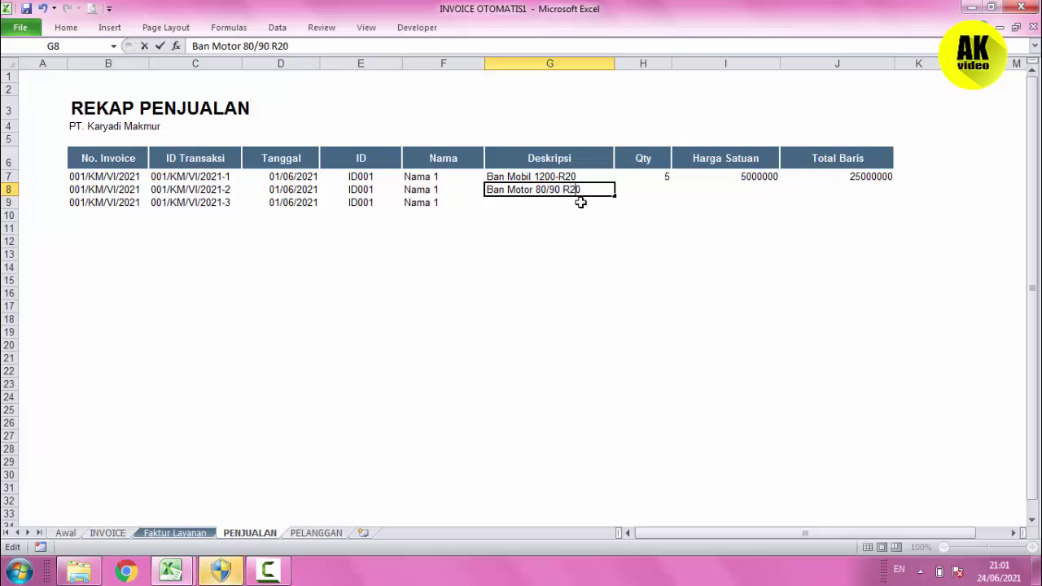
{"action": "key", "text": "Delete"}
{"action": "type", "text": "17"}
{"action": "left_click", "coordinate": [642, 195]}
Enter quantity 10 and unit price 150000 for row 8.
{"action": "type", "text": "10"}
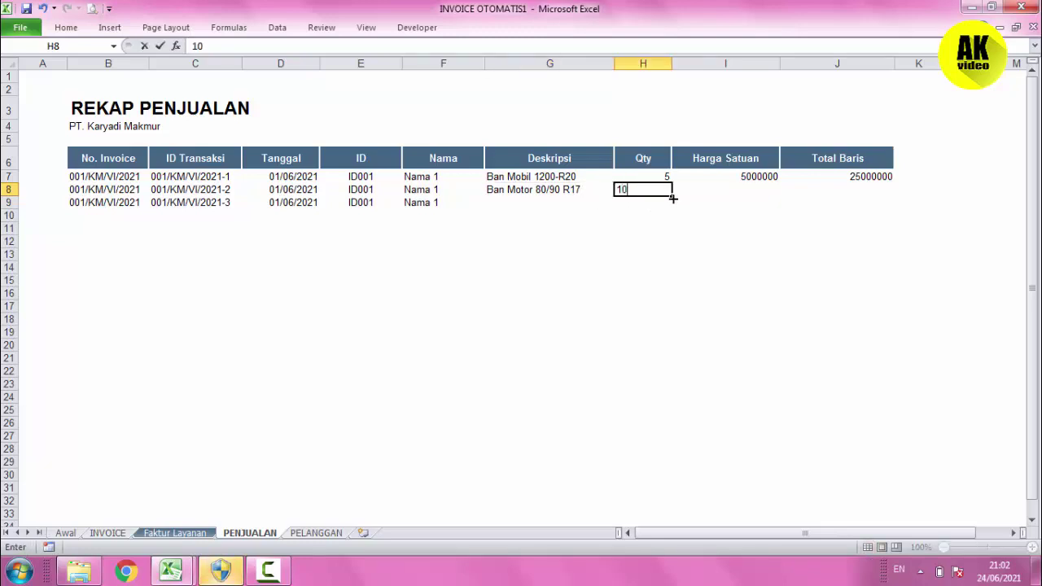
{"action": "key", "text": "Tab"}
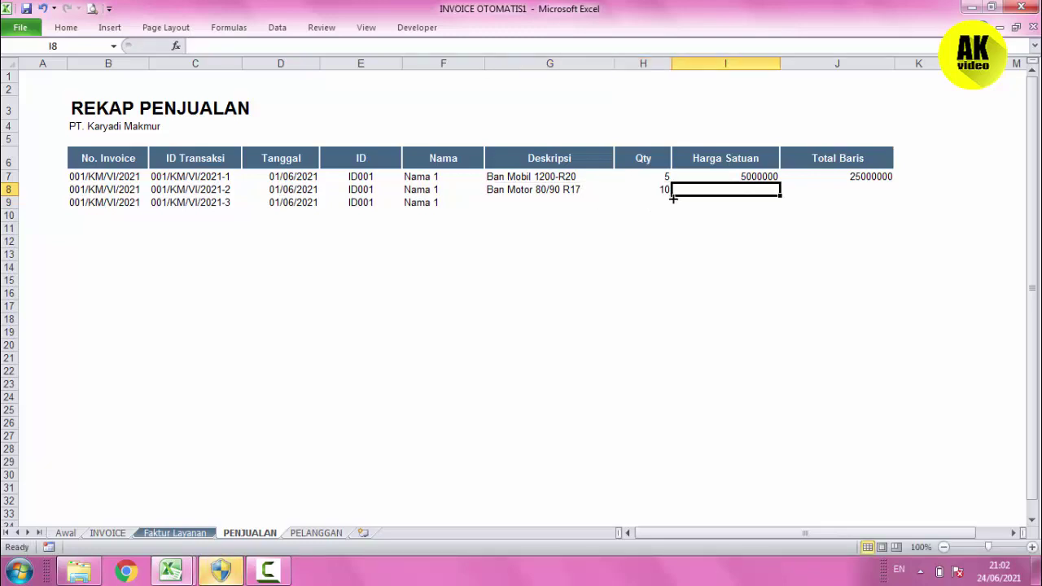
{"action": "type", "text": "150000"}
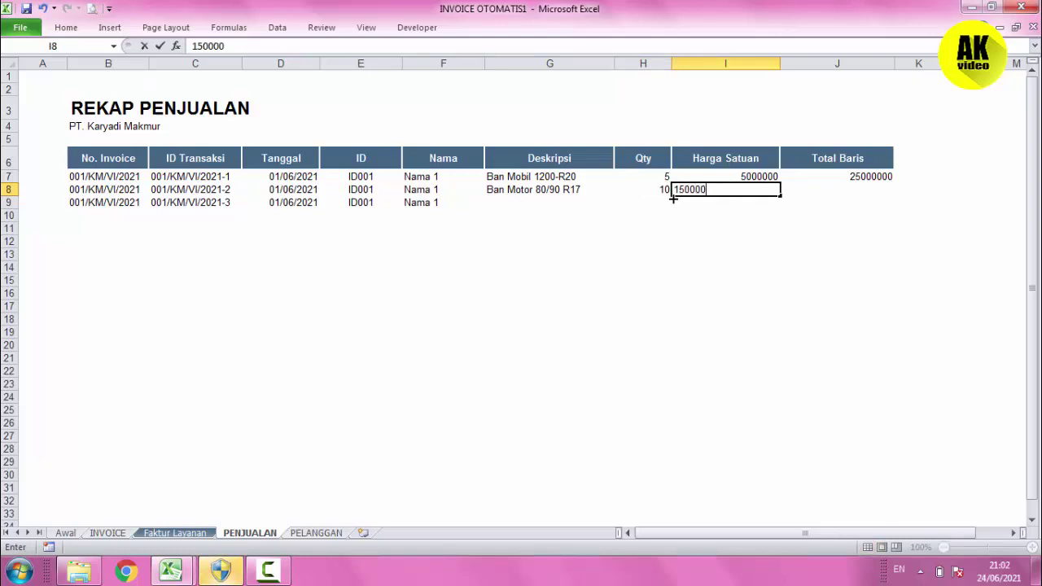
{"action": "key", "text": "Tab"}
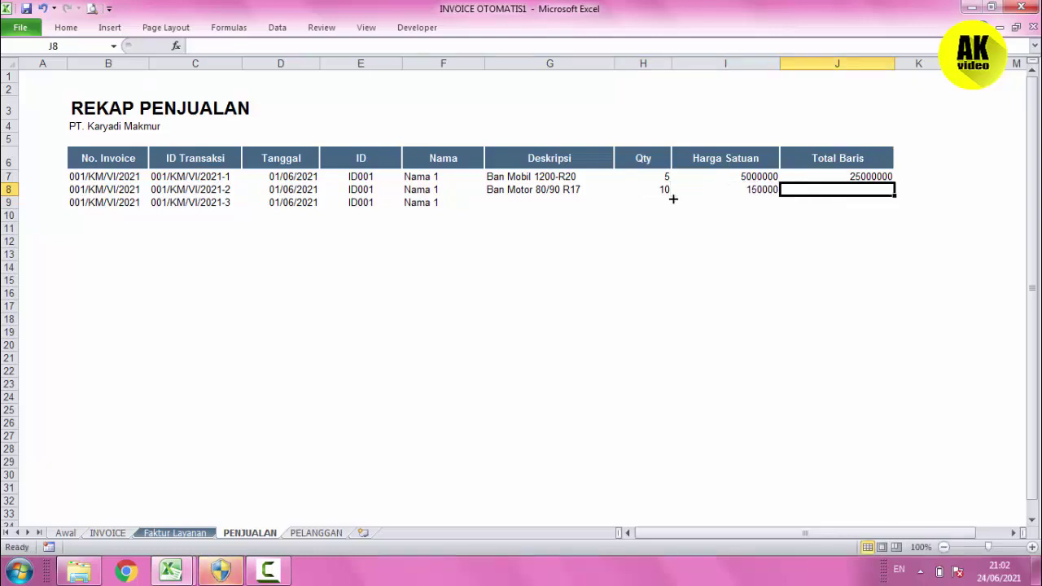
Fill J7's Total Baris formula down to row 14.
{"action": "left_click", "coordinate": [842, 174]}
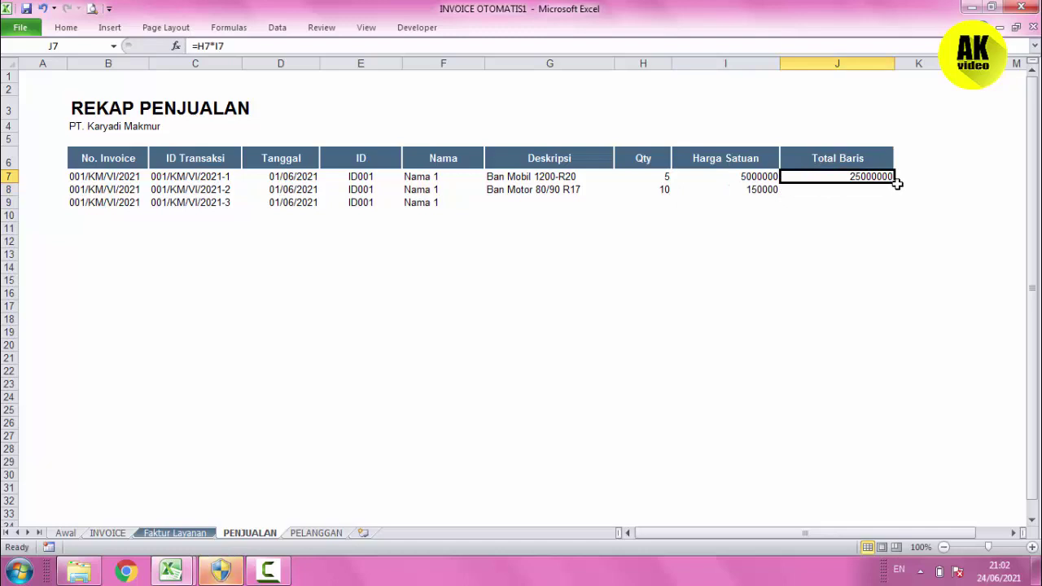
{"action": "left_click_drag", "start_coordinate": [895, 184], "coordinate": [888, 272]}
{"action": "left_click", "coordinate": [739, 239]}
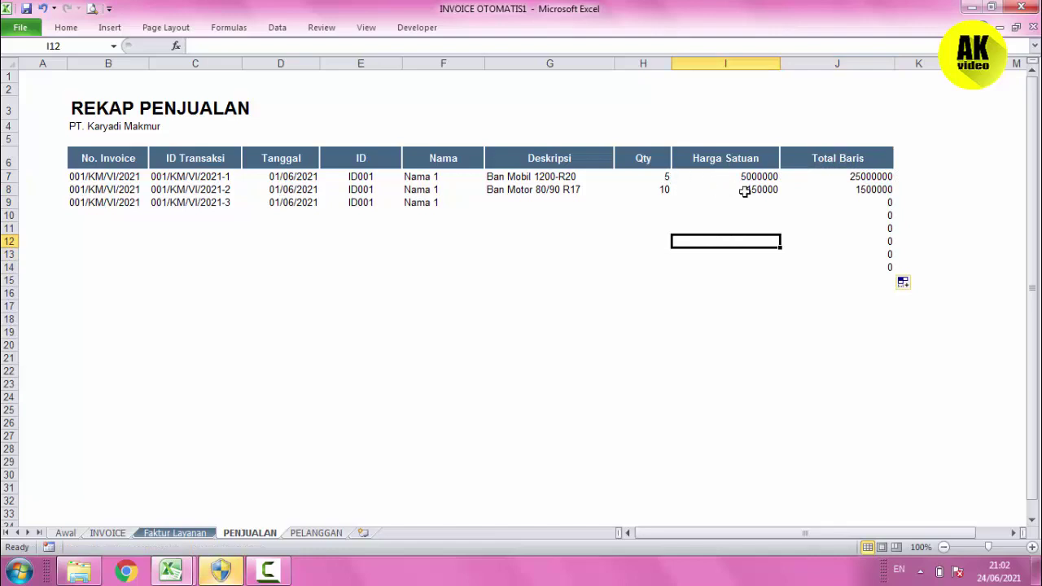
Apply Comma Style to unit prices and totals in I7:J14.
{"action": "left_click_drag", "start_coordinate": [728, 180], "coordinate": [813, 266]}
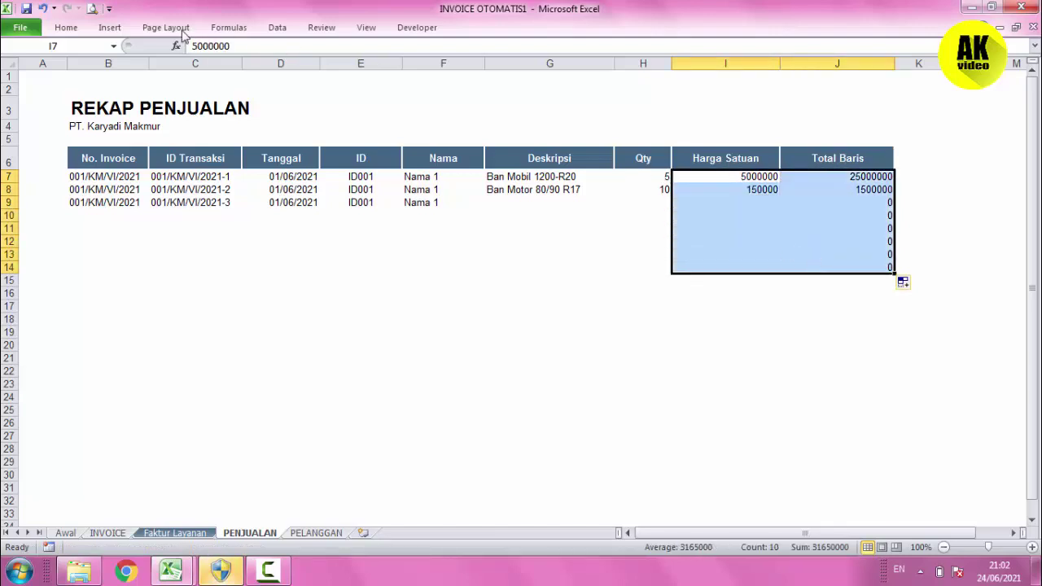
{"action": "left_click", "coordinate": [69, 29]}
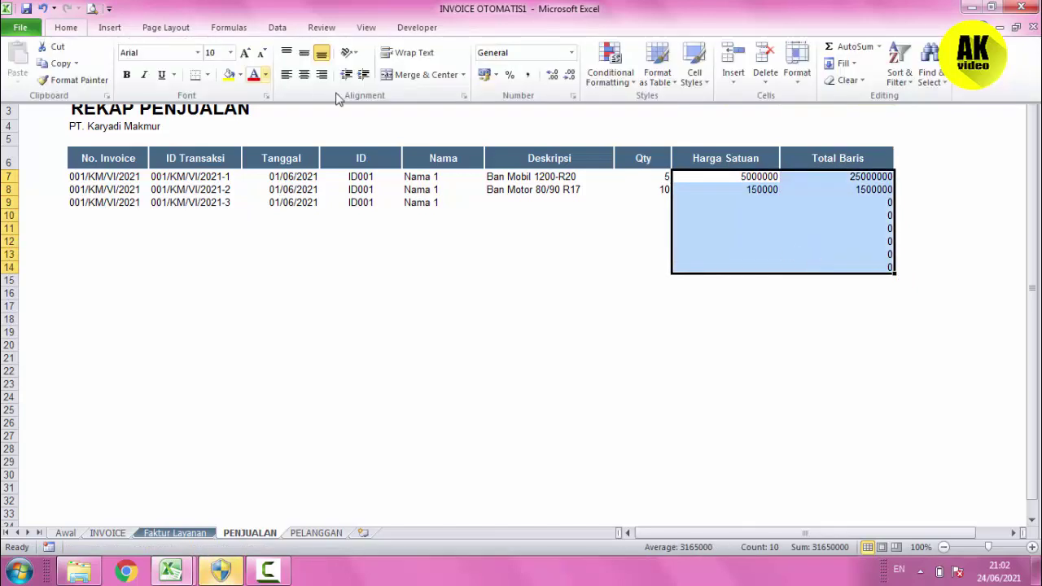
{"action": "left_click", "coordinate": [529, 74]}
{"action": "left_click", "coordinate": [502, 252]}
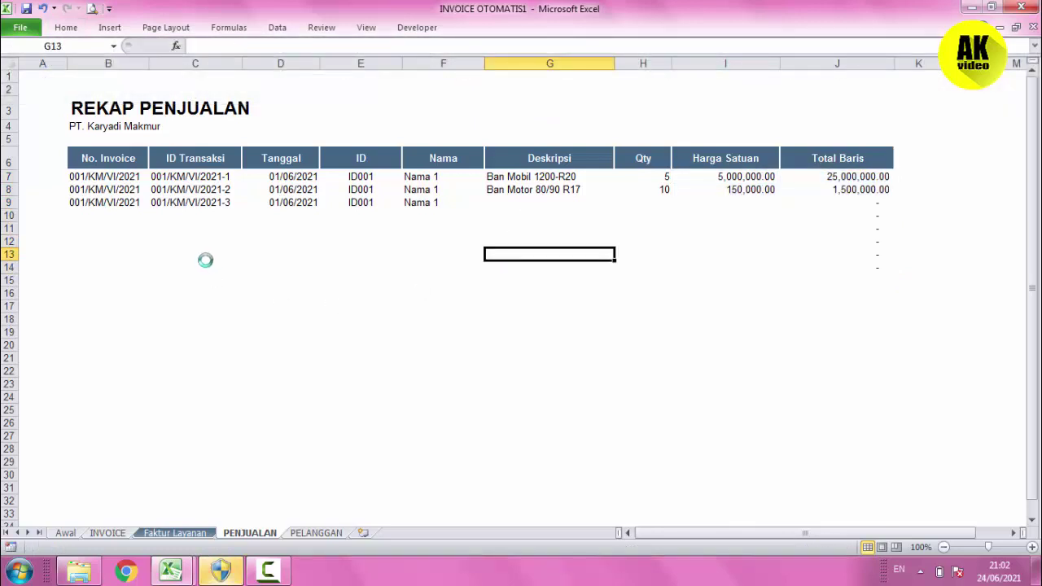
Put invoice number 002/KM/VI/2021 in B10 by copying B9's number and changing its last digit.
{"action": "left_click", "coordinate": [90, 204]}
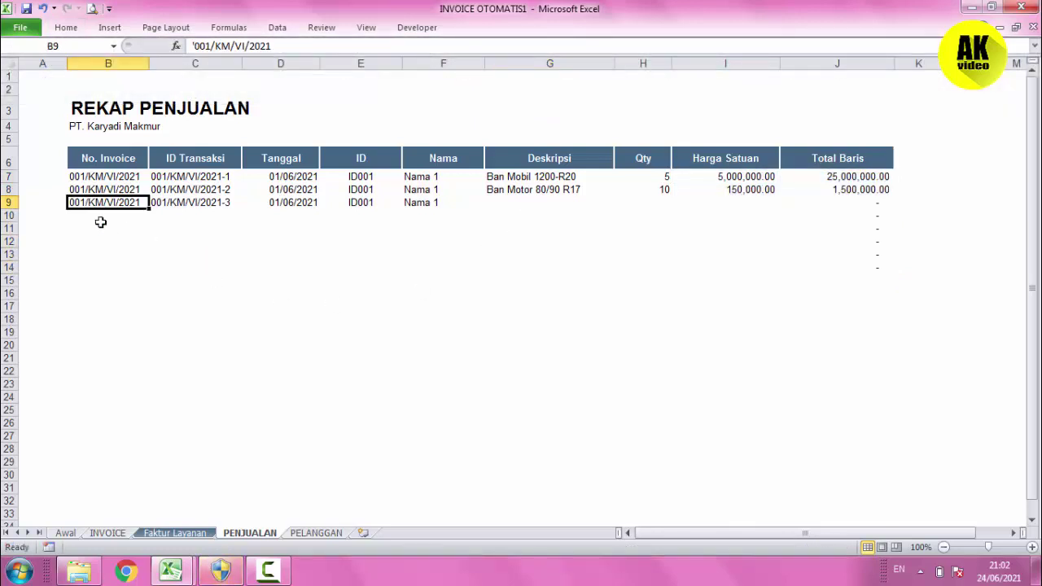
{"action": "key", "text": "ctrl+c"}
{"action": "left_click", "coordinate": [112, 217]}
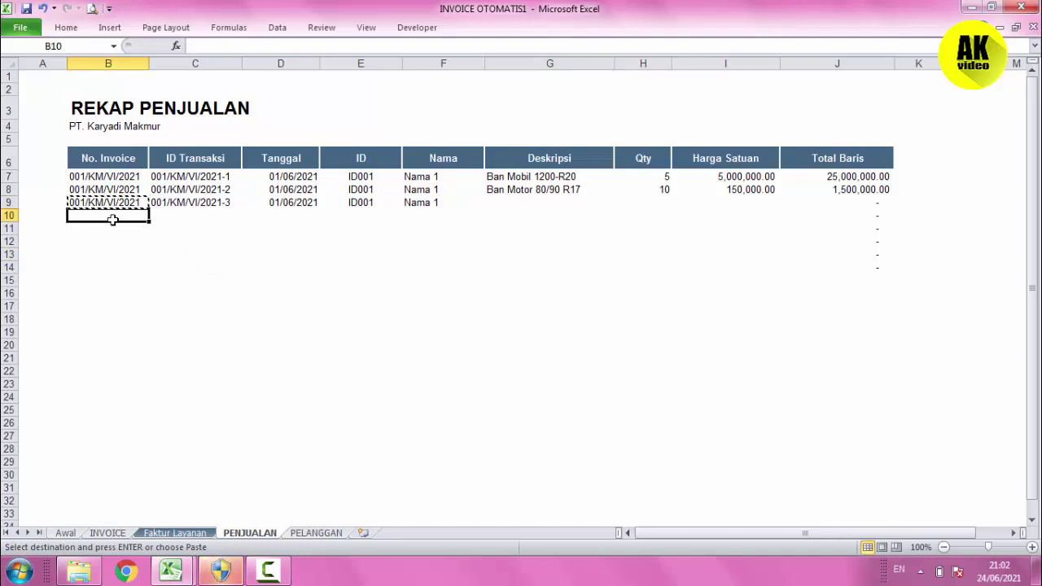
{"action": "key", "text": "ctrl+v"}
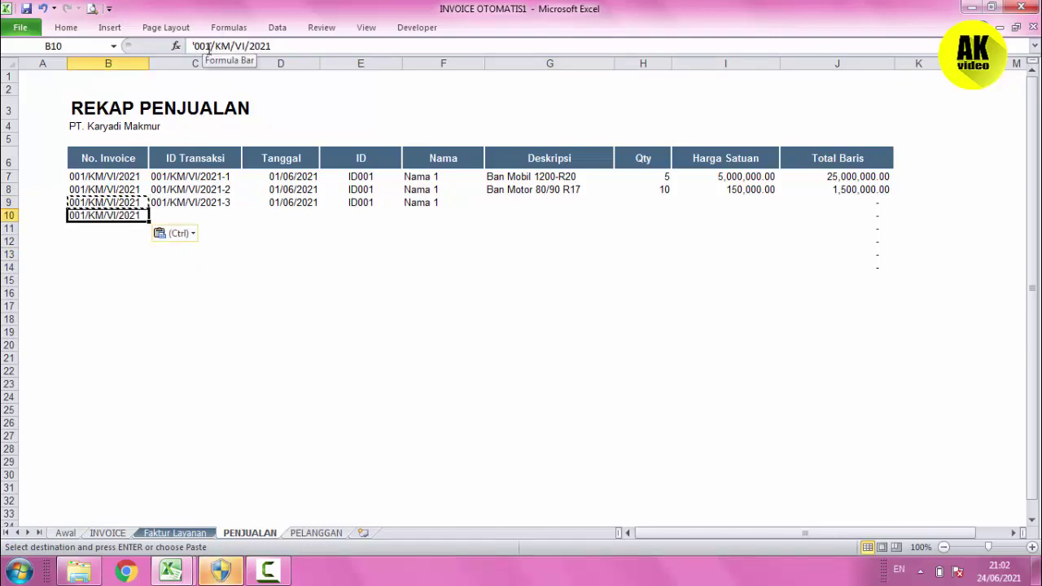
{"action": "left_click", "coordinate": [206, 47]}
{"action": "key", "text": "Delete"}
{"action": "type", "text": "2"}
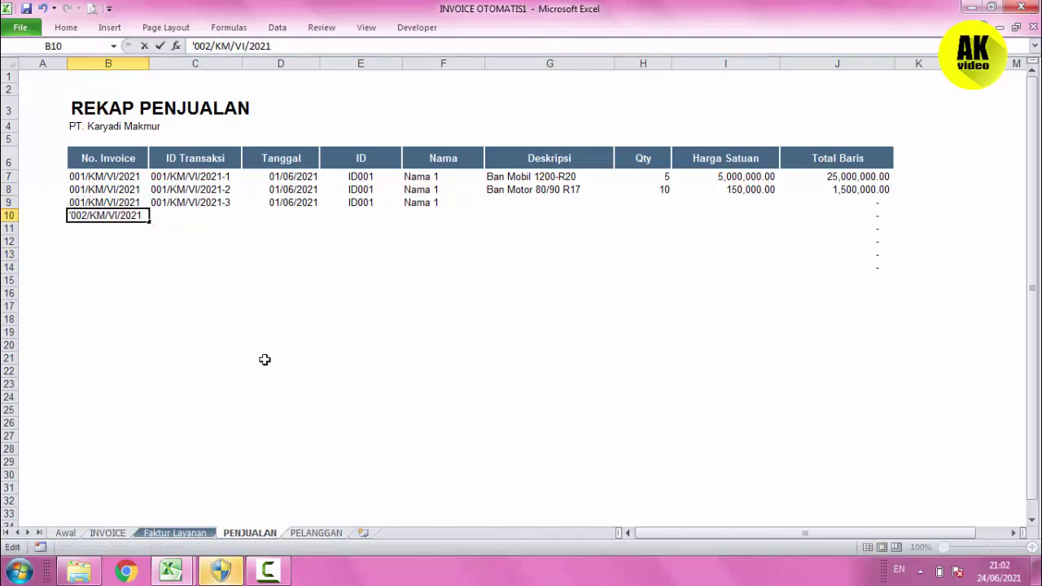
{"action": "left_click", "coordinate": [264, 332]}
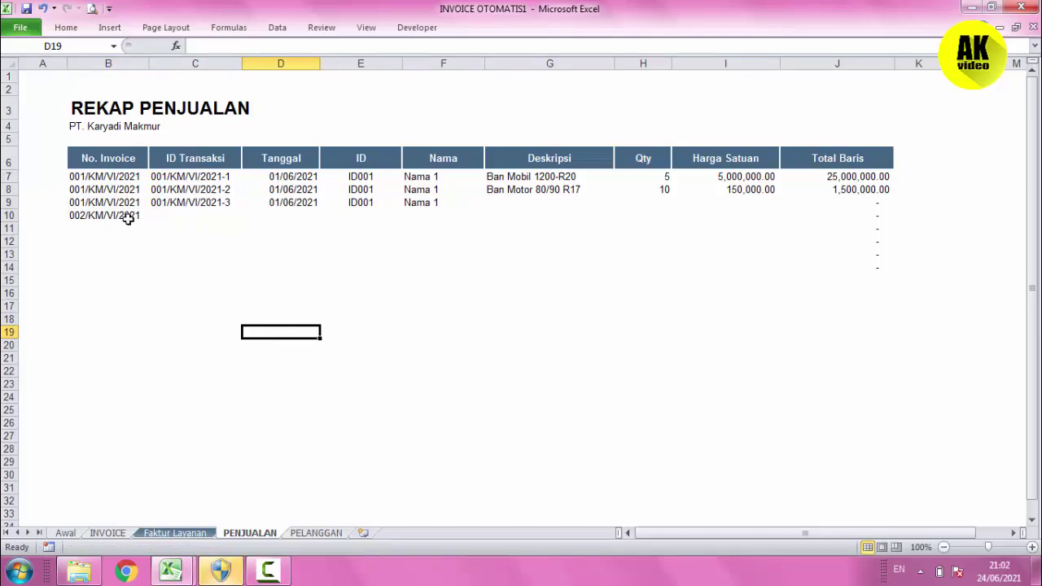
Fill the transaction ID formula from C9 down into C10:C12.
{"action": "left_click", "coordinate": [128, 217]}
{"action": "left_click", "coordinate": [200, 203]}
{"action": "left_click_drag", "start_coordinate": [242, 209], "coordinate": [228, 251]}
{"action": "left_click", "coordinate": [186, 294]}
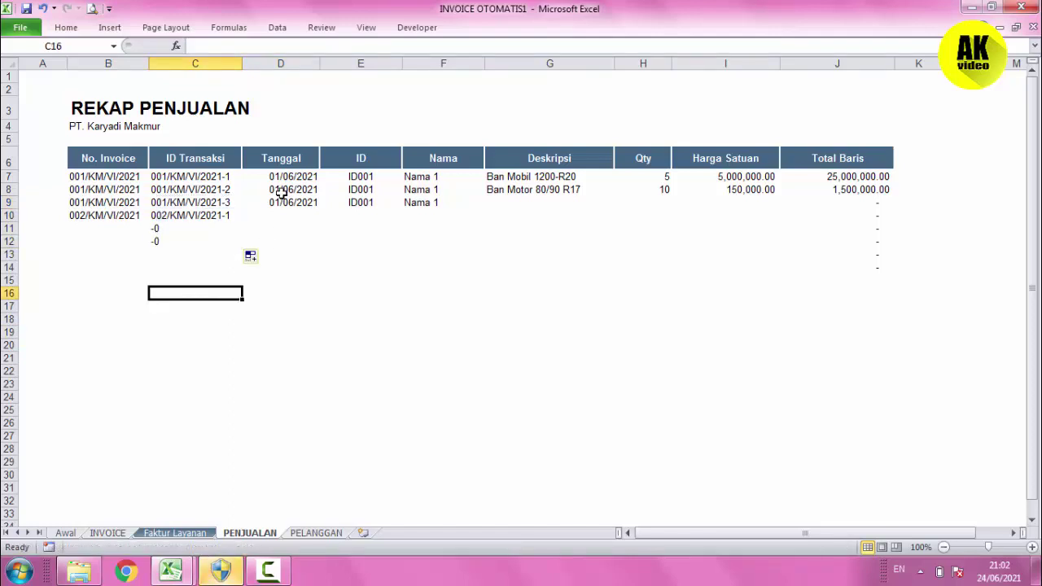
Set D10's date to 05/06/2021 by copying D9's date and changing the day.
{"action": "left_click", "coordinate": [281, 190]}
{"action": "left_click", "coordinate": [289, 215]}
{"action": "left_click", "coordinate": [289, 202]}
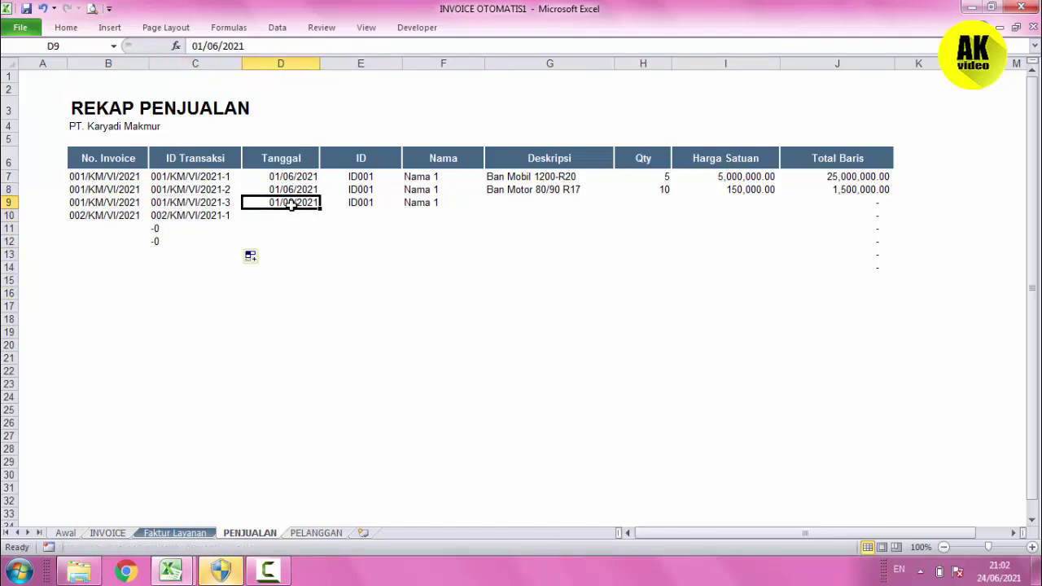
{"action": "key", "text": "ctrl+c"}
{"action": "left_click", "coordinate": [291, 216]}
{"action": "key", "text": "ctrl+v"}
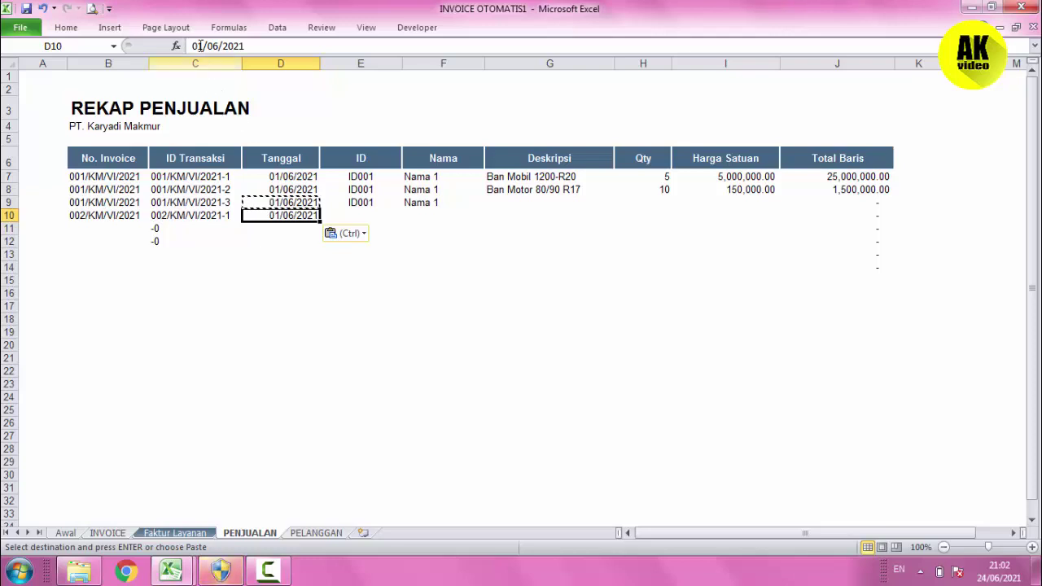
{"action": "left_click", "coordinate": [198, 45]}
{"action": "key", "text": "BackSpace"}
{"action": "type", "text": "5"}
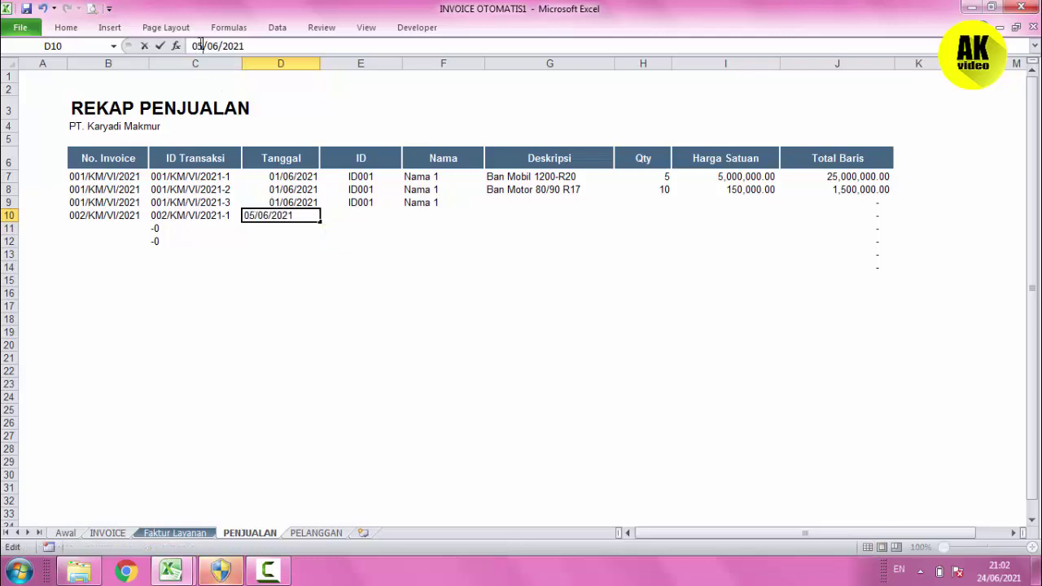
{"action": "key", "text": "Return"}
Assign customer ID003 to row 10 using E10's dropdown list.
{"action": "left_click", "coordinate": [363, 216]}
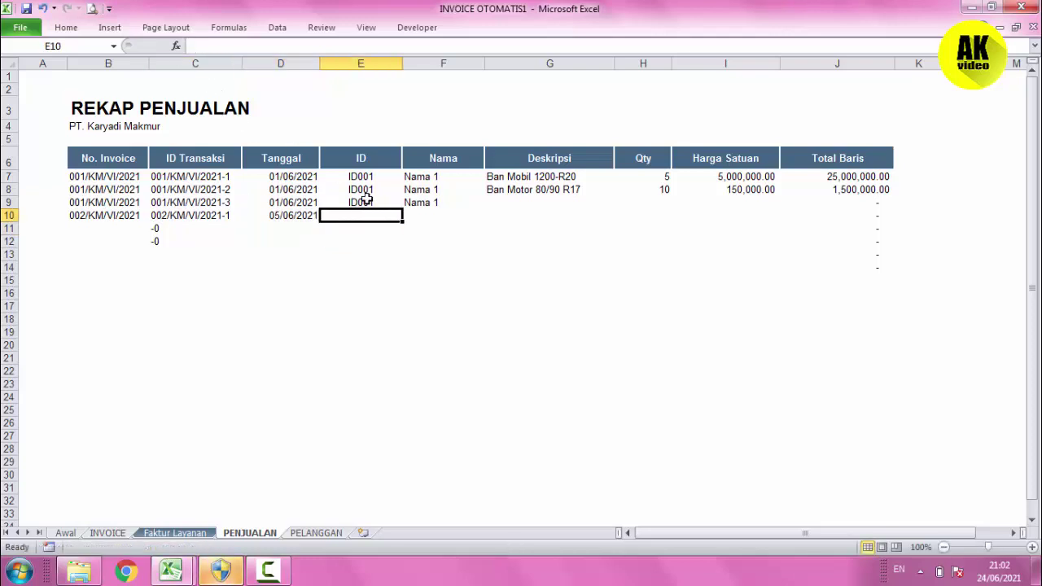
{"action": "left_click", "coordinate": [361, 203]}
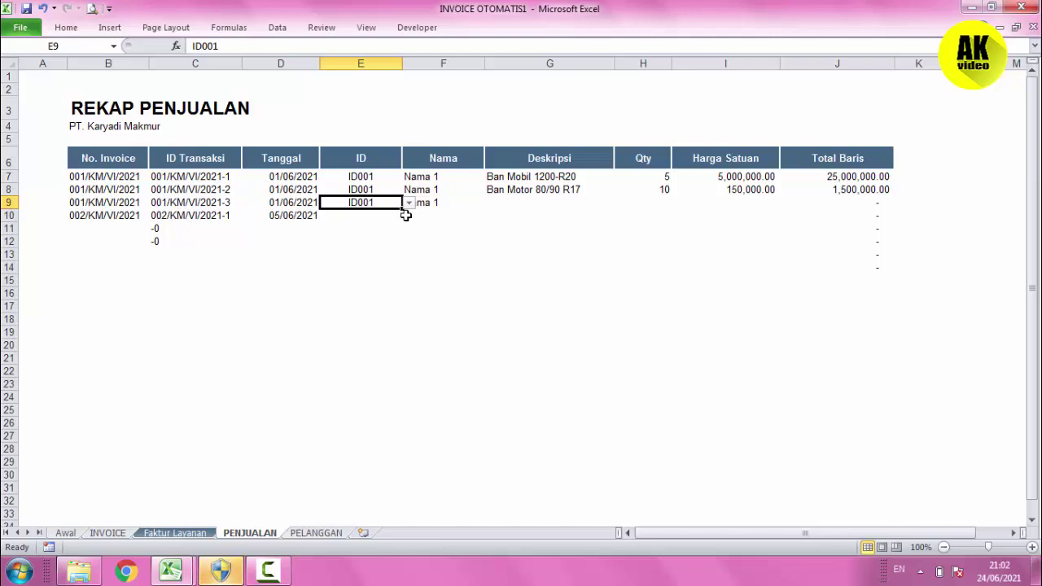
{"action": "key", "text": "ctrl+c"}
{"action": "left_click_drag", "start_coordinate": [367, 217], "coordinate": [370, 241]}
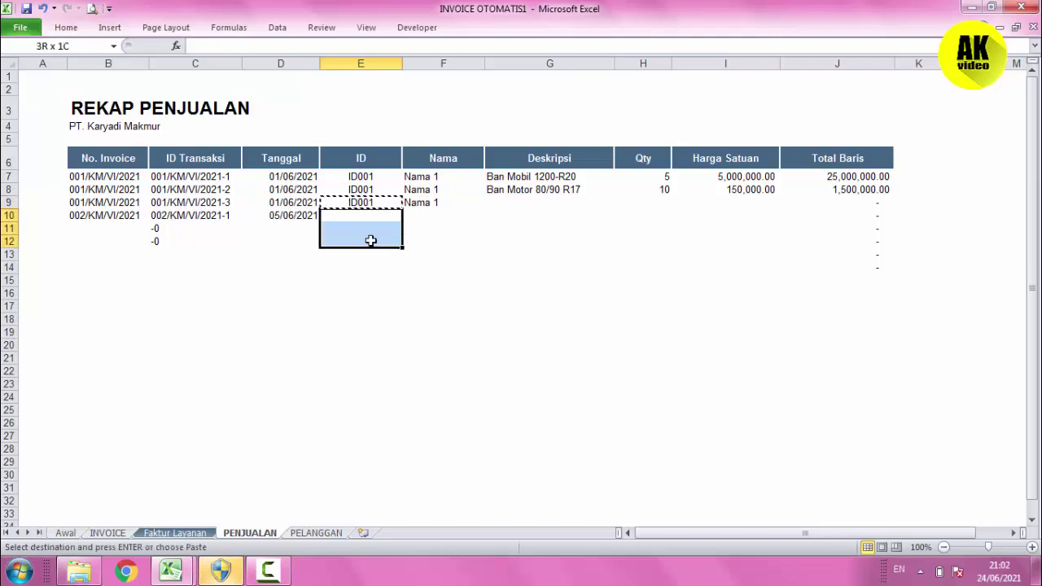
{"action": "key", "text": "ctrl+v"}
{"action": "key", "text": "Escape"}
{"action": "key", "text": "Delete"}
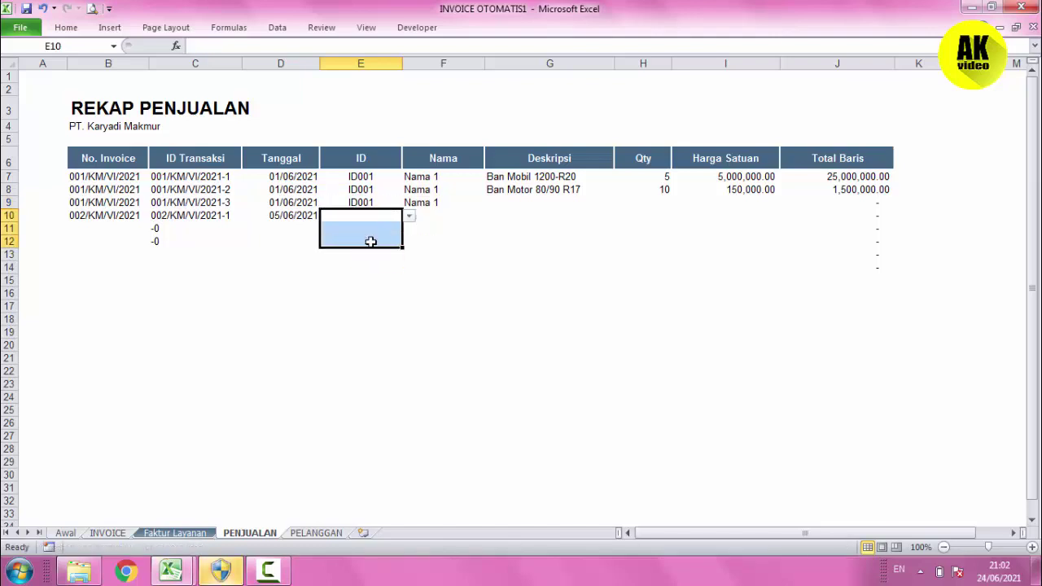
{"action": "left_click", "coordinate": [370, 217]}
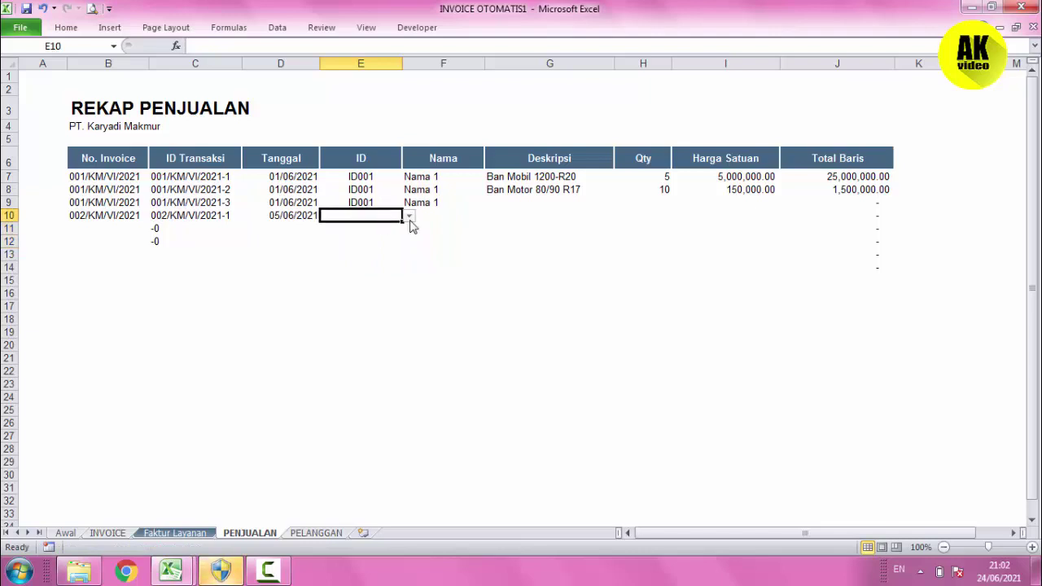
{"action": "left_click", "coordinate": [409, 216]}
{"action": "left_click", "coordinate": [359, 257]}
{"action": "left_click", "coordinate": [521, 213]}
{"action": "left_click", "coordinate": [524, 193]}
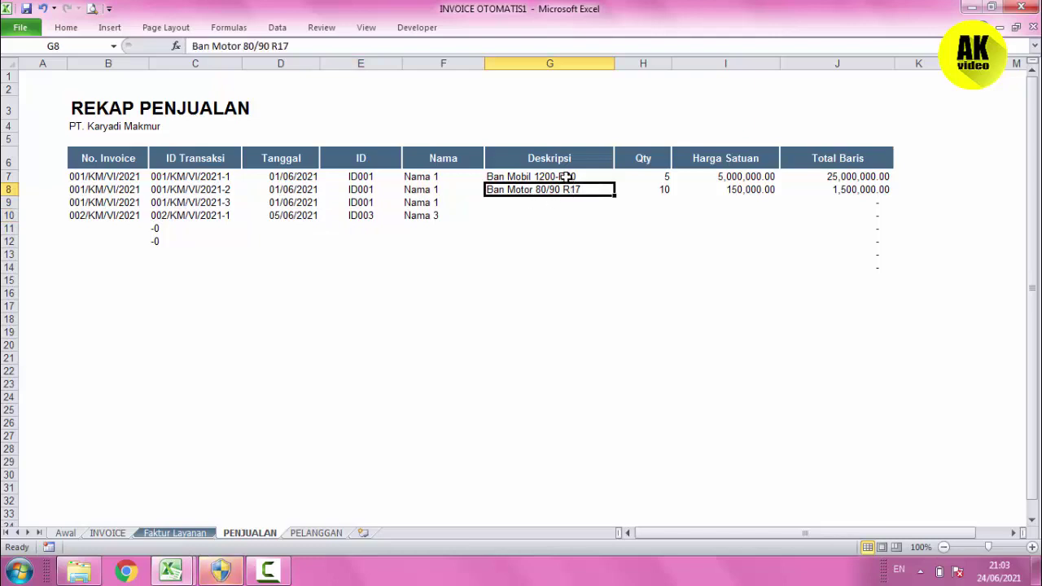
{"action": "left_click", "coordinate": [536, 206]}
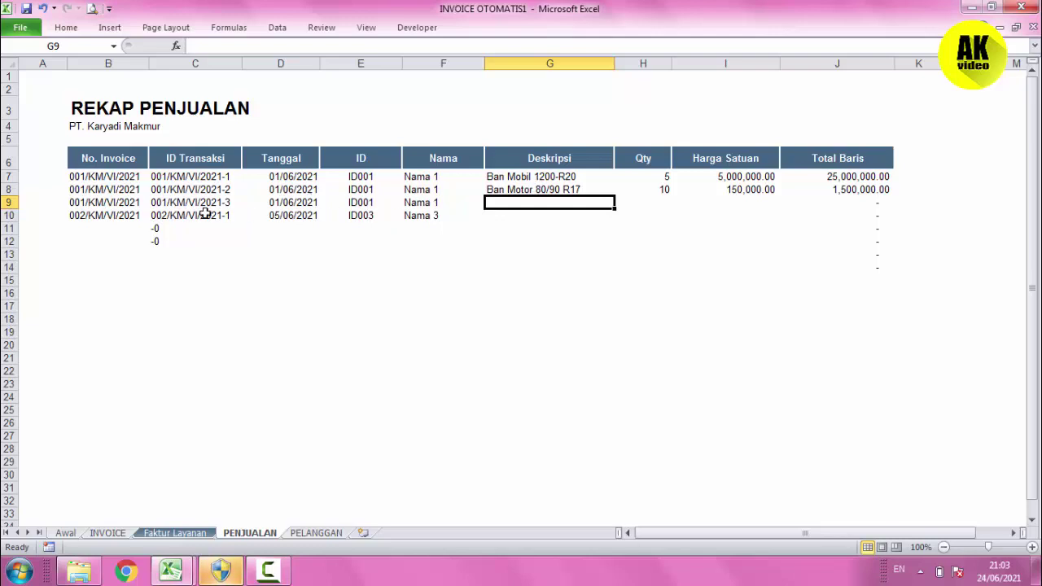
Enter the description Ban Mobil 1200-R10 in G9, adapted from G7's Ban Mobil 1200-R20.
{"action": "left_click", "coordinate": [10, 202]}
{"action": "left_click", "coordinate": [566, 230]}
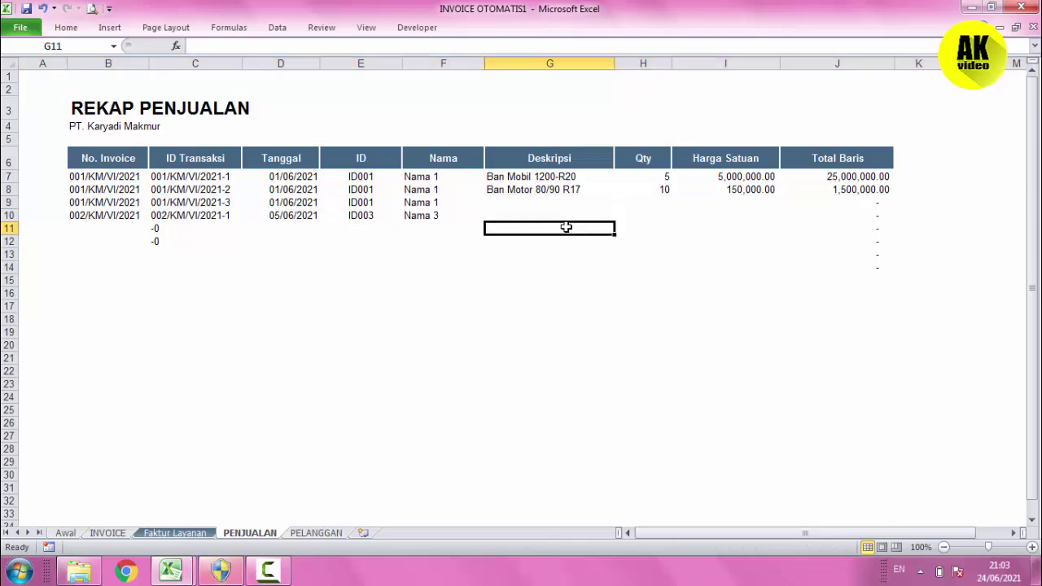
{"action": "left_click", "coordinate": [523, 203]}
{"action": "left_click", "coordinate": [529, 178]}
{"action": "key", "text": "ctrl+c"}
{"action": "left_click", "coordinate": [520, 204]}
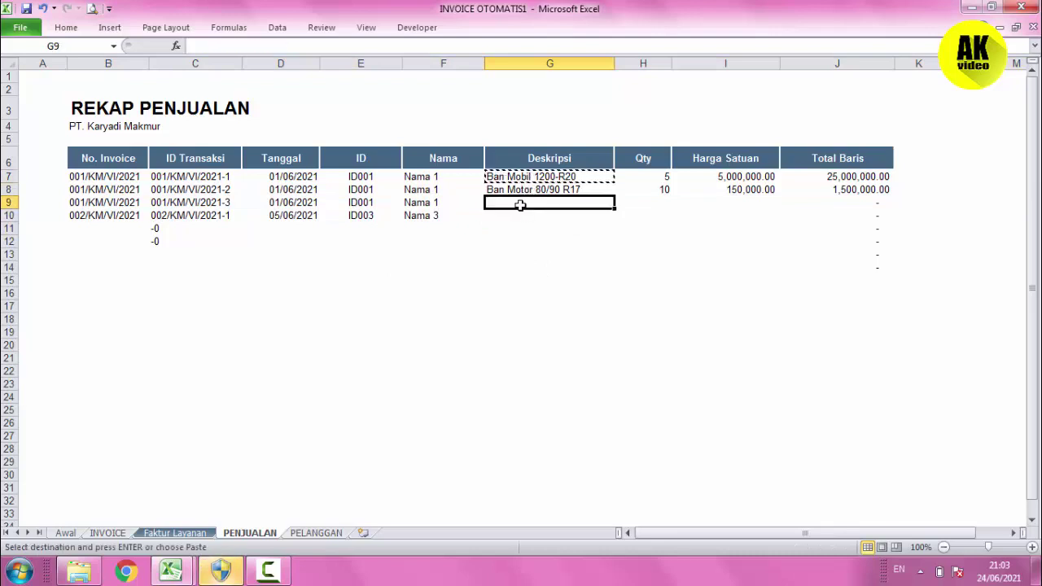
{"action": "key", "text": "ctrl+v"}
{"action": "double_click", "coordinate": [589, 206]}
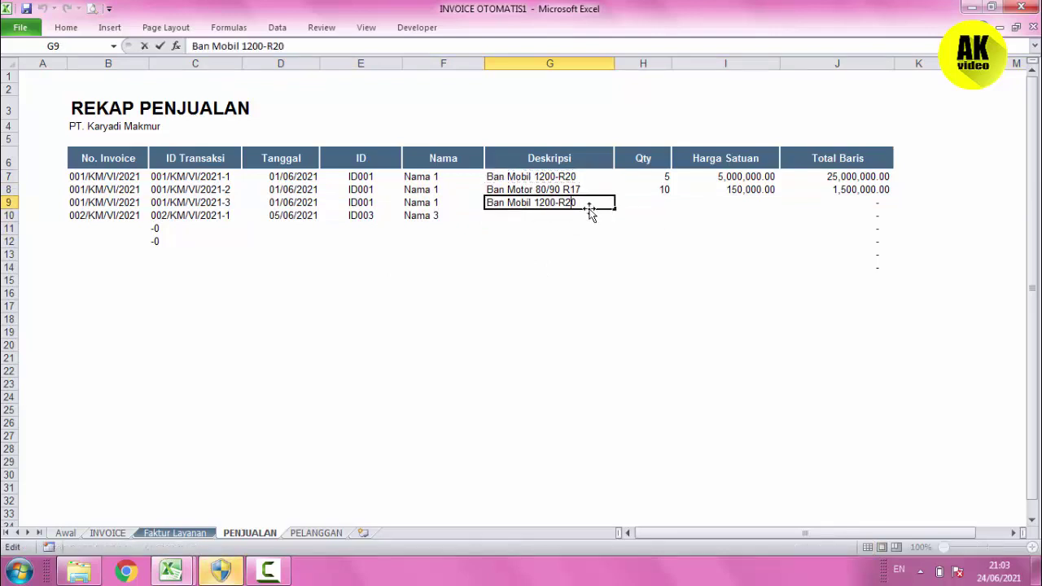
{"action": "key", "text": "BackSpace"}
{"action": "key", "text": "BackSpace"}
{"action": "type", "text": "10"}
{"action": "left_click", "coordinate": [625, 277]}
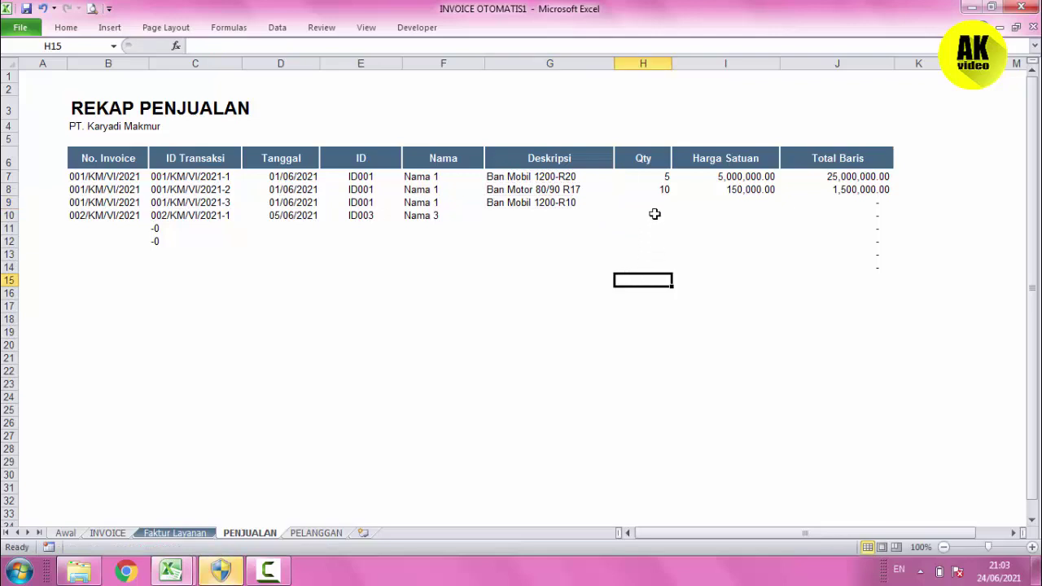
Enter quantity 2 and unit price 4,000,000 for row 9.
{"action": "left_click", "coordinate": [652, 200]}
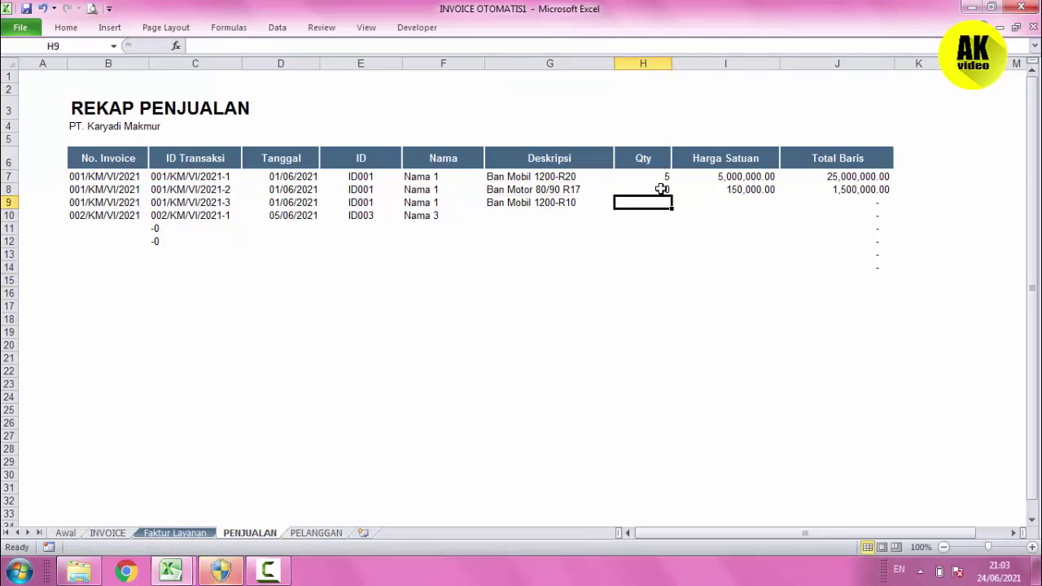
{"action": "type", "text": "2"}
{"action": "left_click", "coordinate": [733, 207]}
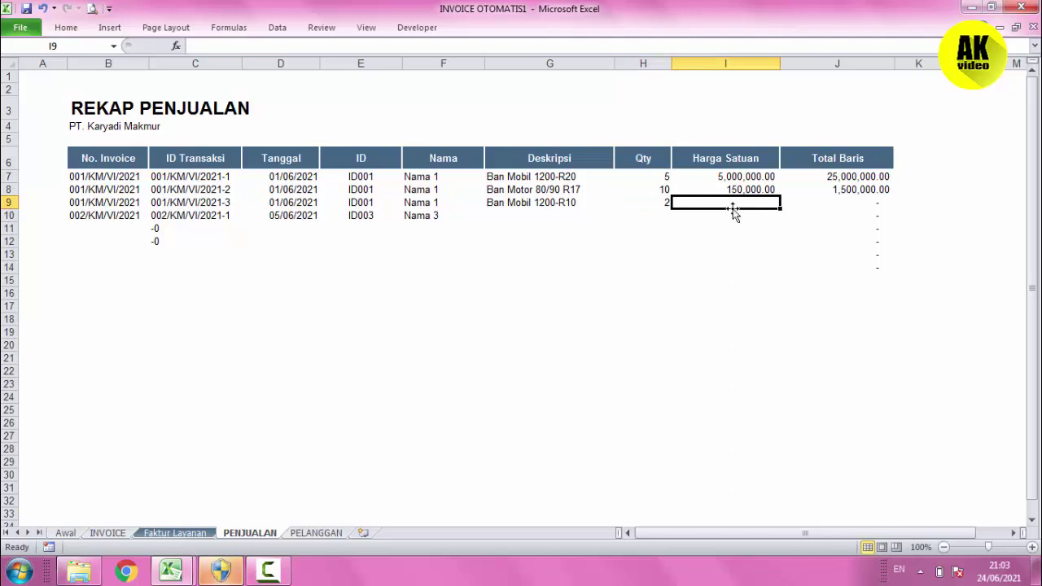
{"action": "type", "text": "400"}
{"action": "type", "text": "0000"}
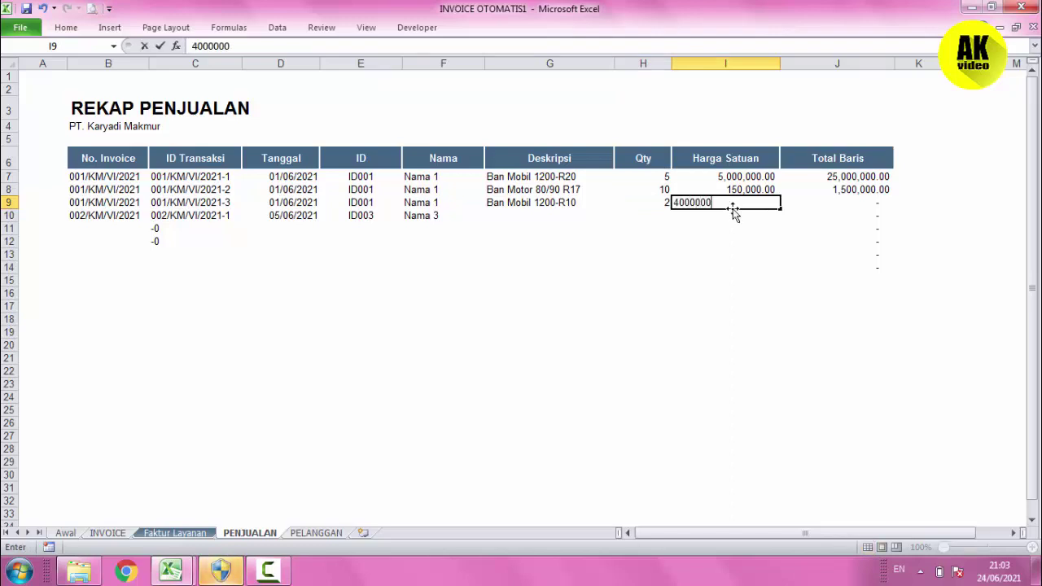
{"action": "key", "text": "Tab"}
{"action": "left_click", "coordinate": [735, 255]}
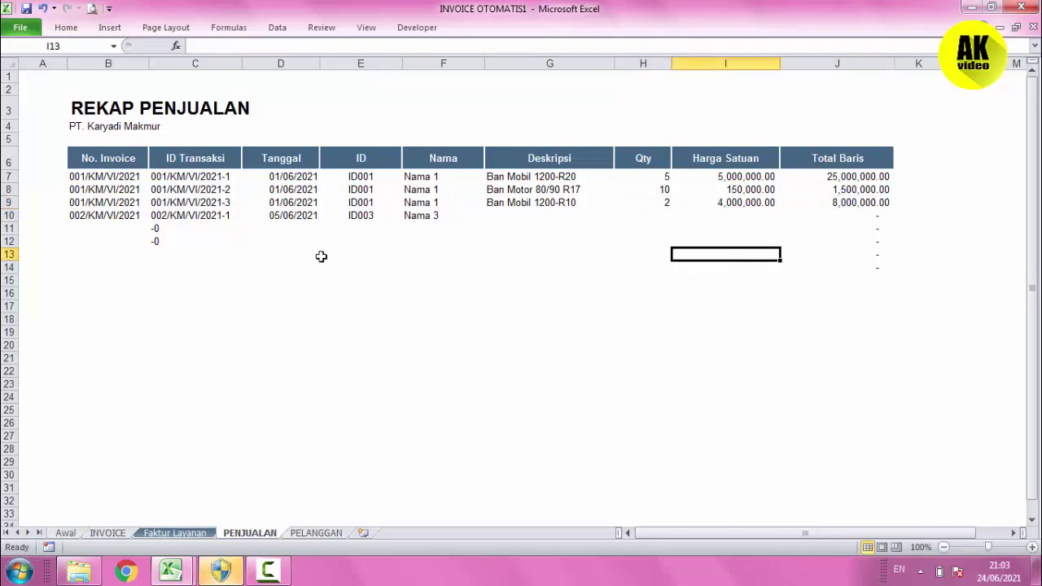
Fill row 10 with row 7's Ban Mobil 1200-R20 description, quantity and unit price.
{"action": "left_click", "coordinate": [495, 216]}
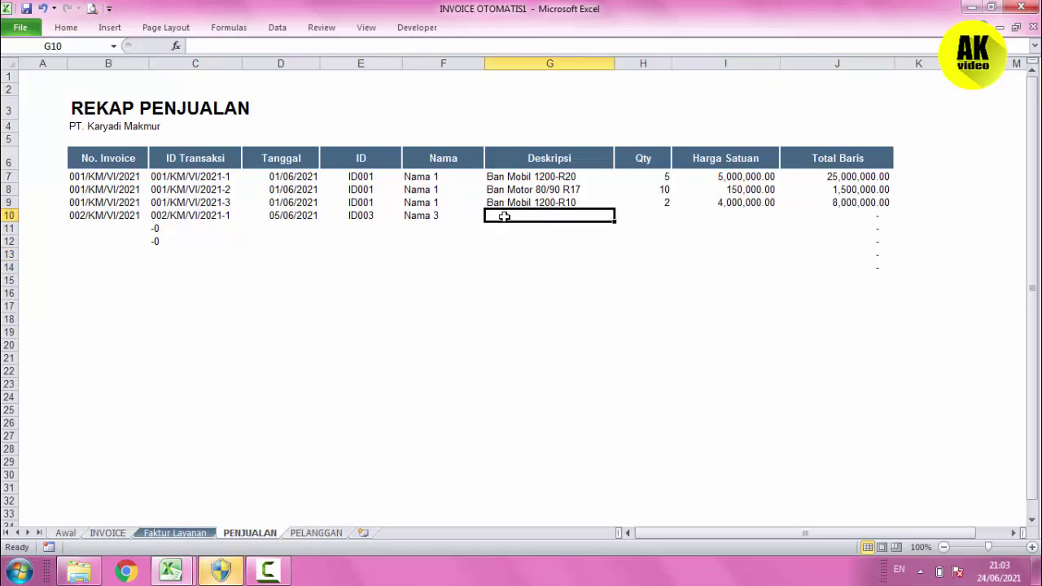
{"action": "left_click", "coordinate": [515, 181]}
{"action": "key", "text": "ctrl+c"}
{"action": "left_click", "coordinate": [523, 213]}
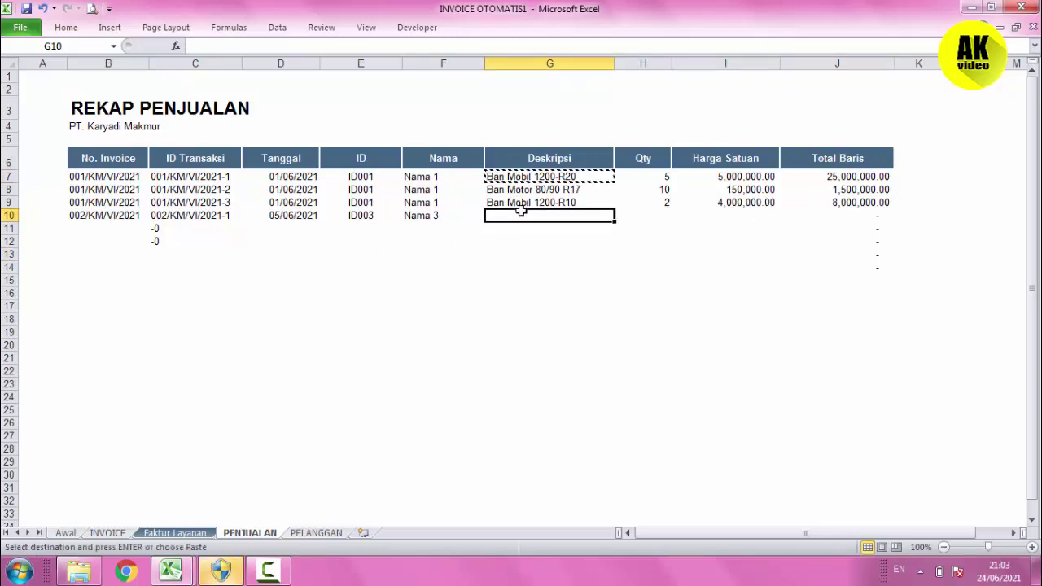
{"action": "key", "text": "ctrl+v"}
{"action": "left_click_drag", "start_coordinate": [652, 176], "coordinate": [733, 175]}
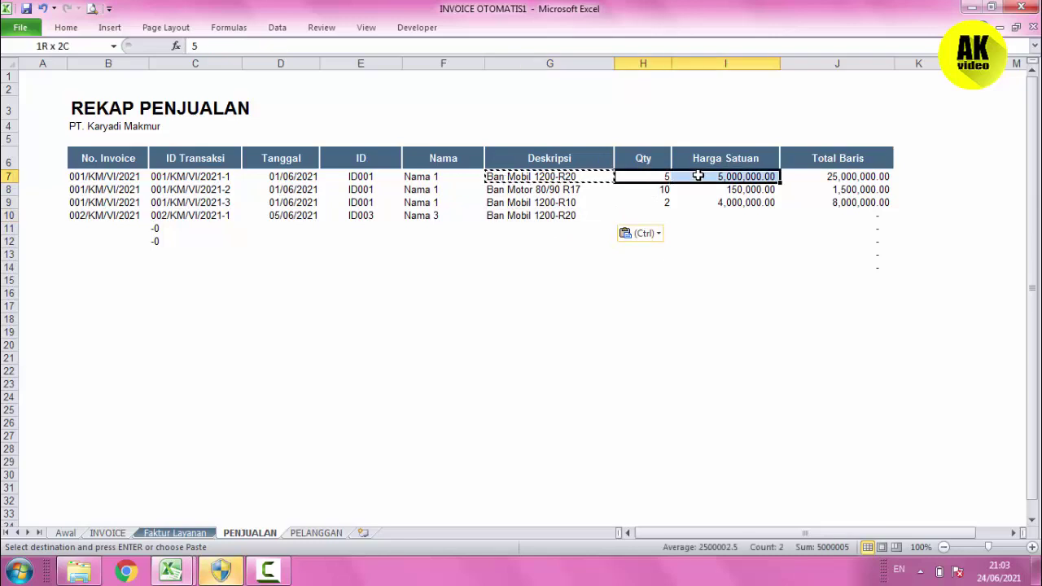
{"action": "key", "text": "ctrl+c"}
{"action": "left_click", "coordinate": [658, 216]}
{"action": "key", "text": "ctrl+v"}
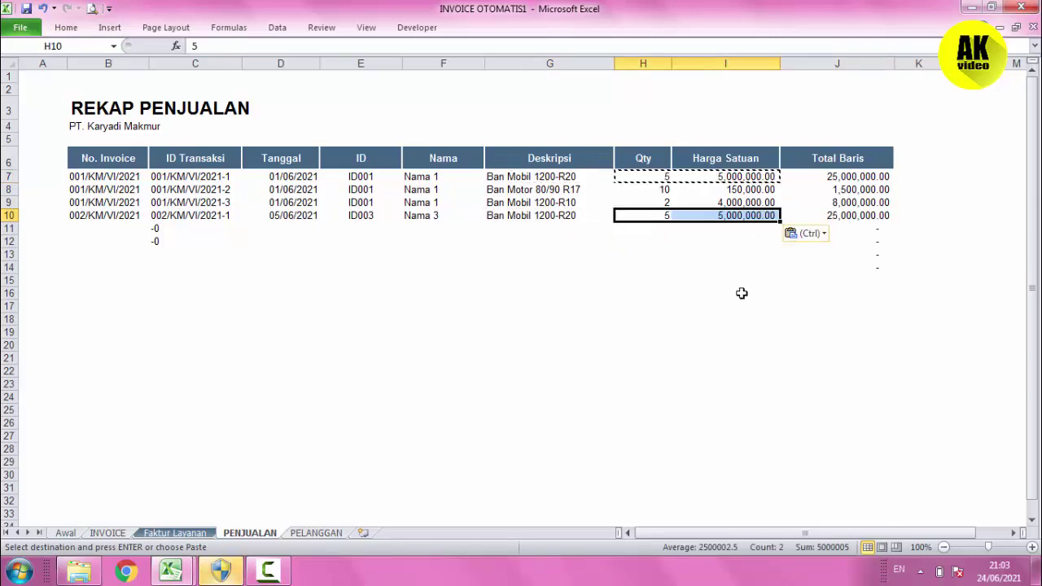
{"action": "left_click", "coordinate": [643, 319]}
Copy invoice number 002/KM/VI/2021 from B10 into B11.
{"action": "left_click", "coordinate": [92, 228]}
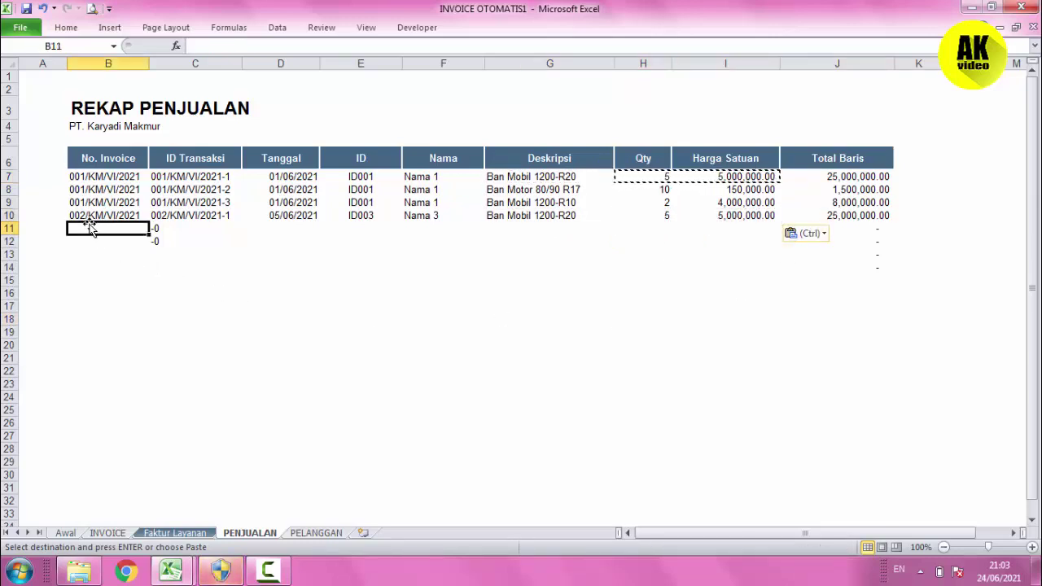
{"action": "left_click", "coordinate": [91, 214]}
{"action": "key", "text": "ctrl+c"}
{"action": "left_click", "coordinate": [93, 229]}
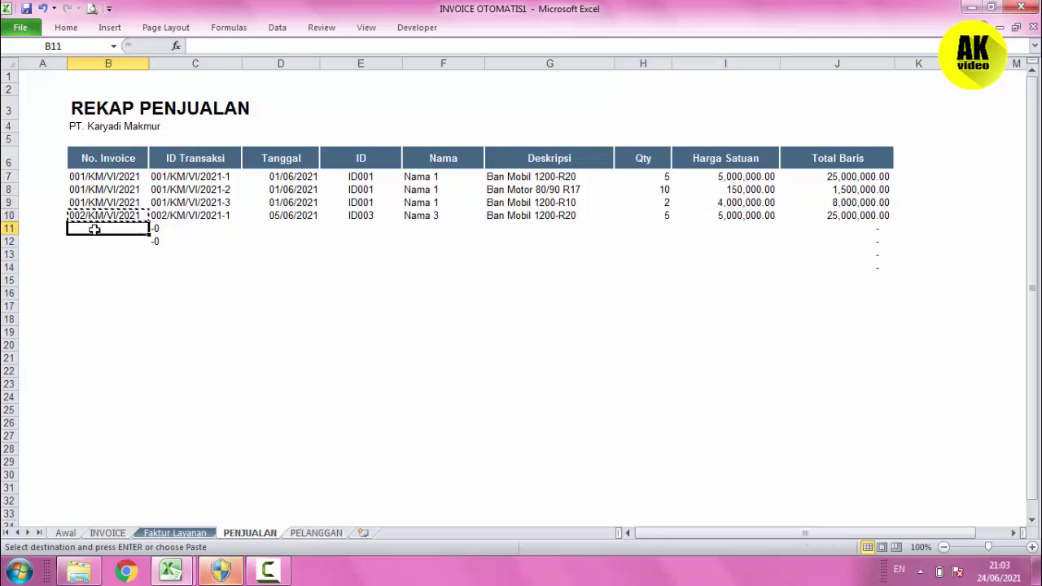
{"action": "key", "text": "ctrl+v"}
Change B11's invoice number to 003/KM/VI/2021 and copy it into B12.
{"action": "left_click", "coordinate": [209, 46]}
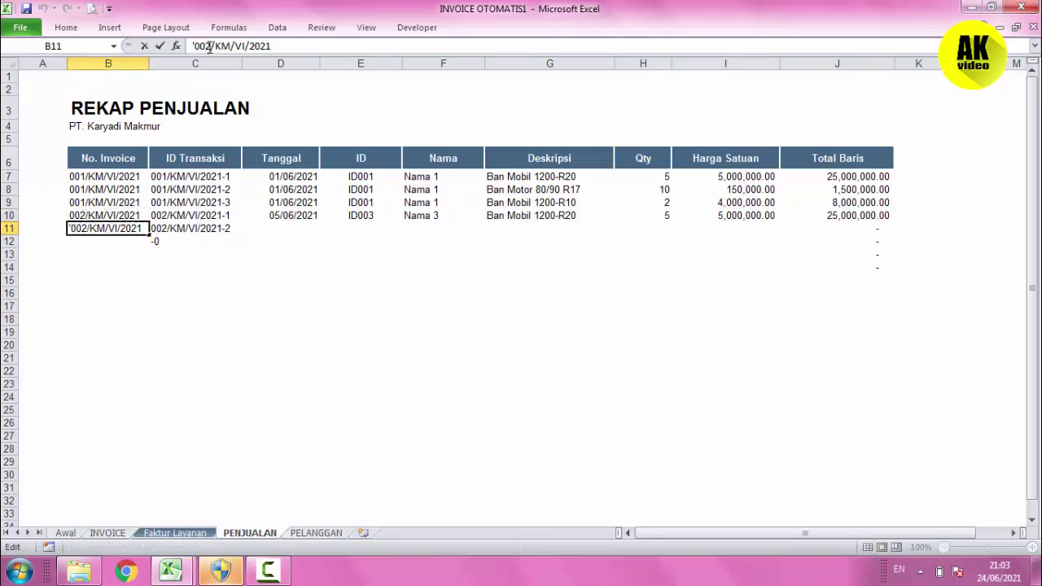
{"action": "key", "text": "BackSpace"}
{"action": "type", "text": "3"}
{"action": "key", "text": "Return"}
{"action": "left_click", "coordinate": [103, 229]}
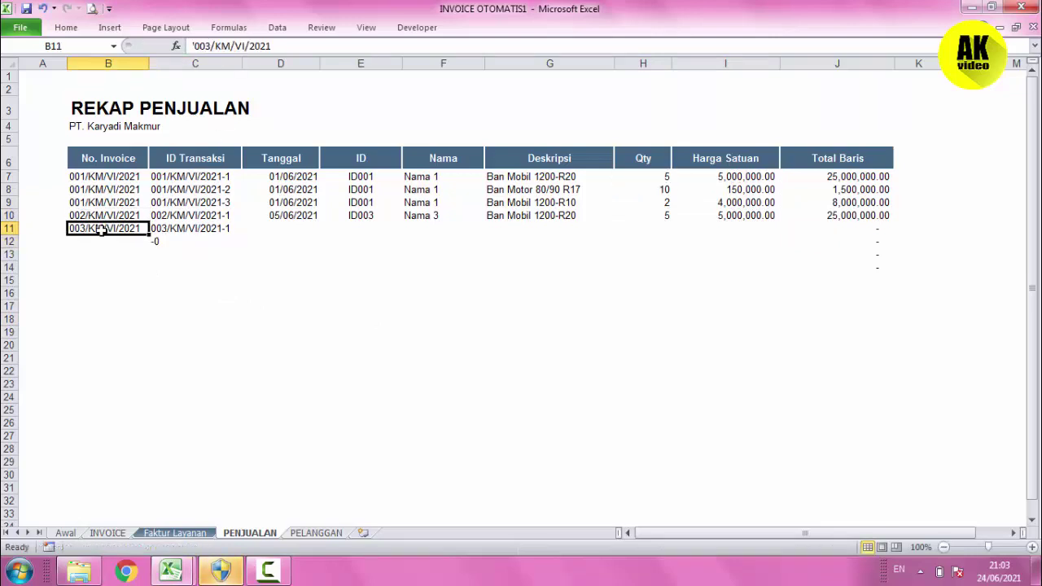
{"action": "key", "text": "ctrl+c"}
{"action": "left_click", "coordinate": [108, 242]}
{"action": "key", "text": "ctrl+v"}
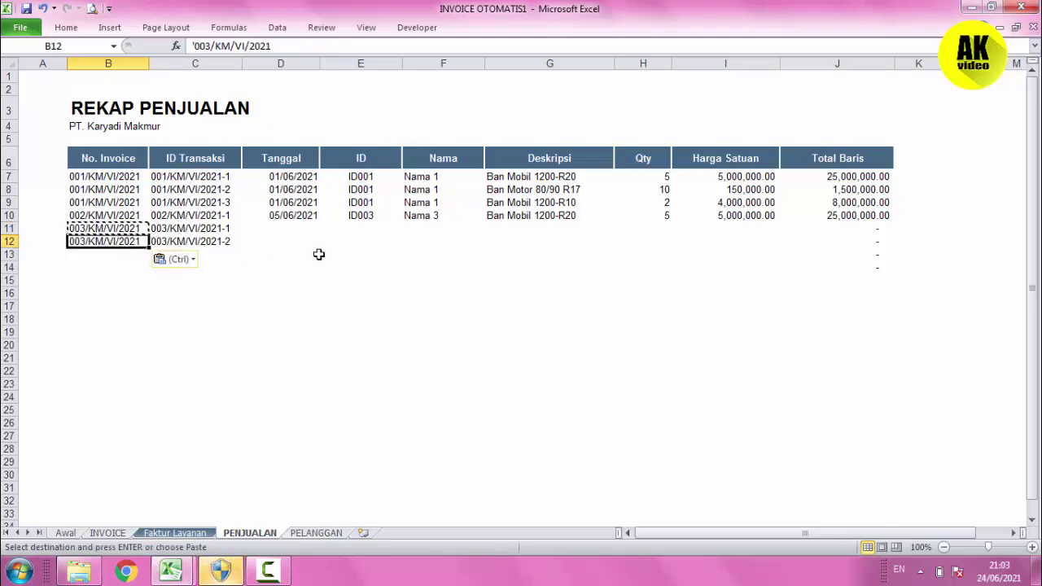
Enter the date 07/06/2021 in D11.
{"action": "left_click", "coordinate": [323, 231]}
{"action": "left_click", "coordinate": [277, 228]}
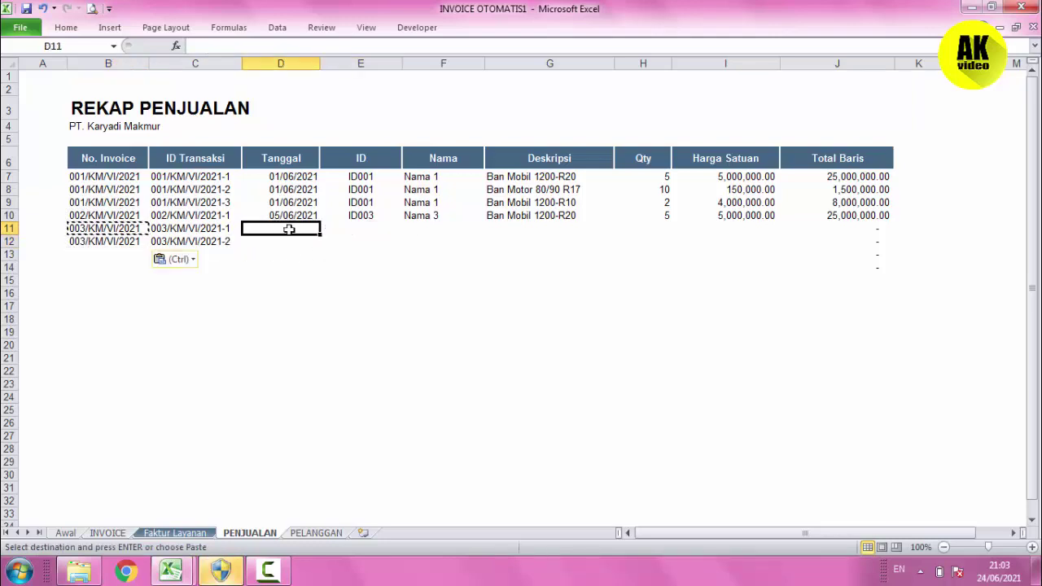
{"action": "type", "text": "06"}
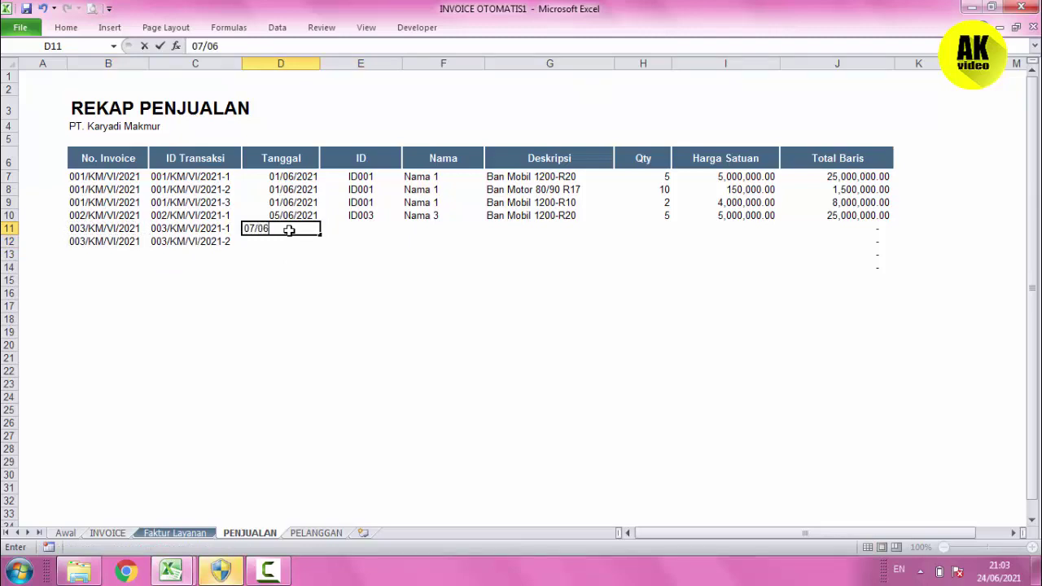
{"action": "type", "text": "/2021"}
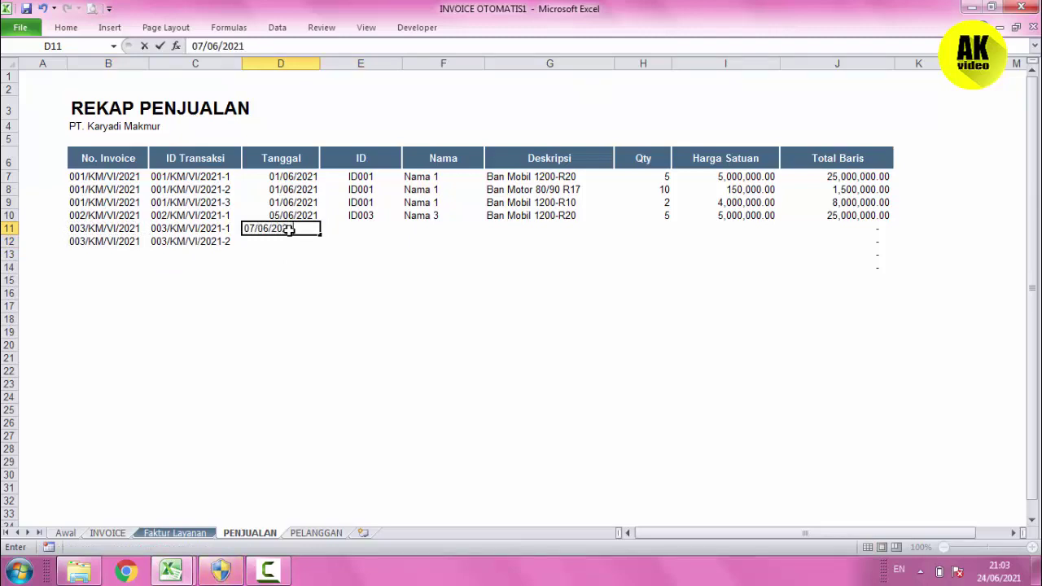
{"action": "key", "text": "Tab"}
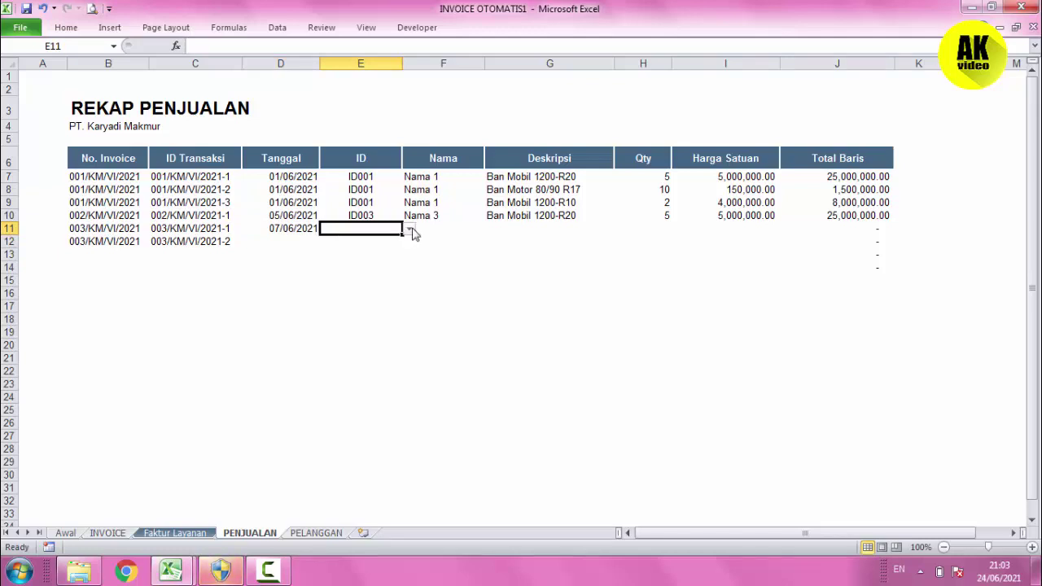
Pick customer ID004 for row 11 and copy the date and ID in D11:E11.
{"action": "left_click", "coordinate": [410, 230]}
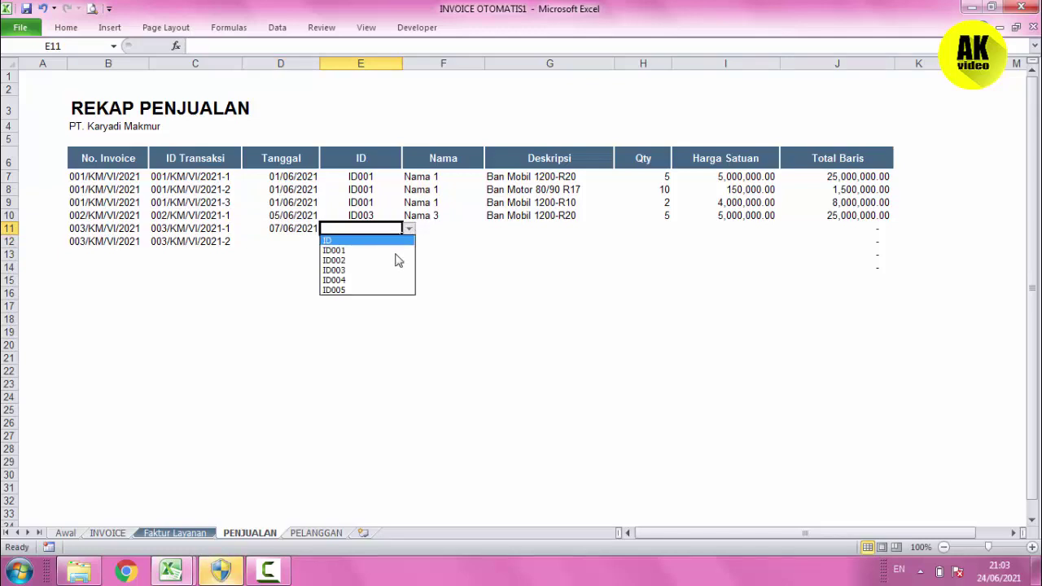
{"action": "left_click", "coordinate": [367, 280]}
{"action": "left_click", "coordinate": [289, 228]}
{"action": "left_click_drag", "start_coordinate": [324, 229], "coordinate": [383, 228]}
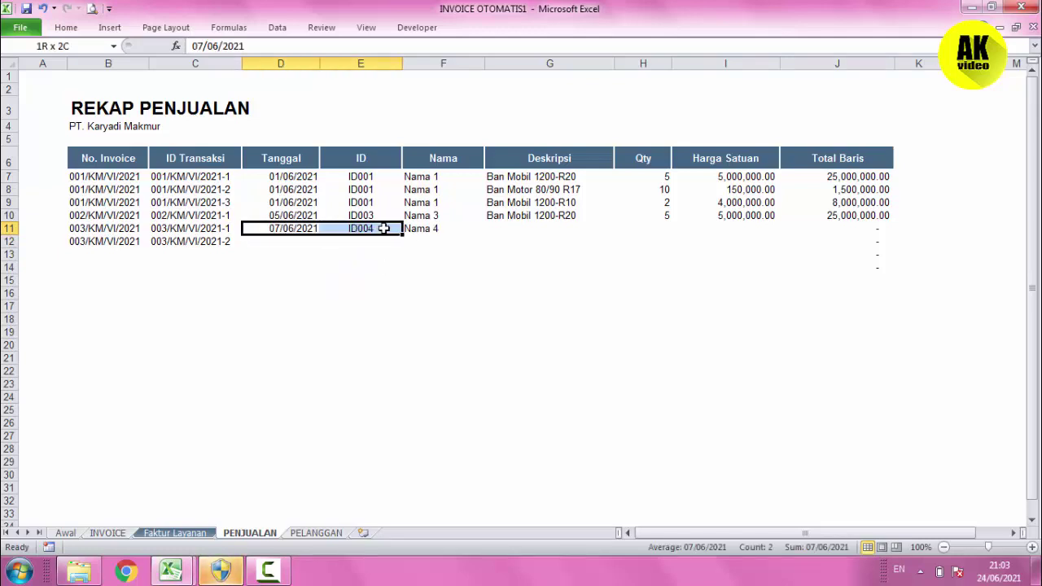
{"action": "key", "text": "ctrl+c"}
{"action": "left_click", "coordinate": [278, 252]}
Copy row 11's date, ID004 and Nama 4 into row 12.
{"action": "left_click", "coordinate": [275, 243]}
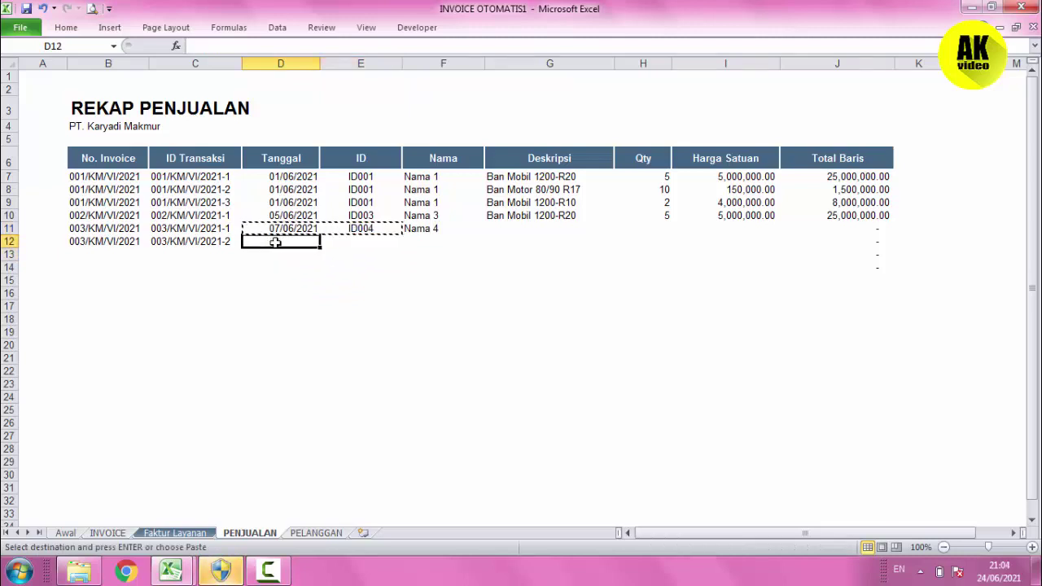
{"action": "key", "text": "ctrl+v"}
{"action": "left_click", "coordinate": [430, 231]}
{"action": "key", "text": "ctrl+c"}
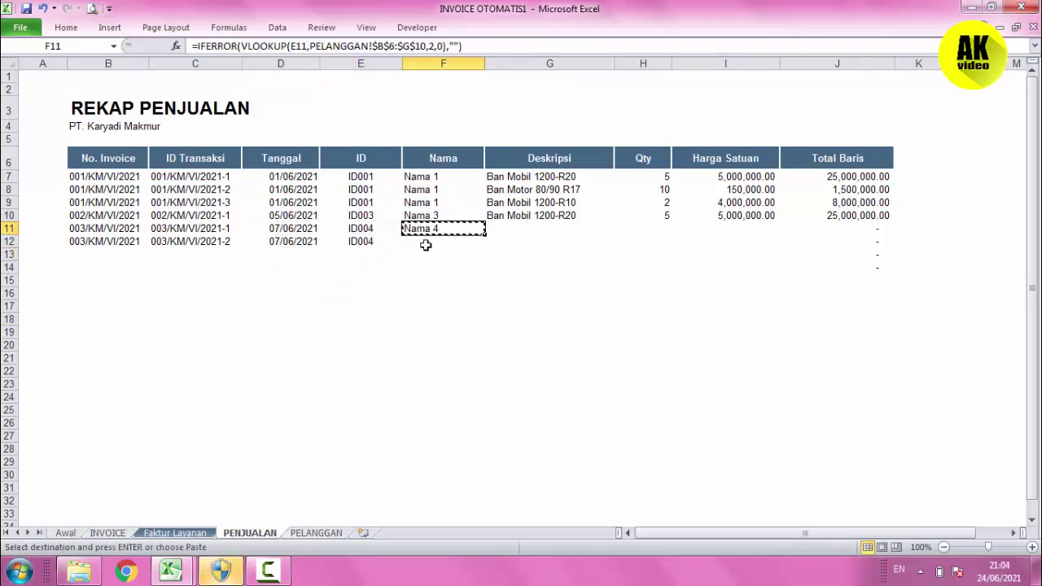
{"action": "left_click", "coordinate": [434, 242]}
{"action": "key", "text": "ctrl+v"}
Copy the two tyre items with quantities and prices from G8:I9 into rows 11–12.
{"action": "left_click", "coordinate": [519, 233]}
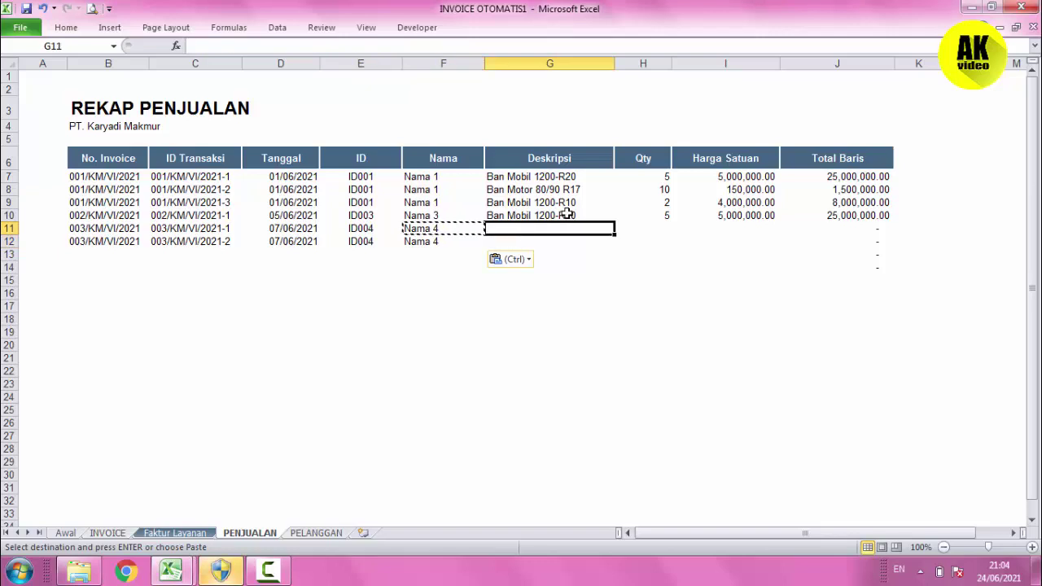
{"action": "left_click_drag", "start_coordinate": [549, 191], "coordinate": [552, 204]}
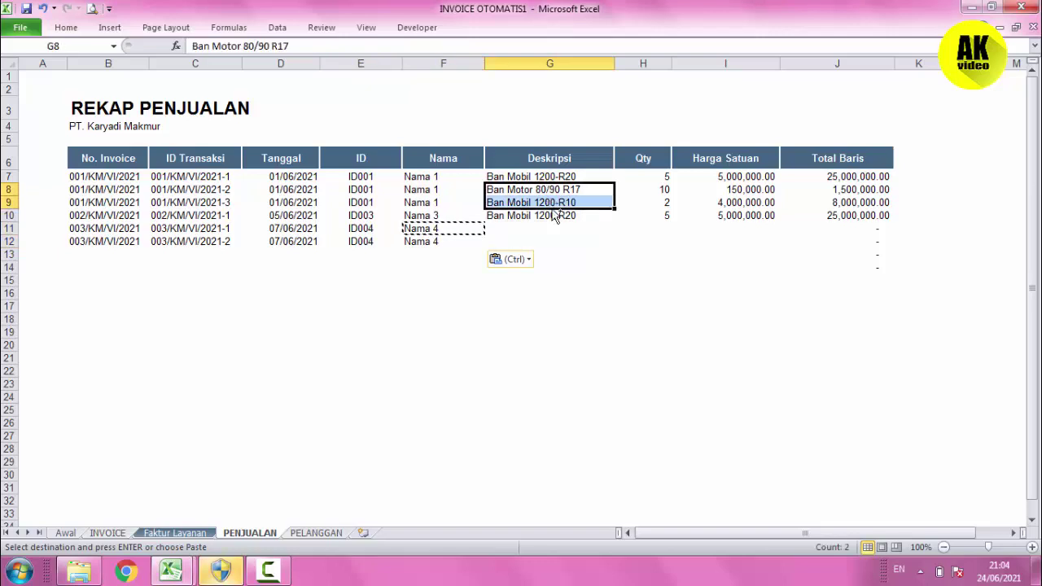
{"action": "key", "text": "ctrl+c"}
{"action": "left_click", "coordinate": [530, 228]}
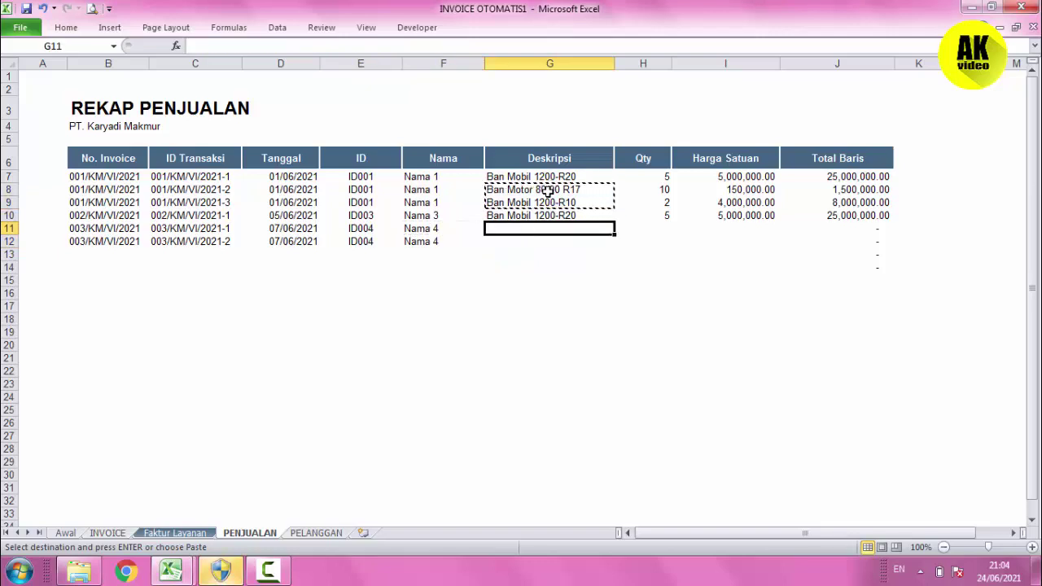
{"action": "left_click_drag", "start_coordinate": [551, 189], "coordinate": [755, 203]}
{"action": "key", "text": "ctrl+c"}
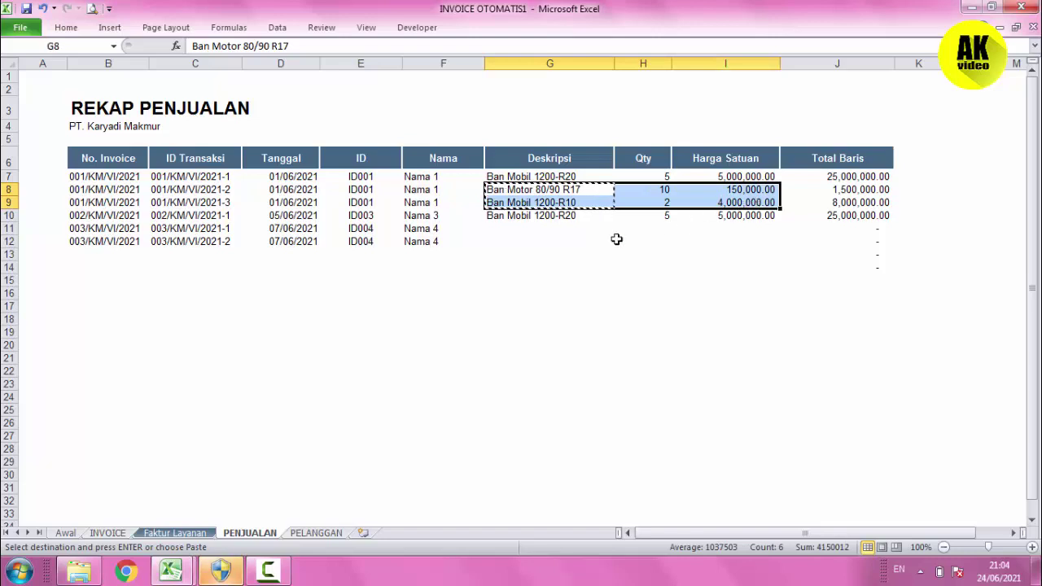
{"action": "left_click", "coordinate": [538, 228]}
{"action": "key", "text": "ctrl+v"}
{"action": "left_click", "coordinate": [531, 327]}
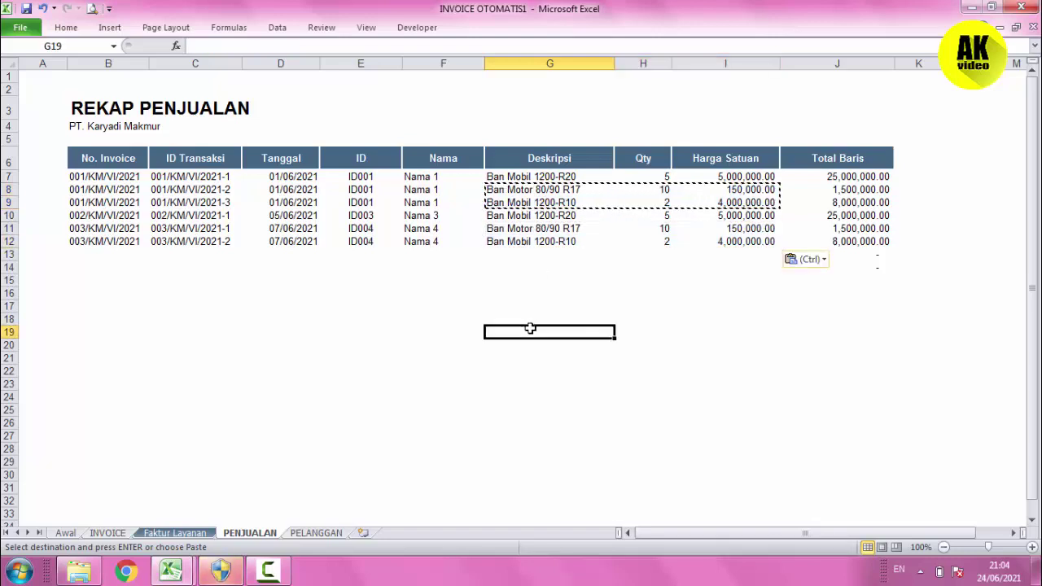
{"action": "key", "text": "Escape"}
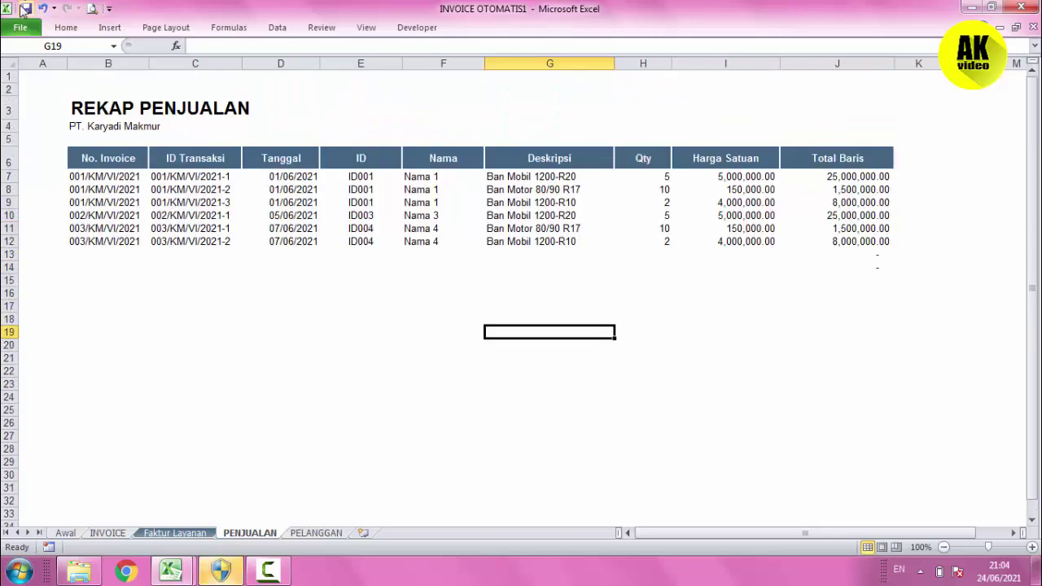
Give Faktur Layanan's E4 a List validation sourced from PENJUALAN!$B$7:$B$19, then open its dropdown.
{"action": "left_click", "coordinate": [165, 534]}
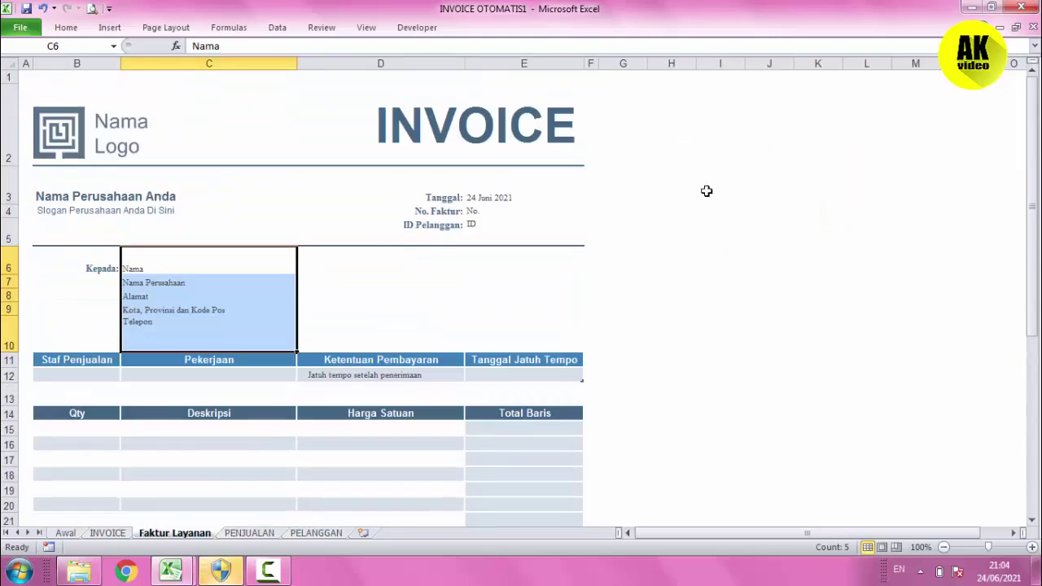
{"action": "left_click", "coordinate": [497, 211]}
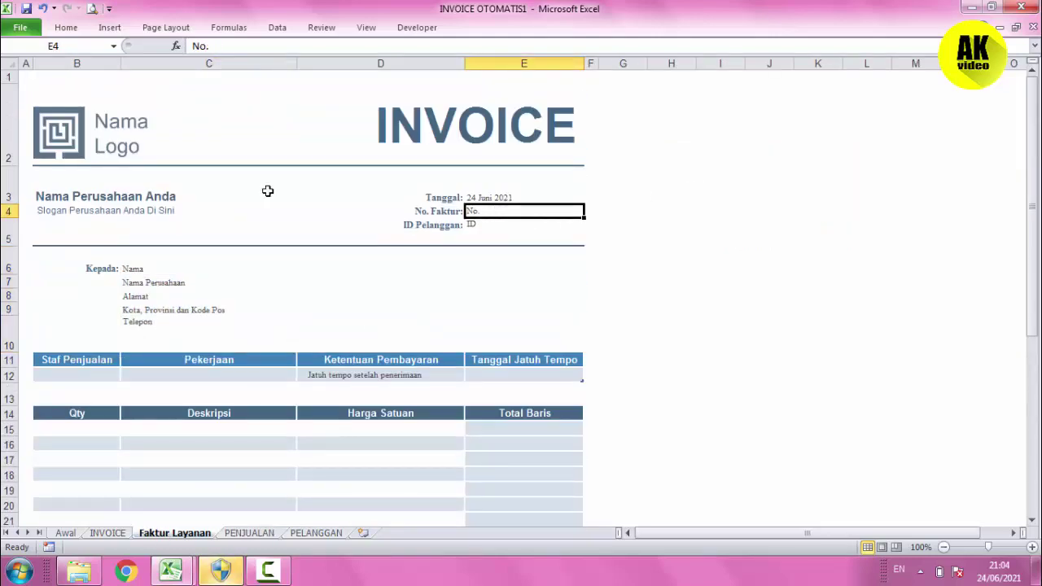
{"action": "left_click", "coordinate": [277, 28]}
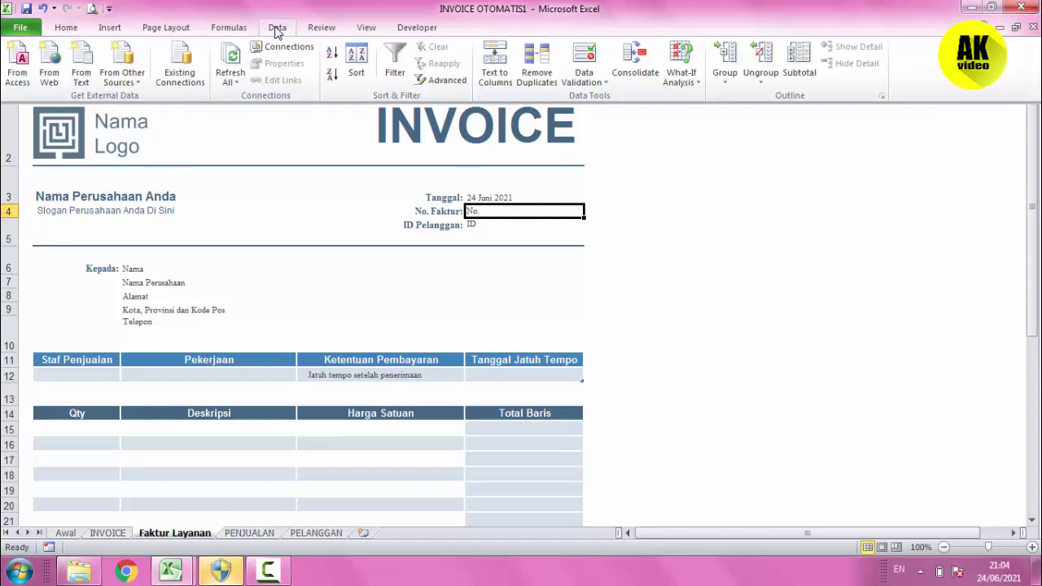
{"action": "left_click", "coordinate": [583, 78]}
{"action": "left_click", "coordinate": [613, 98]}
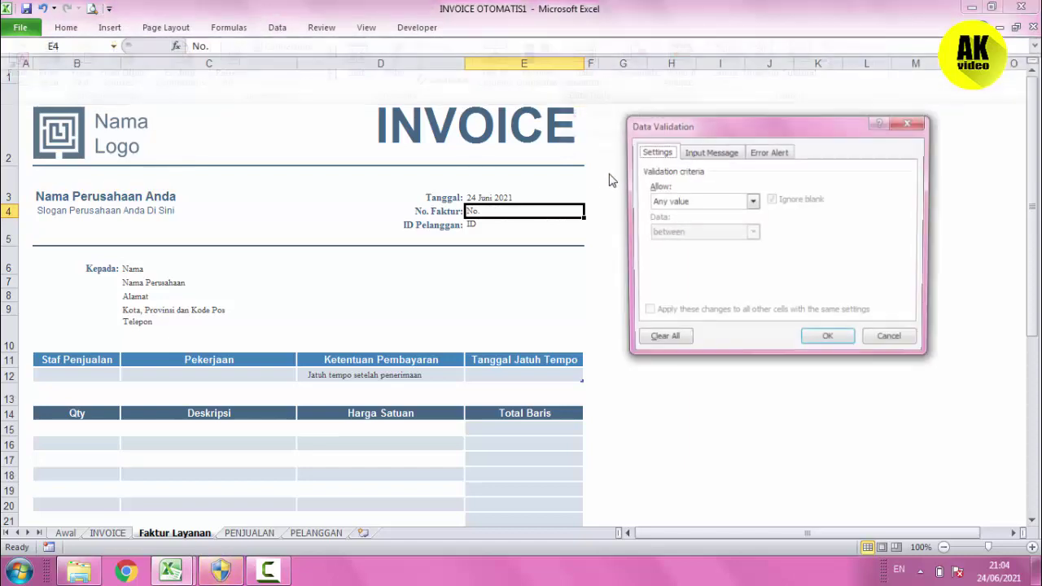
{"action": "left_click", "coordinate": [752, 201]}
{"action": "left_click", "coordinate": [662, 245]}
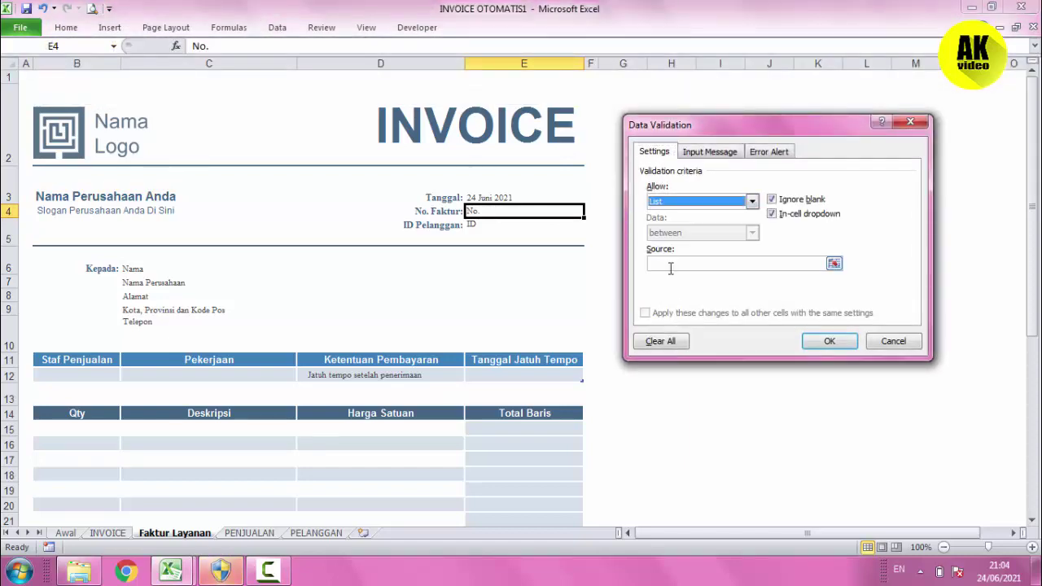
{"action": "left_click", "coordinate": [265, 534]}
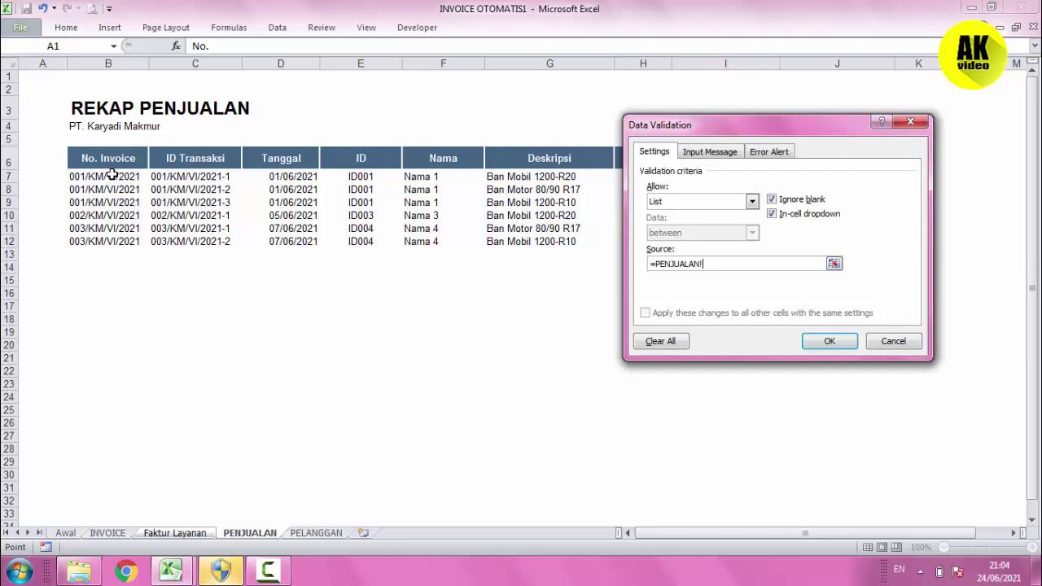
{"action": "left_click_drag", "start_coordinate": [112, 175], "coordinate": [130, 337]}
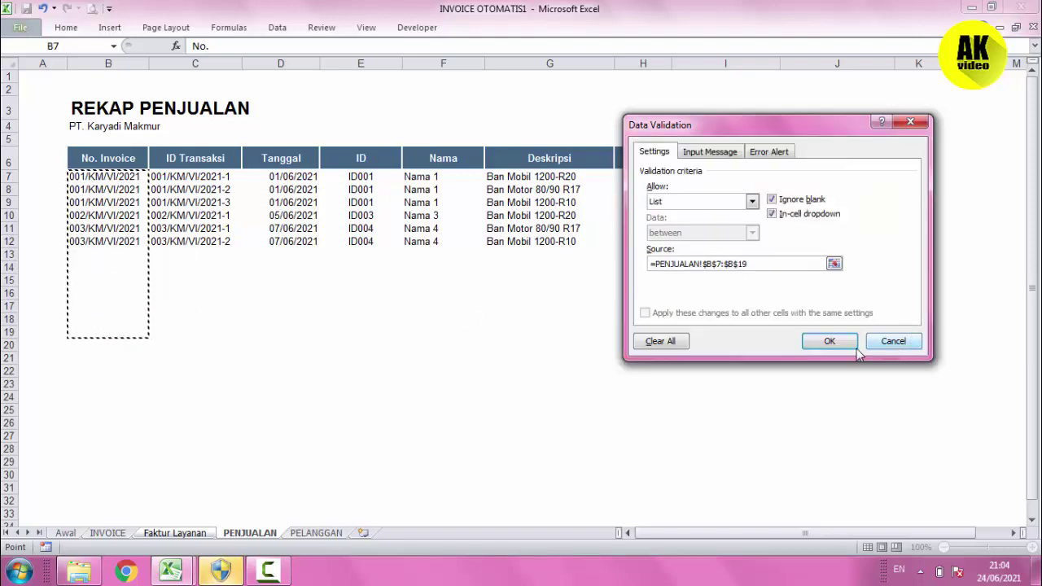
{"action": "left_click", "coordinate": [823, 340]}
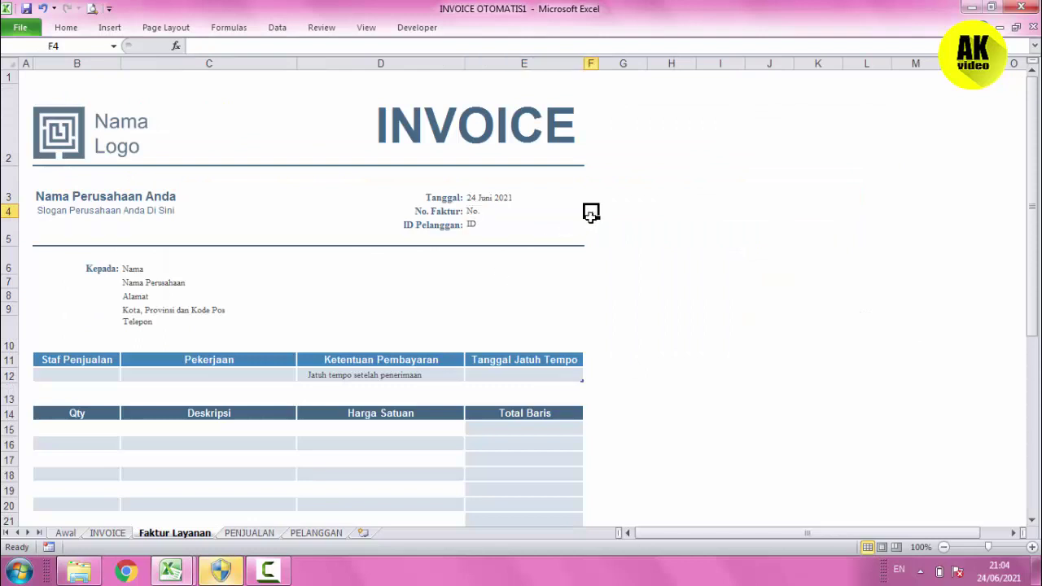
{"action": "left_click", "coordinate": [590, 212]}
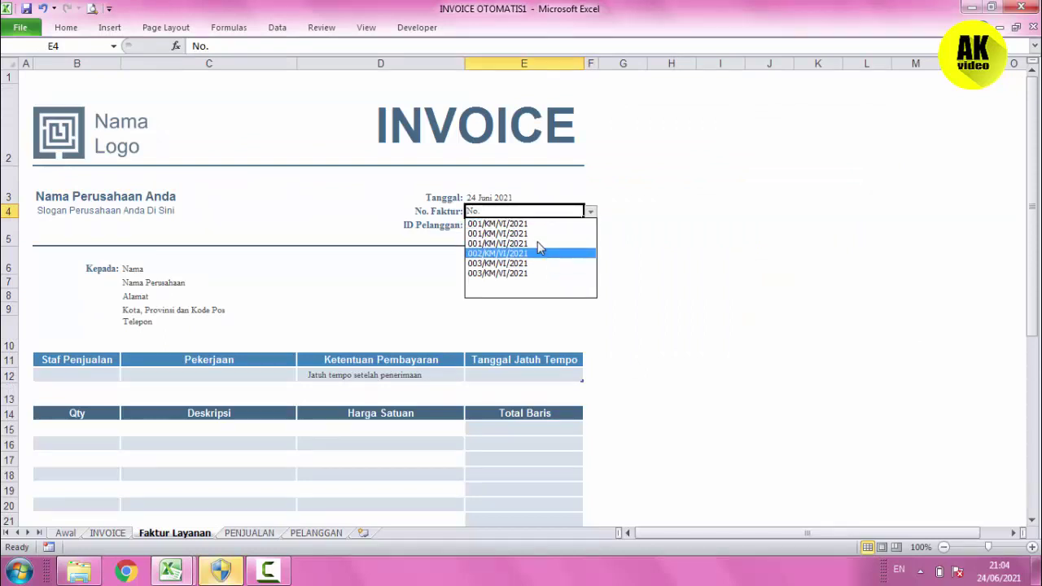
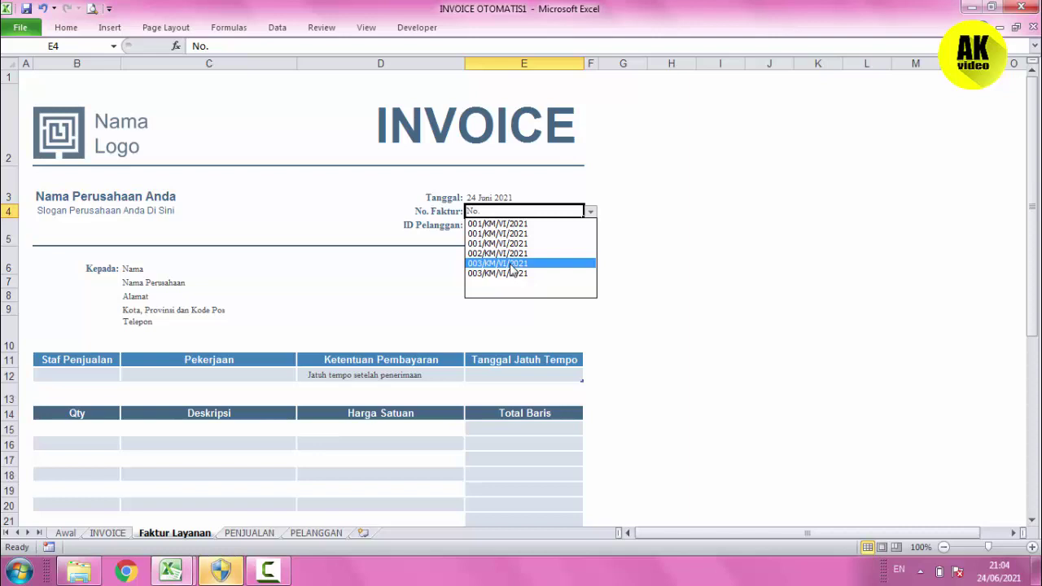
Pick invoice 003/KM/VI/2021 from the invoice number dropdown in E4.
{"action": "left_click", "coordinate": [511, 271]}
{"action": "left_click", "coordinate": [627, 212]}
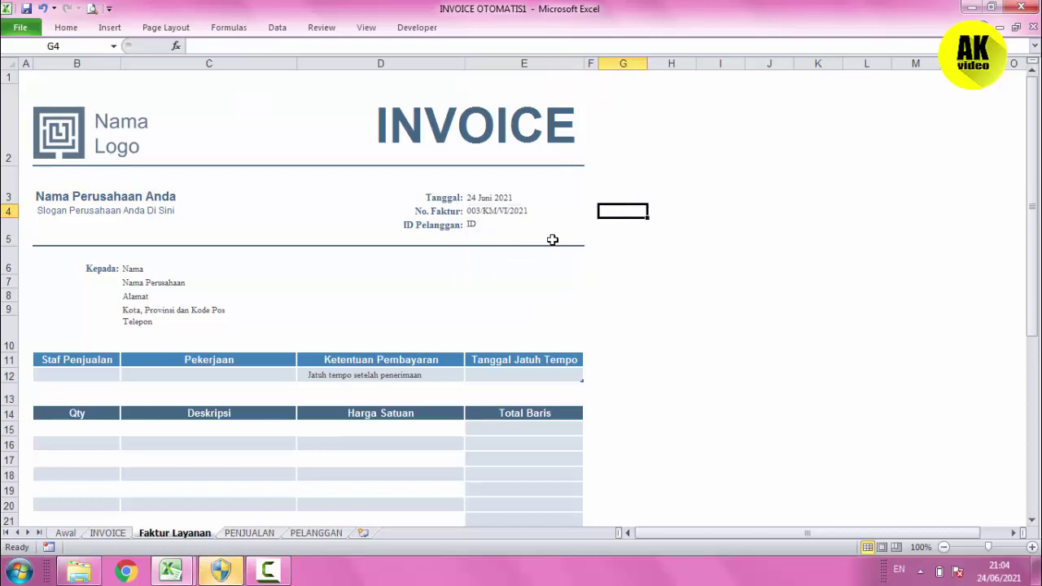
{"action": "left_click", "coordinate": [517, 225]}
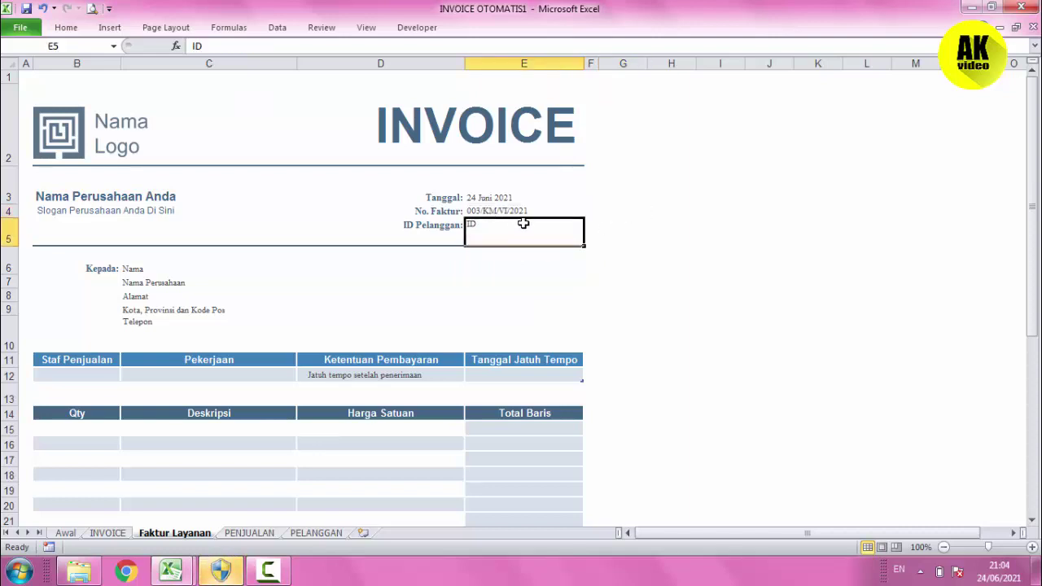
Enter =VLOOKUP(E4,PENJUALAN!$B$6:$J$20,3,0) in E5 to fetch the customer ID.
{"action": "type", "text": "="}
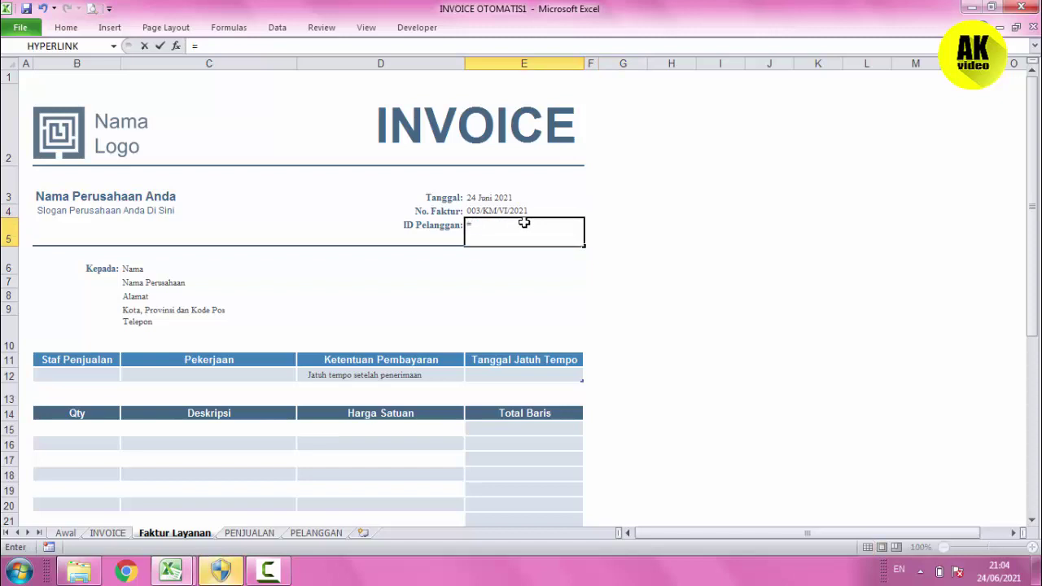
{"action": "type", "text": "vl"}
{"action": "double_click", "coordinate": [506, 256]}
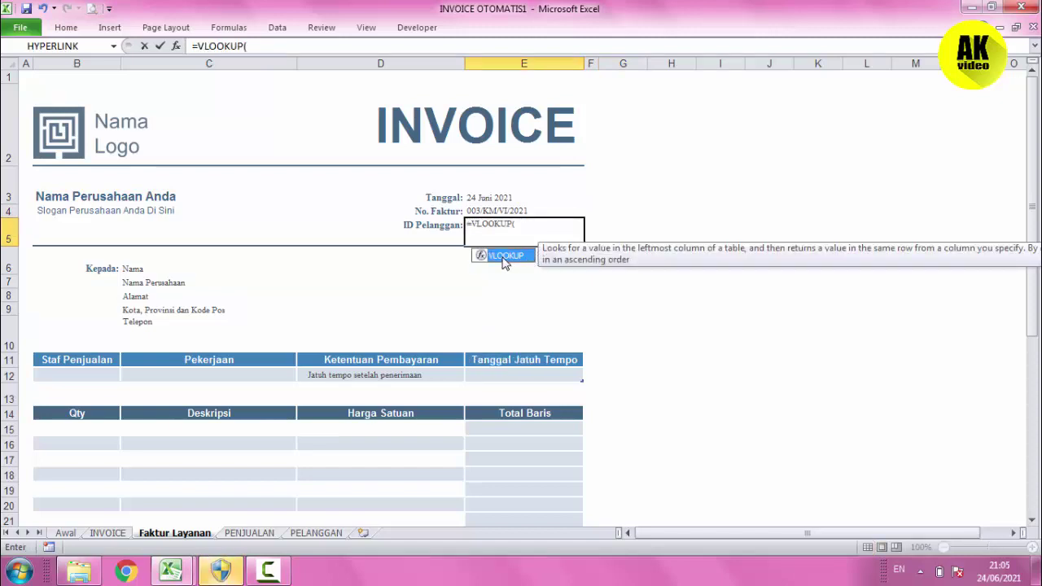
{"action": "left_click", "coordinate": [497, 211]}
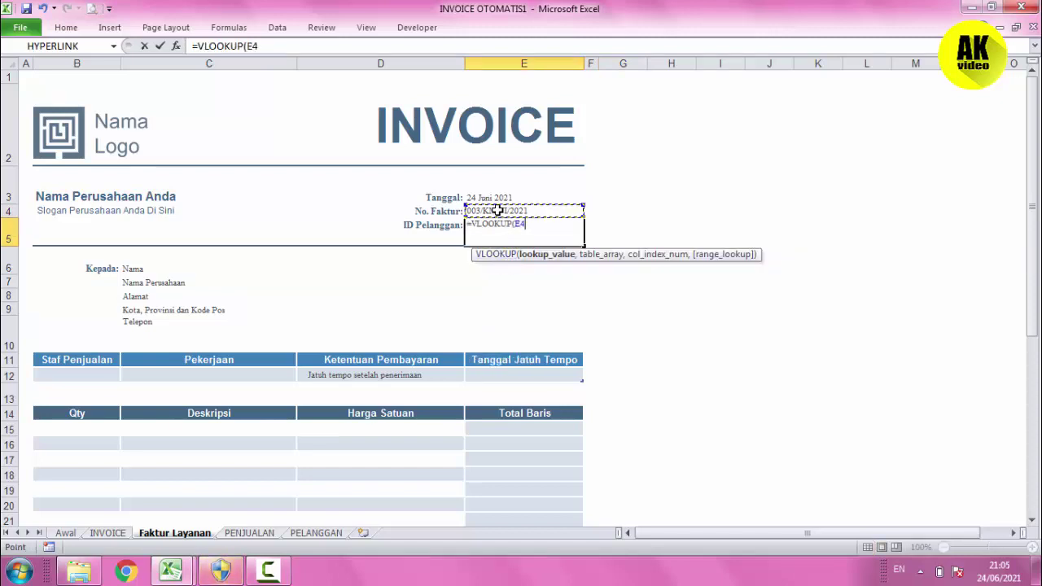
{"action": "type", "text": ","}
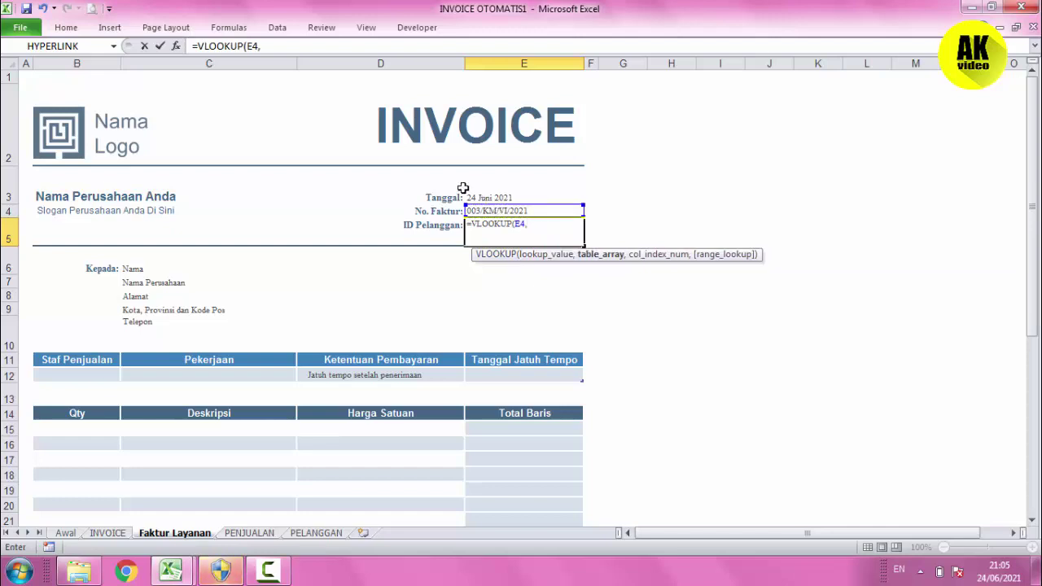
{"action": "left_click", "coordinate": [249, 533]}
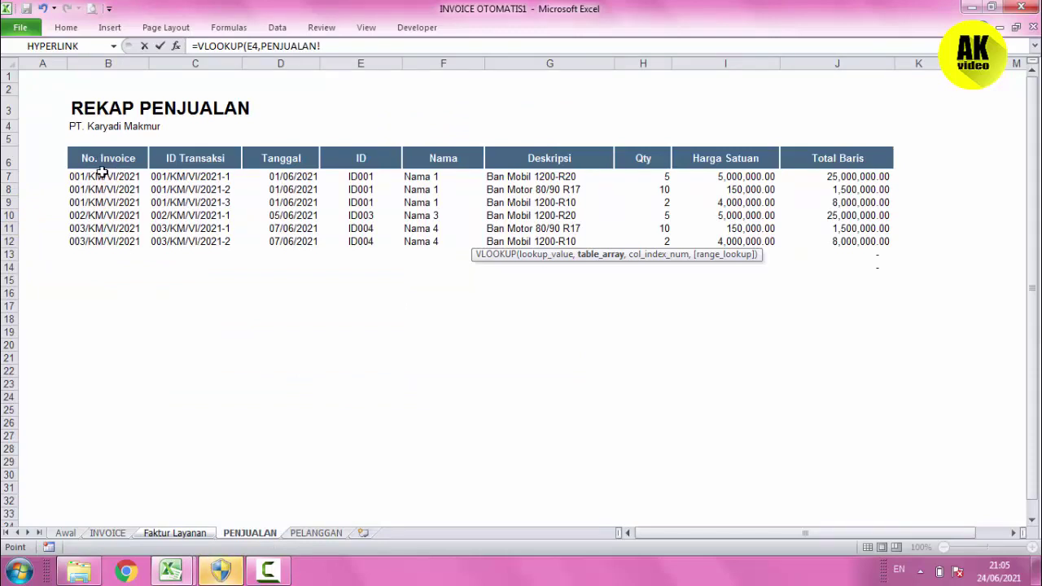
{"action": "mouse_move", "coordinate": [92, 158]}
{"action": "left_mouse_down"}
{"action": "mouse_move", "coordinate": [835, 276]}
{"action": "mouse_move", "coordinate": [836, 350]}
{"action": "left_mouse_up"}
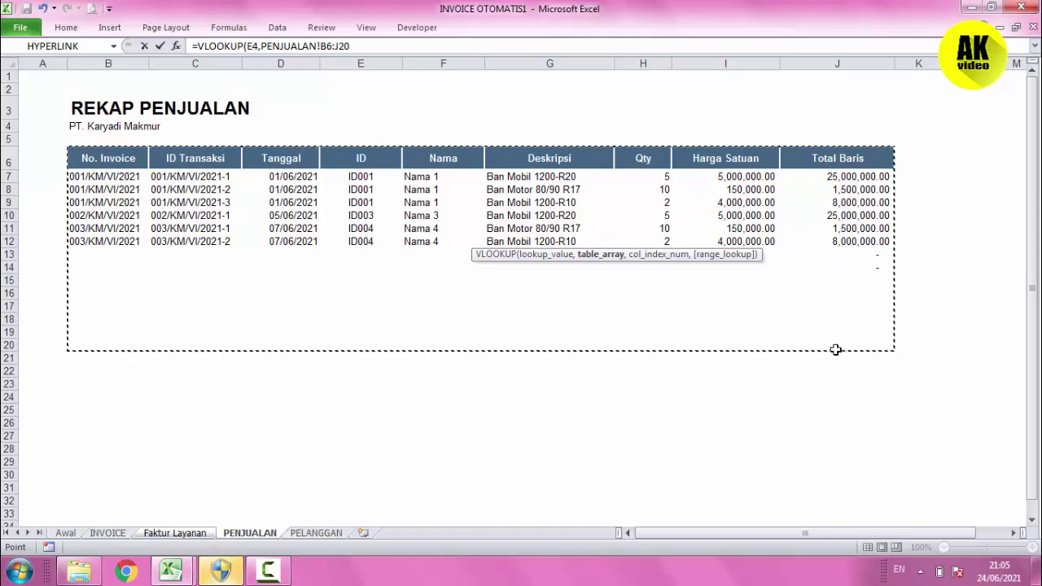
{"action": "key", "text": "F4"}
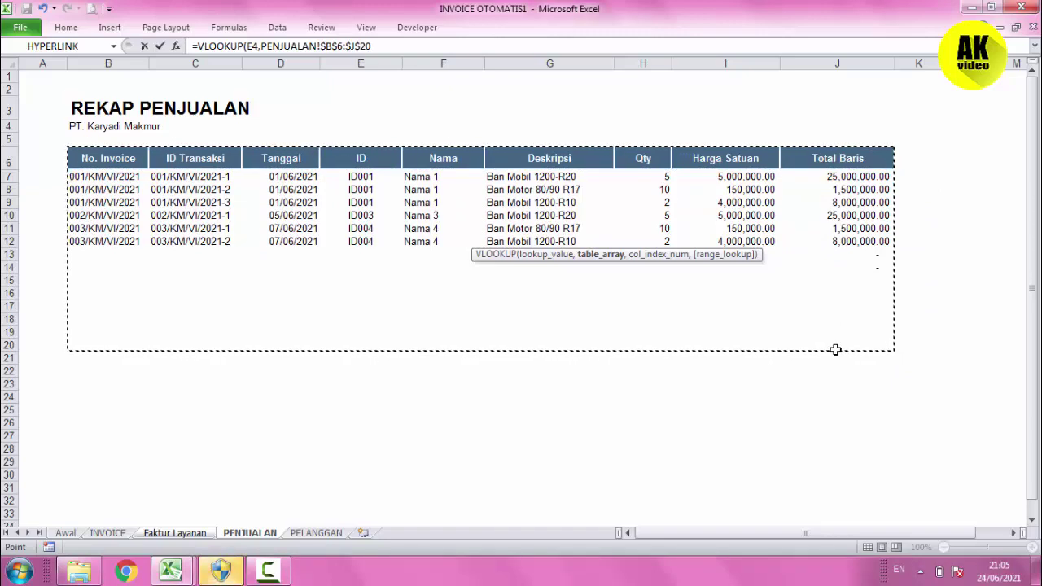
{"action": "type", "text": ",3"}
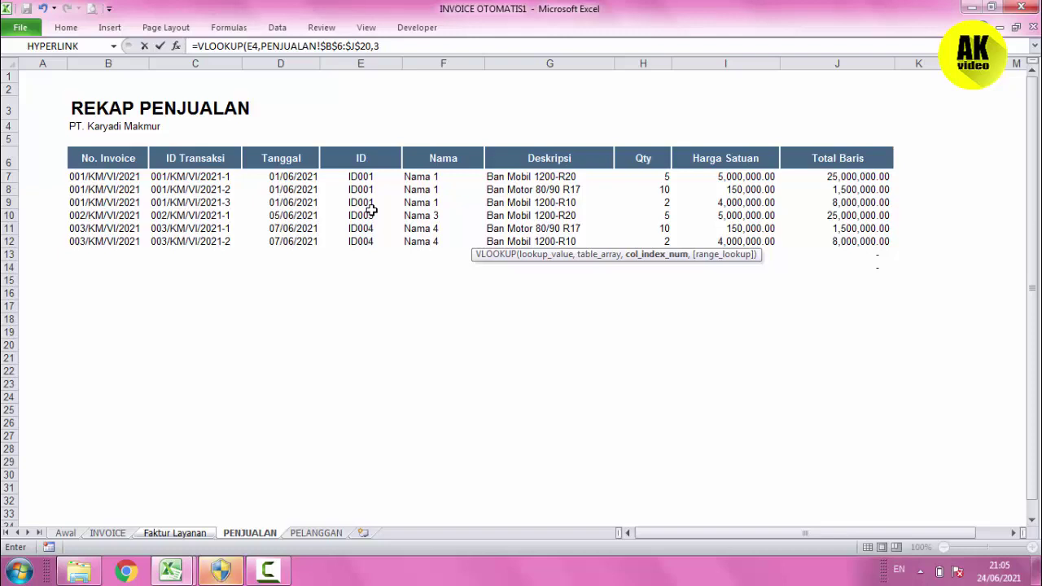
{"action": "type", "text": ",0)"}
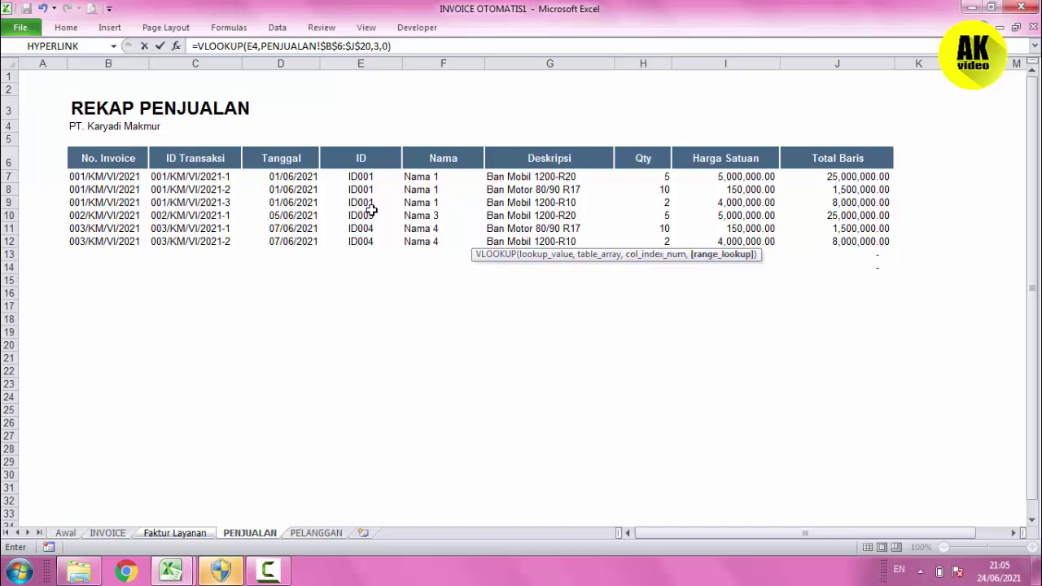
{"action": "key", "text": "Return"}
Change E5's VLOOKUP column index to 4 so it shows ID004.
{"action": "left_click", "coordinate": [510, 195]}
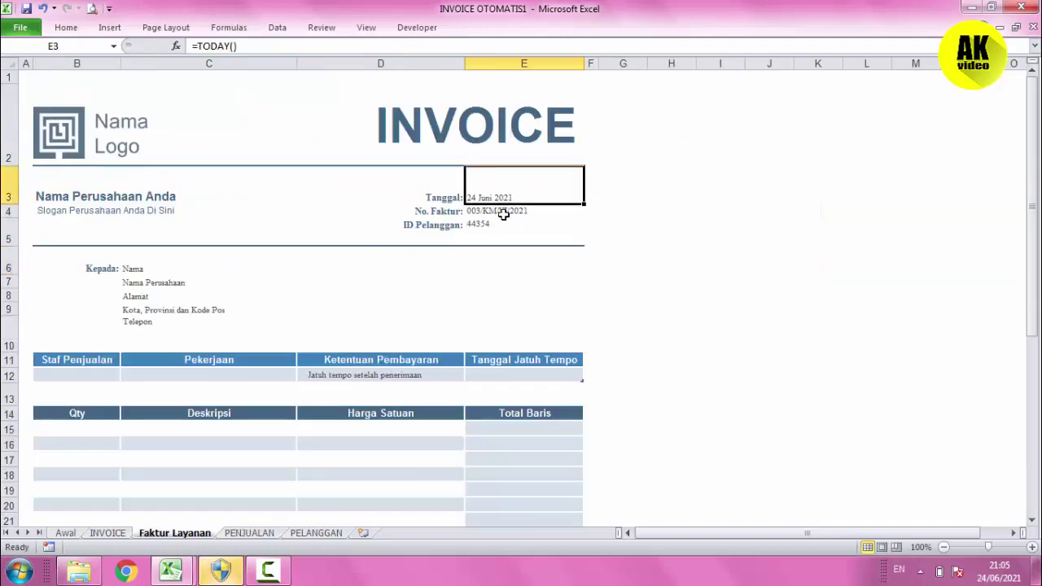
{"action": "left_click", "coordinate": [494, 226]}
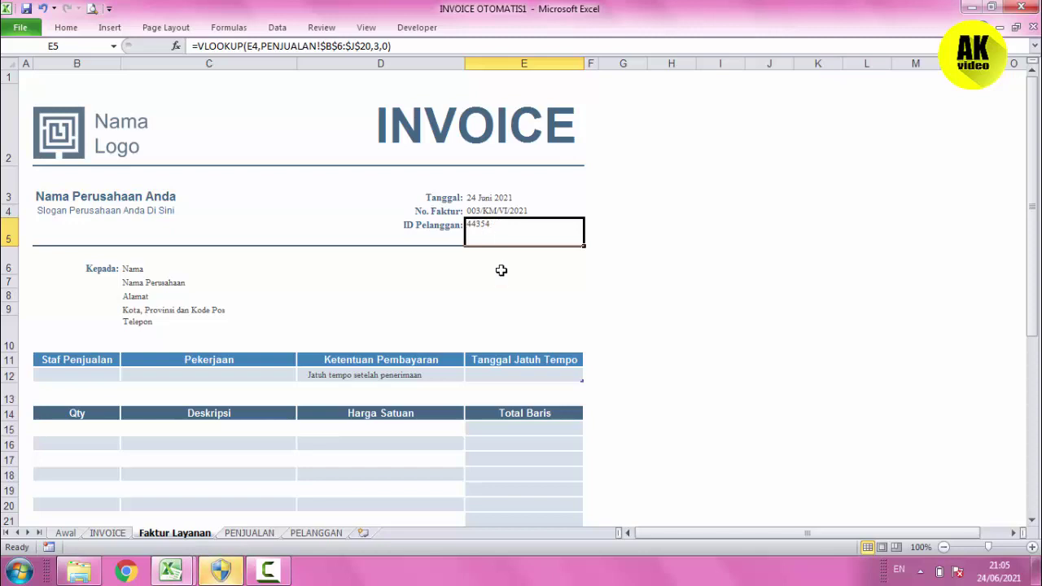
{"action": "left_click", "coordinate": [250, 534]}
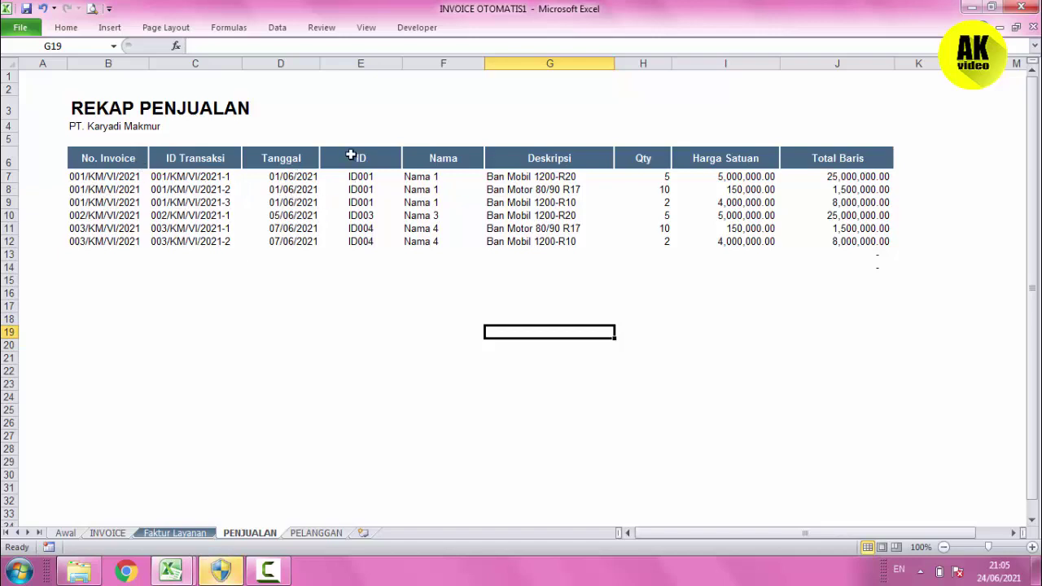
{"action": "left_click", "coordinate": [175, 533]}
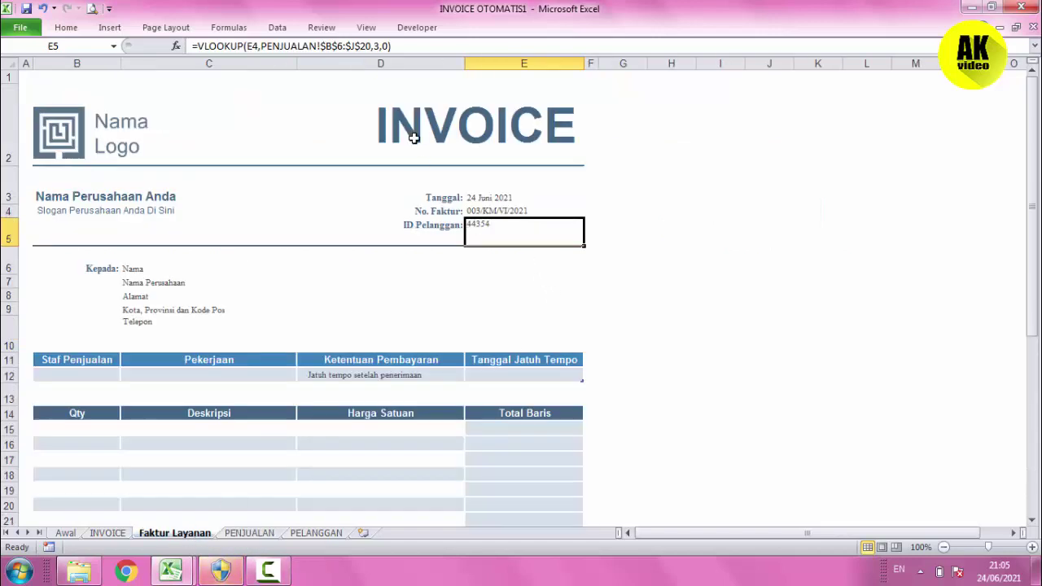
{"action": "left_click", "coordinate": [373, 45]}
{"action": "key", "text": "Delete"}
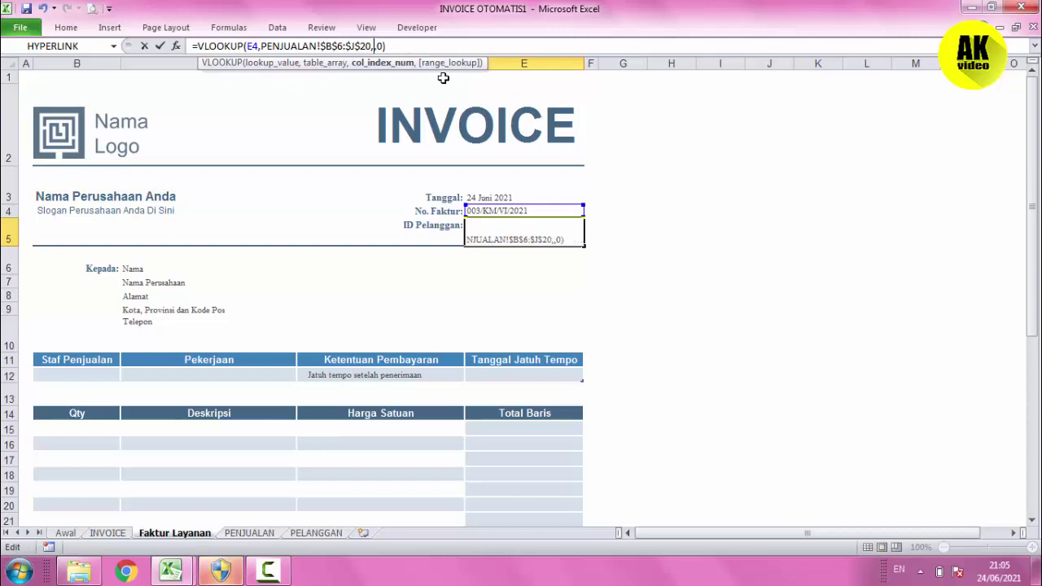
{"action": "type", "text": "4"}
{"action": "key", "text": "Return"}
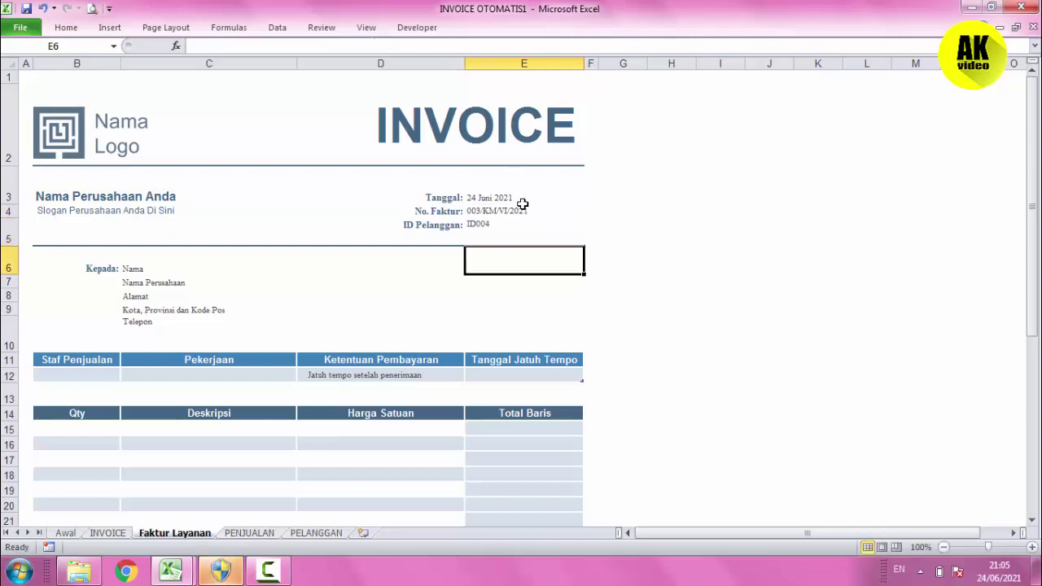
Replace E3's =TODAY() date formula with a copy of E5's VLOOKUP formula.
{"action": "left_click", "coordinate": [522, 203]}
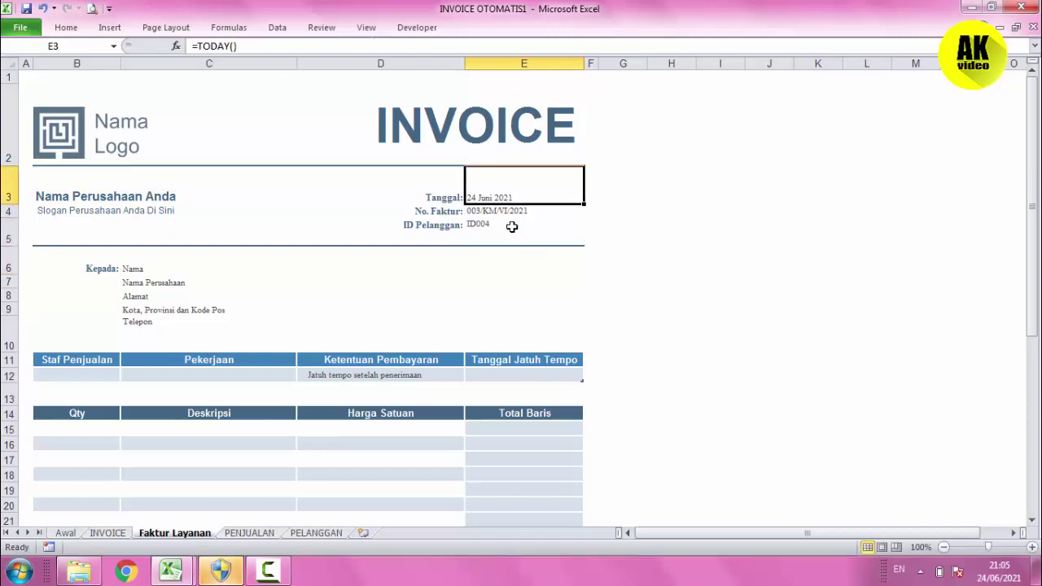
{"action": "left_click", "coordinate": [501, 224]}
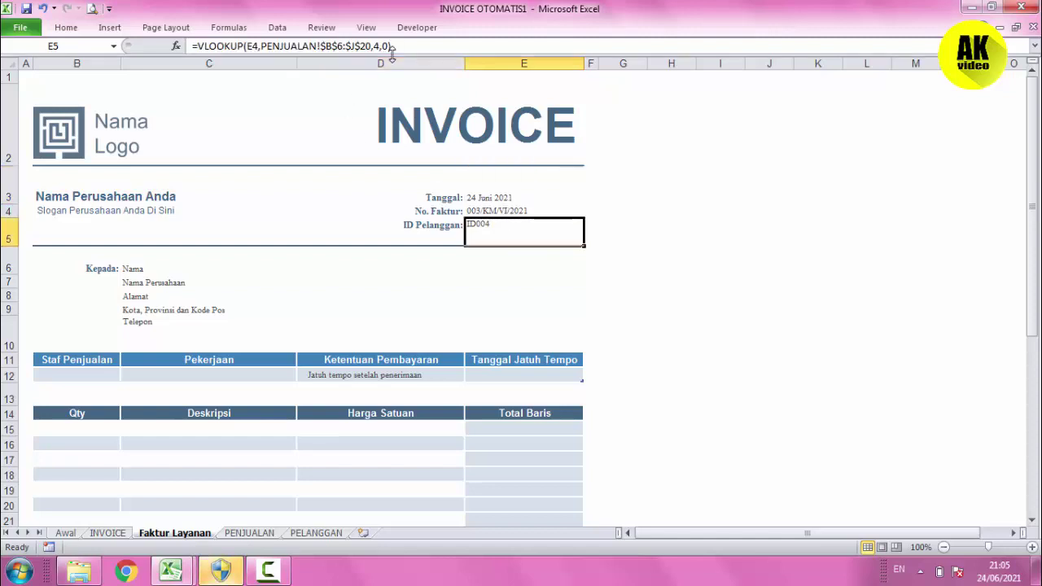
{"action": "left_click", "coordinate": [394, 46]}
{"action": "left_click_drag", "start_coordinate": [394, 46], "coordinate": [152, 41]}
{"action": "key", "text": "ctrl+c"}
{"action": "key", "text": "Return"}
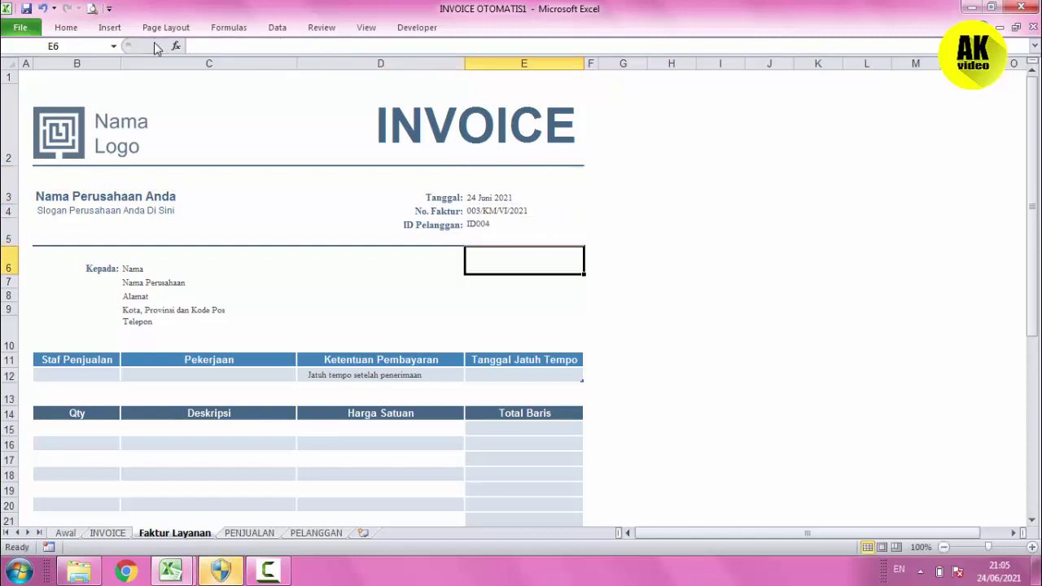
{"action": "left_click", "coordinate": [500, 197]}
{"action": "left_click", "coordinate": [249, 46]}
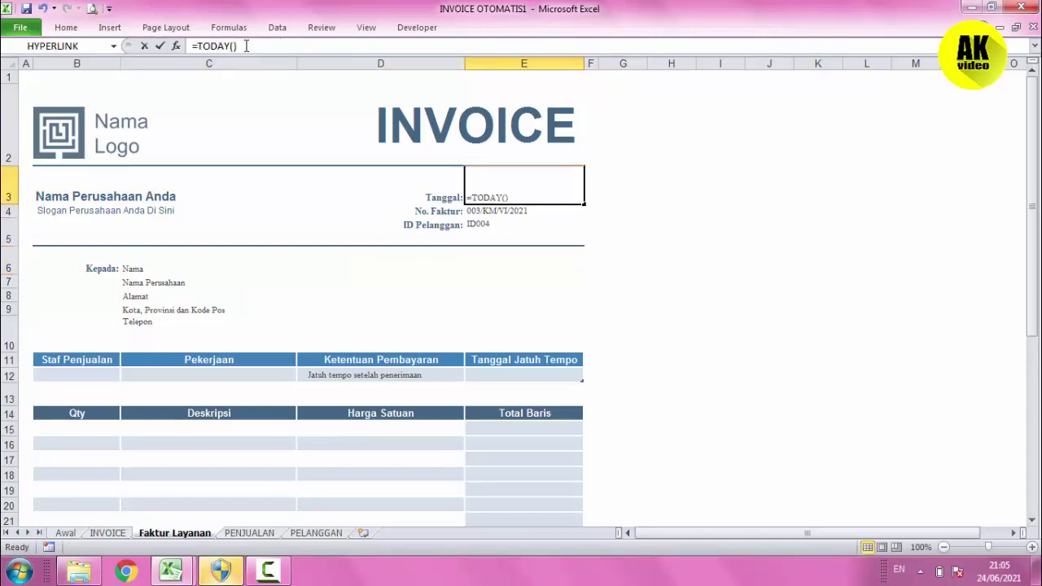
{"action": "left_click_drag", "start_coordinate": [249, 46], "coordinate": [192, 46]}
{"action": "key", "text": "ctrl+v"}
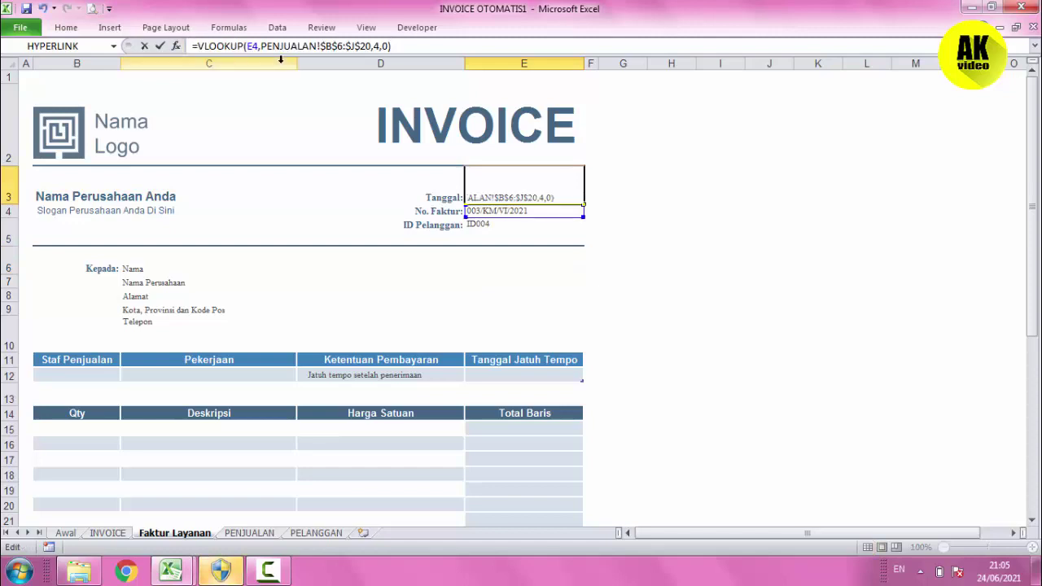
Set E3's VLOOKUP column index to 3 so the date comes from the invoice.
{"action": "left_click", "coordinate": [379, 46]}
{"action": "key", "text": "BackSpace"}
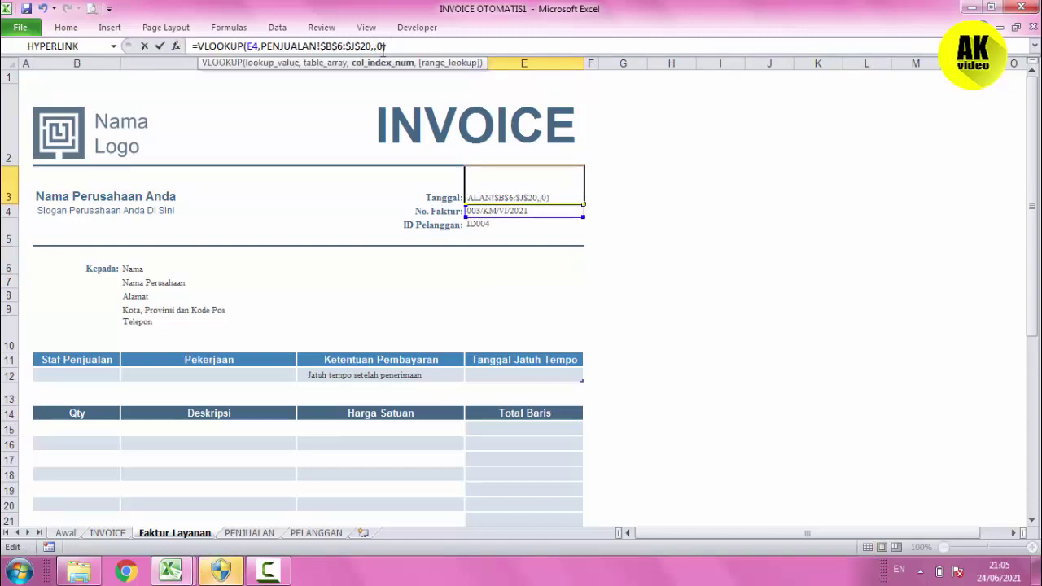
{"action": "type", "text": "3"}
{"action": "key", "text": "Return"}
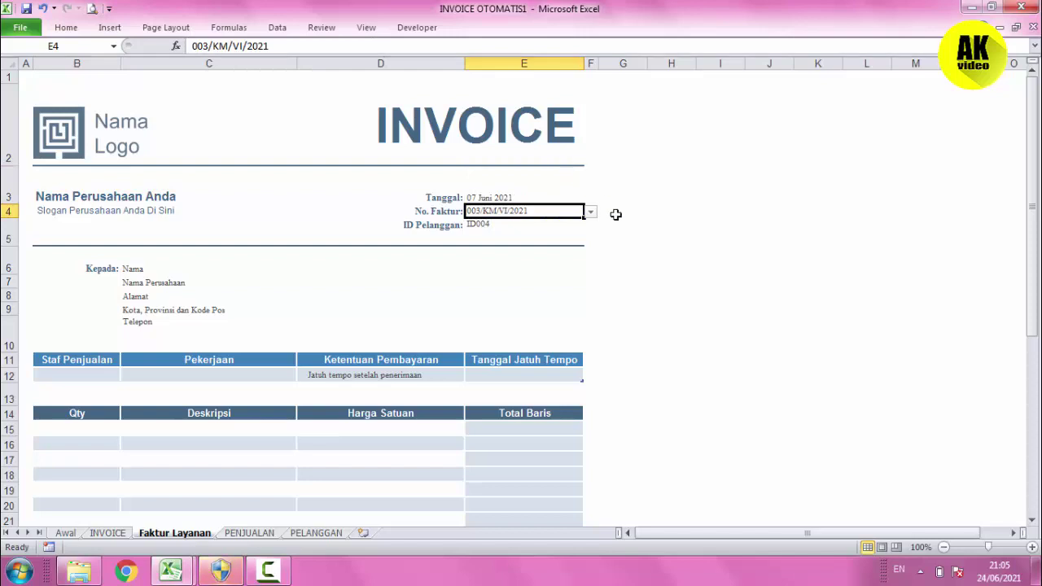
Switch the invoice number in E4 to 001/KM/VI/2021.
{"action": "left_click", "coordinate": [593, 214]}
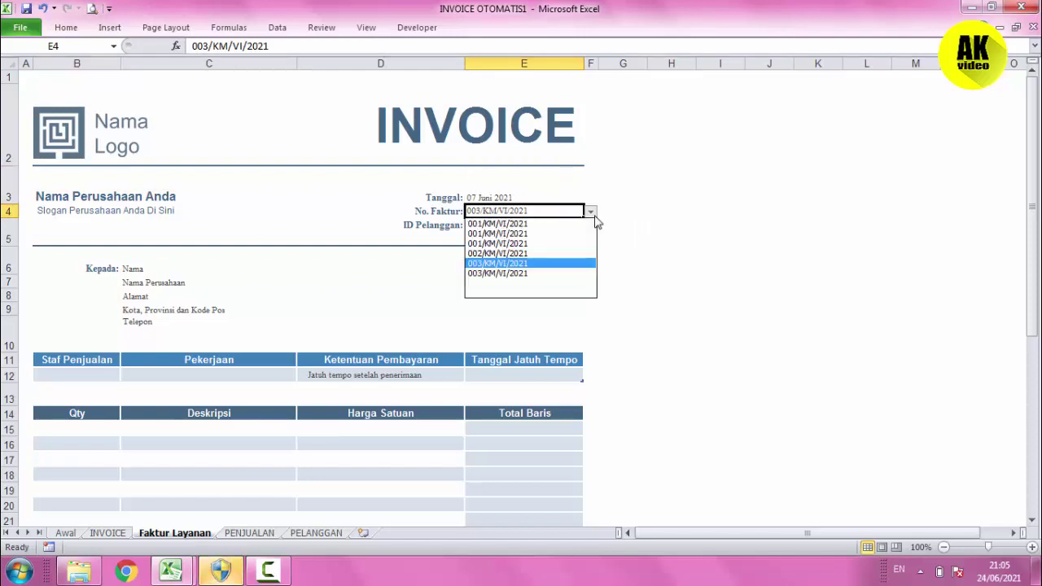
{"action": "left_click", "coordinate": [574, 234]}
{"action": "left_click", "coordinate": [574, 236]}
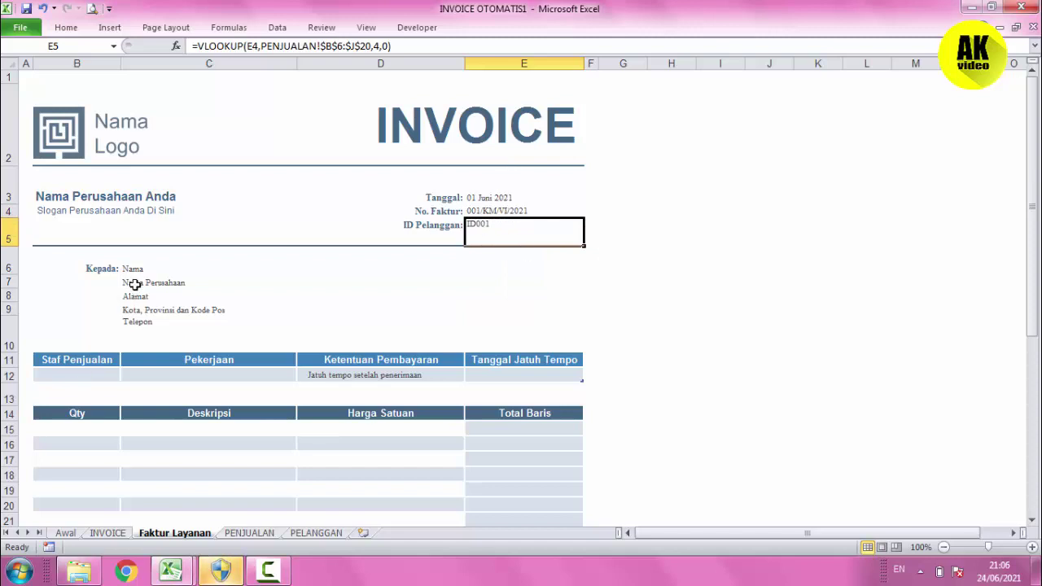
Enter =VLOOKUP($E$5,PELANGGAN!$B$5:$G$16,2,0) in C6 for the customer name.
{"action": "left_click", "coordinate": [143, 269]}
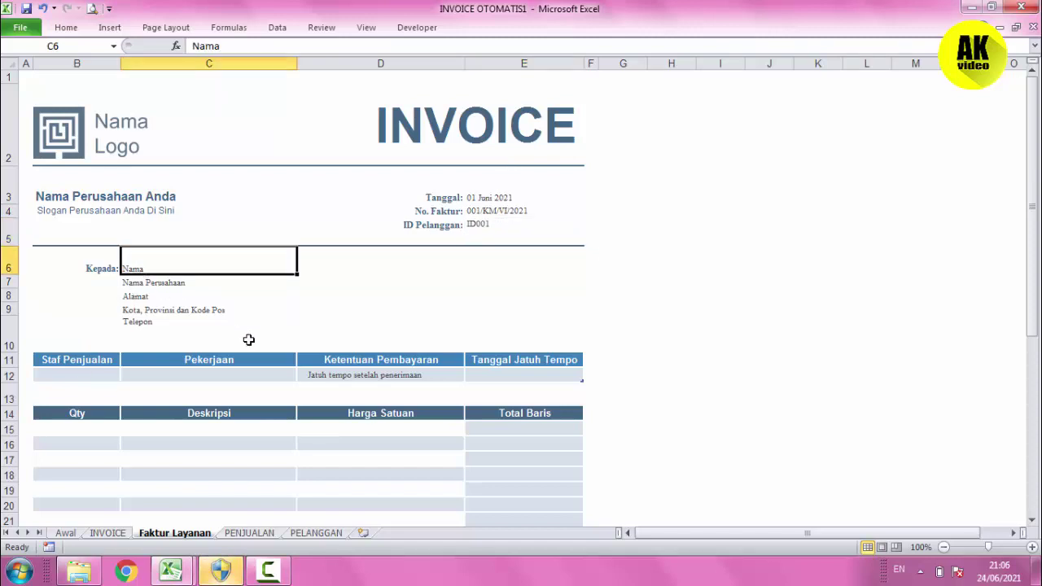
{"action": "type", "text": "="}
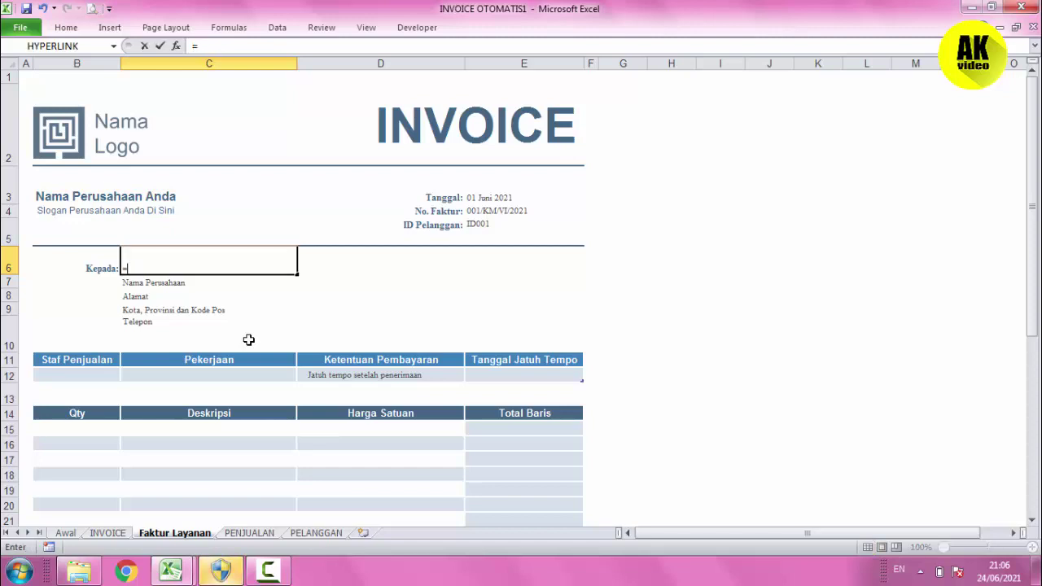
{"action": "type", "text": "vlo"}
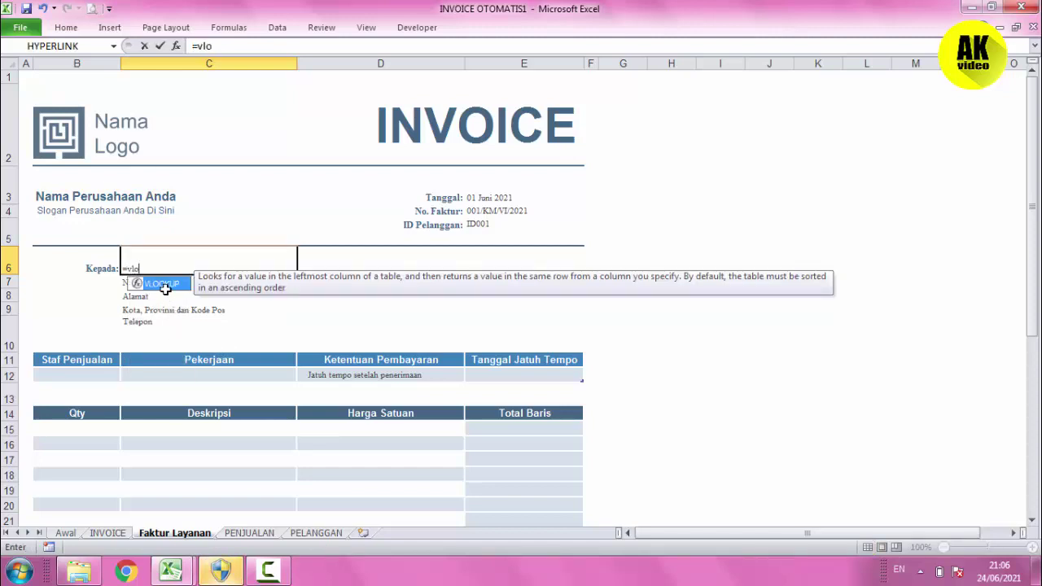
{"action": "double_click", "coordinate": [165, 290]}
{"action": "left_click", "coordinate": [477, 230]}
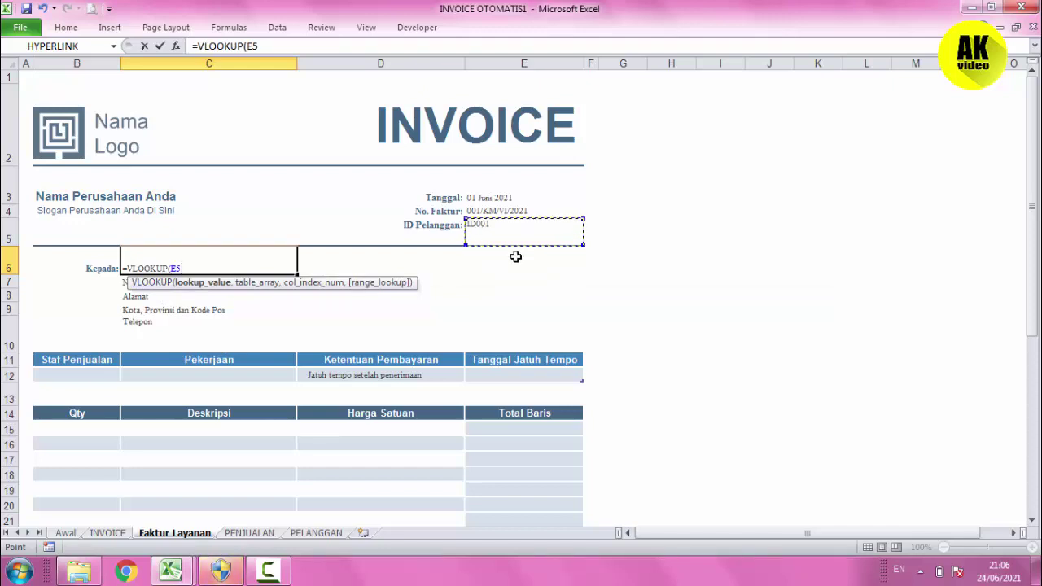
{"action": "key", "text": "F4"}
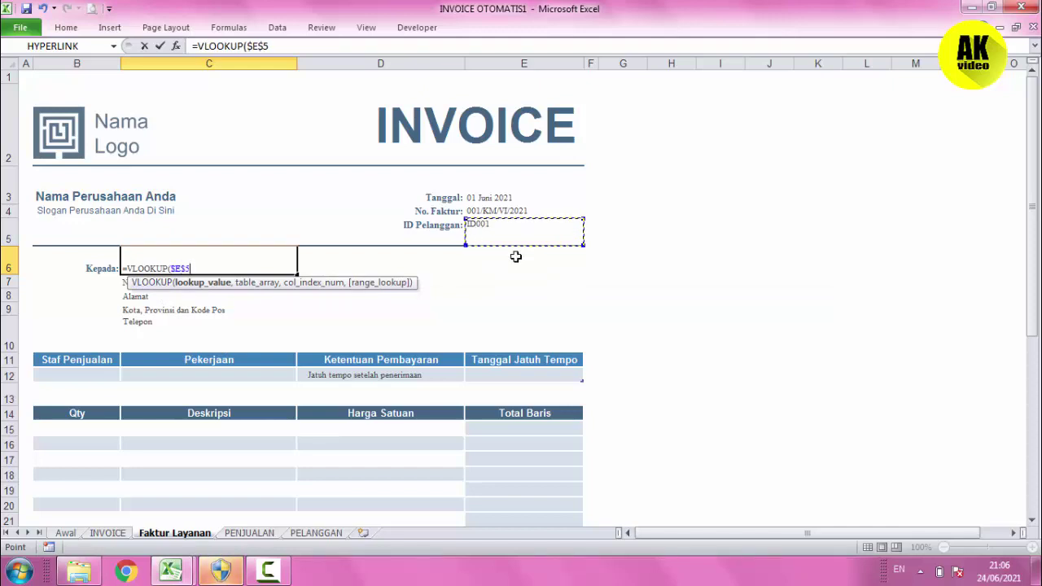
{"action": "type", "text": ","}
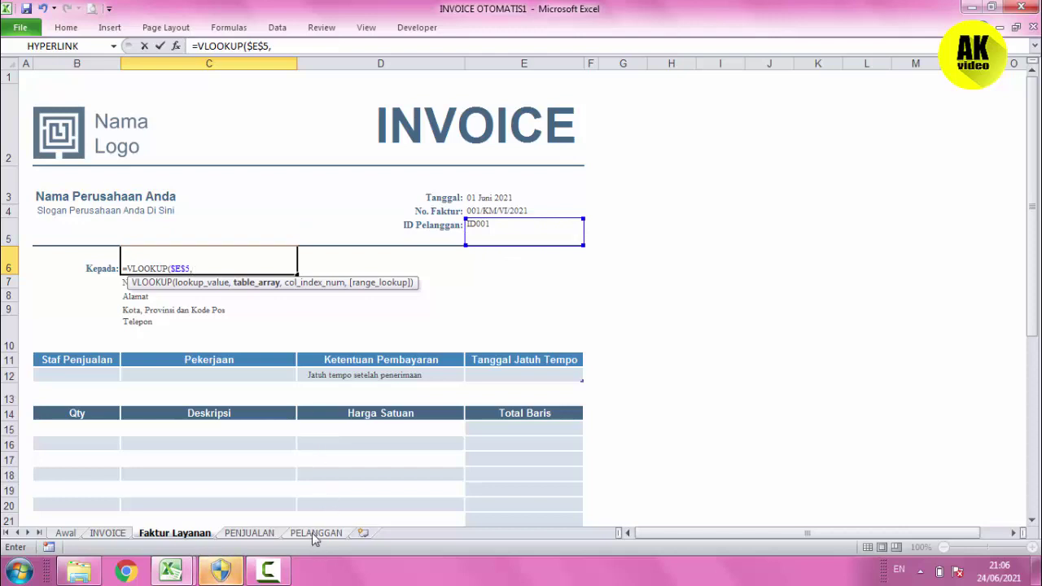
{"action": "left_click", "coordinate": [314, 534]}
{"action": "left_click_drag", "start_coordinate": [70, 145], "coordinate": [778, 301]}
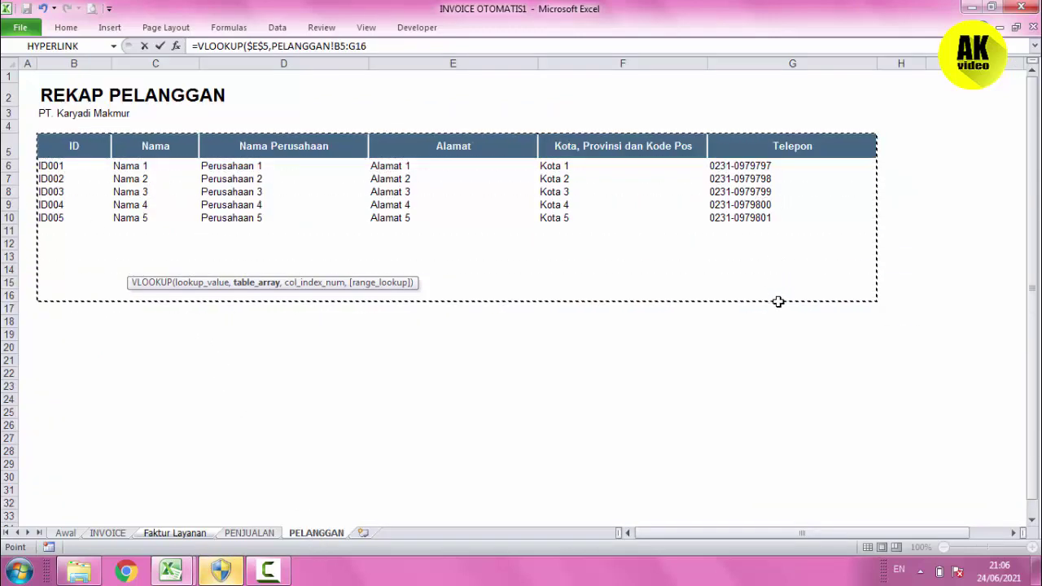
{"action": "key", "text": "F4"}
{"action": "type", "text": ","}
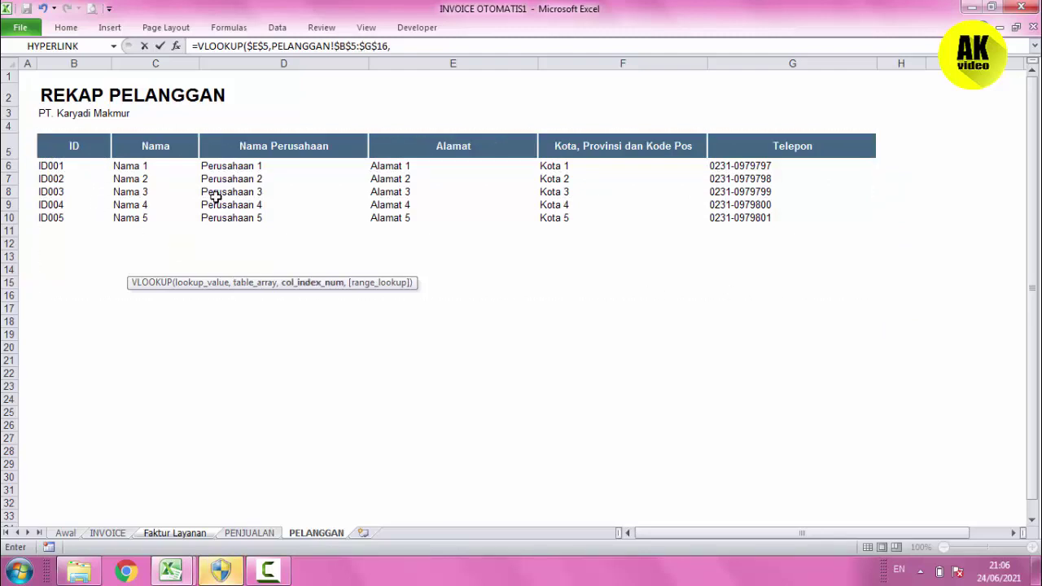
{"action": "type", "text": "2,0"}
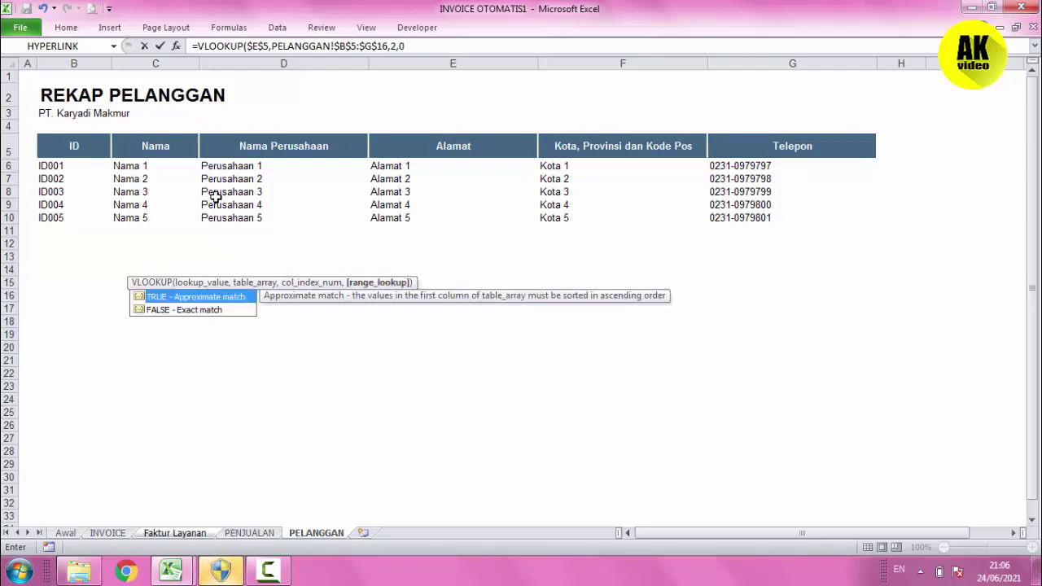
{"action": "key", "text": "Return"}
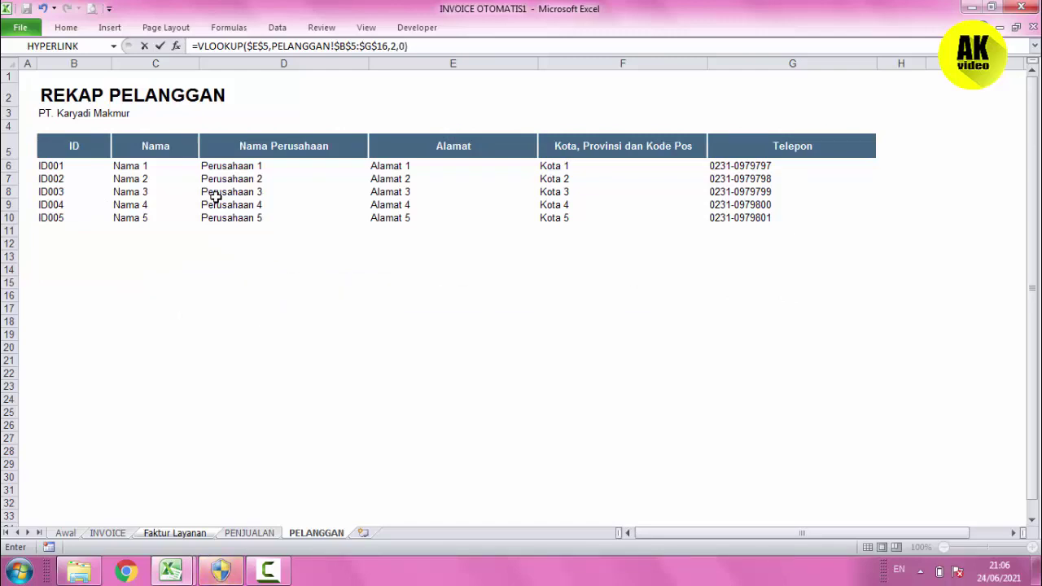
Copy the lookup formula into C7 to pull the company name.
{"action": "left_click", "coordinate": [142, 269]}
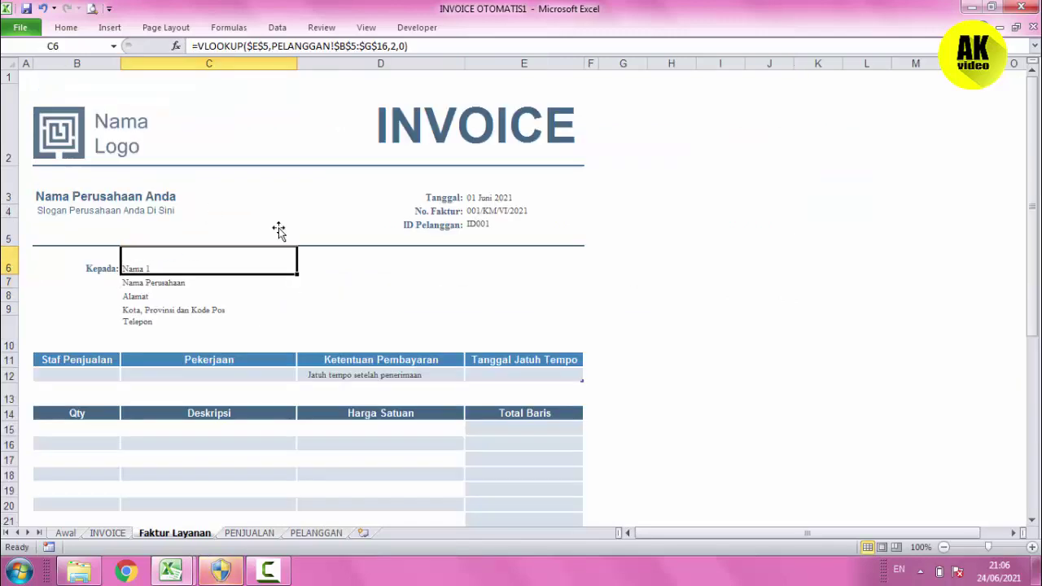
{"action": "left_click_drag", "start_coordinate": [407, 47], "coordinate": [188, 49]}
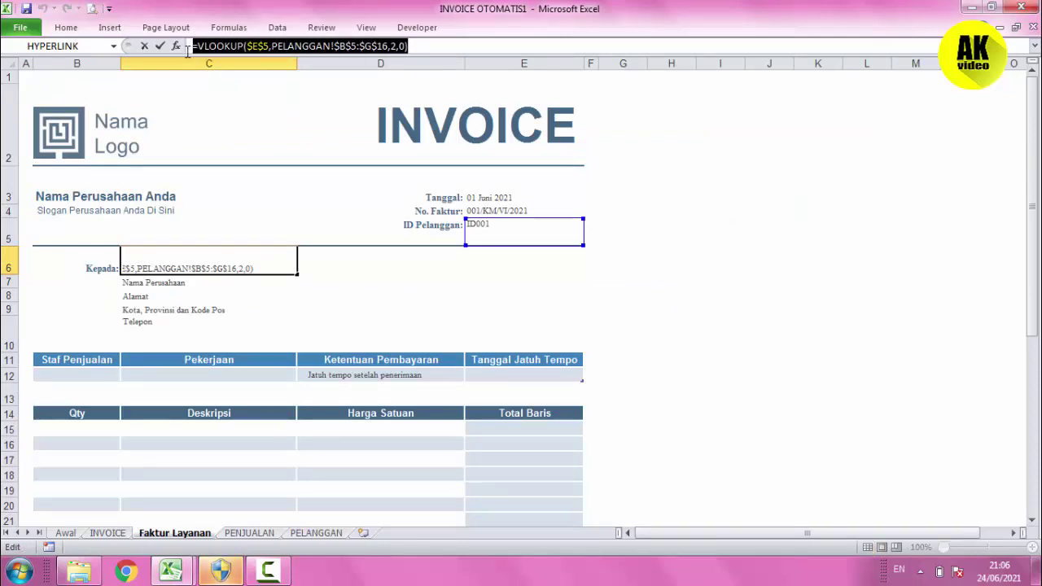
{"action": "key", "text": "Return"}
{"action": "left_click_drag", "start_coordinate": [286, 47], "coordinate": [192, 48]}
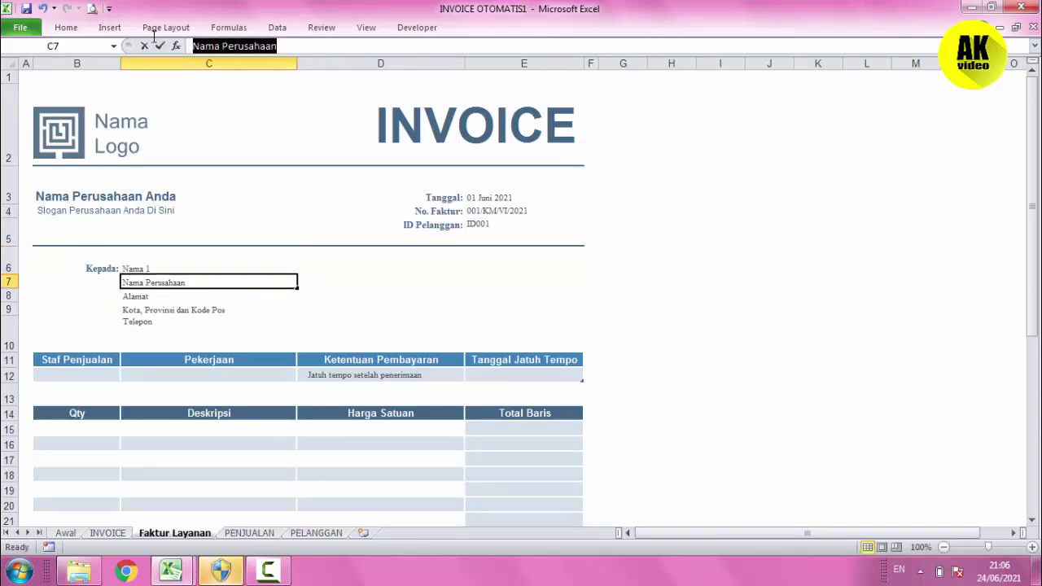
{"action": "key", "text": "ctrl+v"}
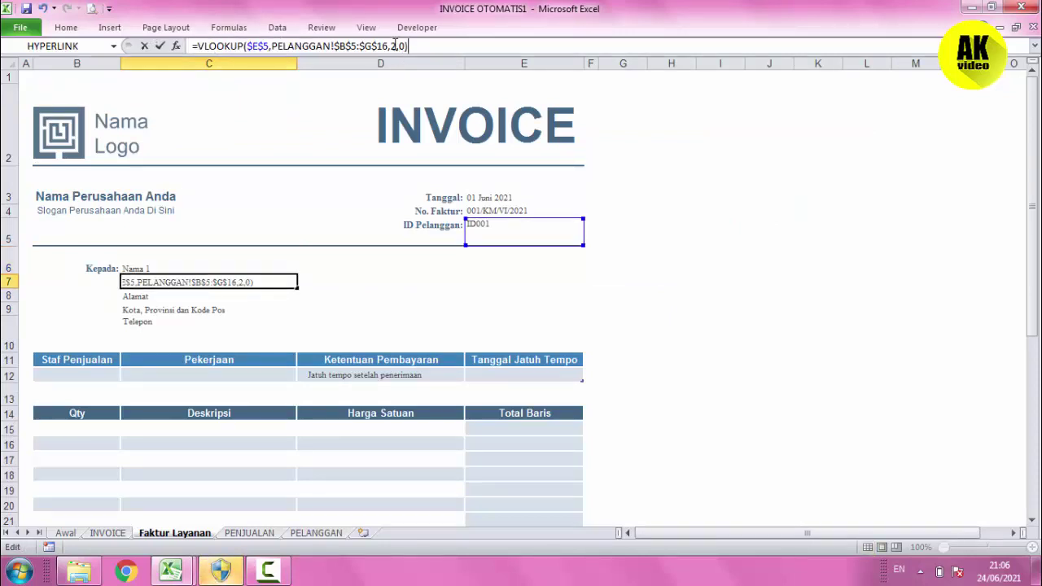
{"action": "left_click", "coordinate": [392, 46]}
{"action": "key", "text": "Return"}
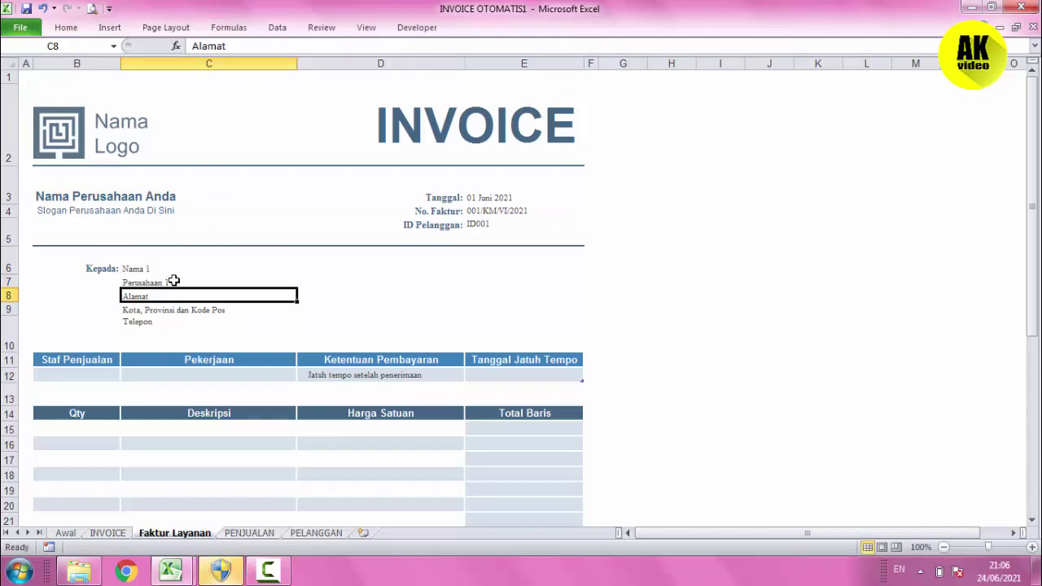
Paste the lookup into C8 with column index 4 for the address.
{"action": "left_click", "coordinate": [148, 282]}
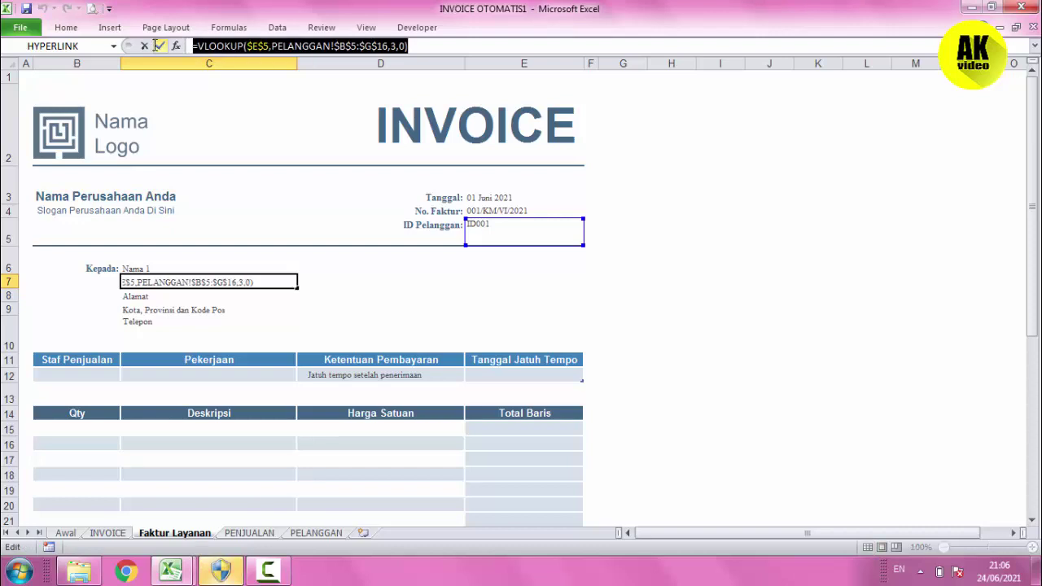
{"action": "key", "text": "Return"}
{"action": "scroll", "coordinate": [249, 58], "scroll_direction": "down", "scroll_amount": 1}
{"action": "scroll", "coordinate": [236, 90], "scroll_direction": "up", "scroll_amount": 1}
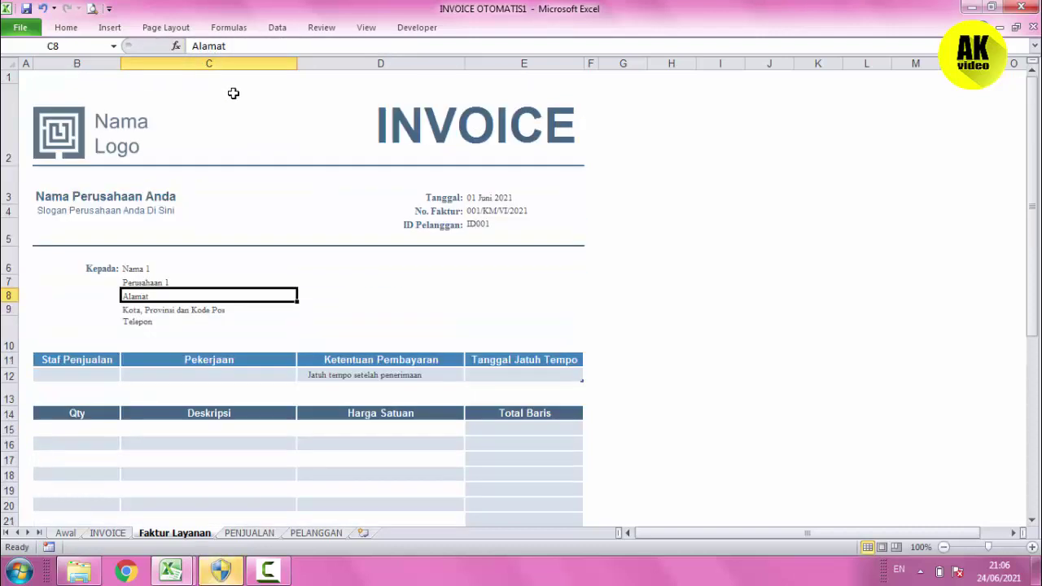
{"action": "double_click", "coordinate": [237, 46]}
{"action": "key", "text": "ctrl+v"}
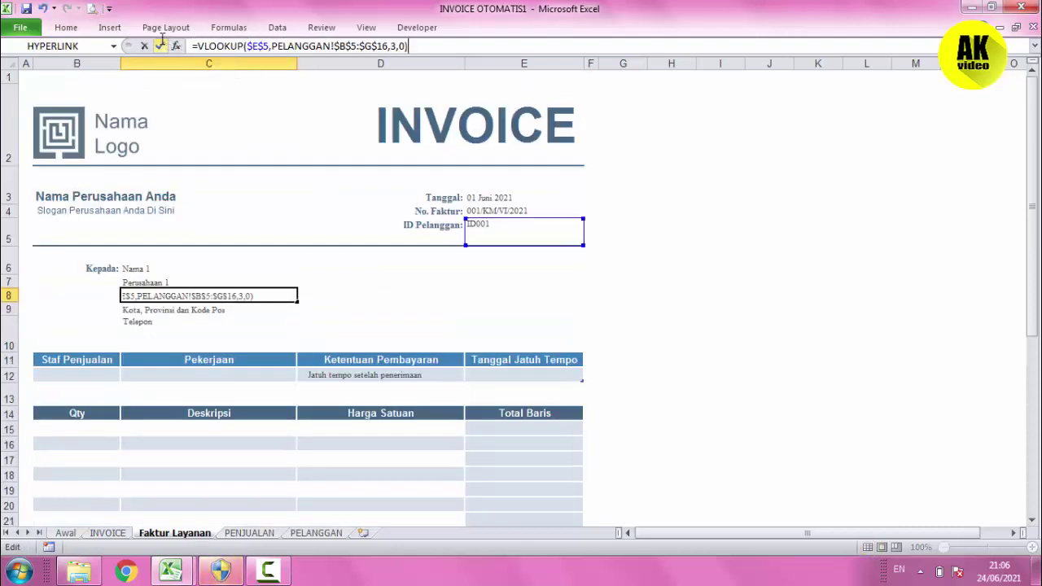
{"action": "left_click", "coordinate": [391, 45]}
{"action": "key", "text": "Delete"}
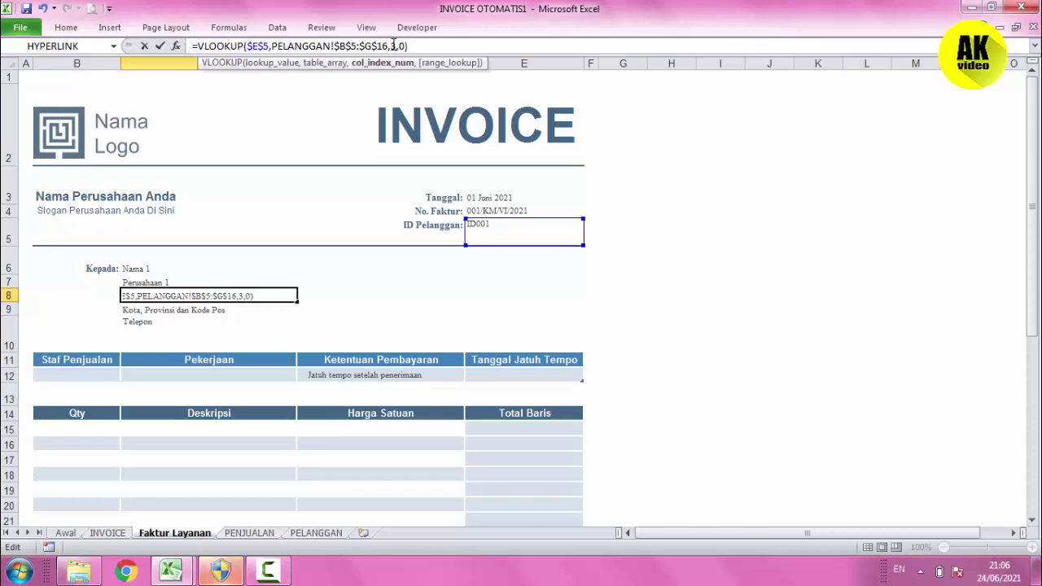
{"action": "type", "text": "4"}
{"action": "key", "text": "Return"}
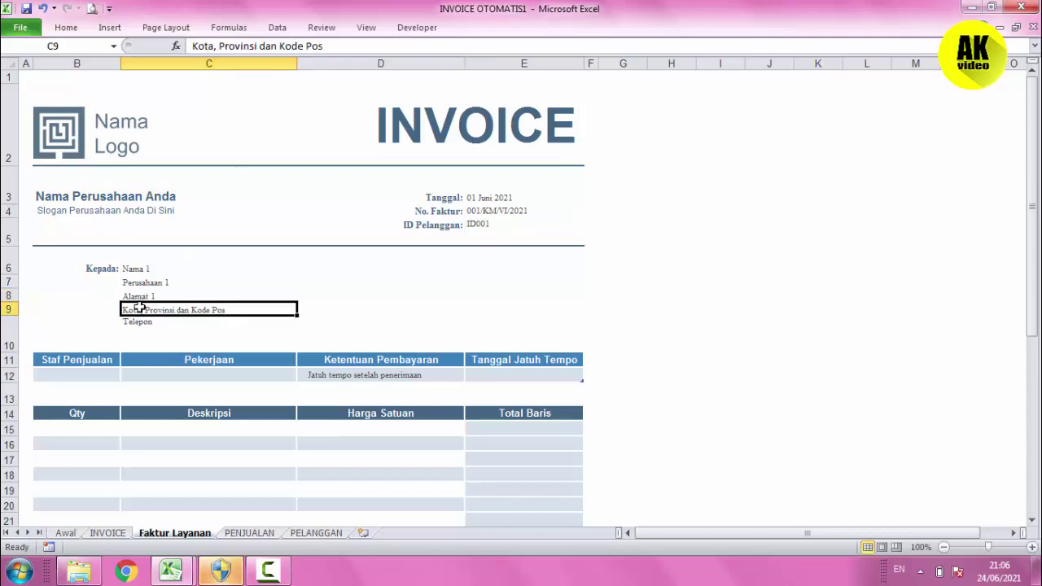
Paste the lookup into C9 with column index 5 for the city.
{"action": "left_click", "coordinate": [307, 534]}
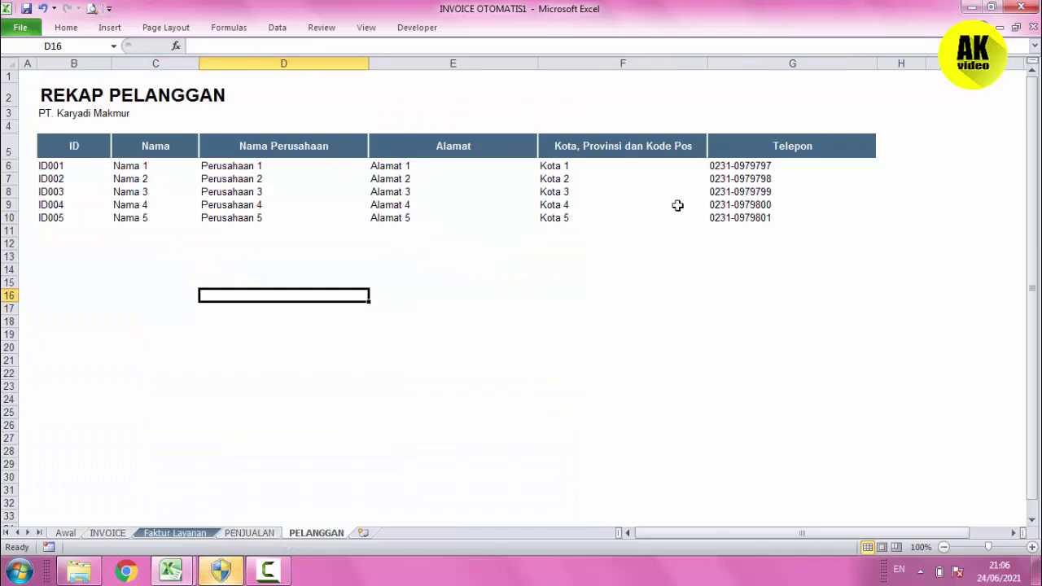
{"action": "left_click", "coordinate": [176, 533]}
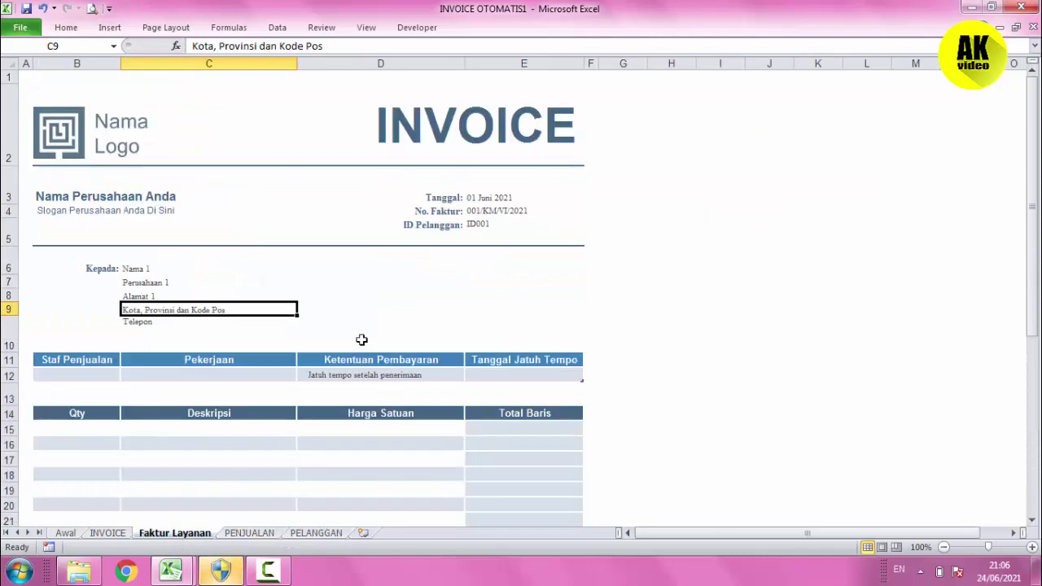
{"action": "left_click", "coordinate": [167, 296]}
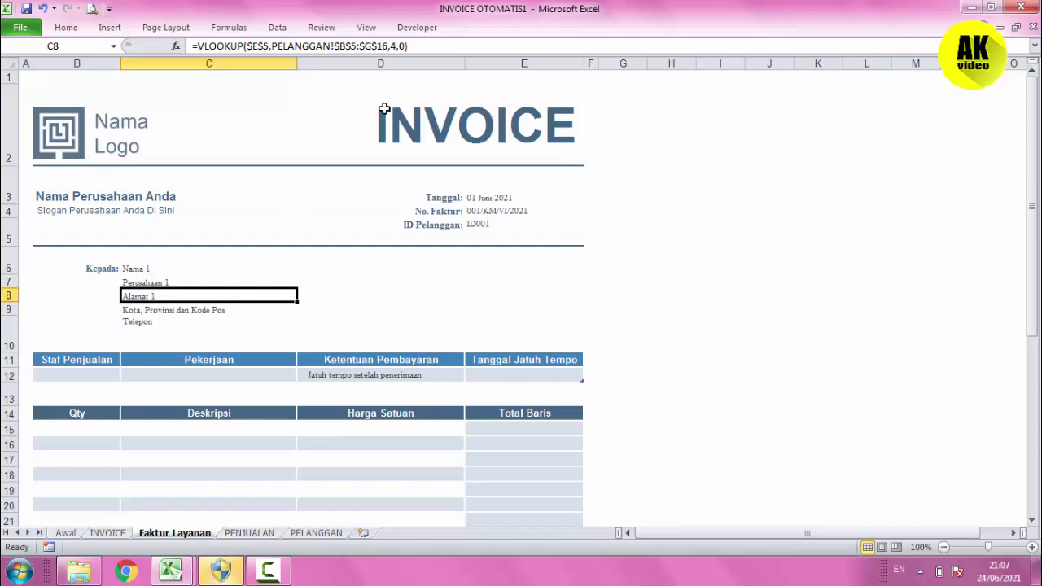
{"action": "left_click_drag", "start_coordinate": [407, 46], "coordinate": [181, 51]}
{"action": "key", "text": "ctrl+c"}
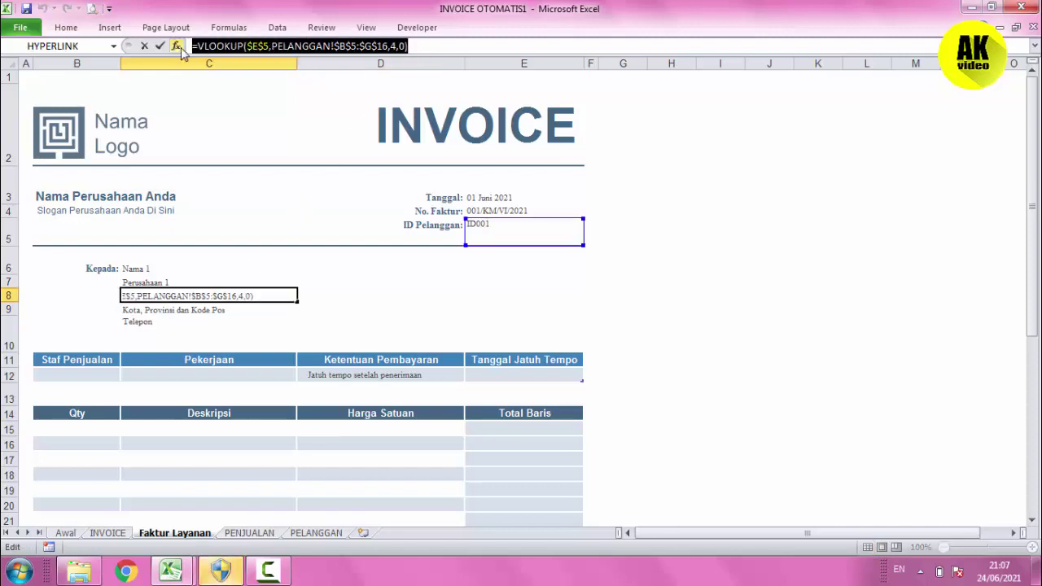
{"action": "key", "text": "Return"}
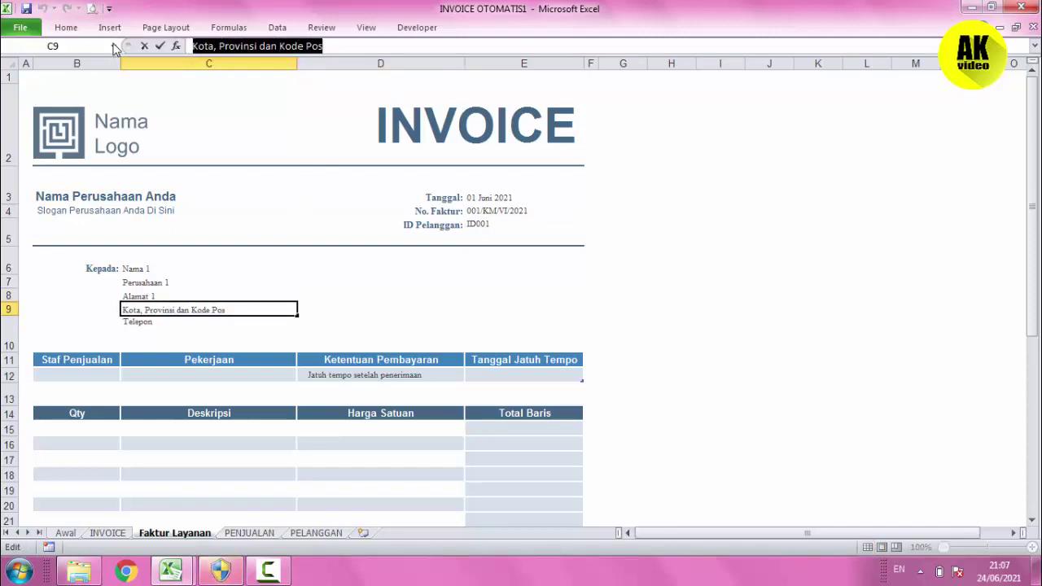
{"action": "key", "text": "ctrl+v"}
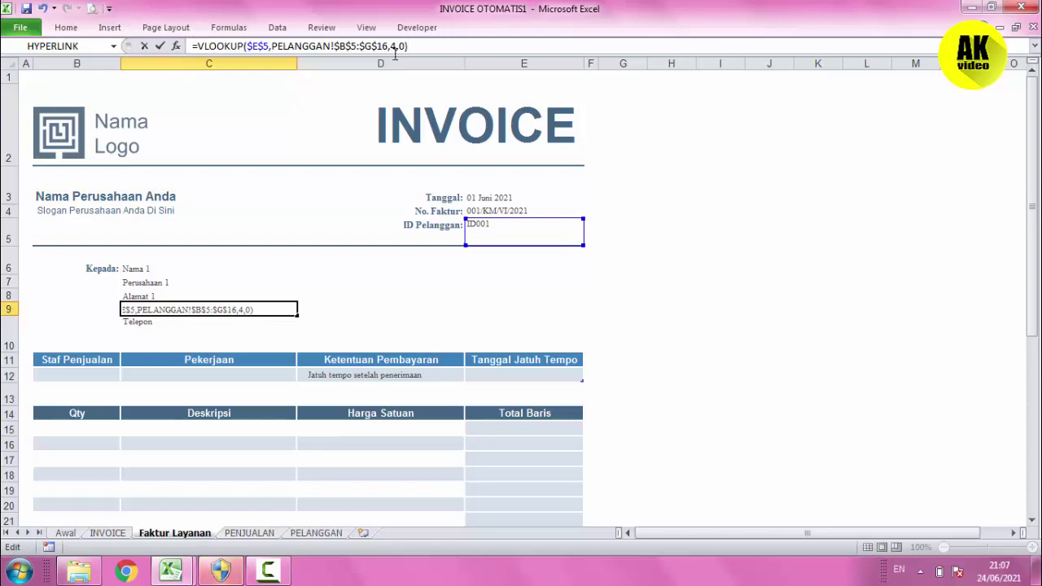
{"action": "left_click", "coordinate": [395, 46]}
{"action": "key", "text": "BackSpace"}
{"action": "type", "text": "5"}
{"action": "key", "text": "Return"}
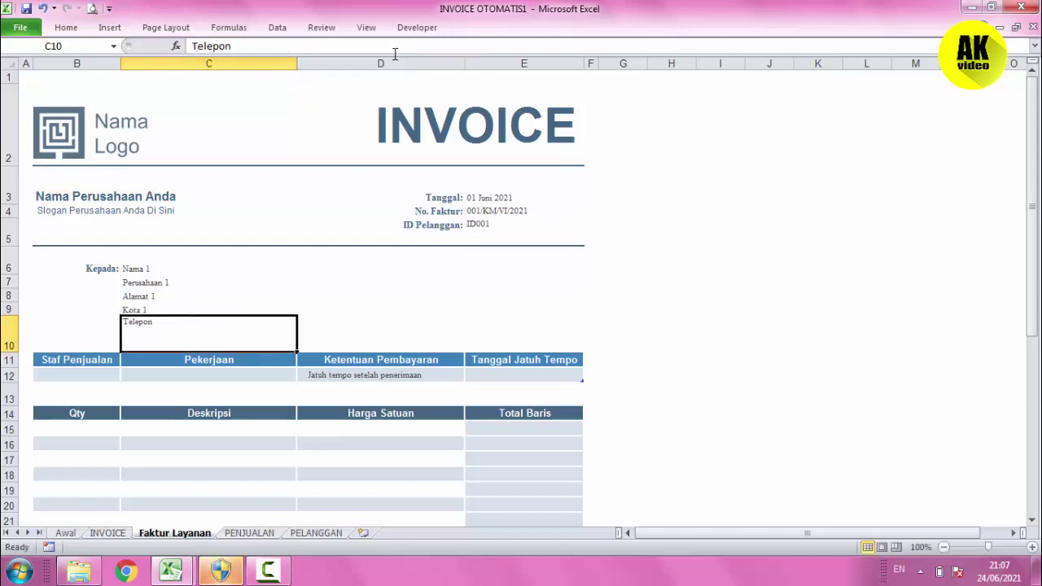
Paste the lookup formula into C10 to pull the customer's phone number.
{"action": "left_click_drag", "start_coordinate": [326, 47], "coordinate": [138, 45]}
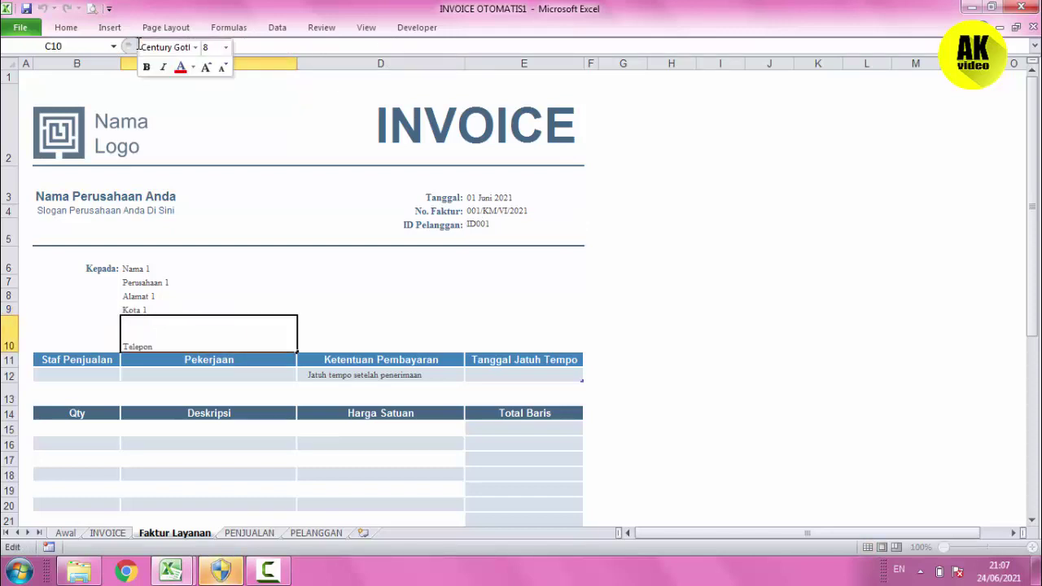
{"action": "key", "text": "ctrl+v"}
{"action": "left_click", "coordinate": [392, 47]}
{"action": "key", "text": "BackSpace"}
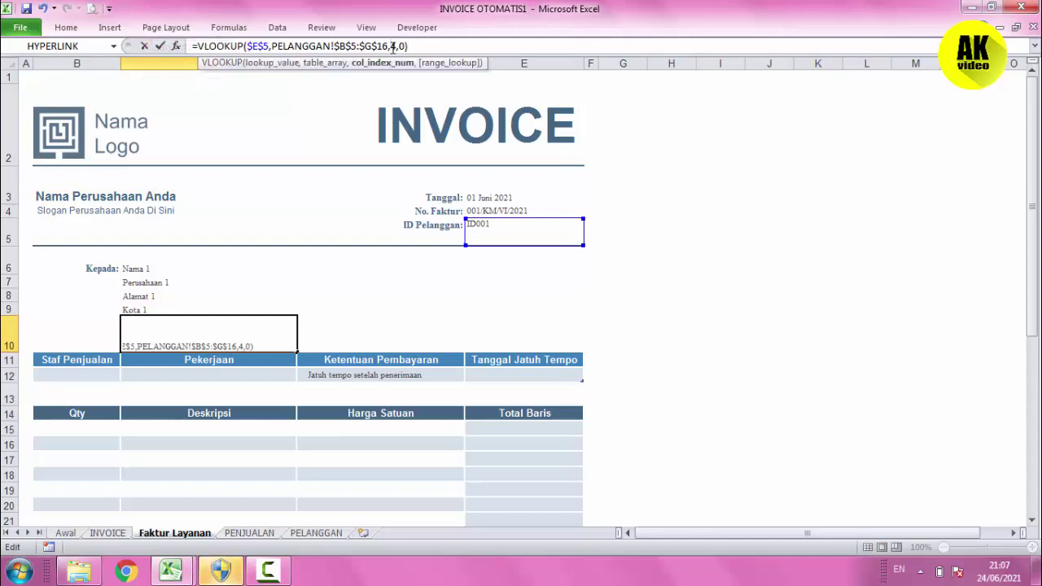
{"action": "type", "text": "5"}
{"action": "key", "text": "Return"}
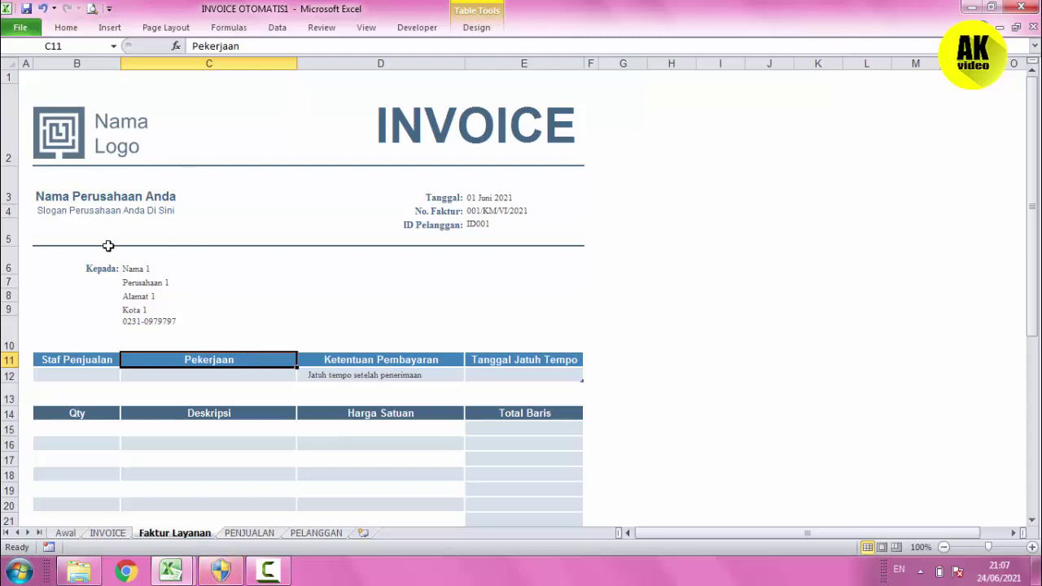
Enter the salesperson's name in B12 and the job title Admin in C12.
{"action": "scroll", "coordinate": [56, 463], "scroll_direction": "down", "scroll_amount": 6}
{"action": "scroll", "coordinate": [145, 237], "scroll_direction": "up", "scroll_amount": 3}
{"action": "scroll", "coordinate": [135, 259], "scroll_direction": "up", "scroll_amount": 2}
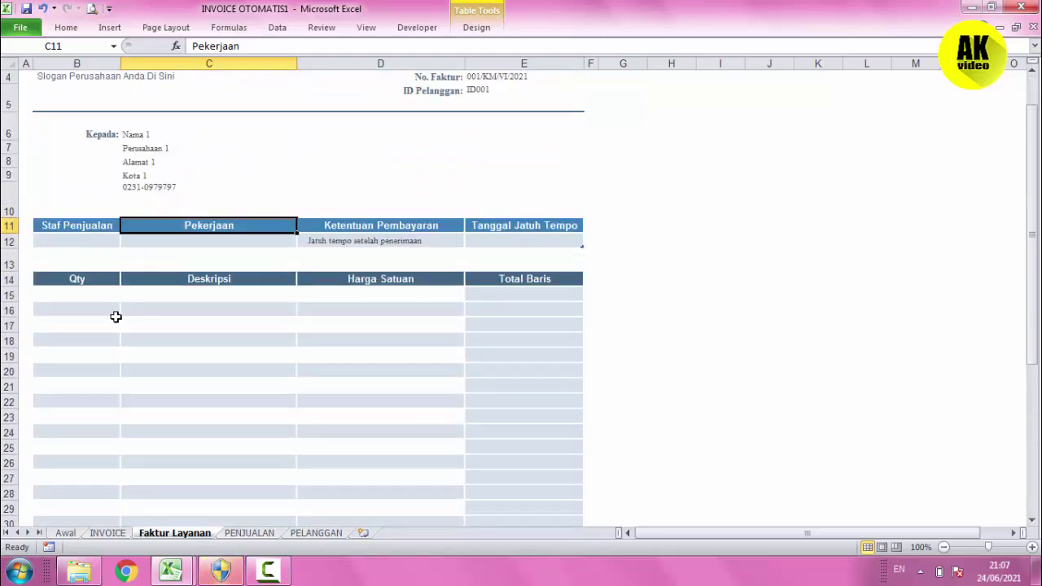
{"action": "left_click", "coordinate": [87, 244]}
{"action": "scroll", "coordinate": [213, 322], "scroll_direction": "up", "scroll_amount": 1}
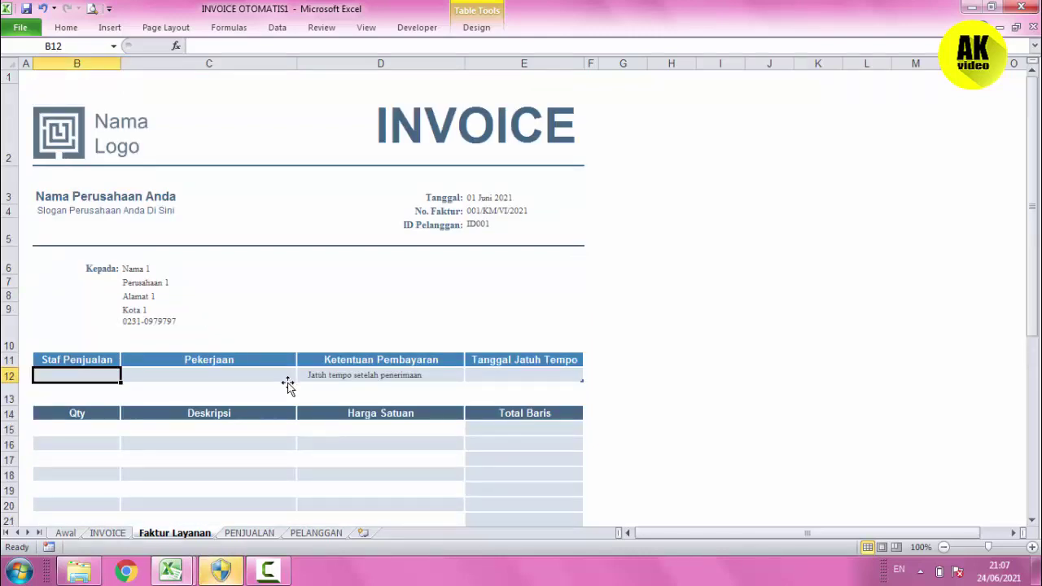
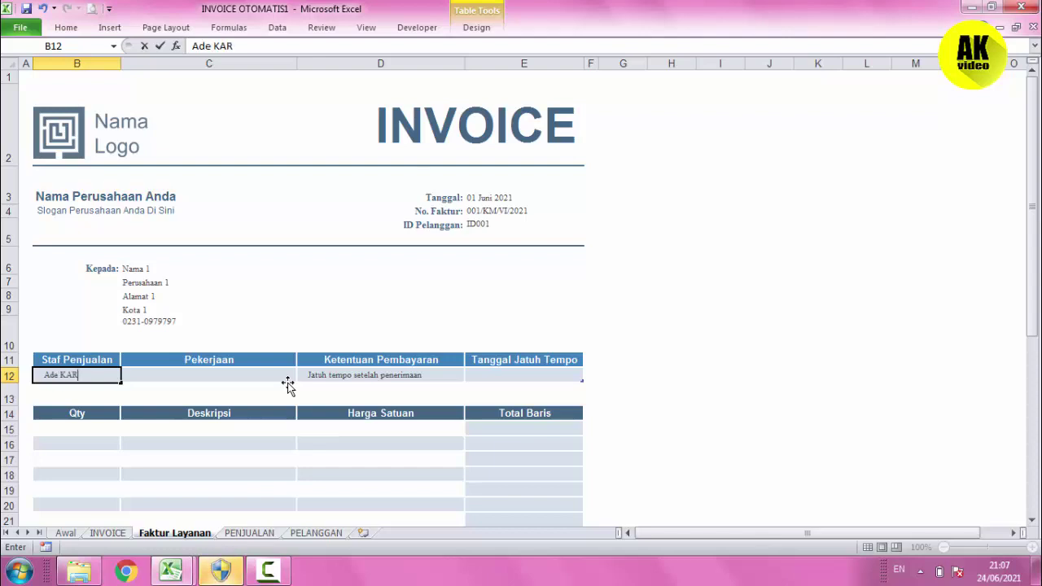
{"action": "left_click", "coordinate": [288, 384]}
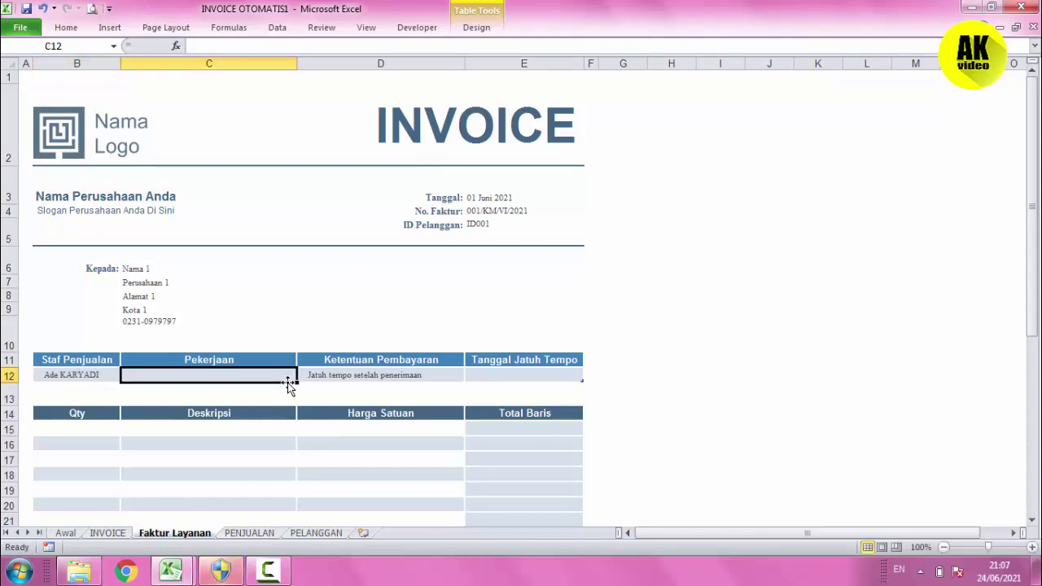
{"action": "type", "text": "aDMIN"}
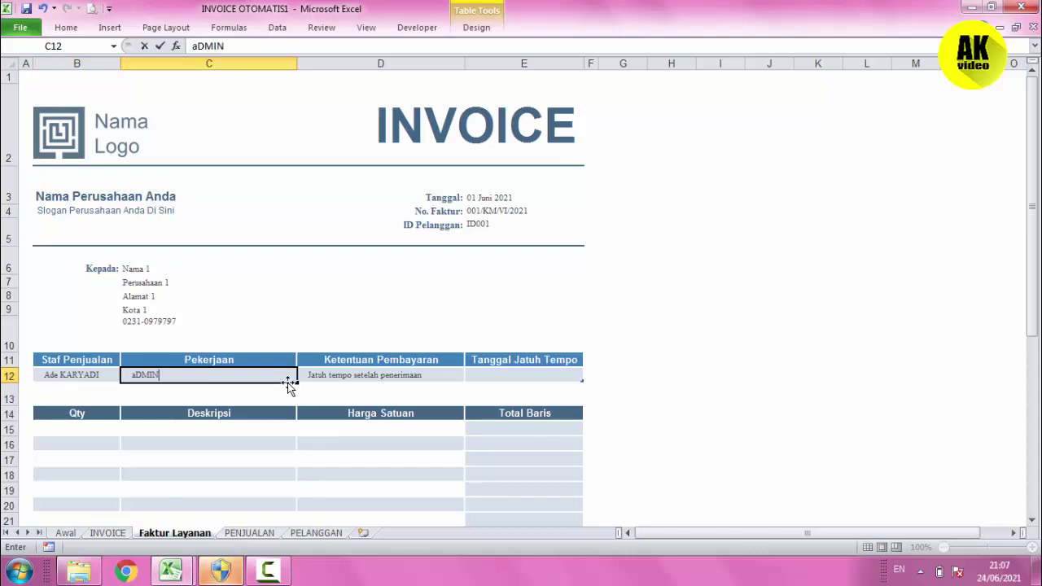
{"action": "key", "text": "Tab"}
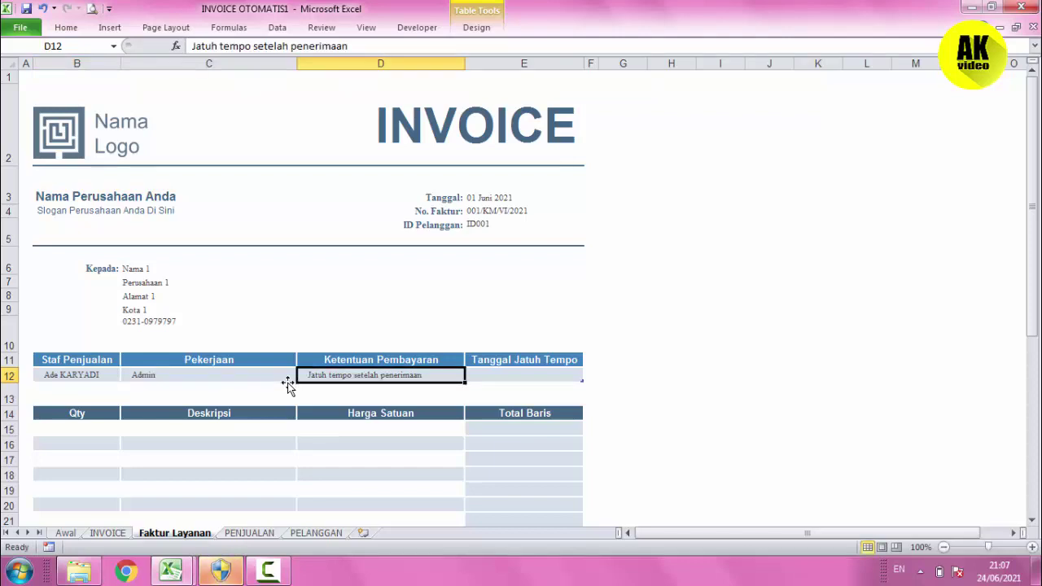
Enter =E3+30 in E12 so the due date shows 01/07/21.
{"action": "left_click", "coordinate": [530, 373]}
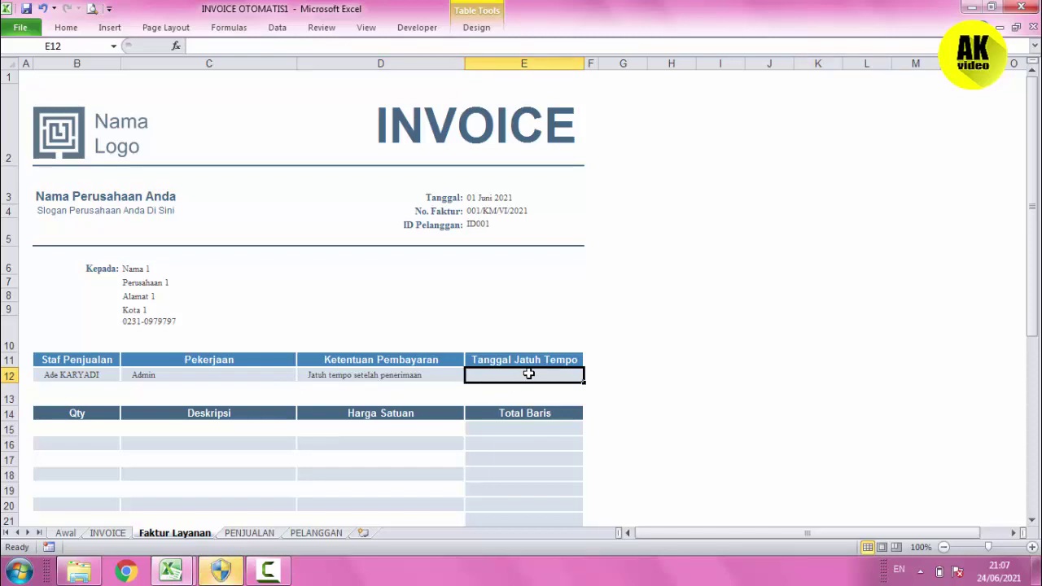
{"action": "type", "text": "="}
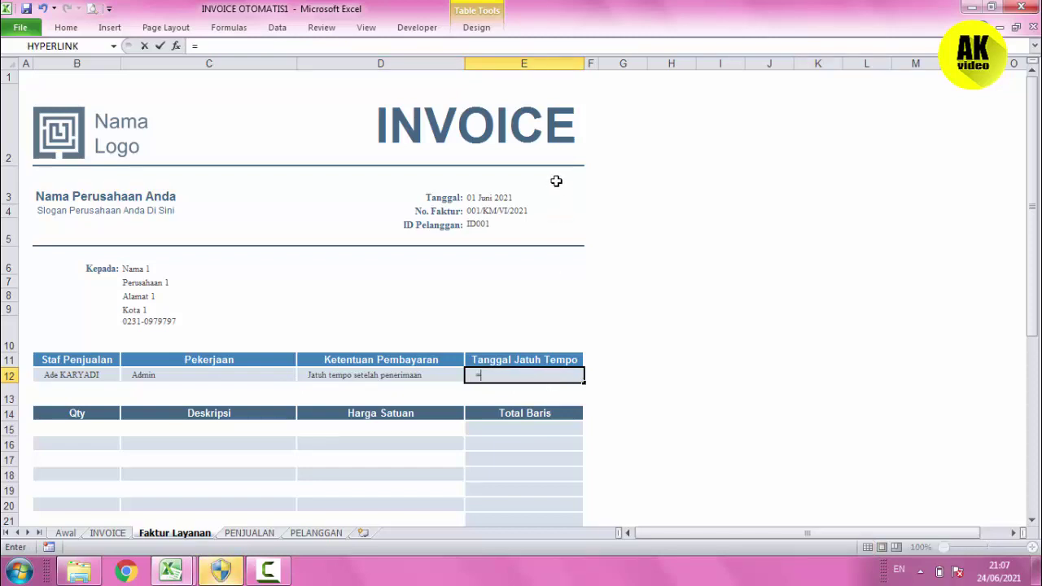
{"action": "left_click", "coordinate": [511, 197]}
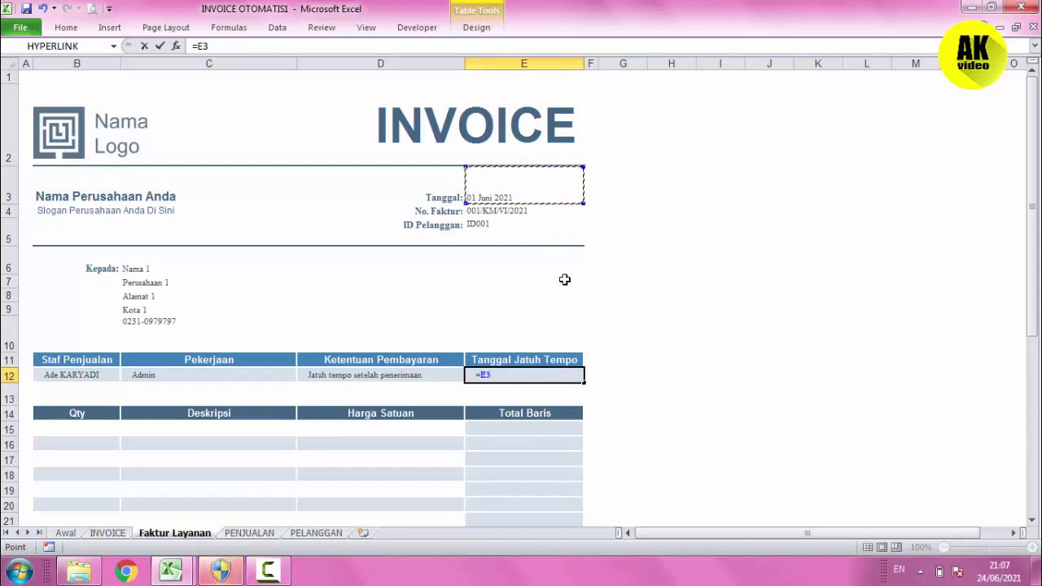
{"action": "type", "text": "+30"}
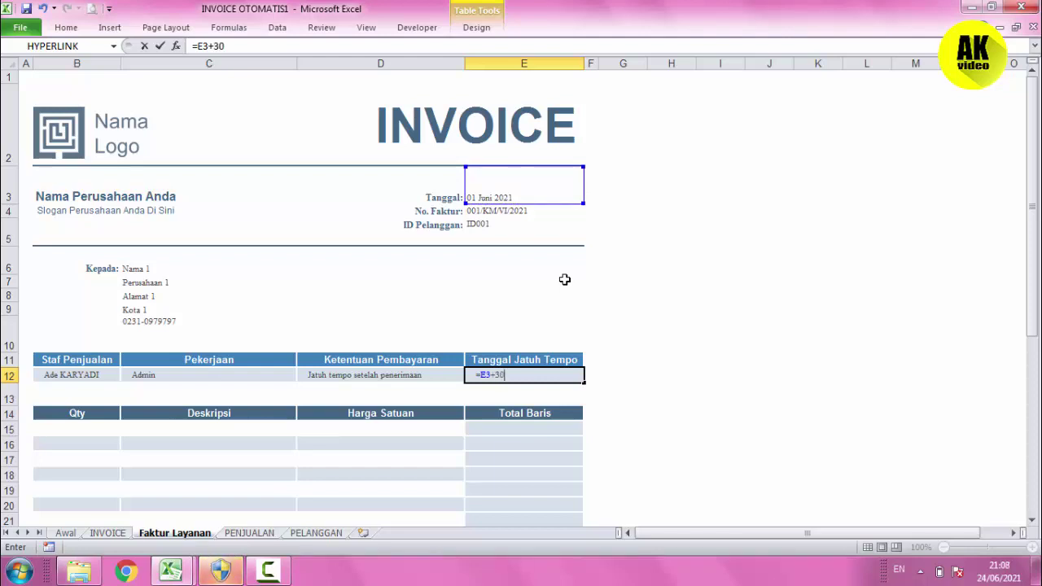
{"action": "key", "text": "Return"}
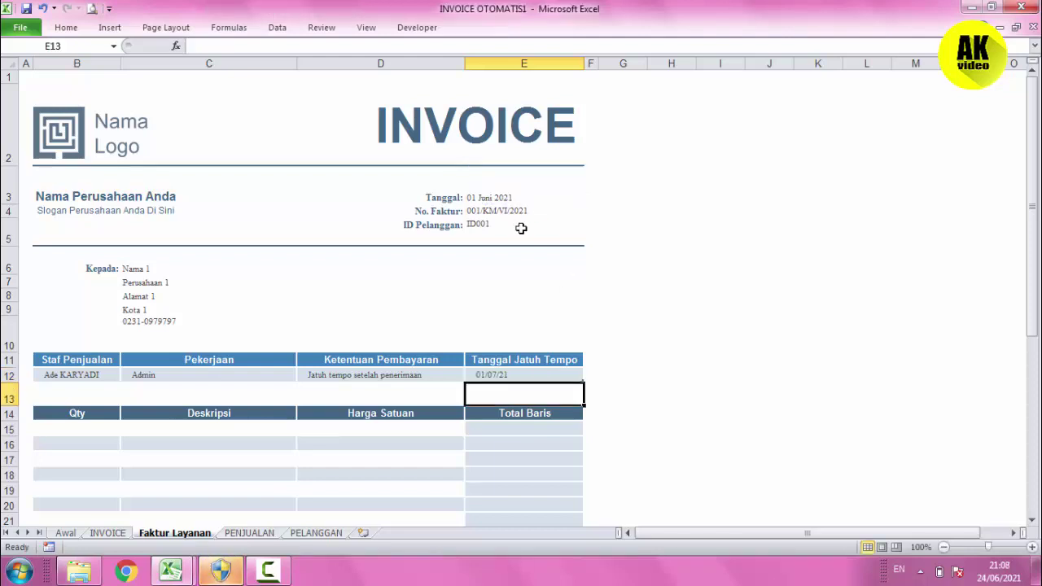
{"action": "left_click", "coordinate": [525, 363]}
{"action": "left_click", "coordinate": [511, 376]}
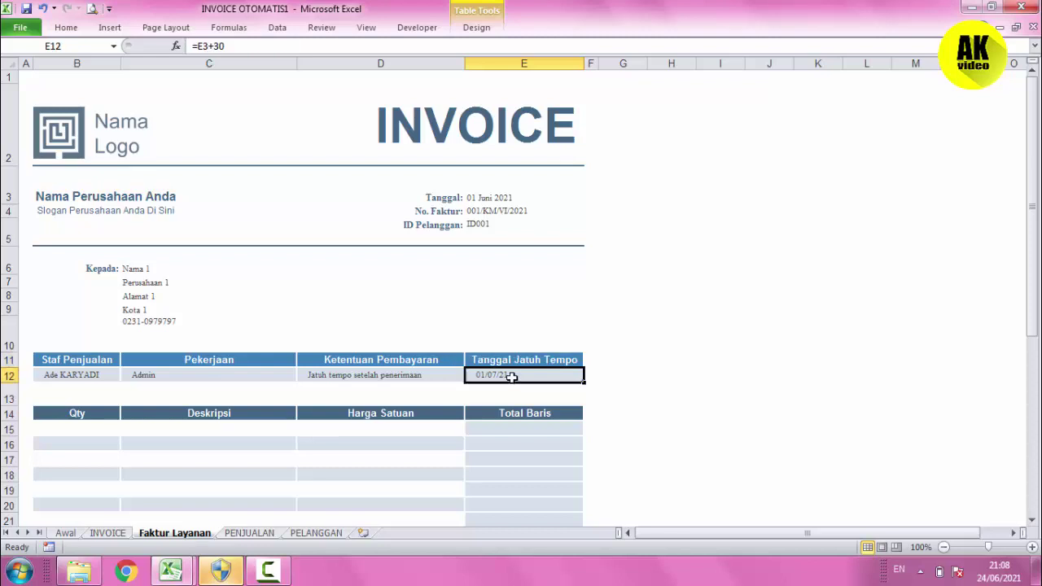
{"action": "left_click", "coordinate": [727, 263]}
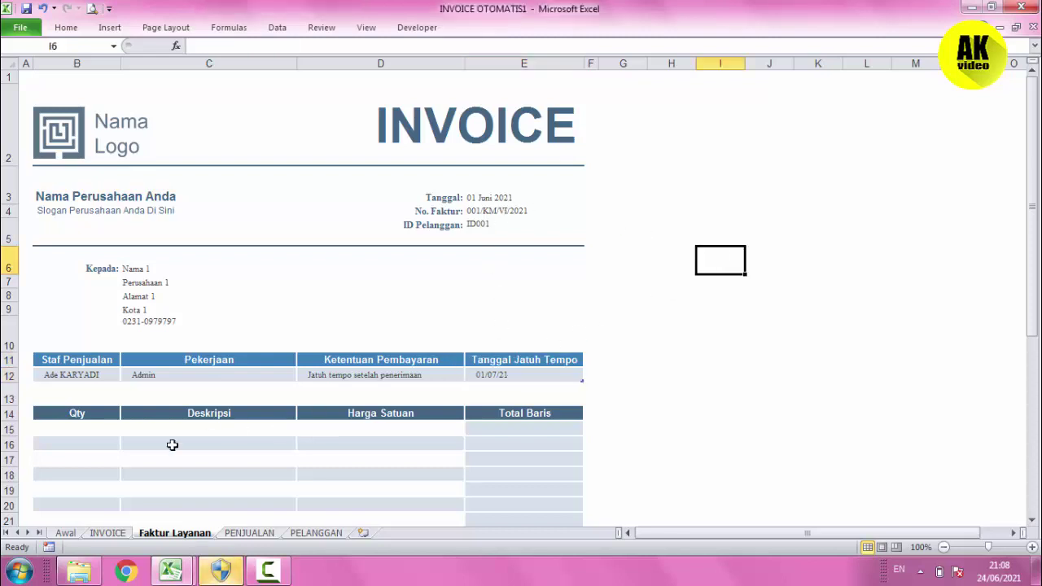
Enter the starting line number 1 in A15.
{"action": "left_click", "coordinate": [84, 430]}
{"action": "left_click", "coordinate": [30, 428]}
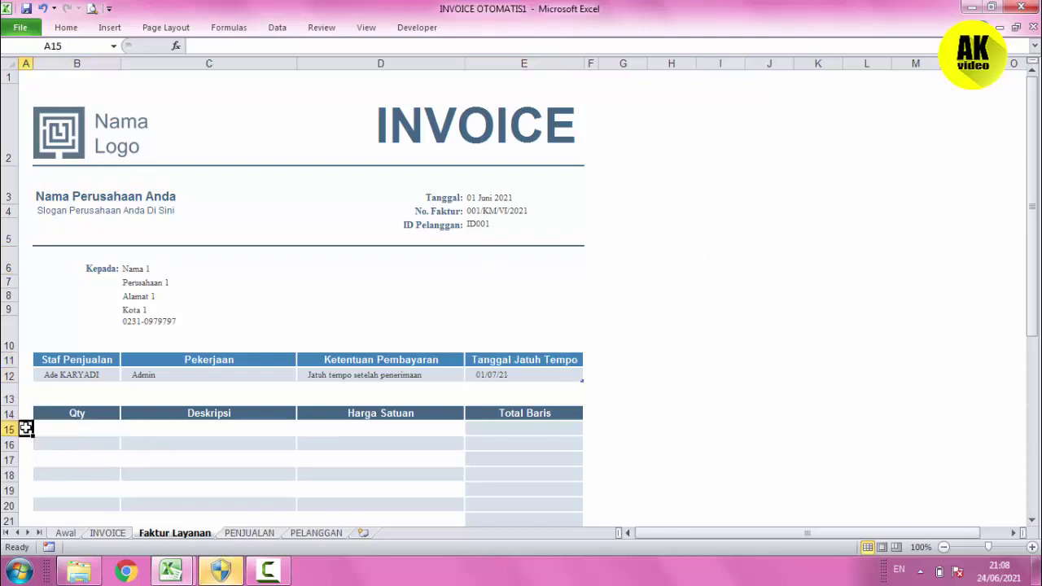
{"action": "scroll", "coordinate": [71, 455], "scroll_direction": "down", "scroll_amount": 3}
{"action": "scroll", "coordinate": [65, 414], "scroll_direction": "up", "scroll_amount": 1}
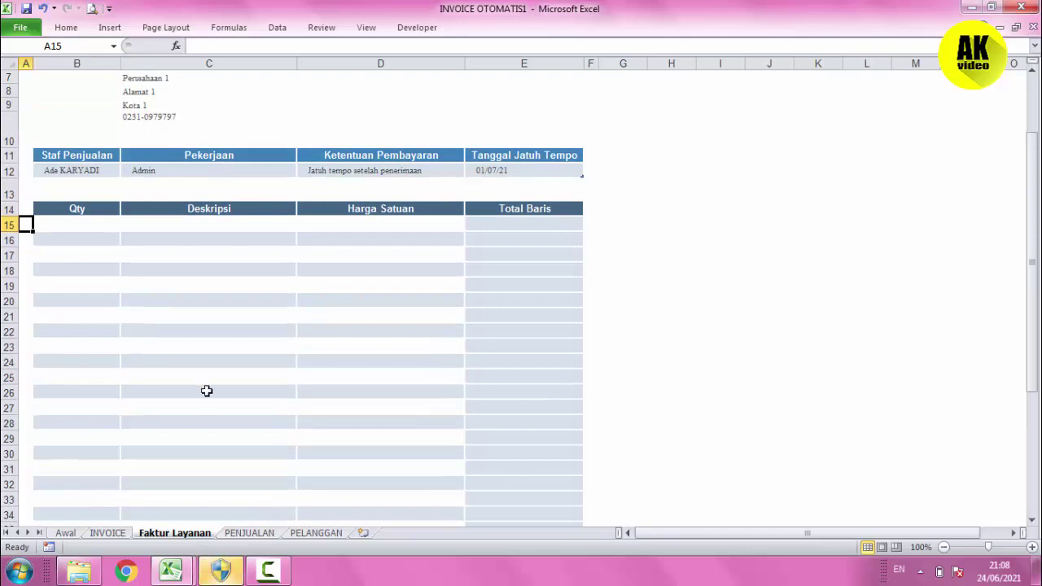
{"action": "scroll", "coordinate": [208, 409], "scroll_direction": "up", "scroll_amount": 1}
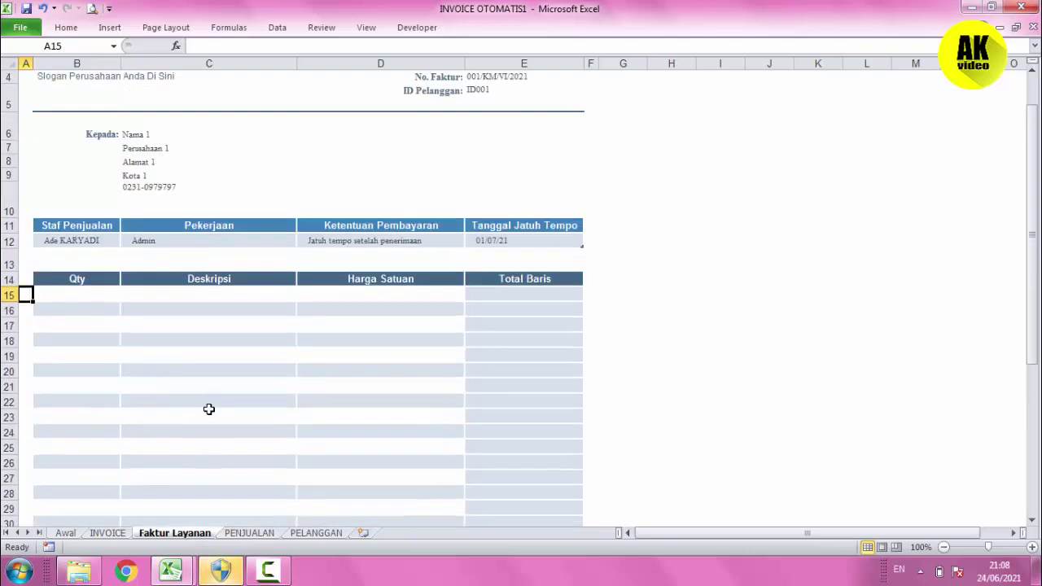
{"action": "type", "text": "1"}
{"action": "key", "text": "ctrl+Return"}
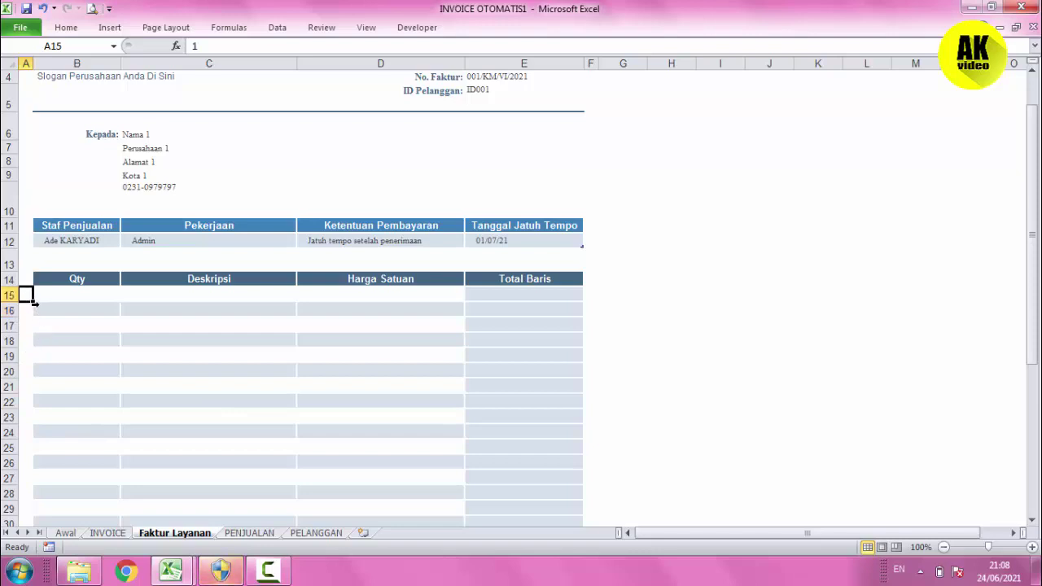
Fill A15:A34 as a series numbered 1 to 20.
{"action": "left_click_drag", "start_coordinate": [33, 302], "coordinate": [37, 533]}
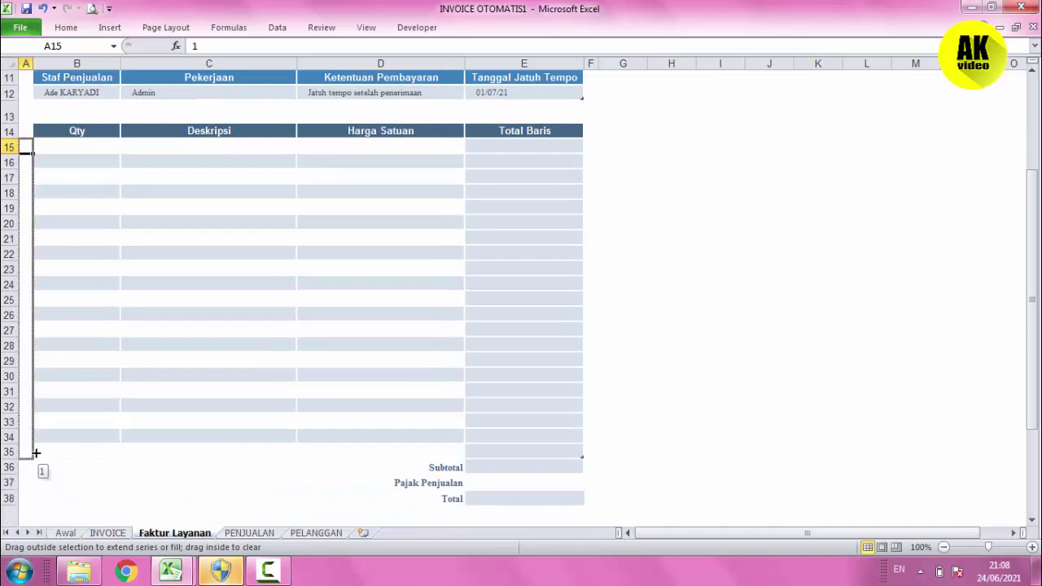
{"action": "left_click_drag", "start_coordinate": [37, 533], "coordinate": [33, 444]}
{"action": "left_click", "coordinate": [43, 453]}
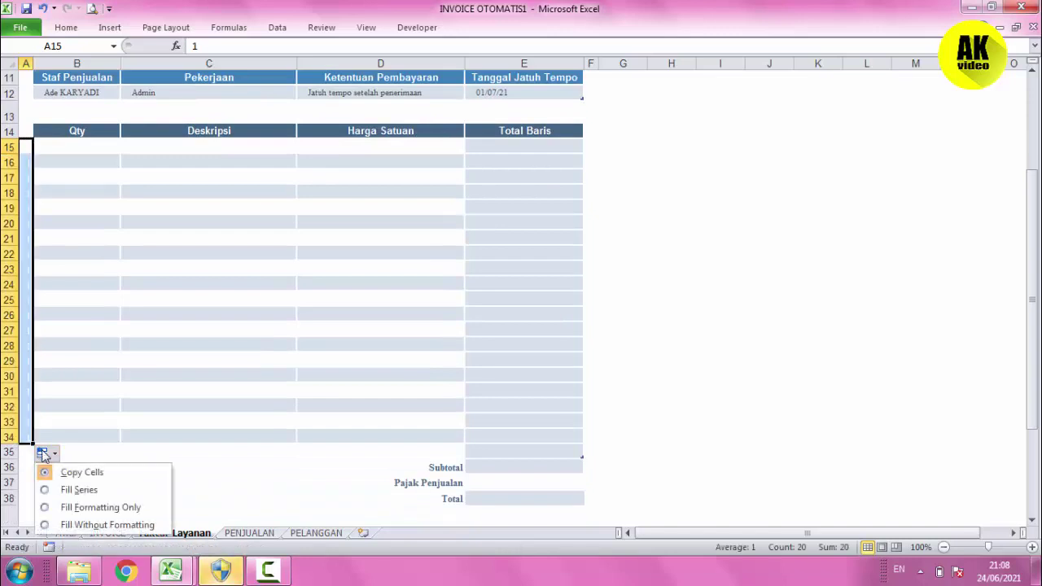
{"action": "left_click", "coordinate": [61, 490]}
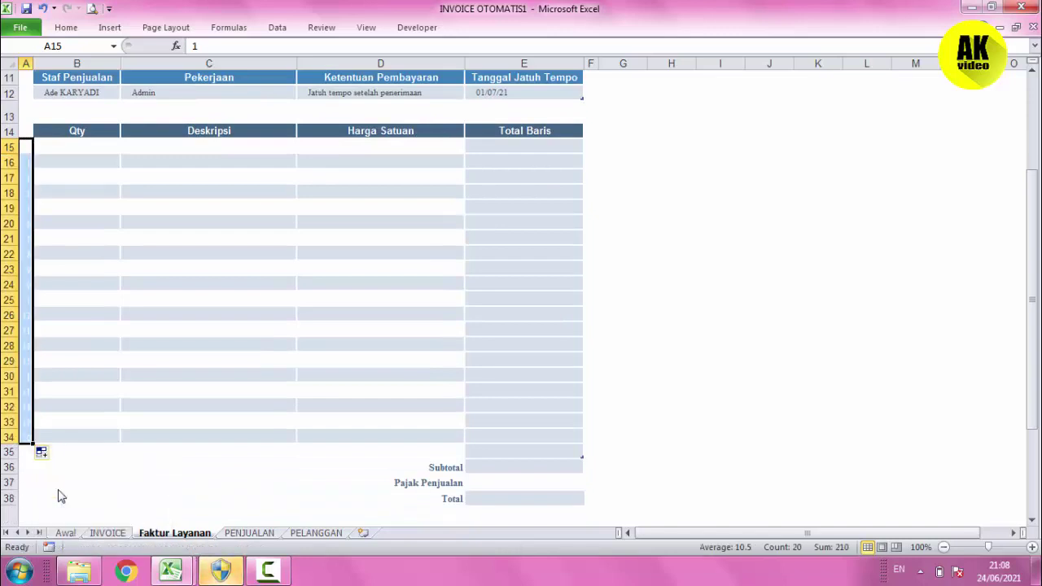
{"action": "left_click", "coordinate": [66, 26]}
{"action": "left_click", "coordinate": [165, 223]}
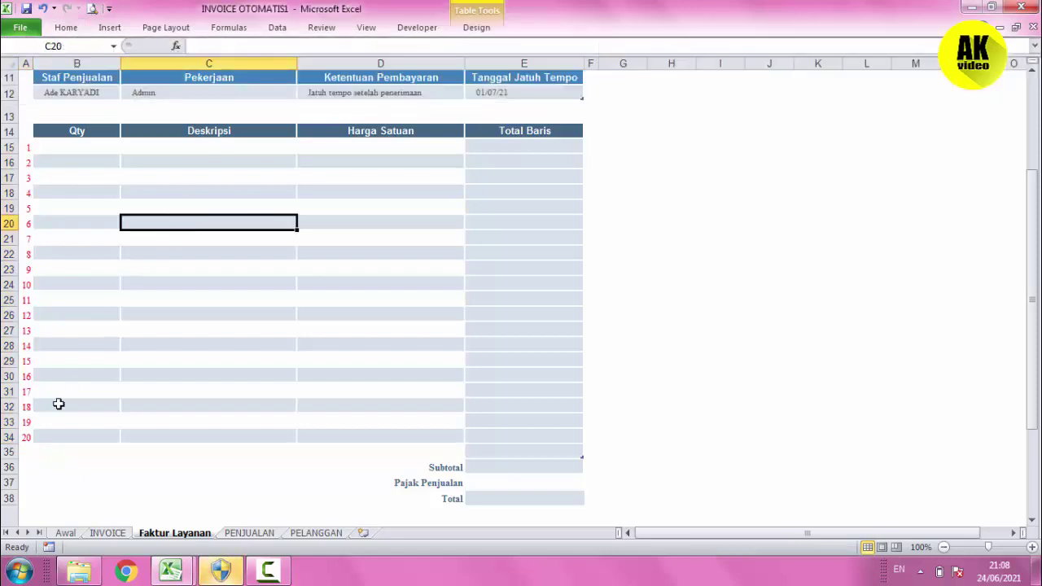
{"action": "scroll", "coordinate": [67, 389], "scroll_direction": "up", "scroll_amount": 4}
{"action": "scroll", "coordinate": [68, 389], "scroll_direction": "down", "scroll_amount": 4}
{"action": "scroll", "coordinate": [49, 404], "scroll_direction": "up", "scroll_amount": 2}
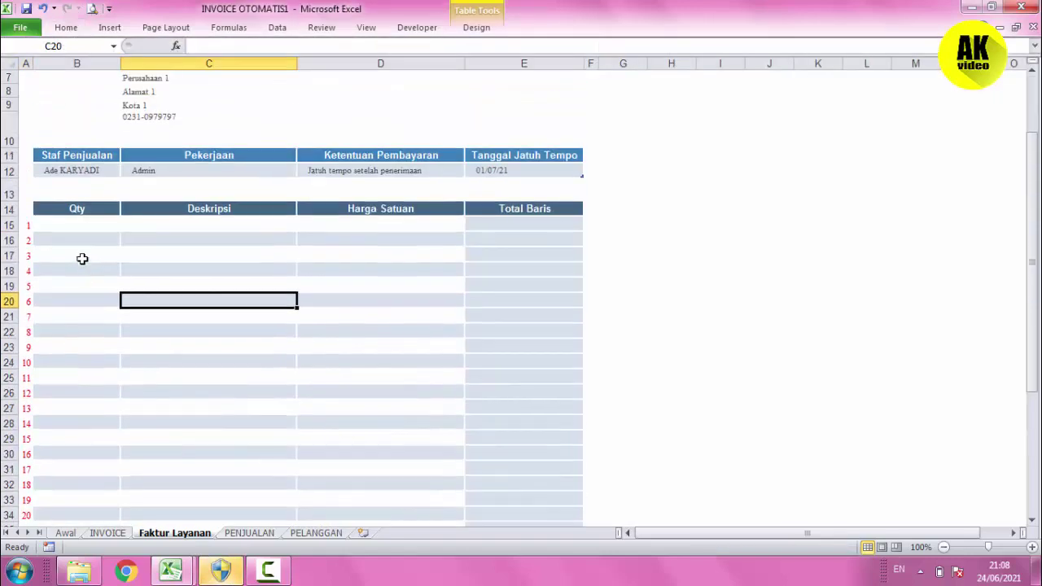
{"action": "left_click", "coordinate": [83, 220]}
{"action": "scroll", "coordinate": [154, 284], "scroll_direction": "up", "scroll_amount": 1}
{"action": "scroll", "coordinate": [155, 288], "scroll_direction": "up", "scroll_amount": 1}
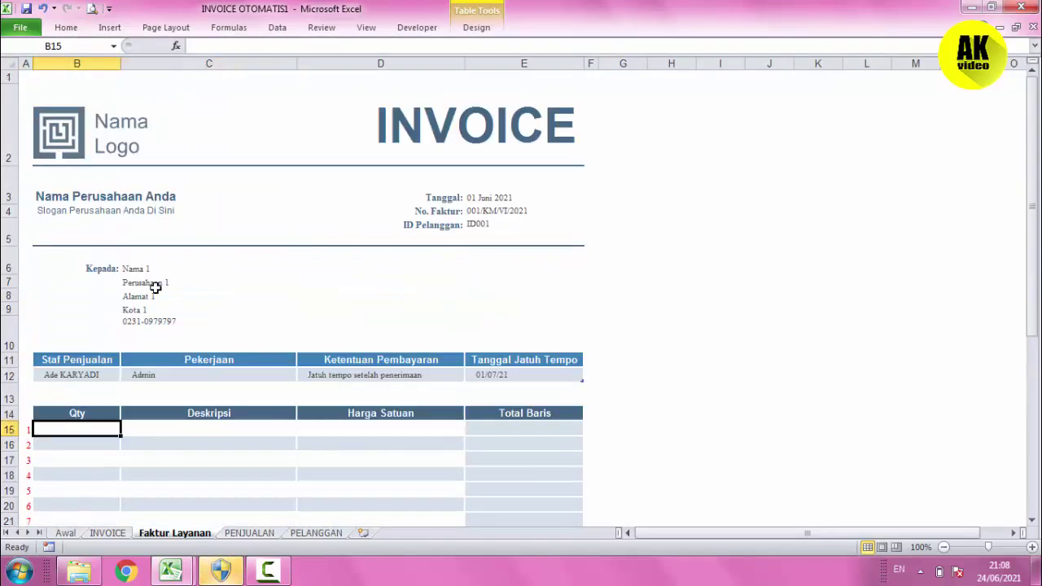
{"action": "scroll", "coordinate": [347, 360], "scroll_direction": "down", "scroll_amount": 1}
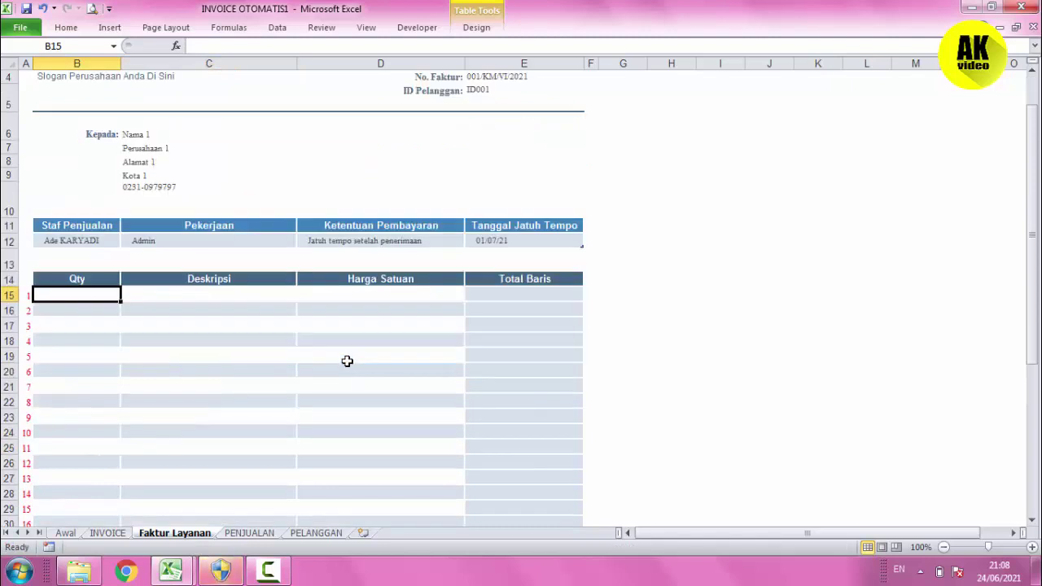
{"action": "scroll", "coordinate": [365, 344], "scroll_direction": "up", "scroll_amount": 1}
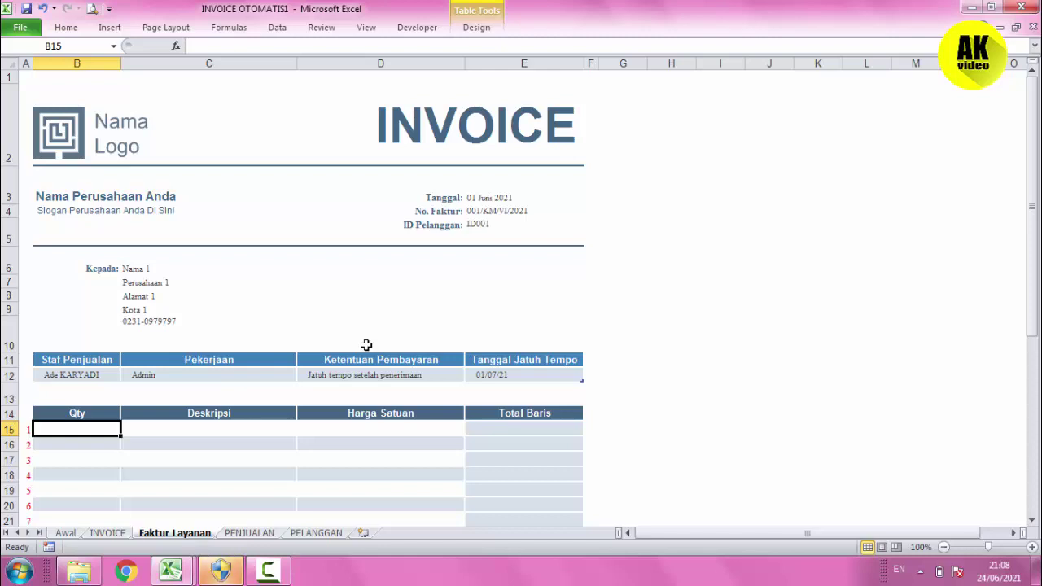
Review the ID Transaksi column on the PENJUALAN sheet.
{"action": "left_click", "coordinate": [498, 214]}
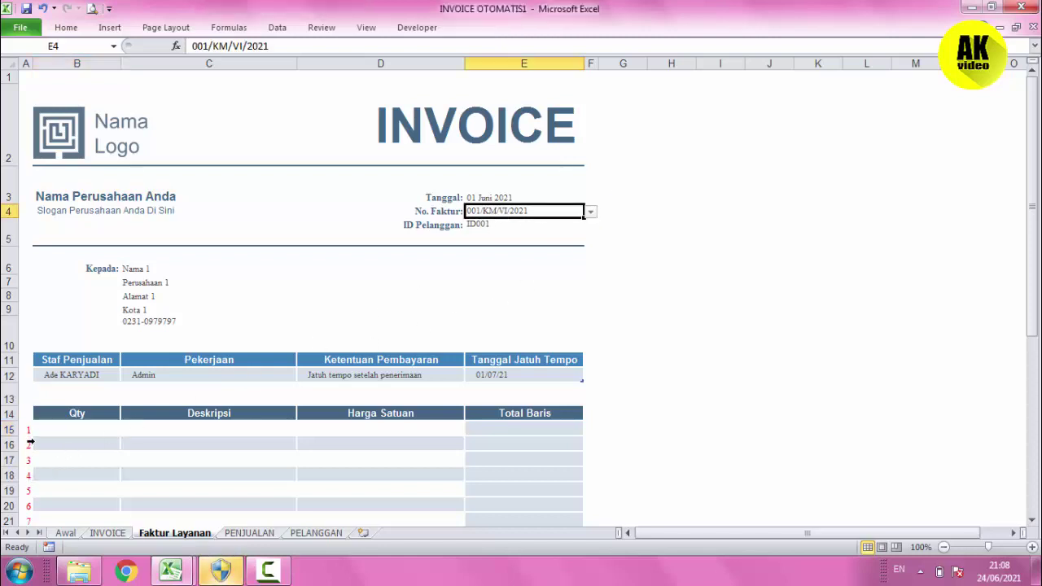
{"action": "left_click", "coordinate": [246, 533]}
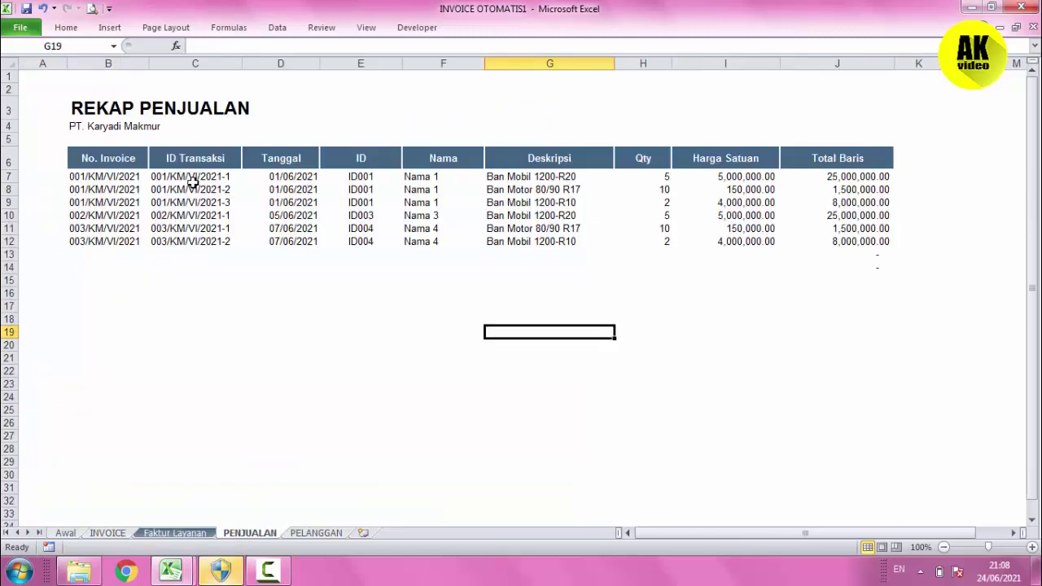
{"action": "left_click_drag", "start_coordinate": [196, 159], "coordinate": [197, 372]}
{"action": "left_click", "coordinate": [298, 333]}
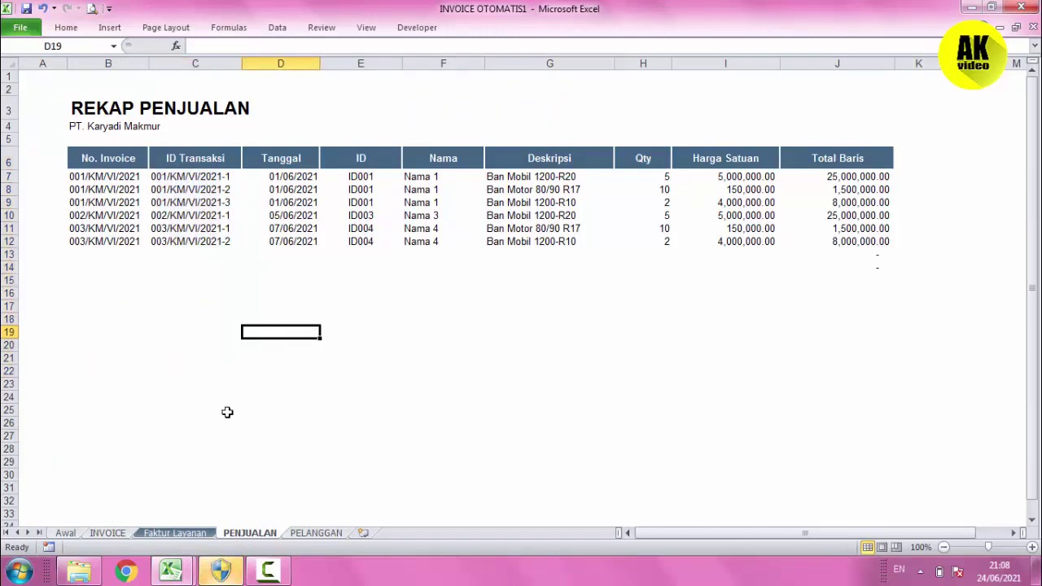
{"action": "left_click", "coordinate": [174, 533]}
Start a VLOOKUP in B15 keyed on $E$4&"-"&A15.
{"action": "left_click", "coordinate": [98, 429]}
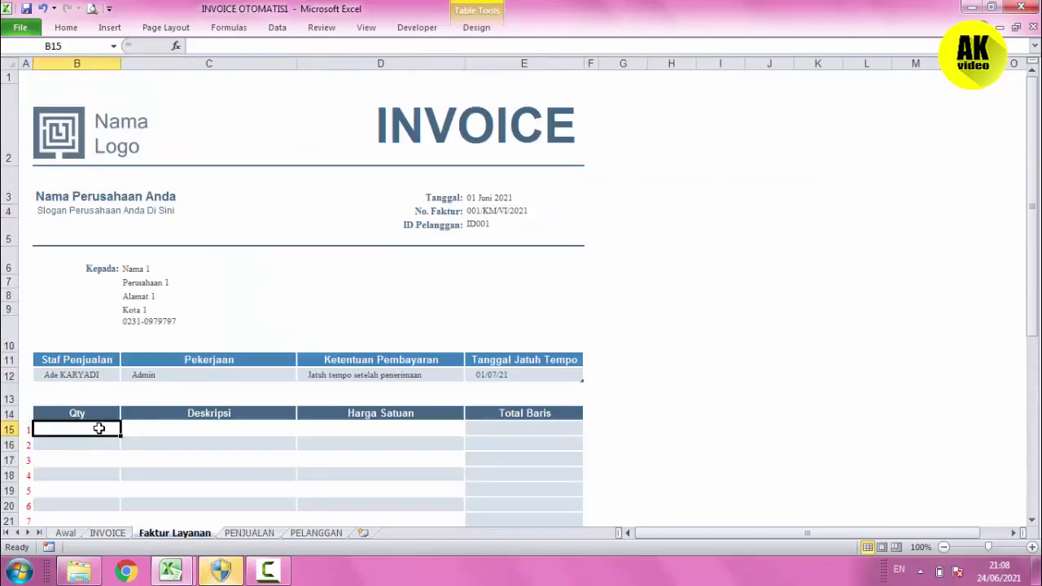
{"action": "type", "text": "="}
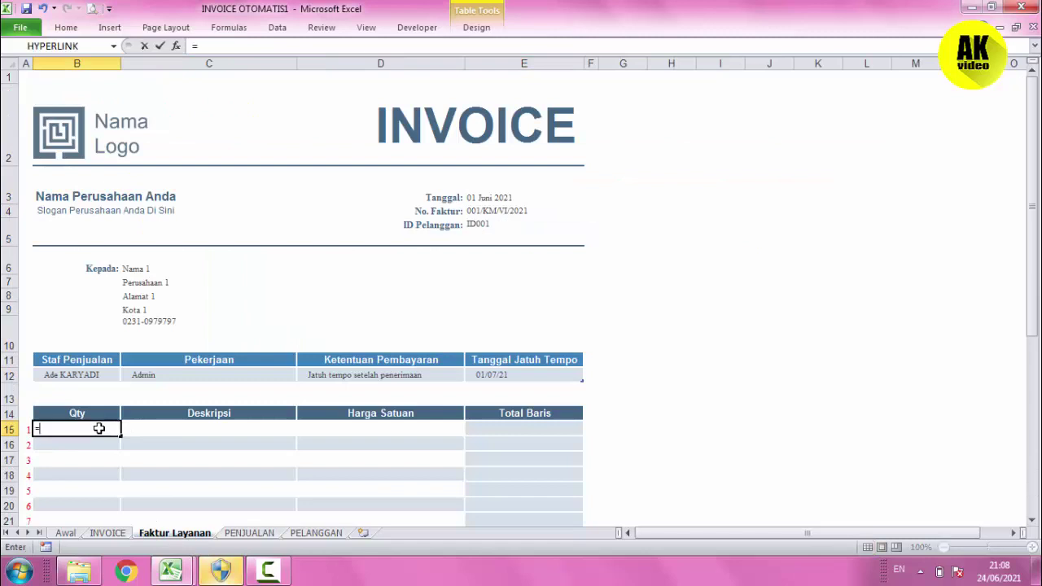
{"action": "type", "text": "vlo"}
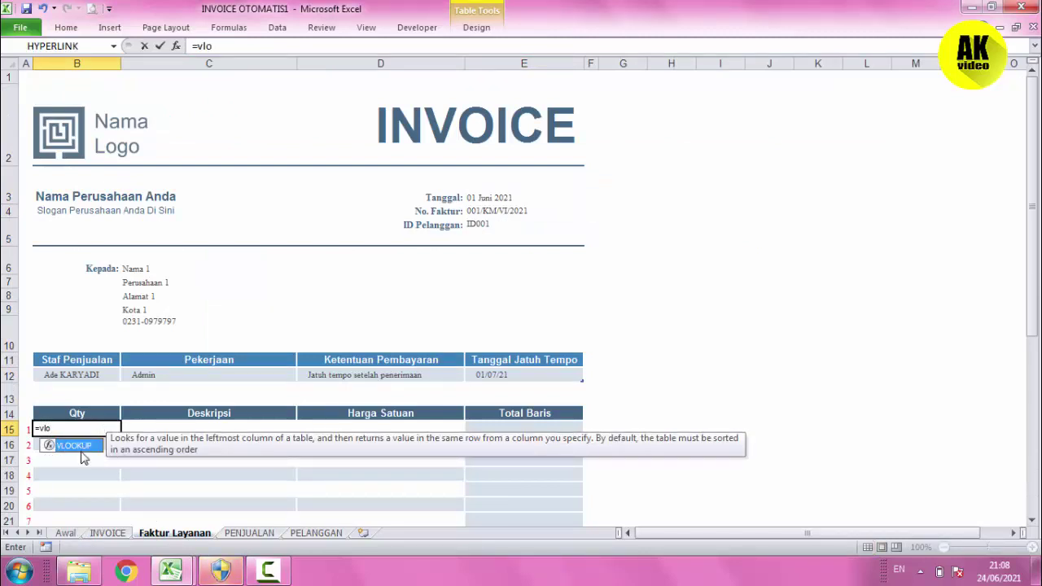
{"action": "double_click", "coordinate": [81, 452]}
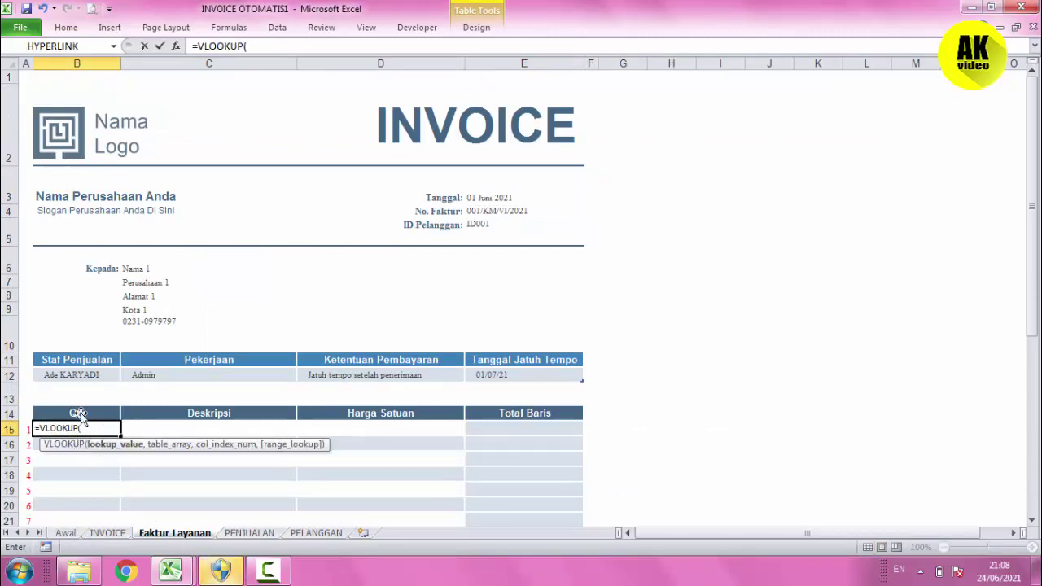
{"action": "left_click", "coordinate": [508, 214]}
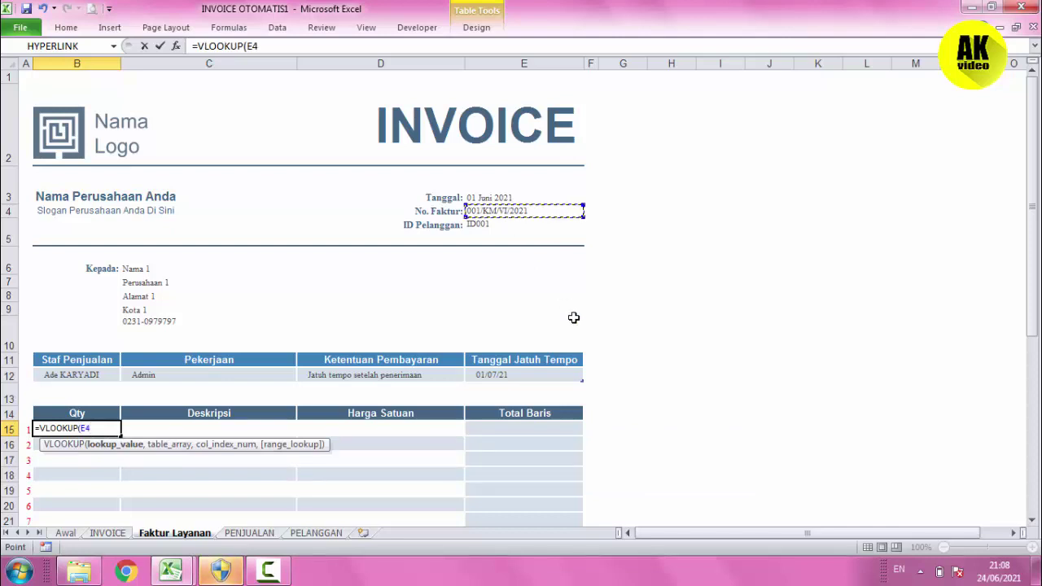
{"action": "key", "text": "F4"}
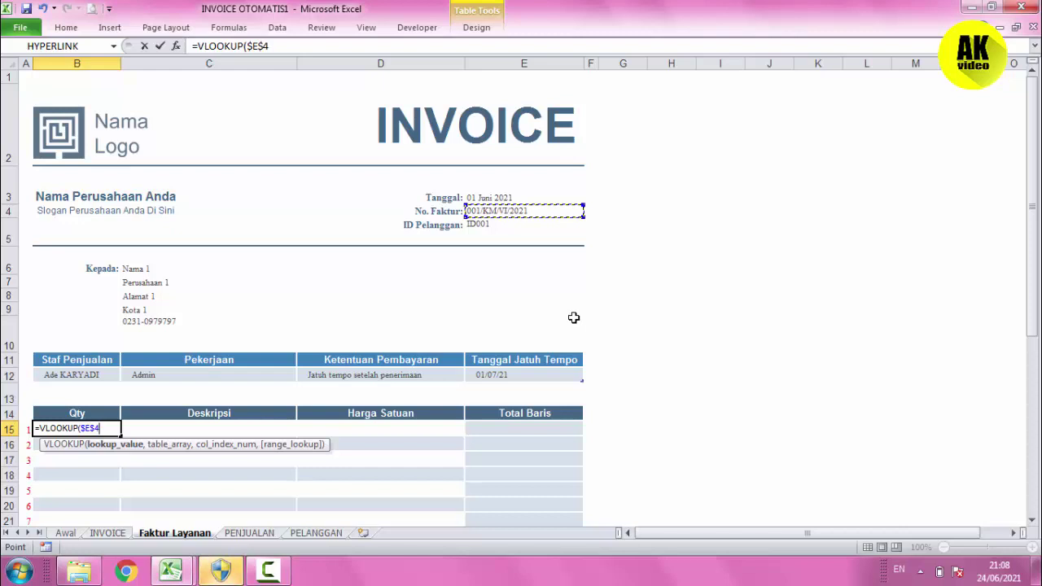
{"action": "type", "text": "&\"-\"&"}
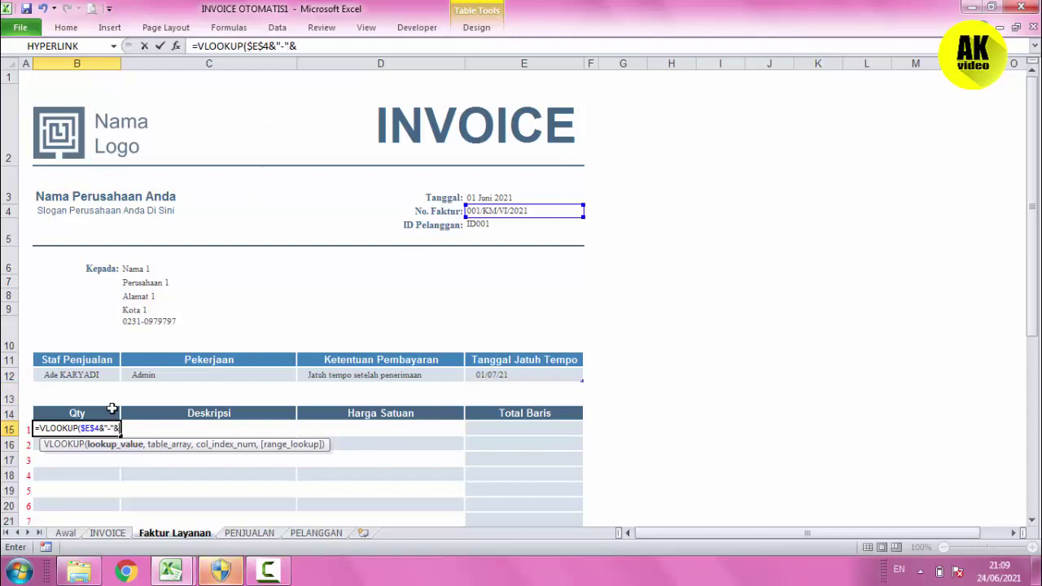
{"action": "left_click", "coordinate": [25, 428]}
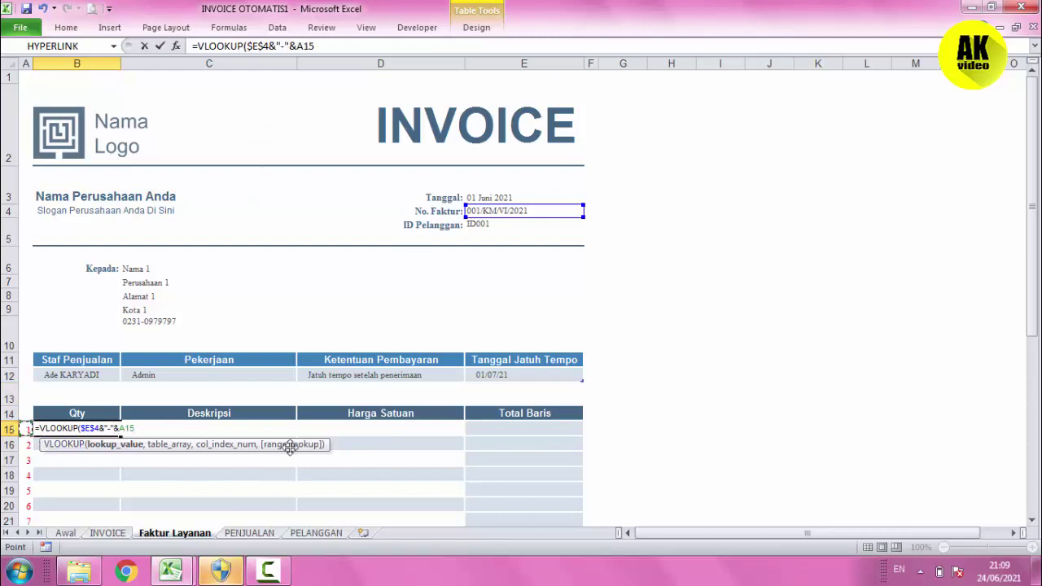
{"action": "type", "text": ","}
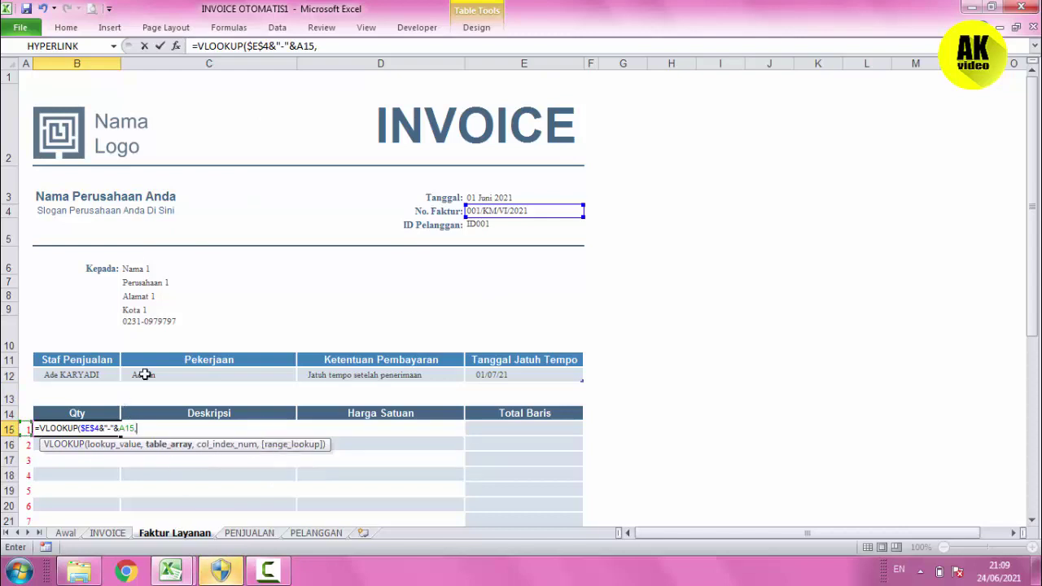
Complete the lookup with range PENJUALAN!$C$6:$J$24, column 6 and exact match 0.
{"action": "left_click", "coordinate": [246, 534]}
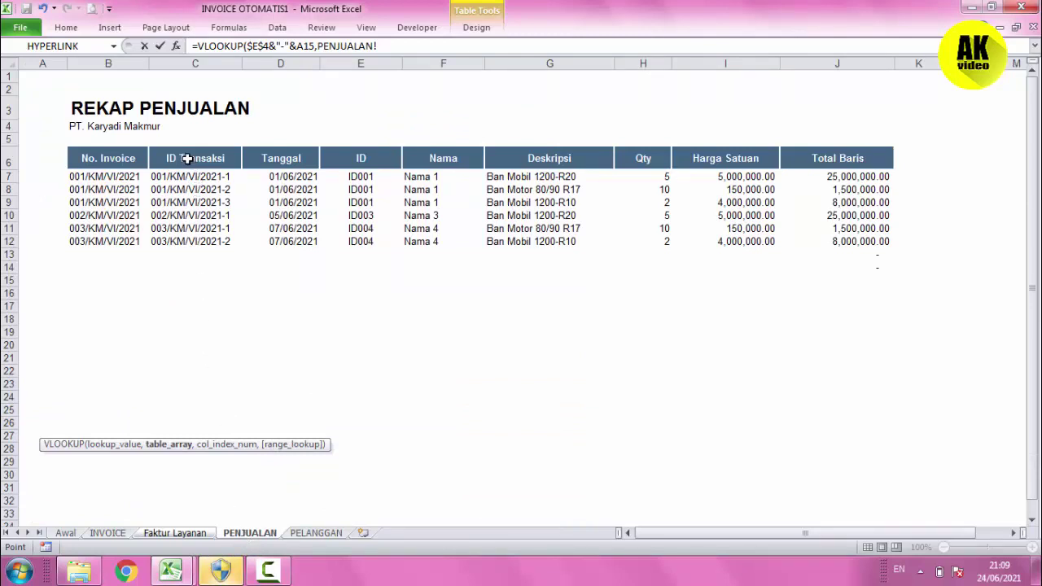
{"action": "left_click_drag", "start_coordinate": [188, 161], "coordinate": [841, 398]}
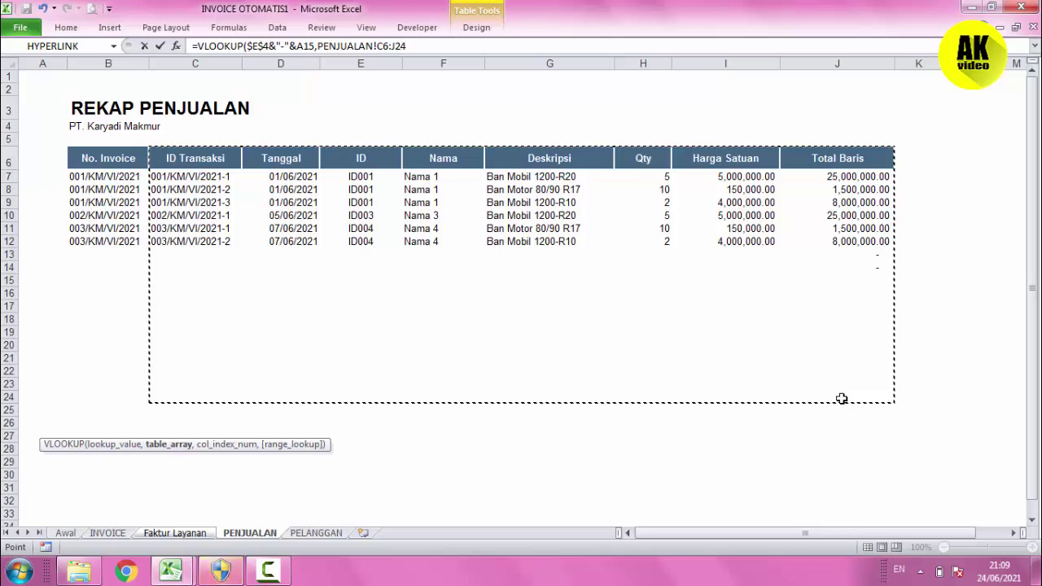
{"action": "key", "text": "F4"}
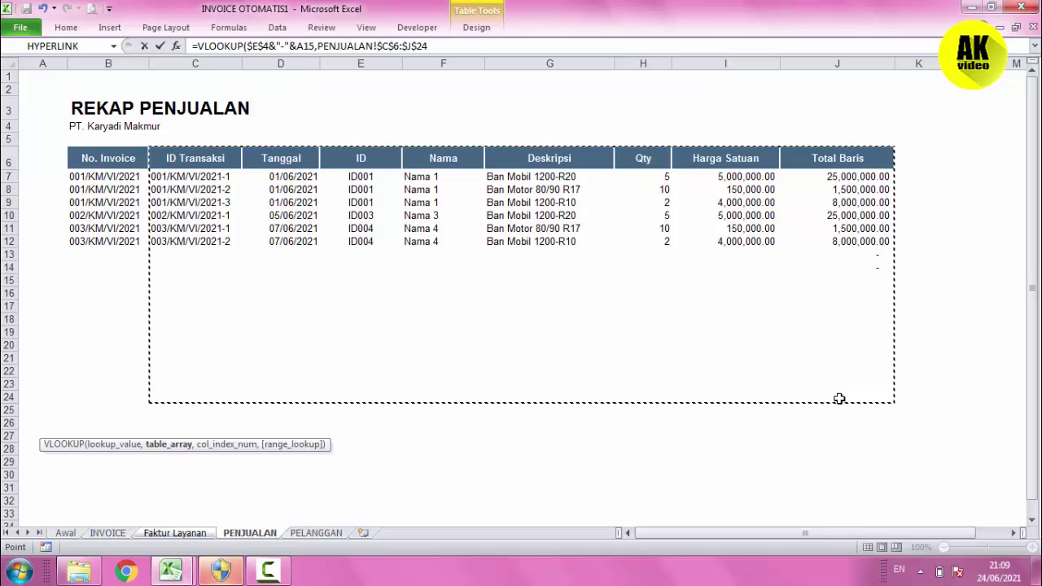
{"action": "type", "text": ",6"}
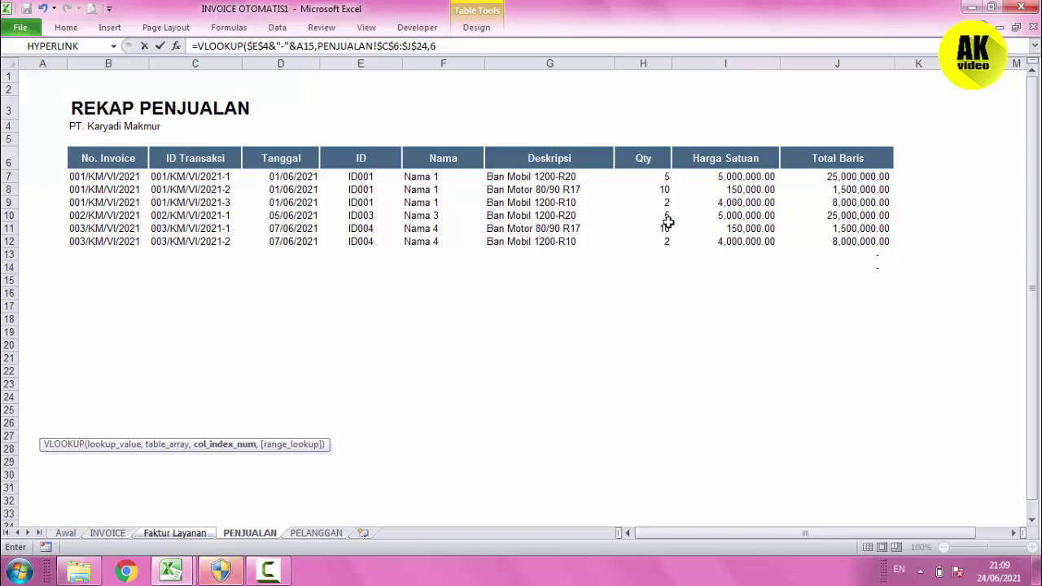
{"action": "type", "text": ",0"}
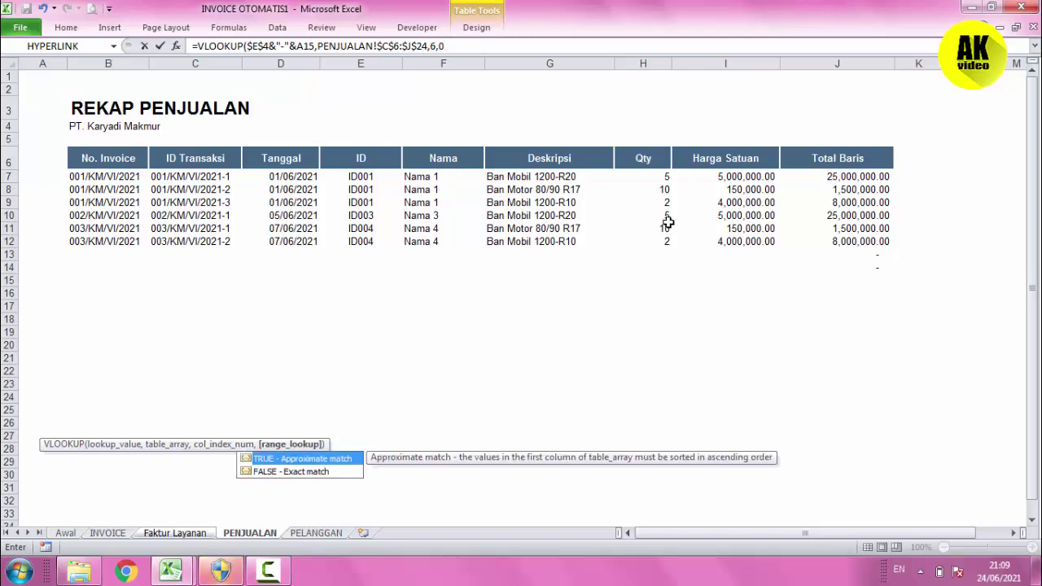
{"action": "type", "text": ")"}
Confirm the Qty lookup formula in B15 and centre the quantity.
{"action": "key", "text": "Return"}
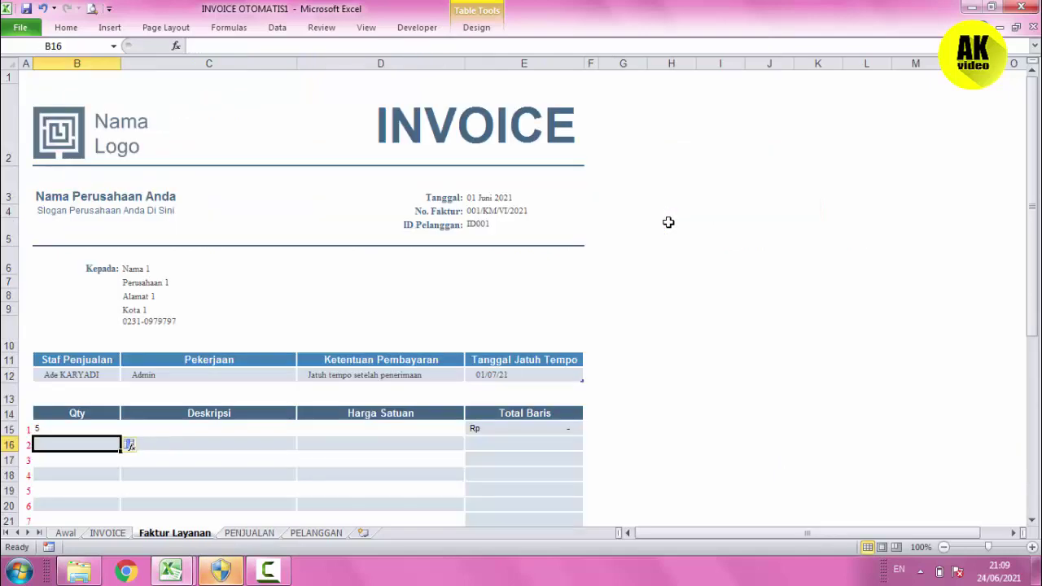
{"action": "left_click", "coordinate": [59, 427]}
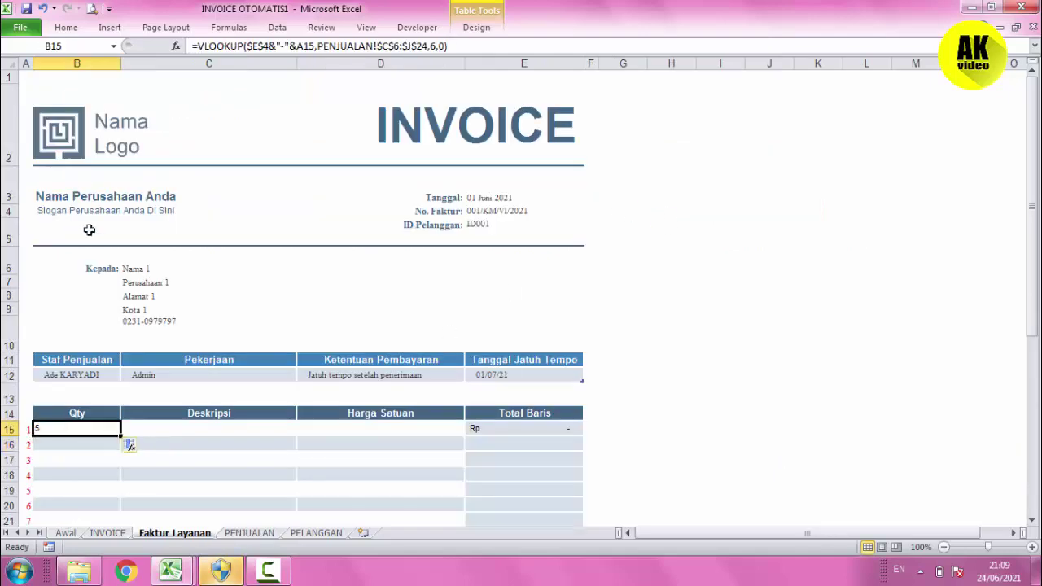
{"action": "left_click", "coordinate": [66, 28]}
{"action": "left_click", "coordinate": [304, 74]}
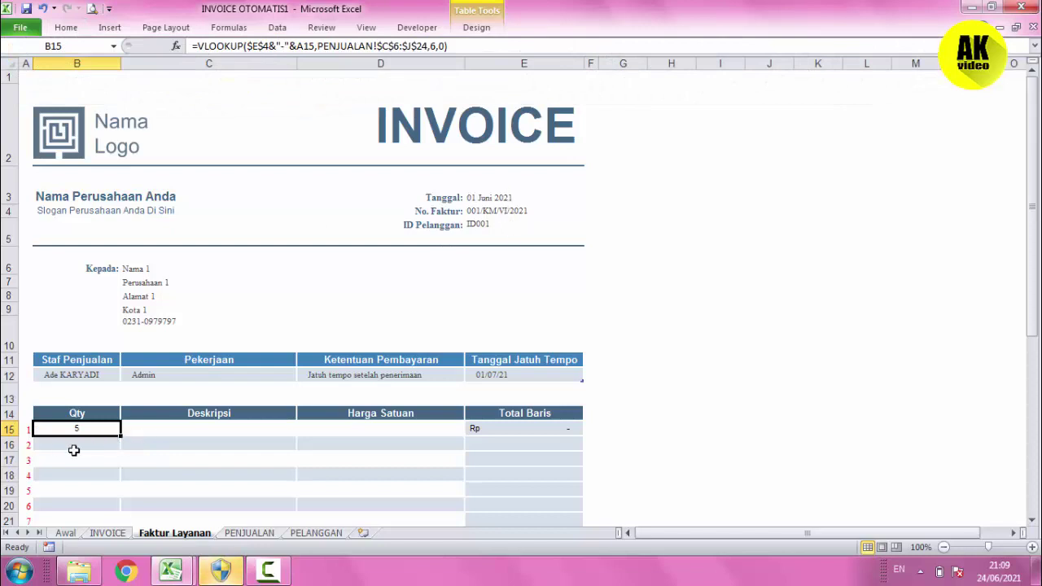
Copy B15's lookup formula into the first Deskripsi cell C15.
{"action": "left_click", "coordinate": [153, 430]}
{"action": "left_click", "coordinate": [98, 428]}
{"action": "left_click", "coordinate": [457, 31]}
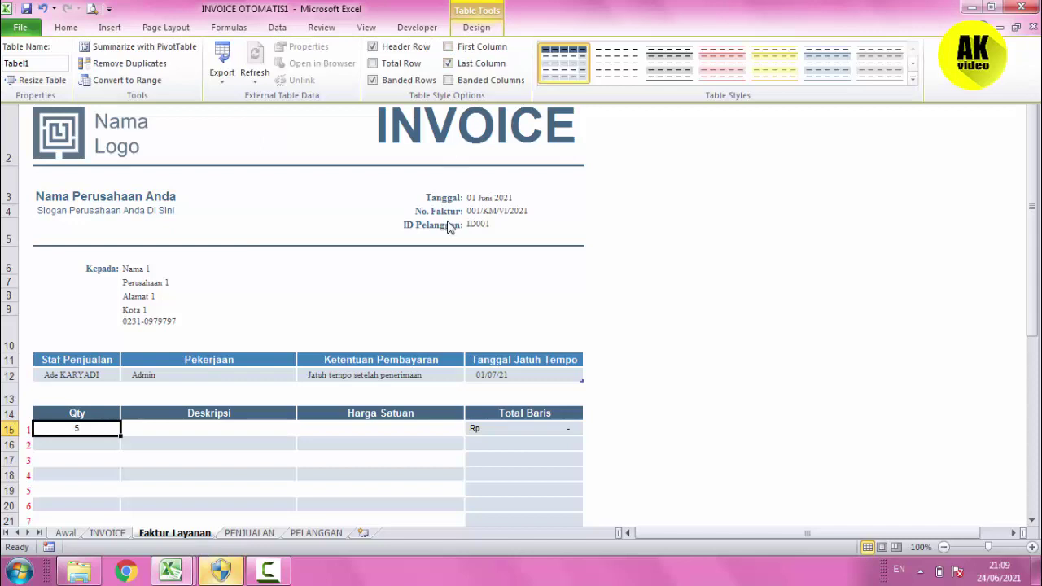
{"action": "key", "text": "F2"}
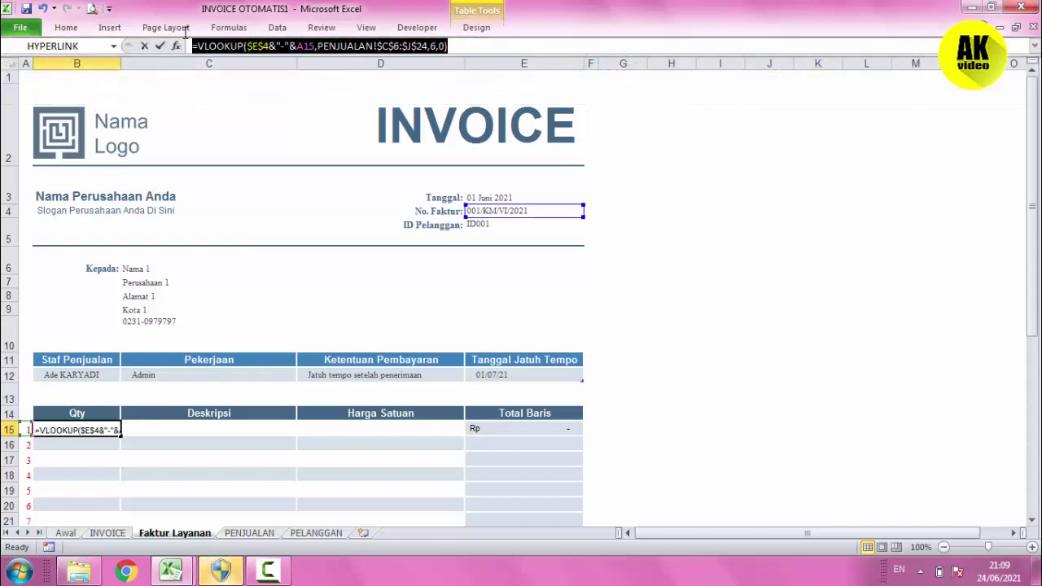
{"action": "key", "text": "Return"}
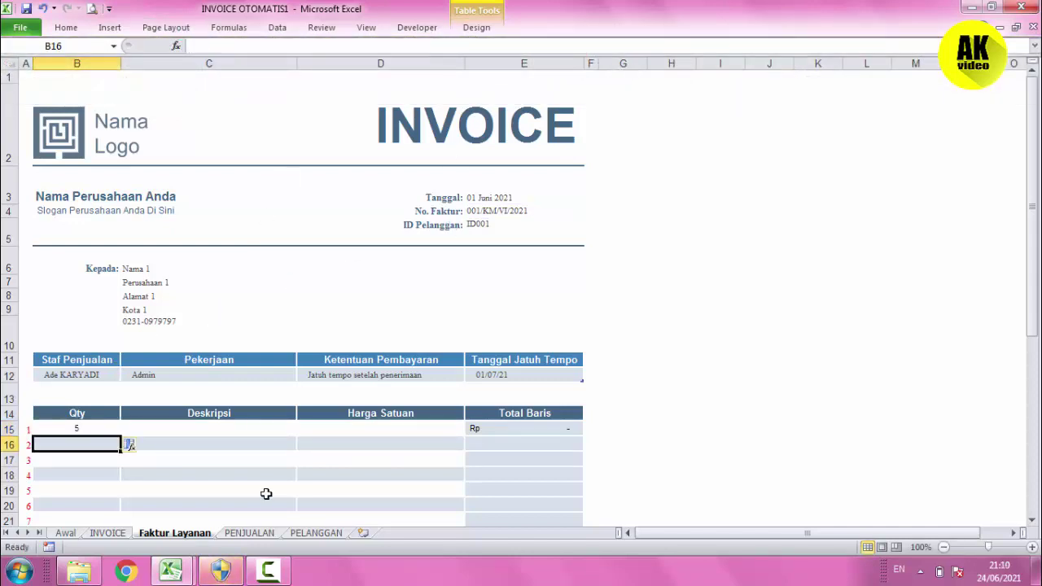
{"action": "left_click", "coordinate": [225, 432]}
{"action": "left_click", "coordinate": [227, 46]}
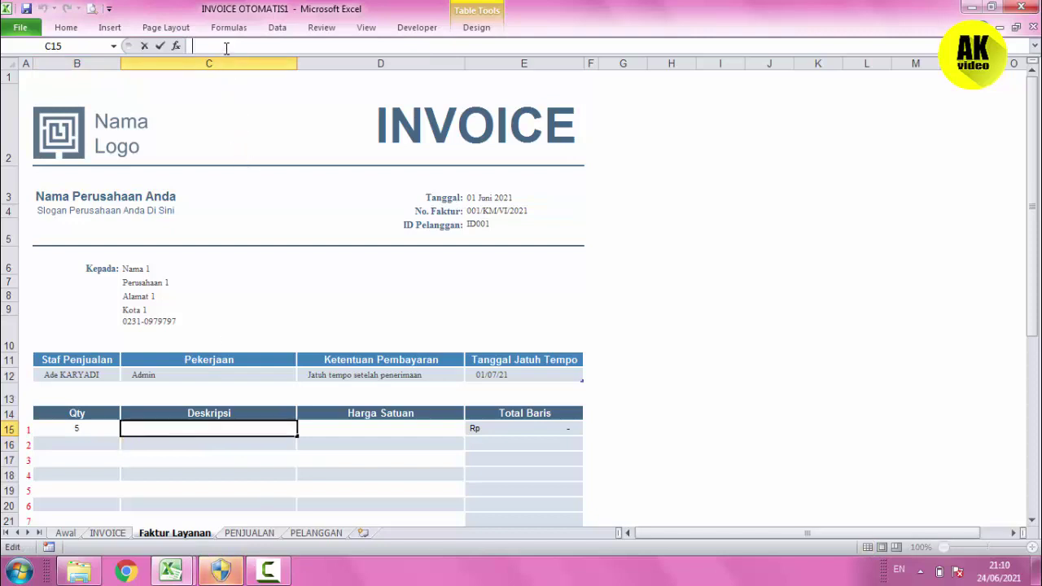
{"action": "type", "text": "=VLOOKUP($E$4&\"-\"&A15,PENJUALAN!$C$6:$J$24,6,0)"}
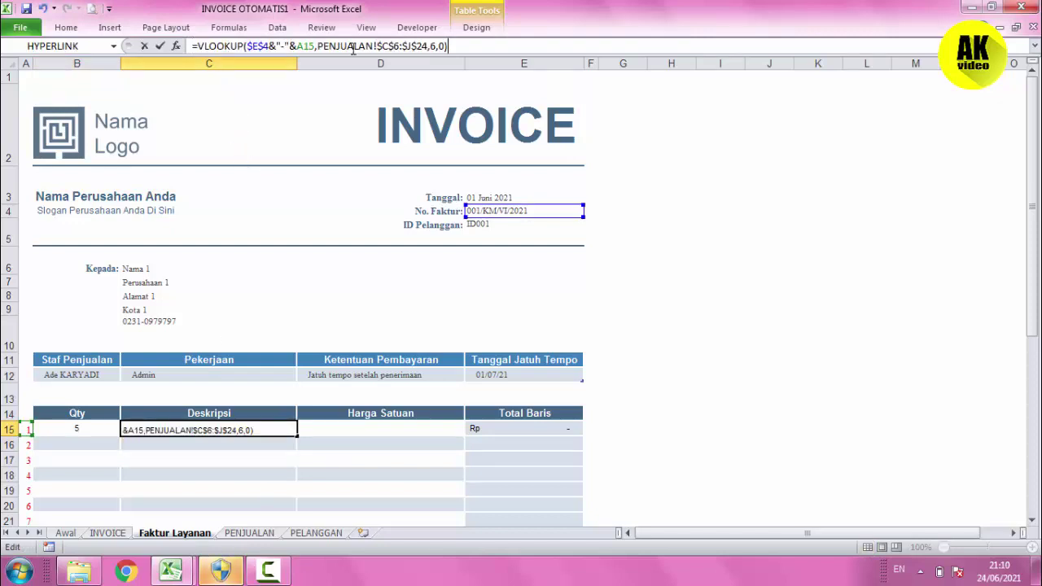
{"action": "key", "text": "Return"}
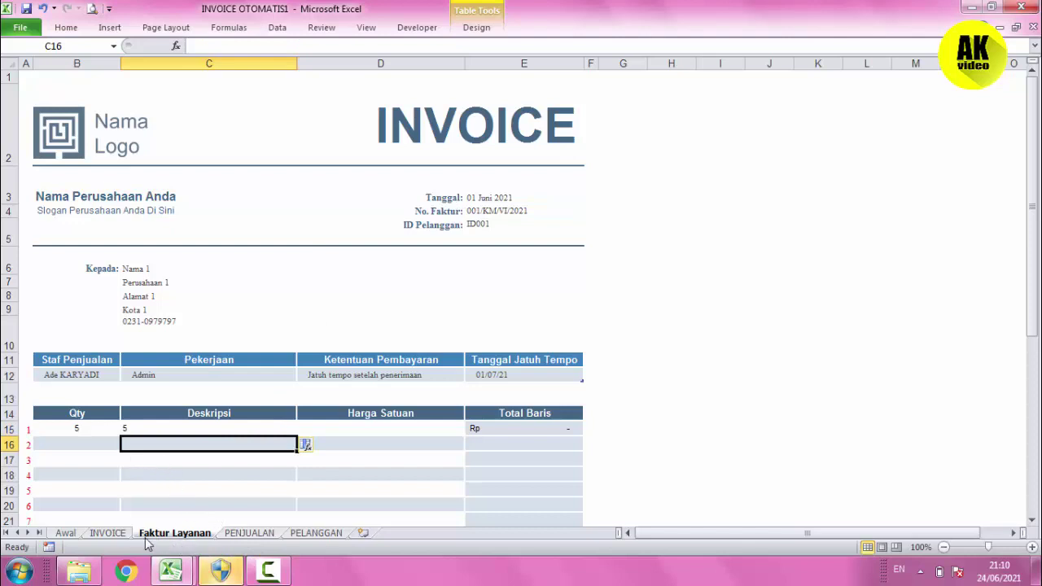
Count the PENJUALAN table columns to find the Deskripsi column's position.
{"action": "left_click", "coordinate": [234, 534]}
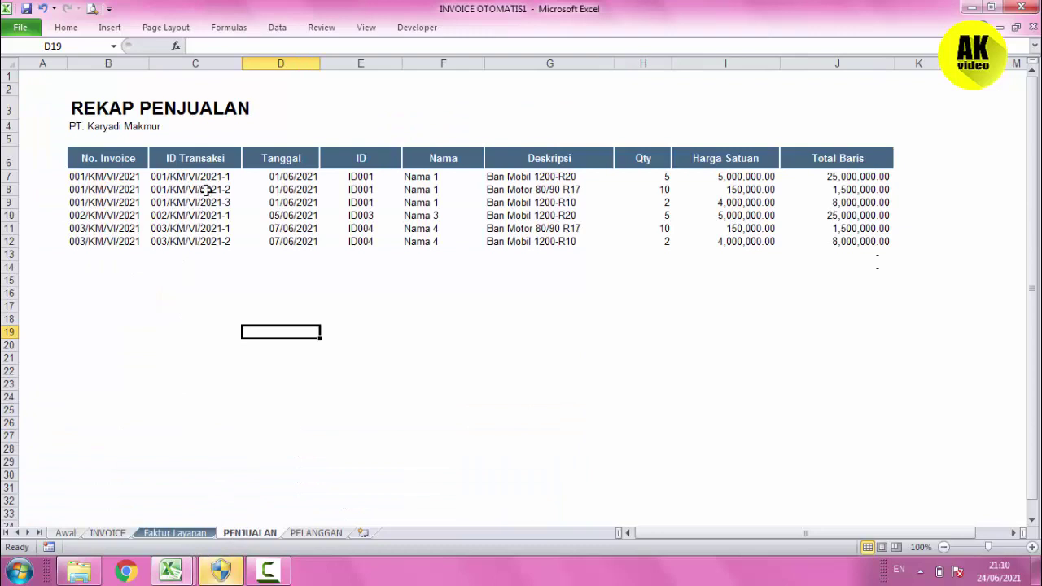
{"action": "left_click", "coordinate": [202, 154]}
{"action": "left_click", "coordinate": [282, 155]}
{"action": "left_click", "coordinate": [383, 155]}
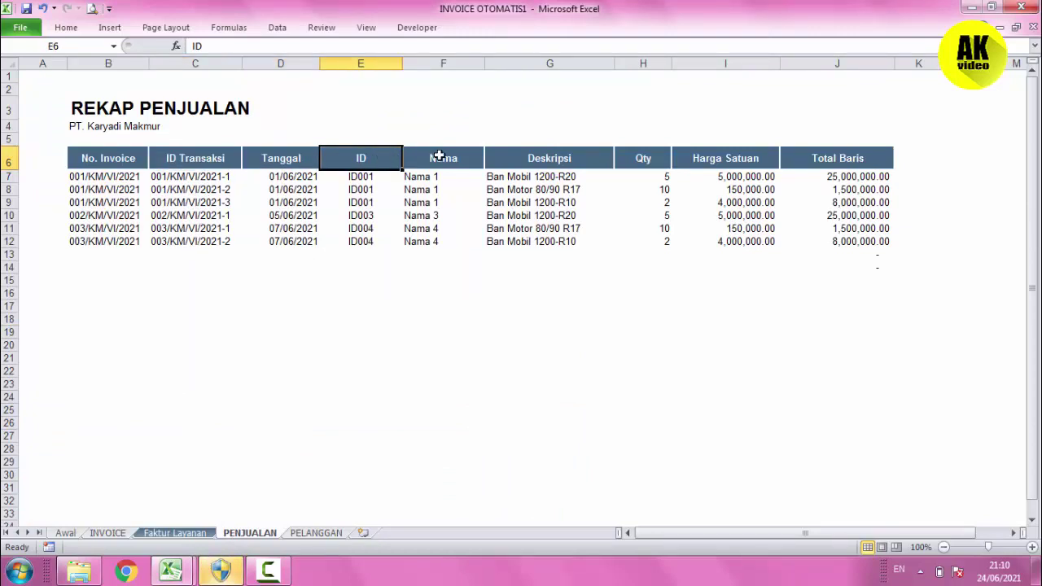
{"action": "left_click", "coordinate": [439, 155]}
{"action": "left_click", "coordinate": [567, 161]}
{"action": "left_click", "coordinate": [210, 535]}
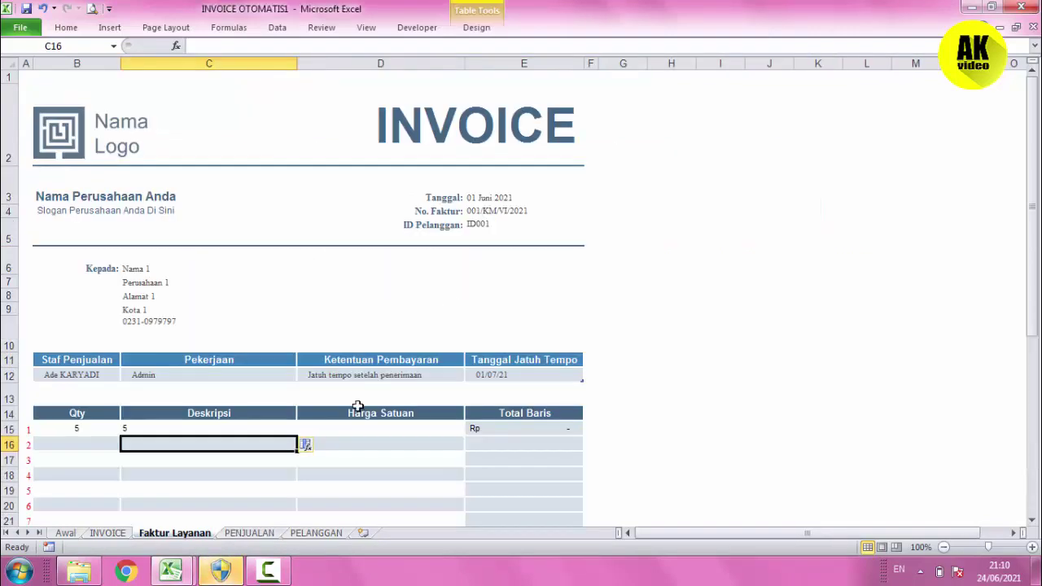
Change C15's lookup column index to 2 so it shows Ban Mobil 1200-R20.
{"action": "left_click", "coordinate": [252, 427]}
{"action": "left_click", "coordinate": [453, 46]}
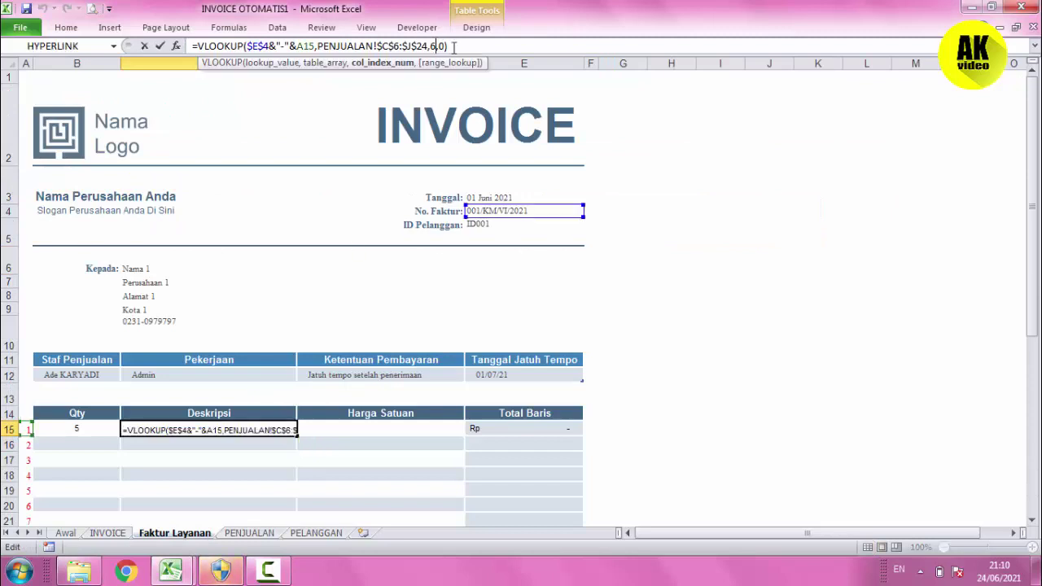
{"action": "key", "text": "Left"}
{"action": "key", "text": "Left"}
{"action": "key", "text": "Left"}
{"action": "key", "text": "BackSpace"}
{"action": "type", "text": "2"}
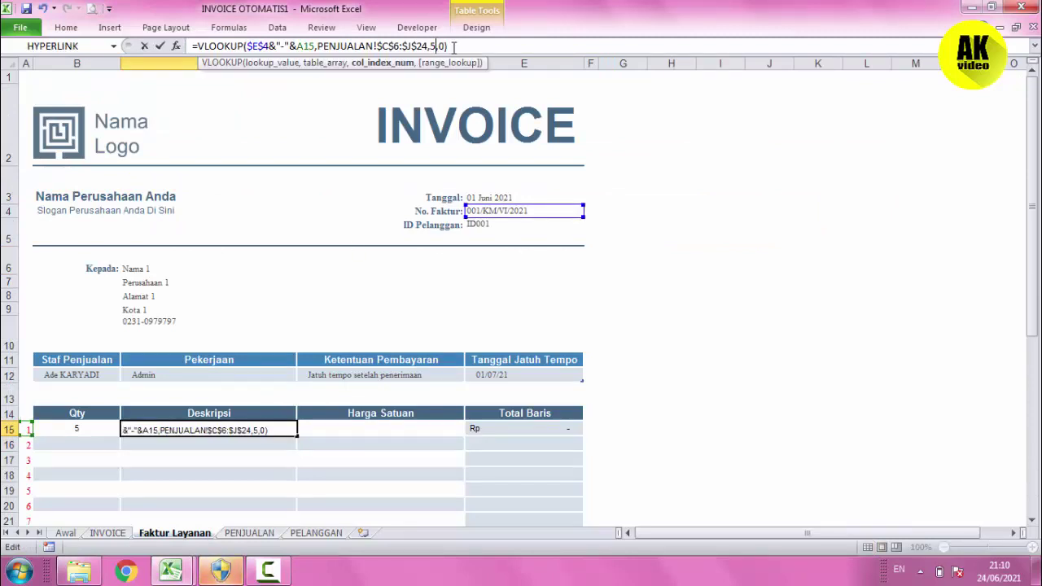
{"action": "key", "text": "Return"}
Put the lookup into D15 with column index 7, showing Rp5,000,000.00 unit price.
{"action": "left_click", "coordinate": [355, 429]}
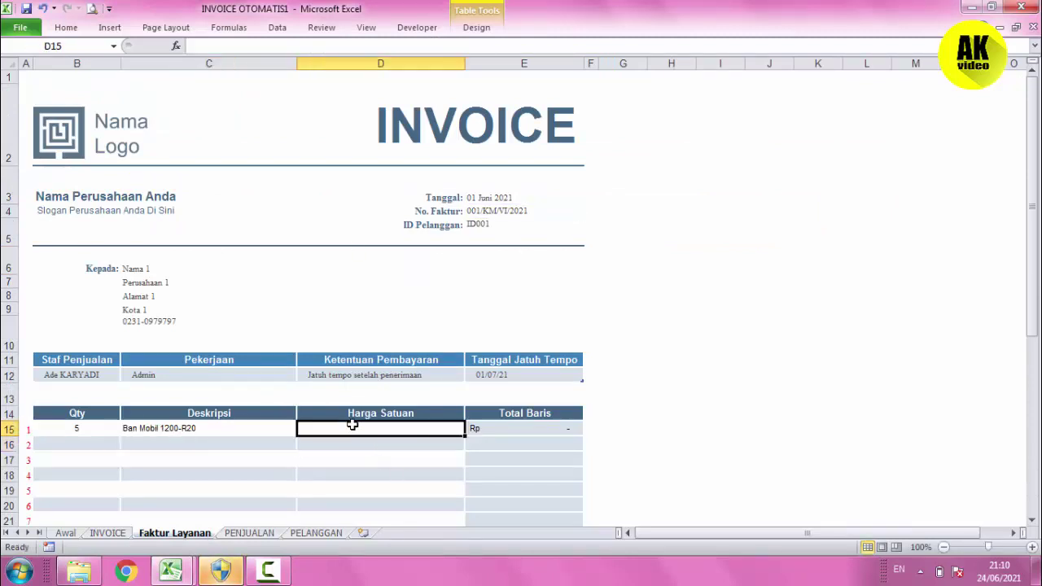
{"action": "left_click", "coordinate": [93, 426]}
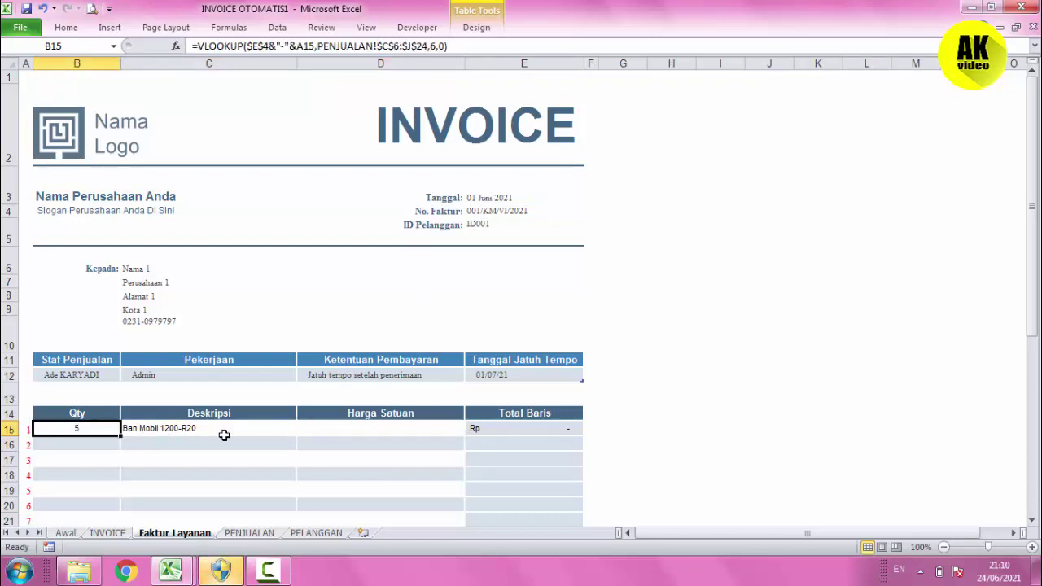
{"action": "left_click", "coordinate": [346, 430]}
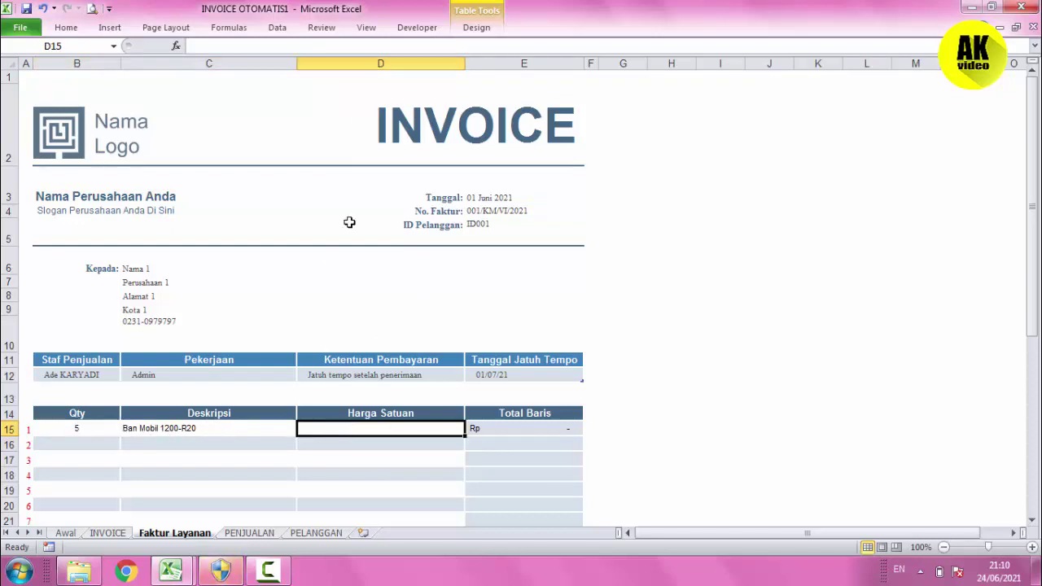
{"action": "left_click", "coordinate": [337, 44]}
{"action": "type", "text": "=VLOOKUP($E$4&\"-\"&A15,PENJUALAN!$C$6:$J$24,6,0)"}
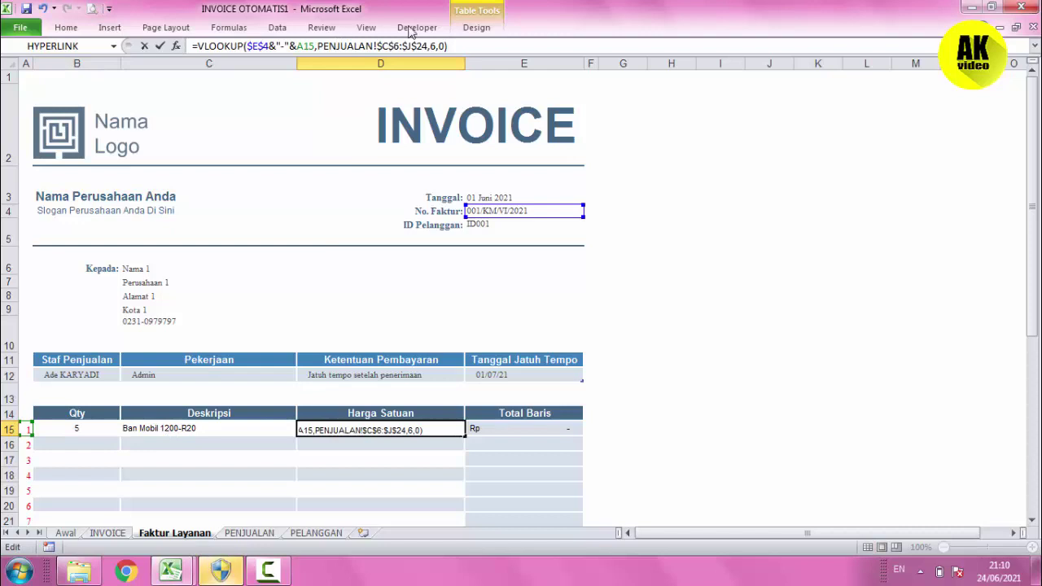
{"action": "left_click", "coordinate": [438, 46]}
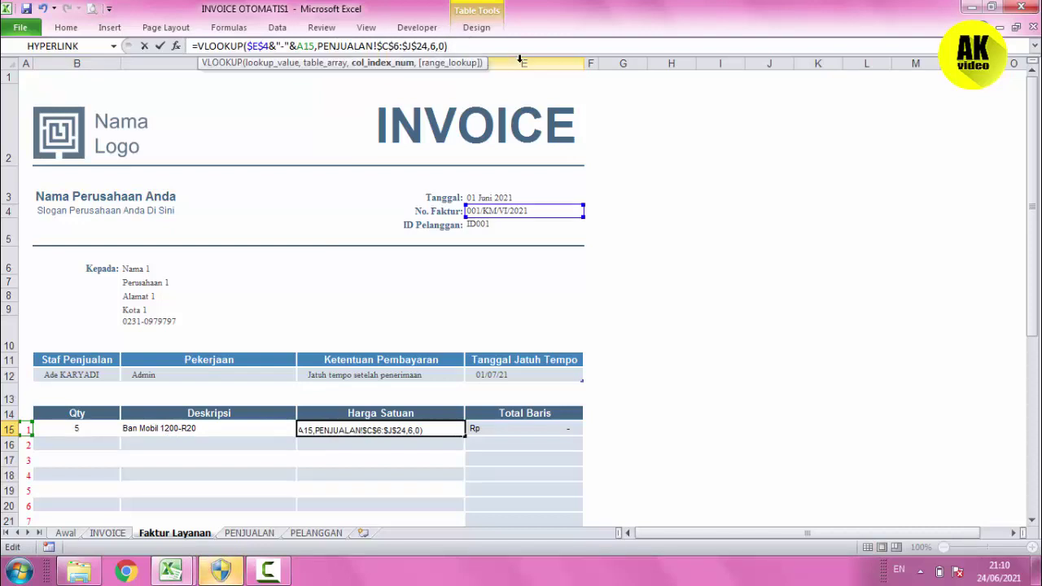
{"action": "key", "text": "BackSpace"}
{"action": "type", "text": "7"}
{"action": "key", "text": "Return"}
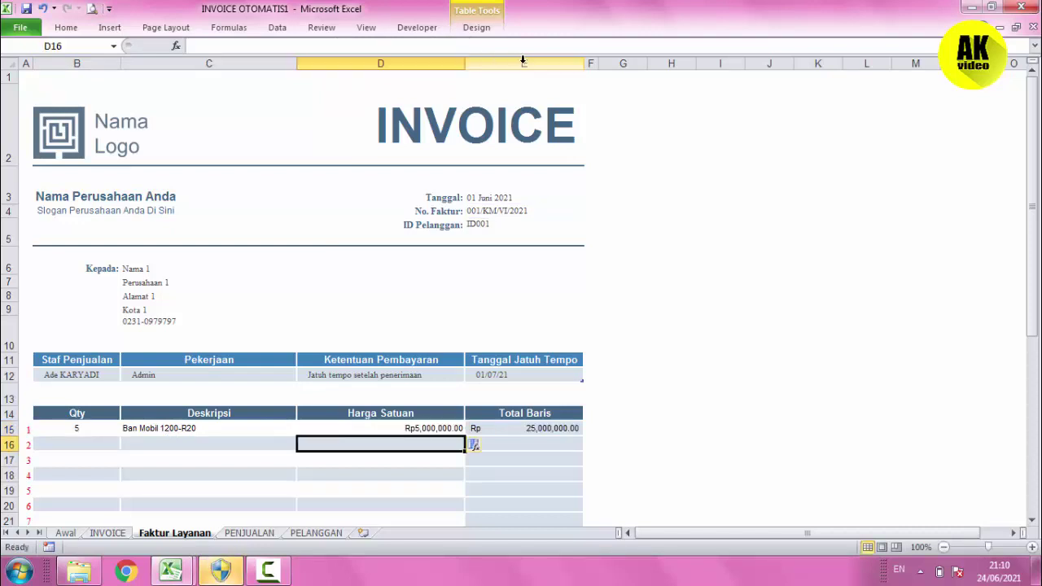
Glance at the PENJUALAN sheet and return to the Faktur Layanan invoice.
{"action": "left_click", "coordinate": [263, 535]}
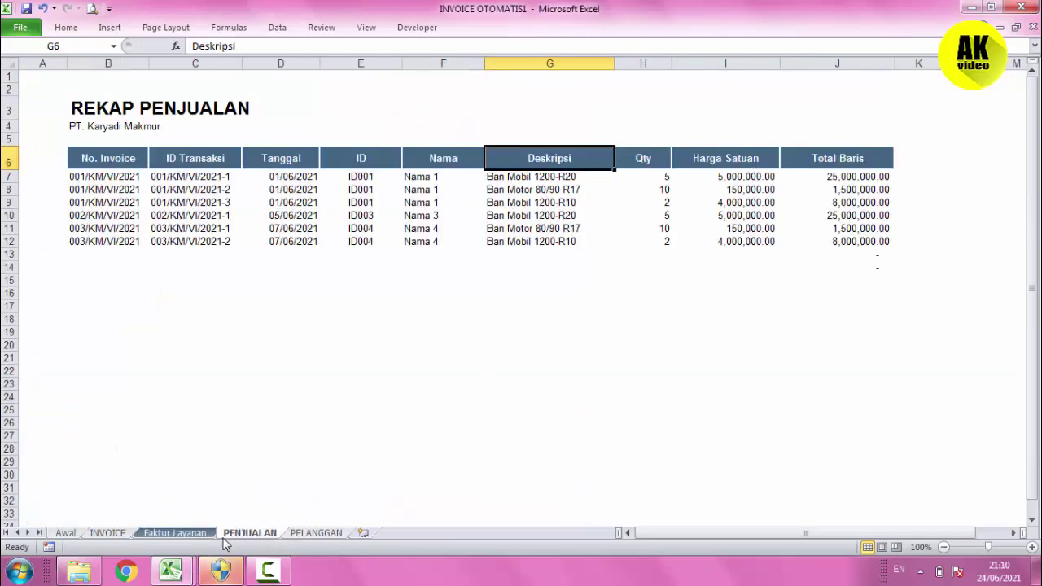
{"action": "left_click", "coordinate": [192, 534]}
{"action": "scroll", "coordinate": [187, 502], "scroll_direction": "down", "scroll_amount": 2}
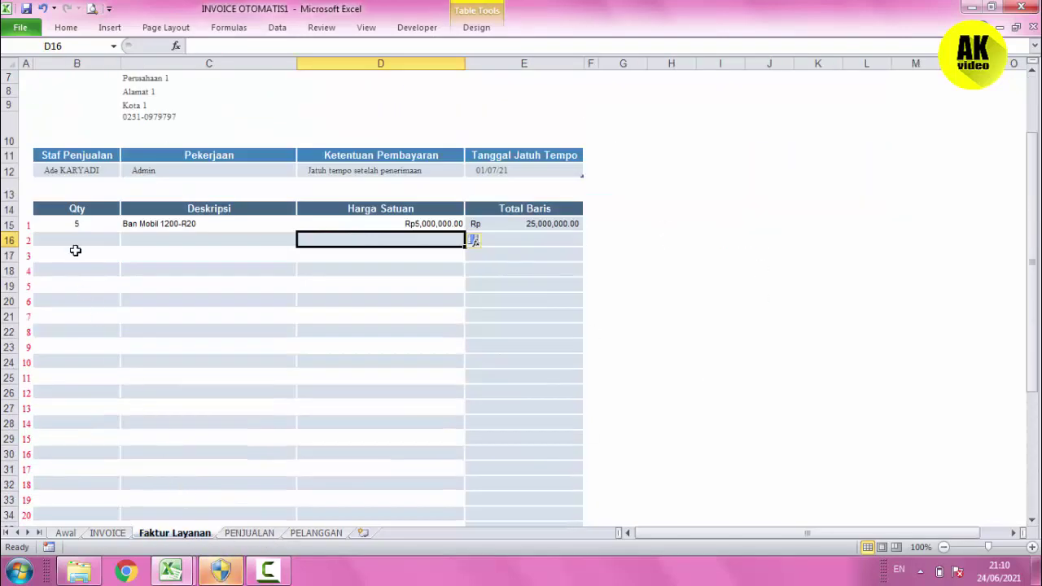
Fill the B15:D15 item formulas down to row 34, exposing #N/A in empty rows.
{"action": "mouse_move", "coordinate": [72, 225]}
{"action": "left_mouse_down"}
{"action": "mouse_move", "coordinate": [466, 230]}
{"action": "mouse_move", "coordinate": [429, 498]}
{"action": "left_mouse_up"}
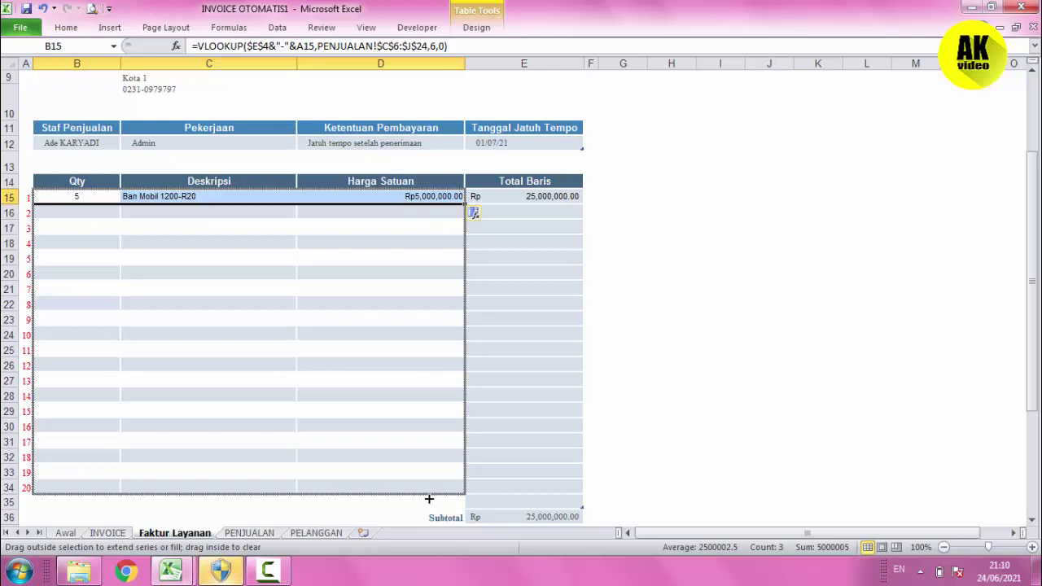
{"action": "left_click_drag", "start_coordinate": [429, 498], "coordinate": [429, 498]}
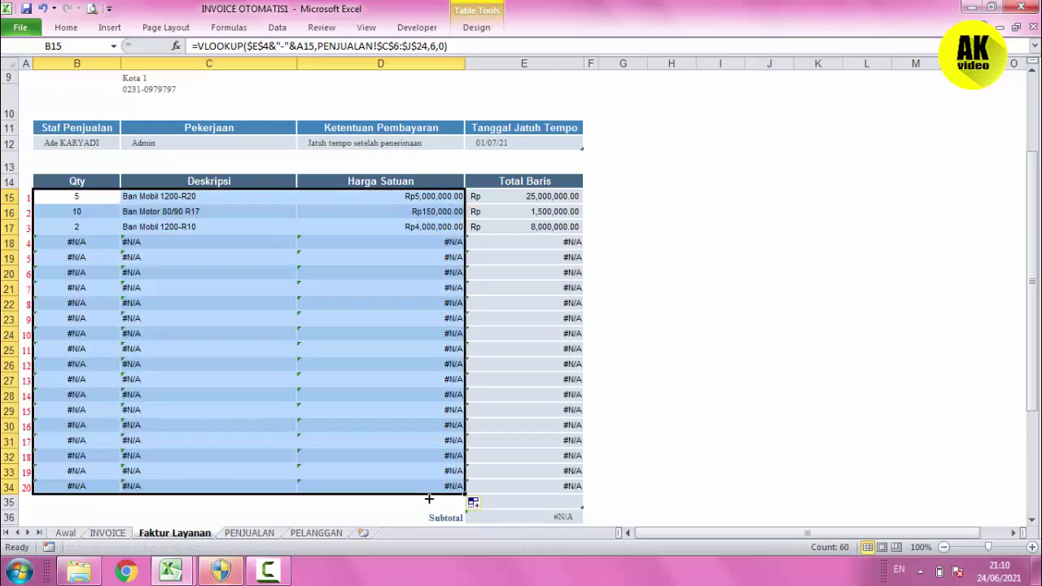
{"action": "left_click", "coordinate": [263, 322]}
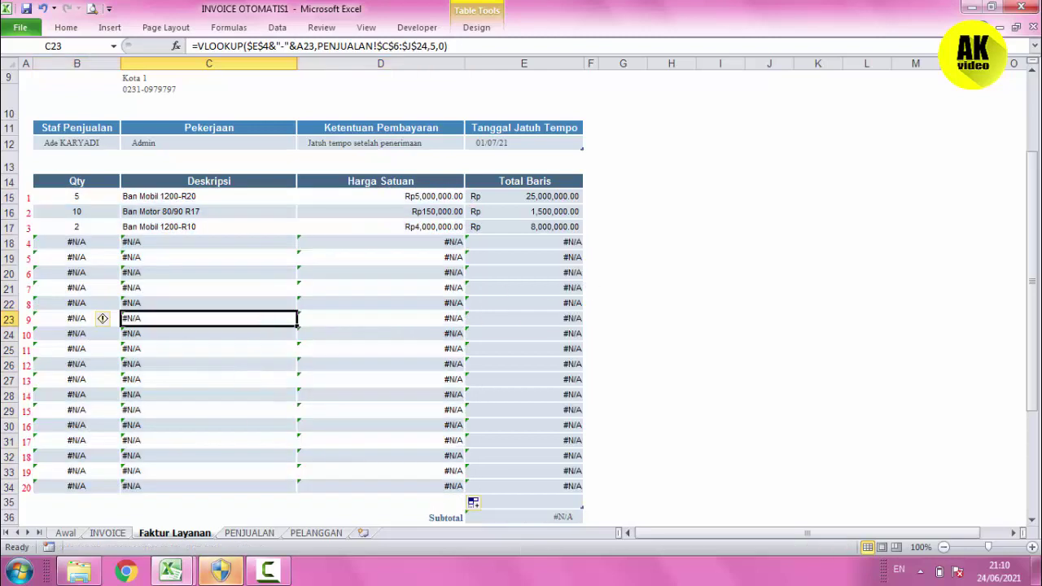
Wrap the first quantity lookup in IFERROR(…,"").
{"action": "left_click", "coordinate": [81, 198]}
{"action": "left_click", "coordinate": [196, 46]}
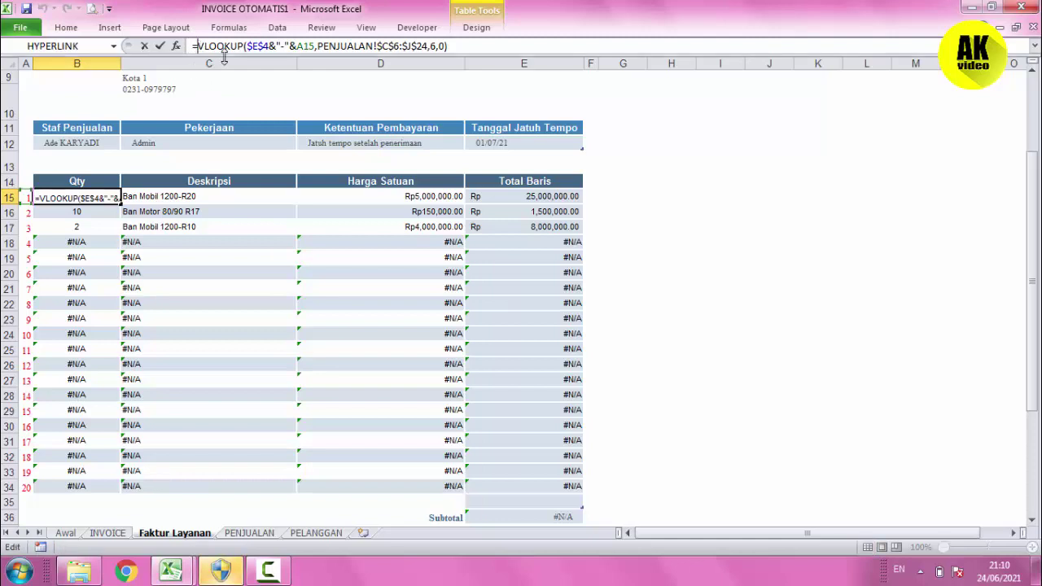
{"action": "type", "text": "IFERROR("}
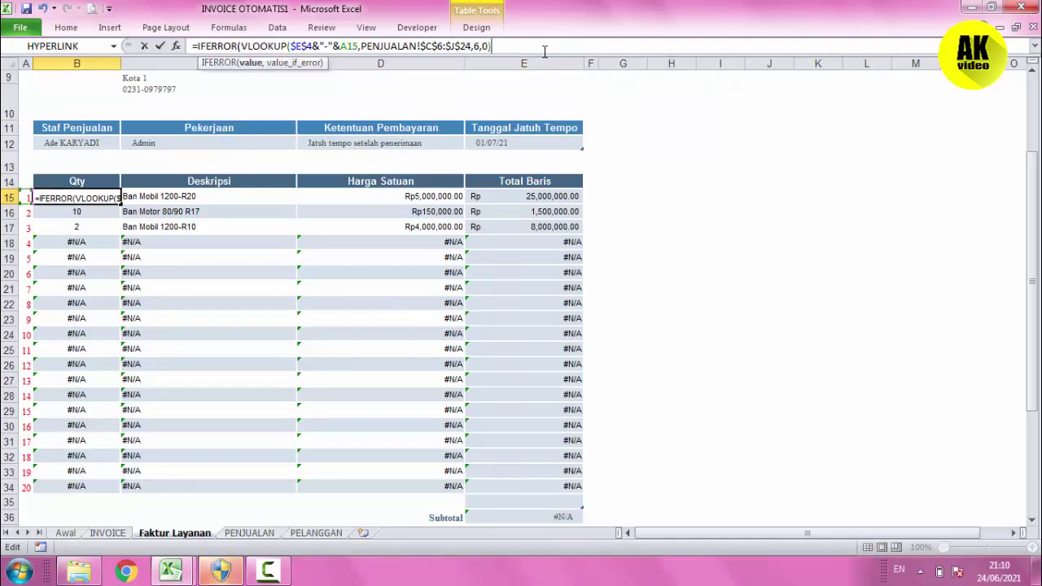
{"action": "type", "text": ","}
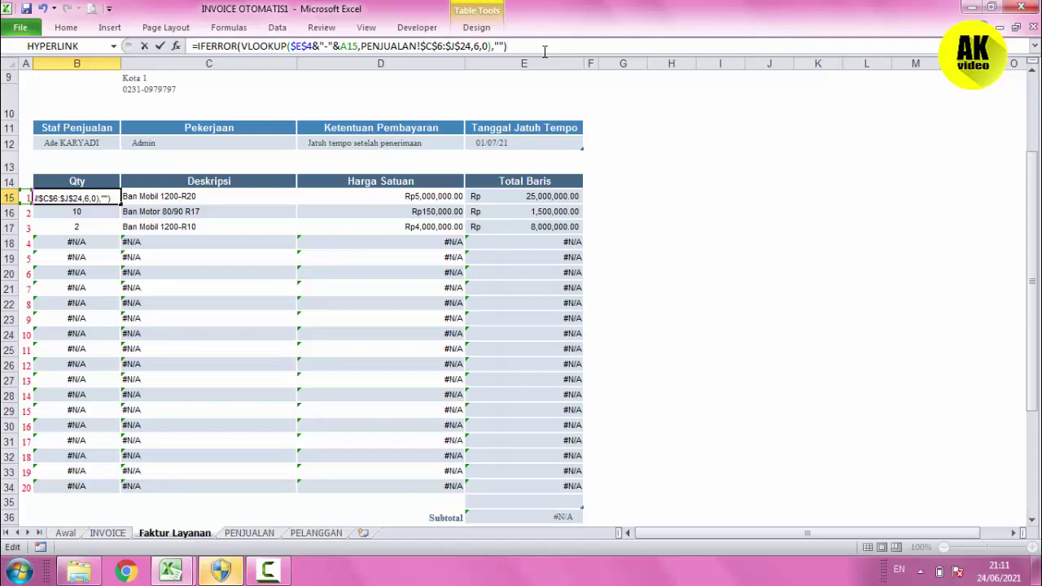
{"action": "key", "text": "Return"}
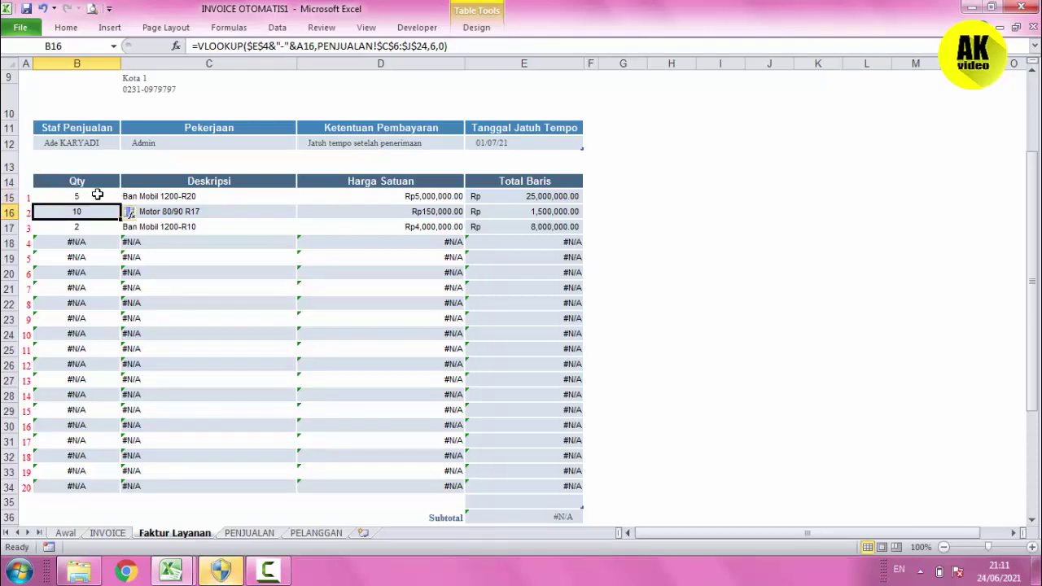
Wrap the first description lookup in IFERROR(…,"").
{"action": "left_click", "coordinate": [133, 197]}
{"action": "left_click", "coordinate": [198, 46]}
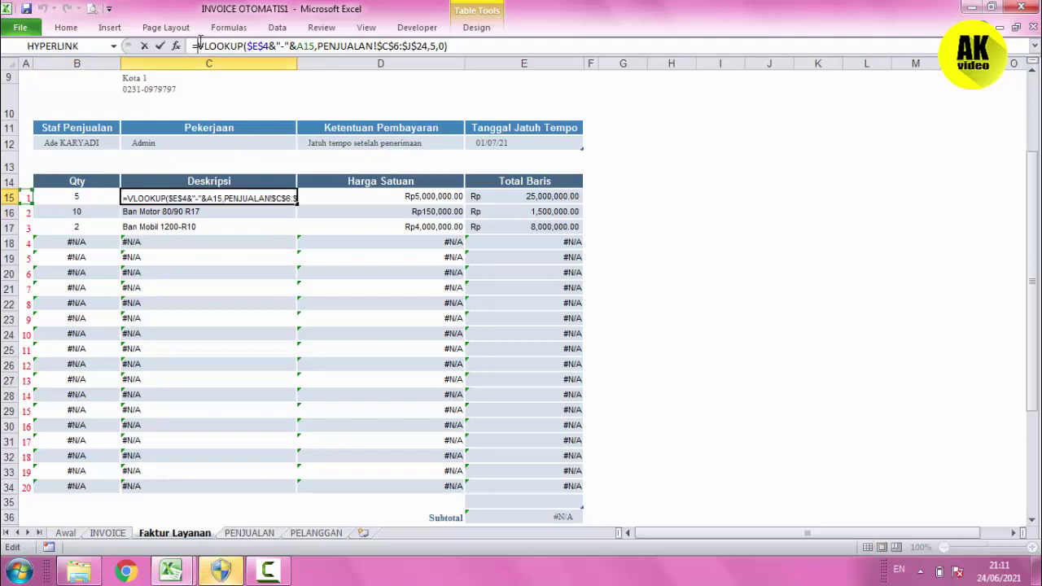
{"action": "type", "text": "if"}
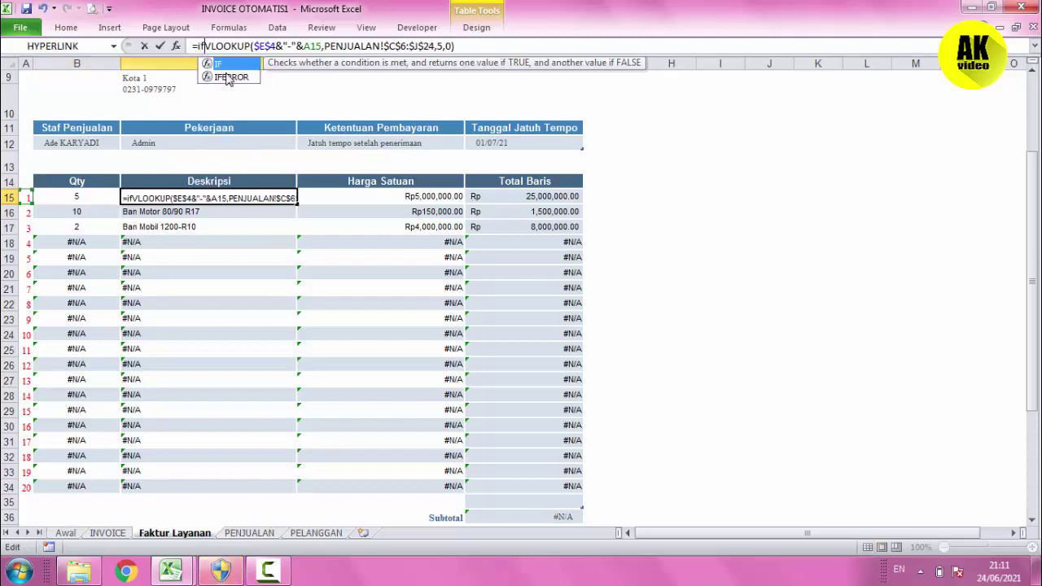
{"action": "left_click", "coordinate": [228, 78]}
{"action": "double_click", "coordinate": [228, 78]}
{"action": "left_click", "coordinate": [228, 79]}
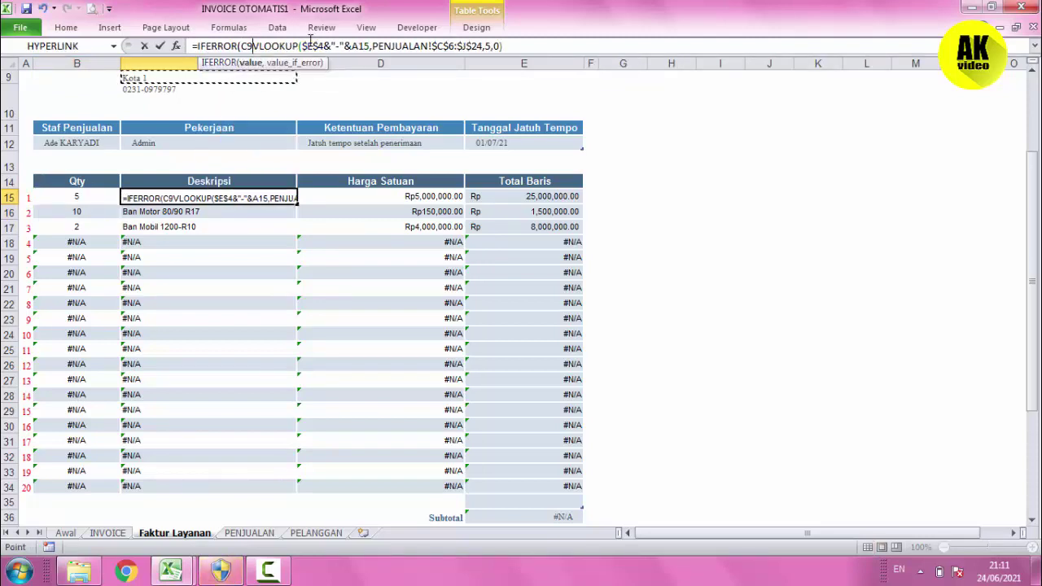
{"action": "key", "text": "BackSpace"}
{"action": "key", "text": "BackSpace"}
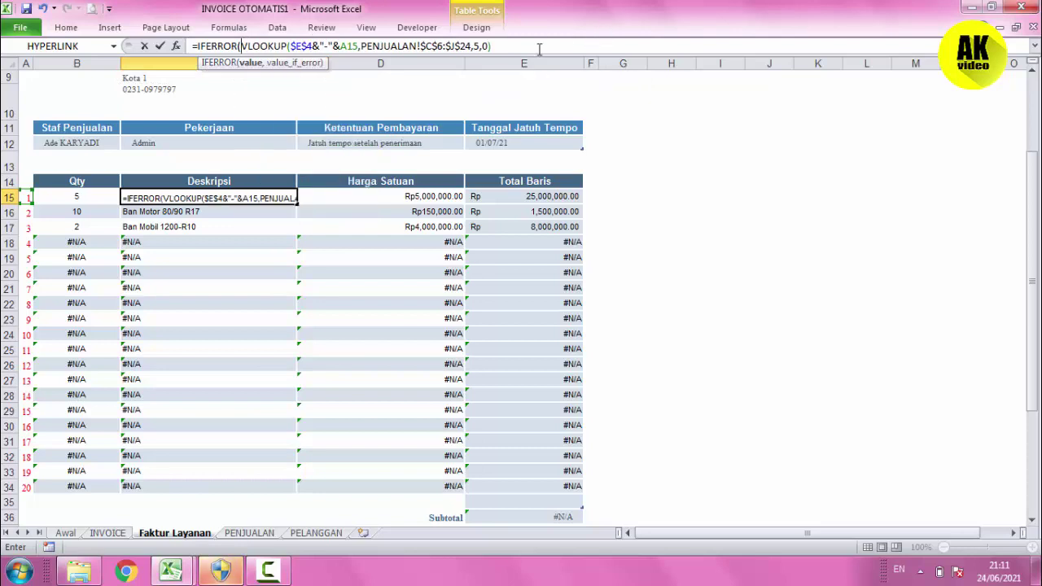
{"action": "left_click", "coordinate": [520, 46]}
{"action": "type", "text": ","}
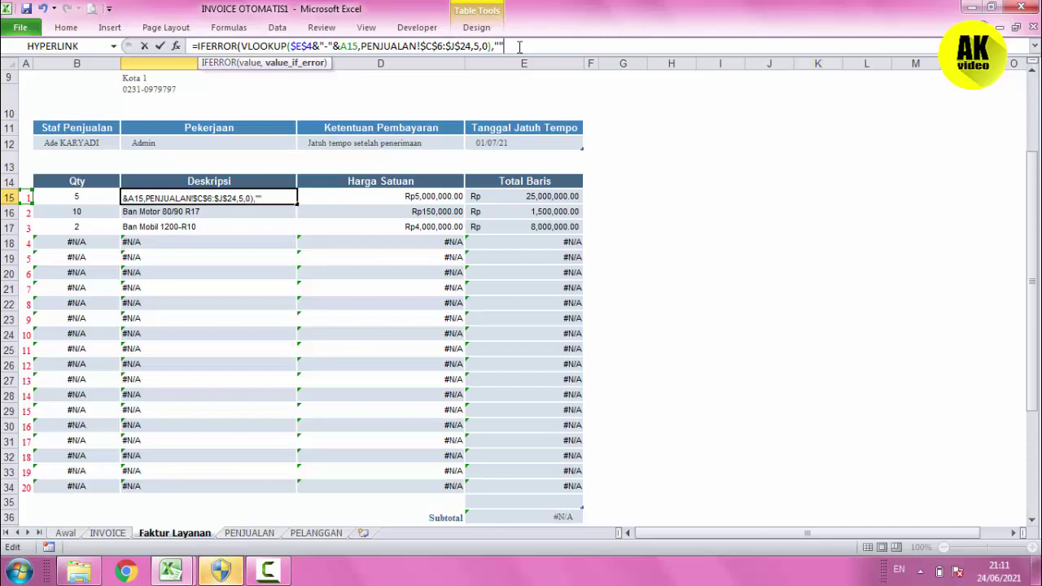
{"action": "key", "text": "Return"}
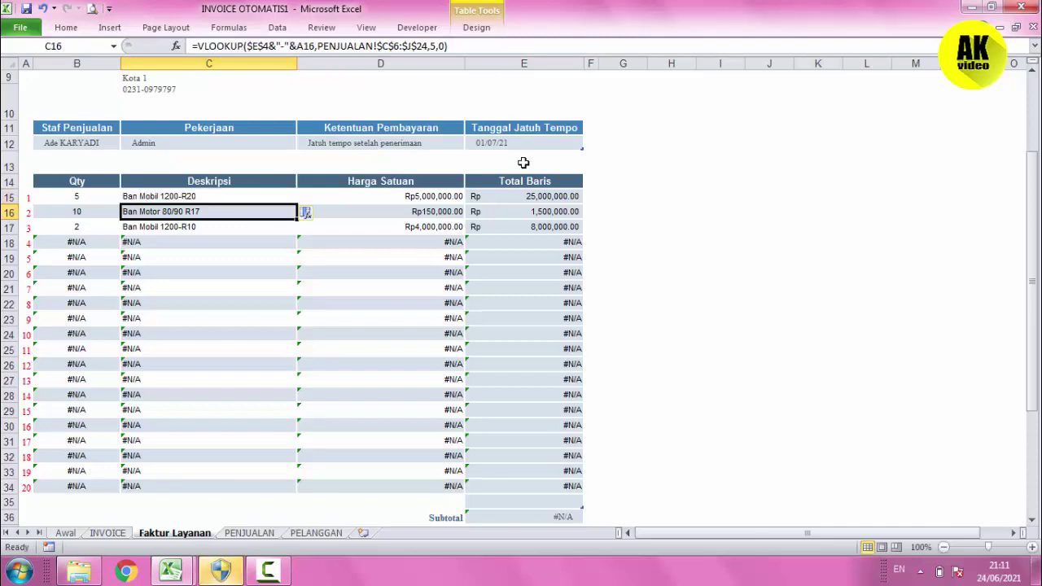
Wrap the first unit price lookup in IFERROR(…,"").
{"action": "left_click", "coordinate": [426, 198]}
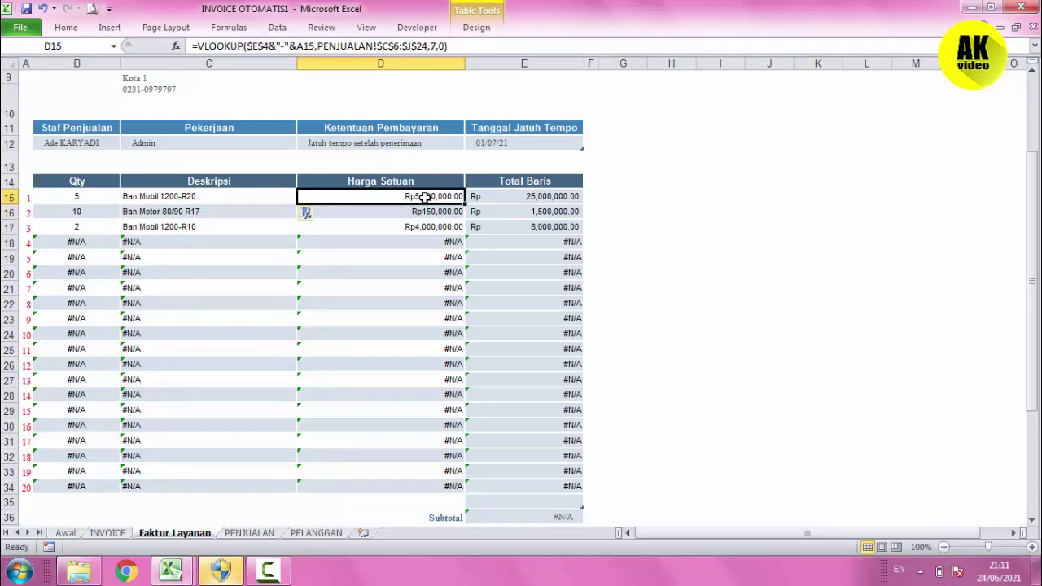
{"action": "left_click", "coordinate": [199, 47]}
{"action": "type", "text": "if"}
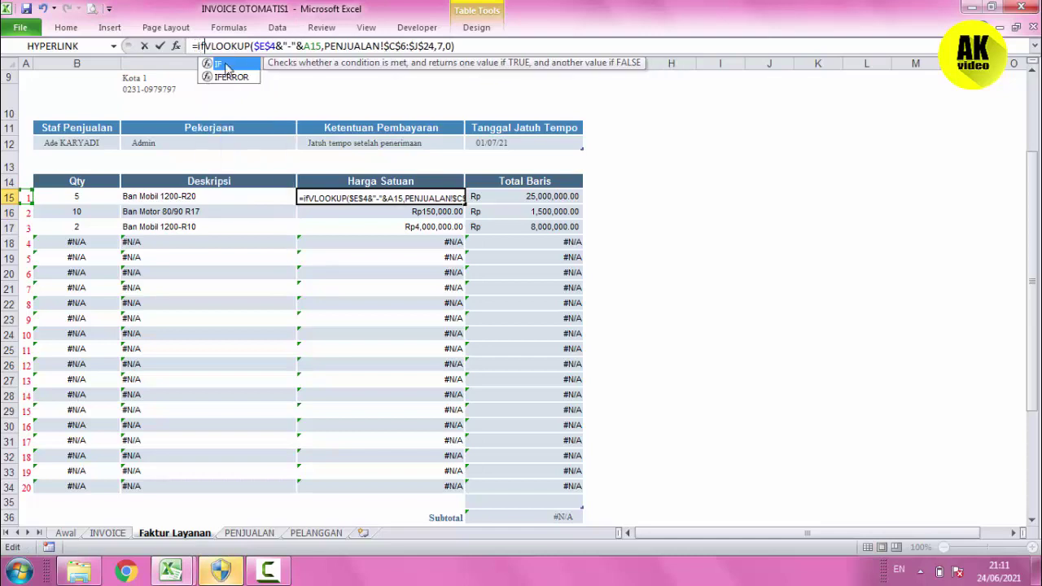
{"action": "double_click", "coordinate": [231, 78]}
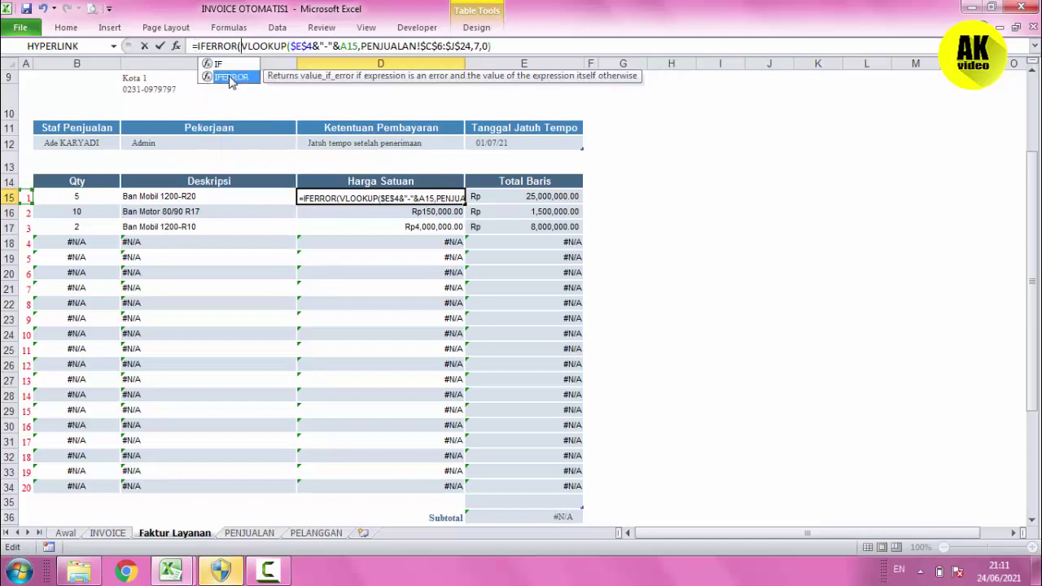
{"action": "left_click", "coordinate": [499, 47]}
{"action": "type", "text": ","}
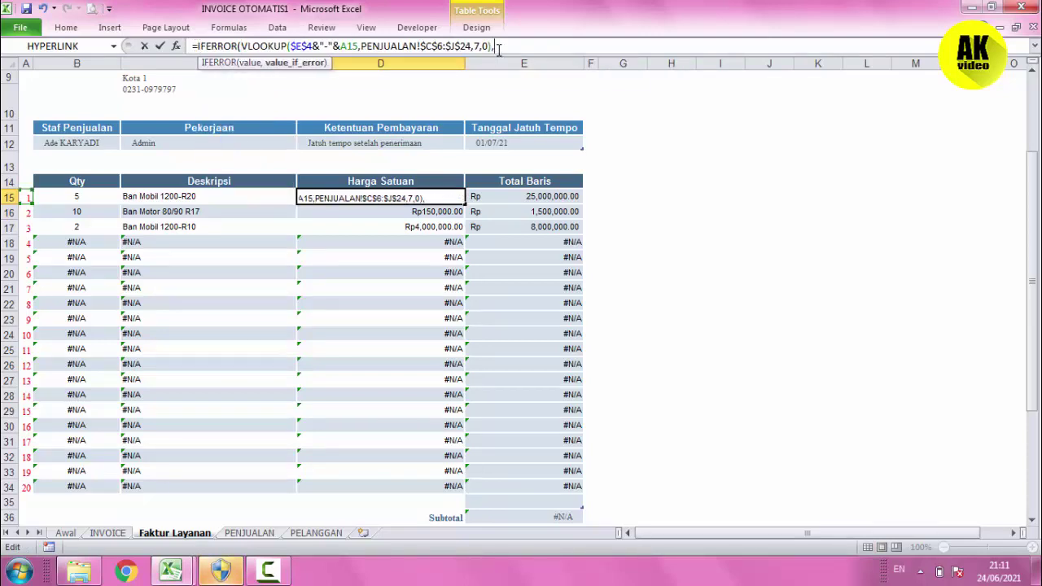
{"action": "key", "text": "Return"}
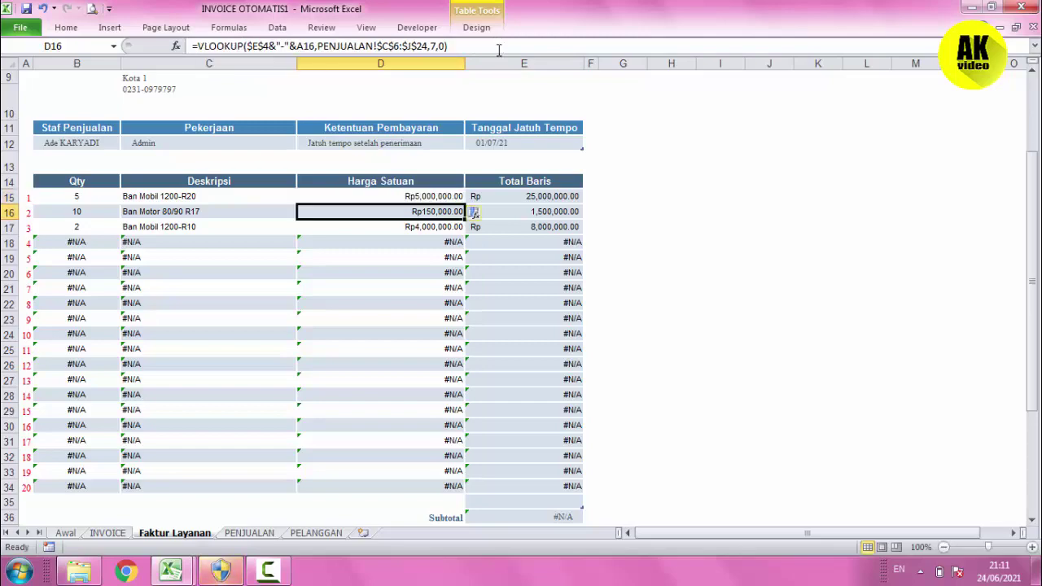
Refill the corrected item formulas through row 34, giving a 34,500,000.00 subtotal.
{"action": "scroll", "coordinate": [107, 174], "scroll_direction": "down", "scroll_amount": 2}
{"action": "scroll", "coordinate": [112, 170], "scroll_direction": "up", "scroll_amount": 1}
{"action": "scroll", "coordinate": [97, 216], "scroll_direction": "up", "scroll_amount": 1}
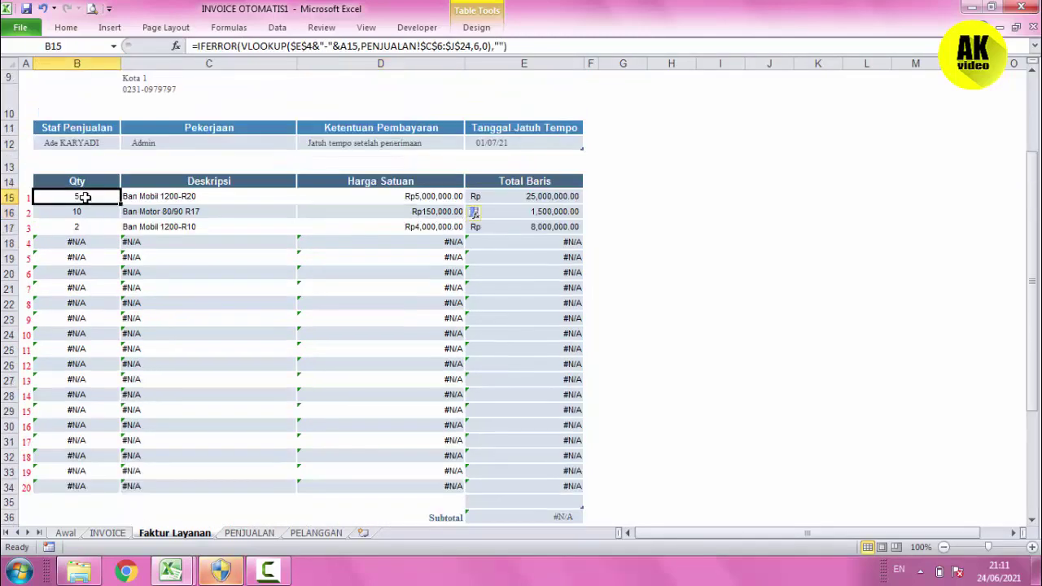
{"action": "left_click_drag", "start_coordinate": [81, 198], "coordinate": [362, 203]}
{"action": "left_click_drag", "start_coordinate": [465, 207], "coordinate": [439, 496]}
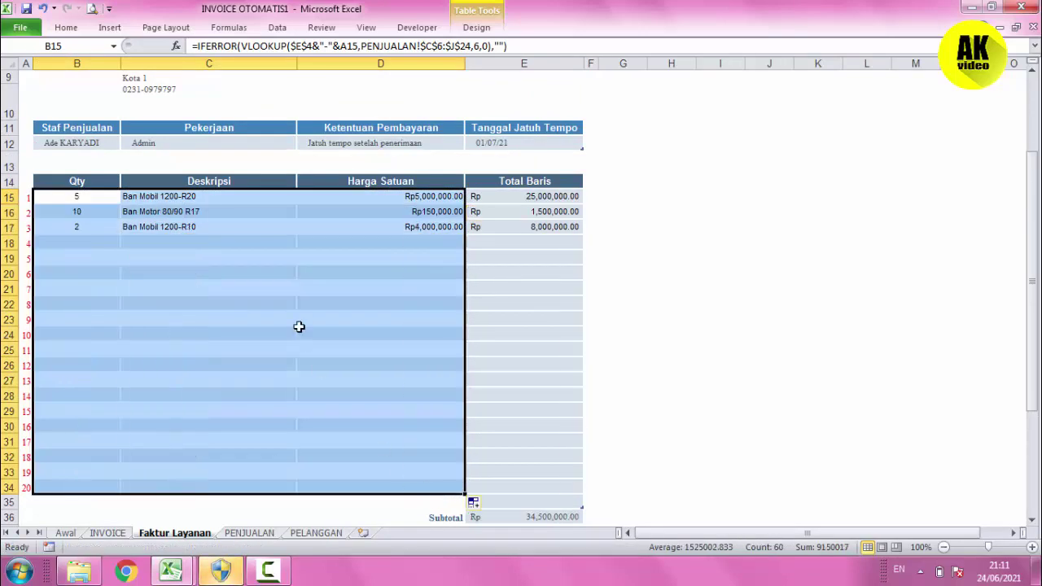
{"action": "scroll", "coordinate": [590, 337], "scroll_direction": "down", "scroll_amount": 3}
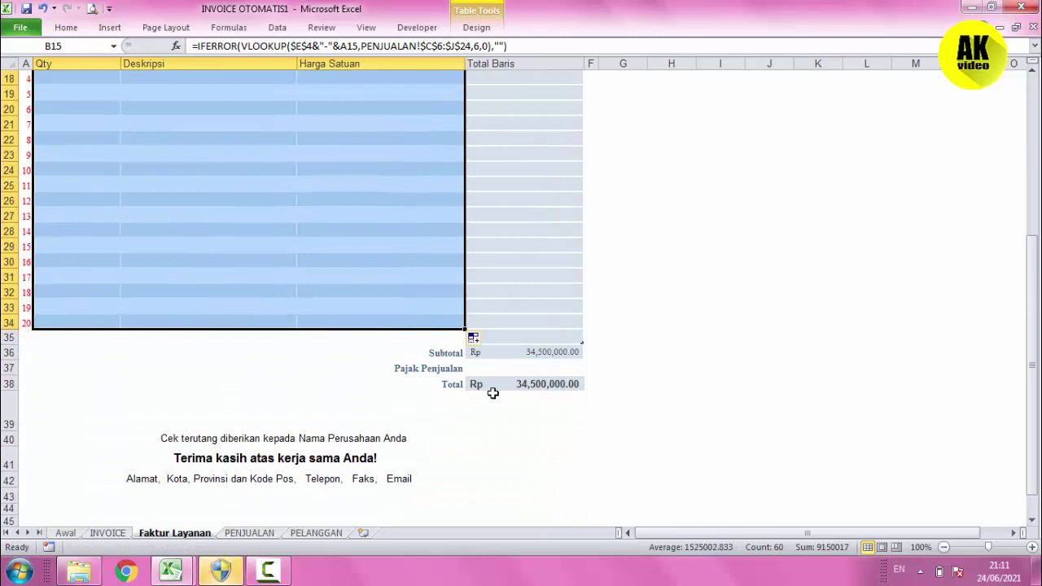
{"action": "left_click", "coordinate": [540, 369]}
{"action": "scroll", "coordinate": [656, 349], "scroll_direction": "up", "scroll_amount": 1}
Enter the sales tax formula =E36*10% in E37.
{"action": "scroll", "coordinate": [656, 356], "scroll_direction": "up", "scroll_amount": 1}
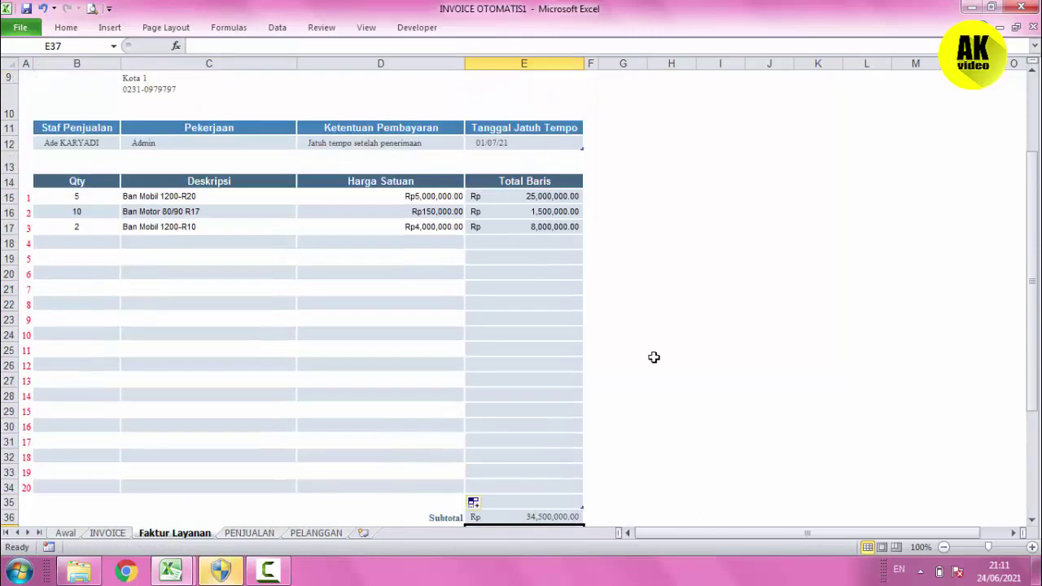
{"action": "scroll", "coordinate": [648, 364], "scroll_direction": "down", "scroll_amount": 1}
{"action": "type", "text": "="}
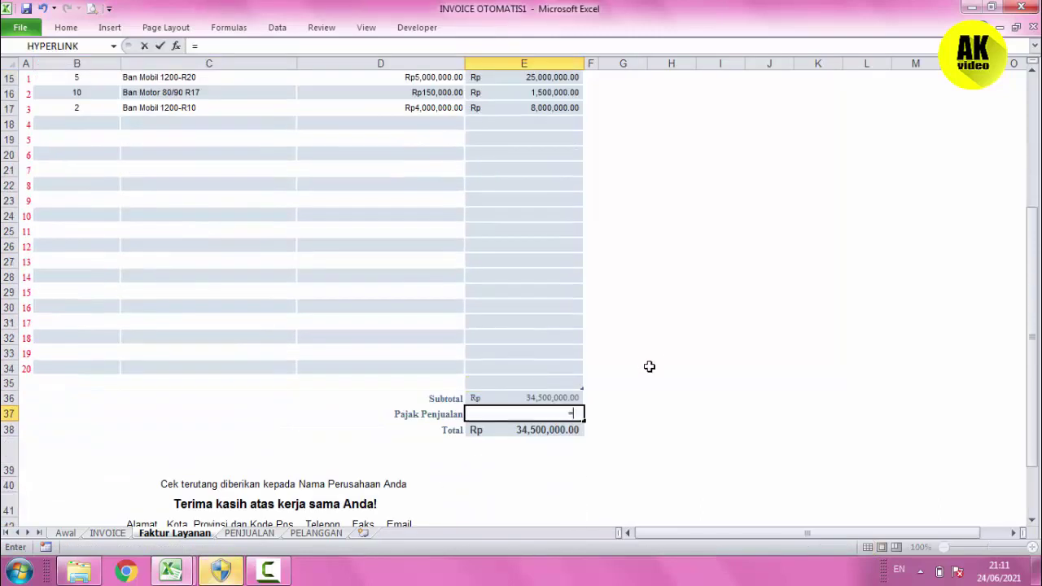
{"action": "left_click", "coordinate": [545, 396]}
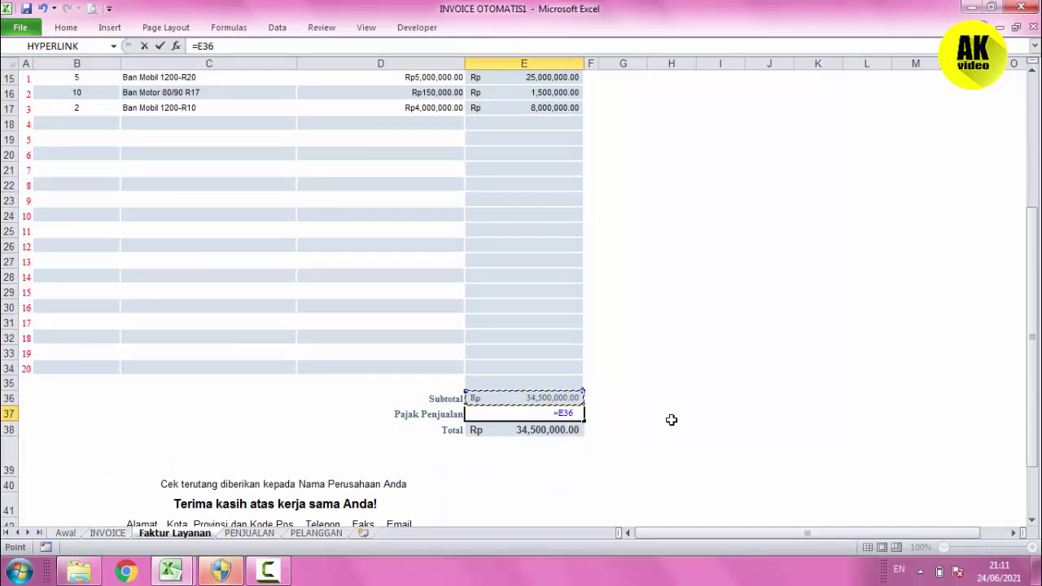
{"action": "type", "text": "*10"}
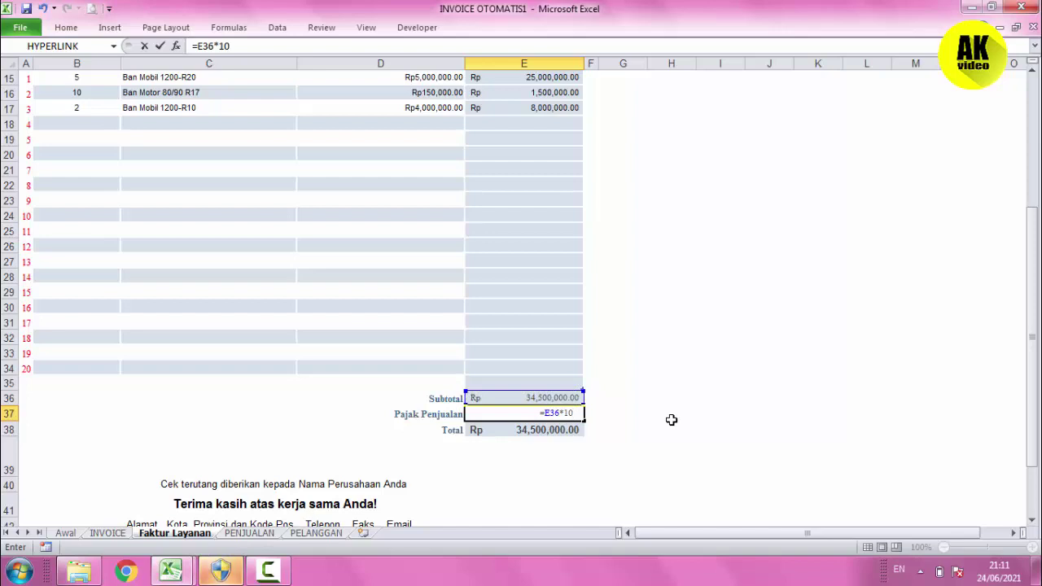
{"action": "type", "text": "%"}
{"action": "key", "text": "Return"}
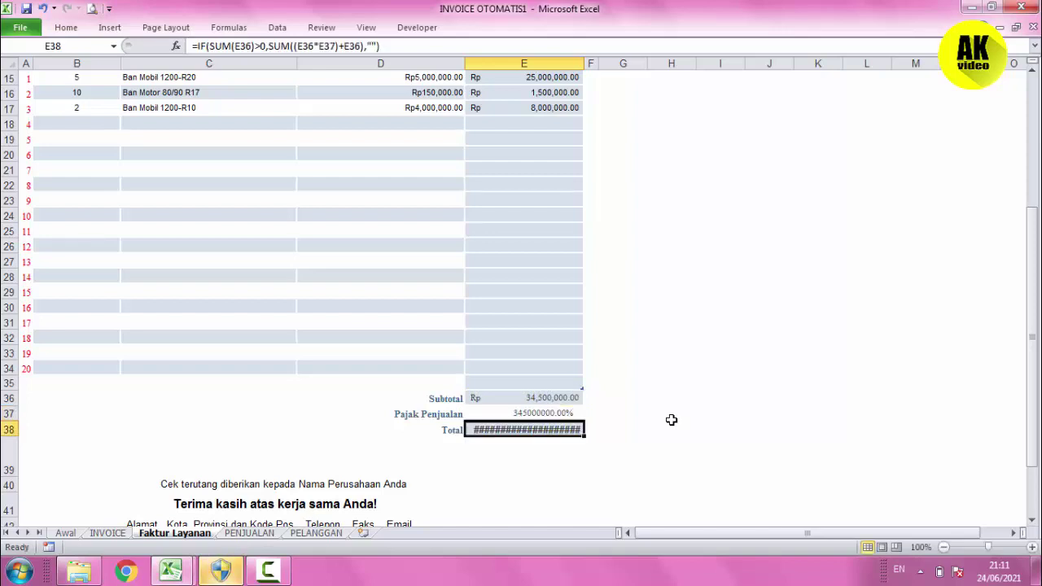
Apply Comma Style to the sales tax so it reads 3,450,000.00.
{"action": "left_click", "coordinate": [567, 413]}
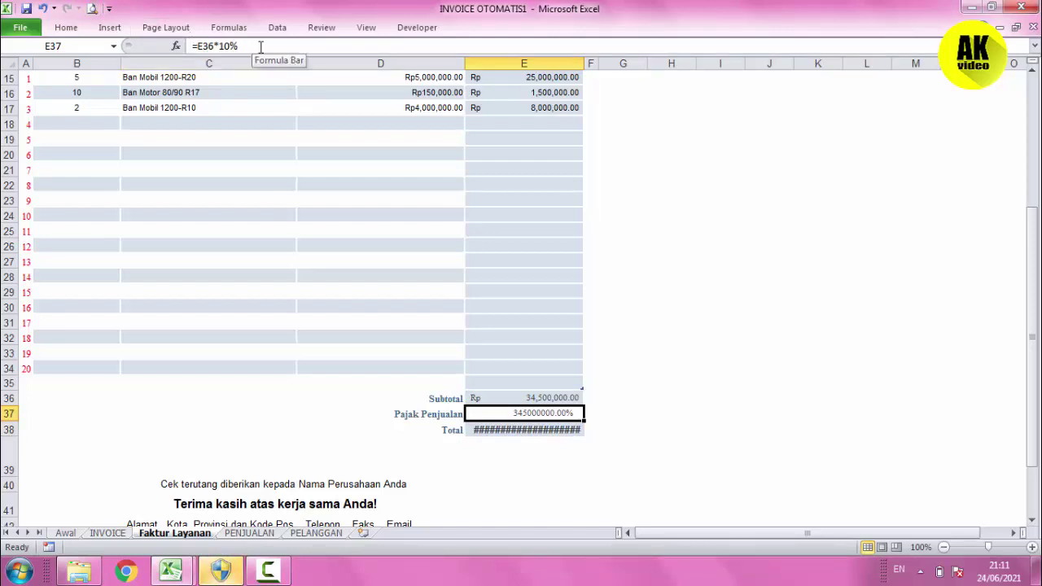
{"action": "key", "text": "Down"}
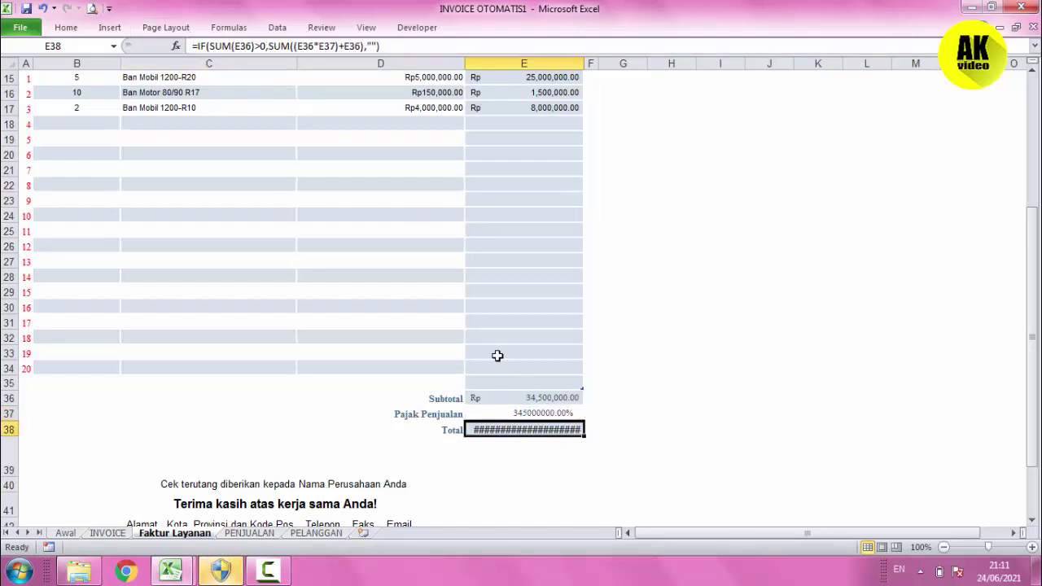
{"action": "left_click", "coordinate": [569, 412]}
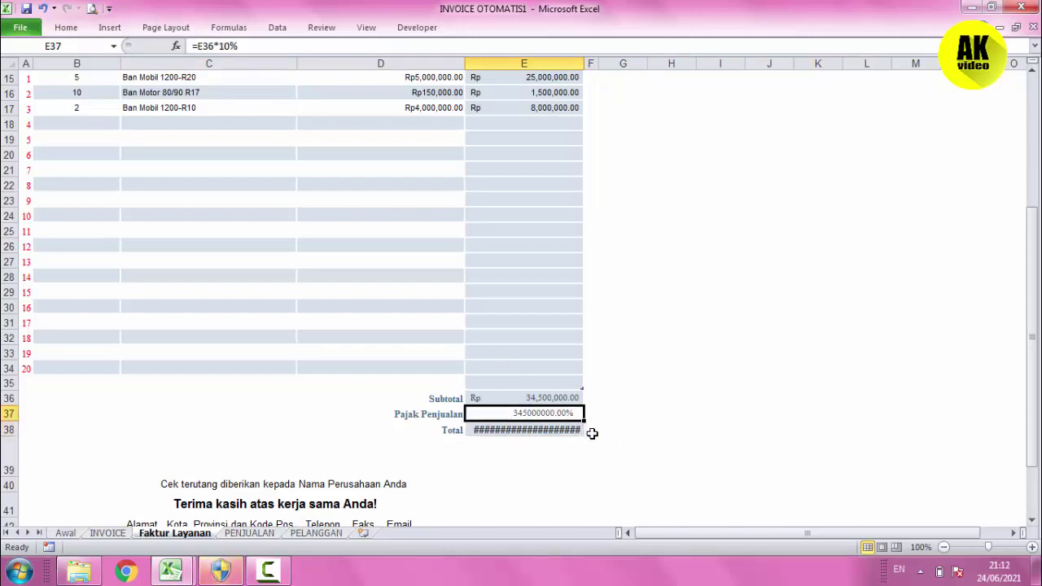
{"action": "left_click", "coordinate": [66, 26]}
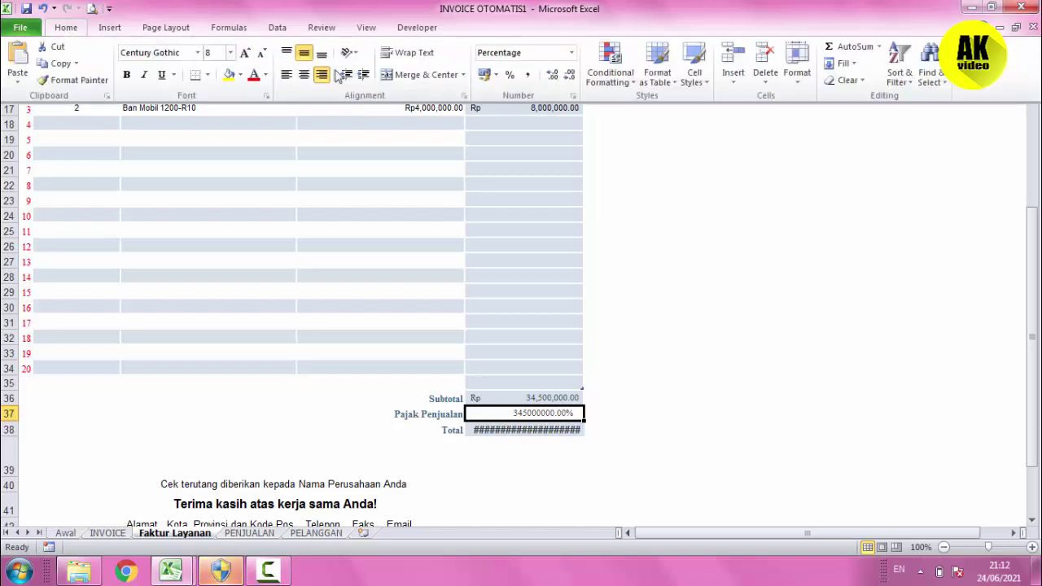
{"action": "left_click", "coordinate": [528, 75]}
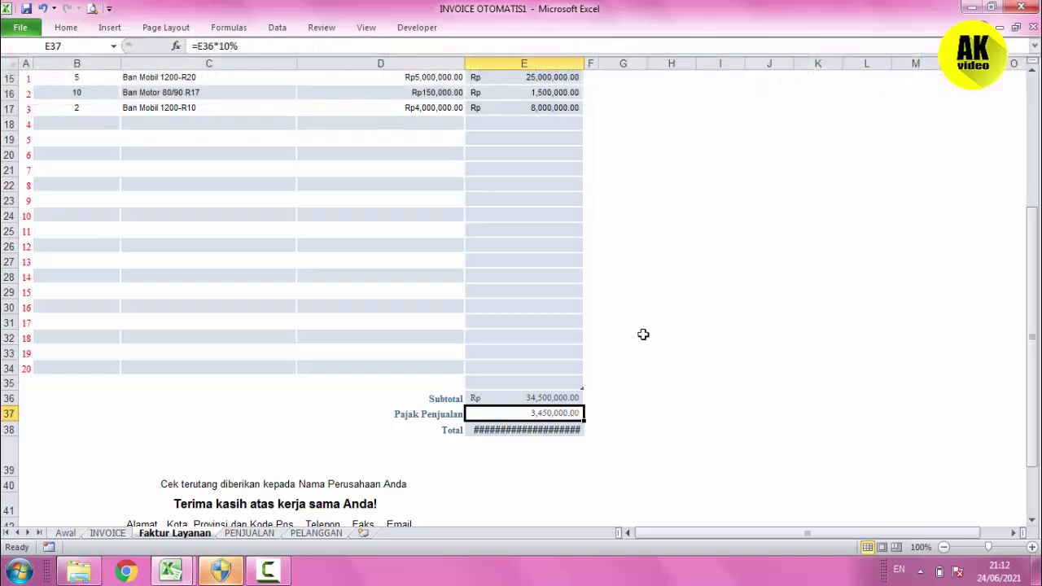
{"action": "left_click", "coordinate": [499, 433]}
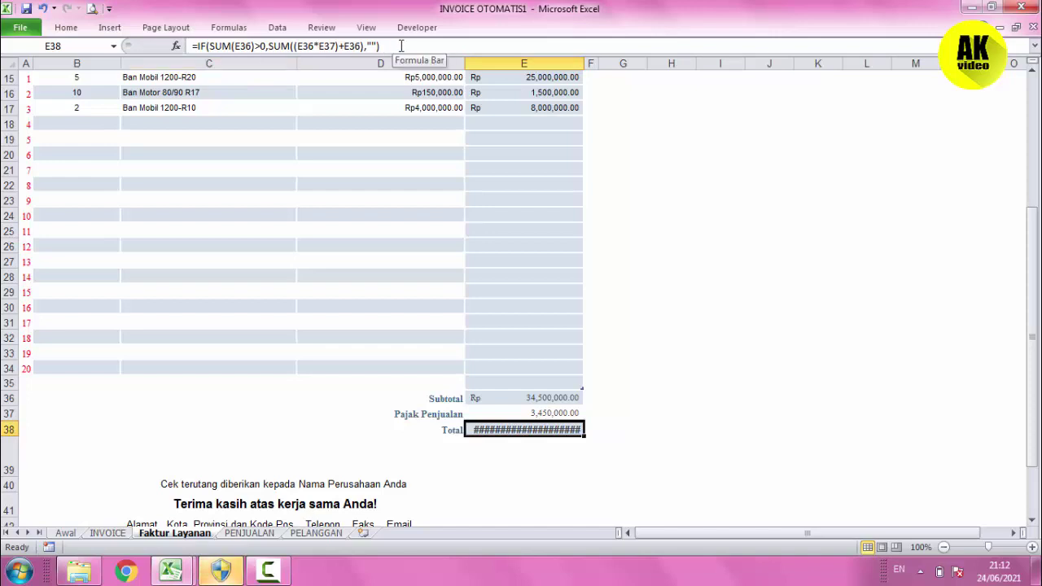
Replace E38's old formula with =E36+E37, giving a Total of Rp 37,950,000.00.
{"action": "left_click_drag", "start_coordinate": [401, 46], "coordinate": [202, 47]}
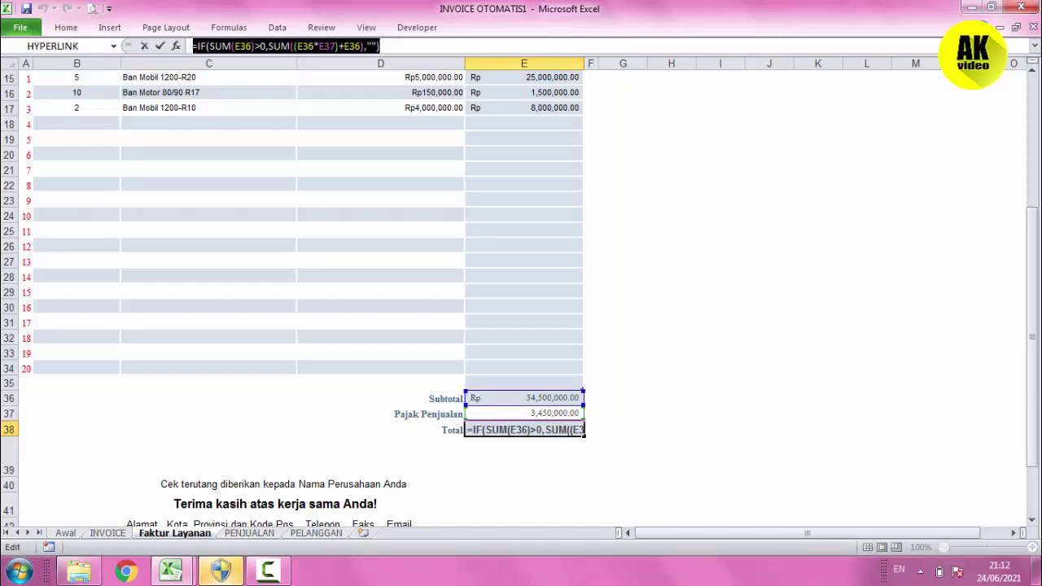
{"action": "key", "text": "BackSpace"}
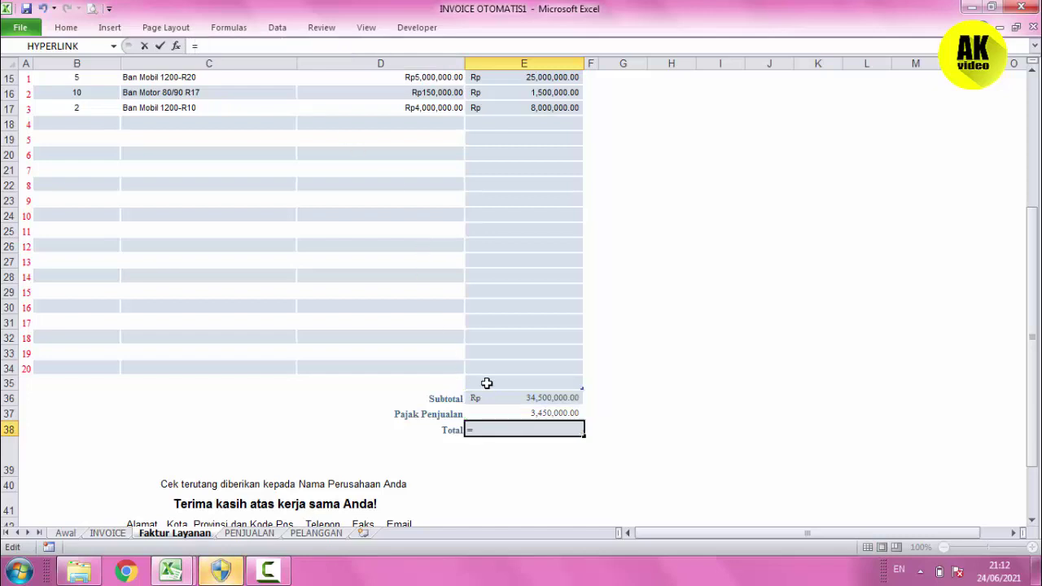
{"action": "left_click", "coordinate": [518, 398]}
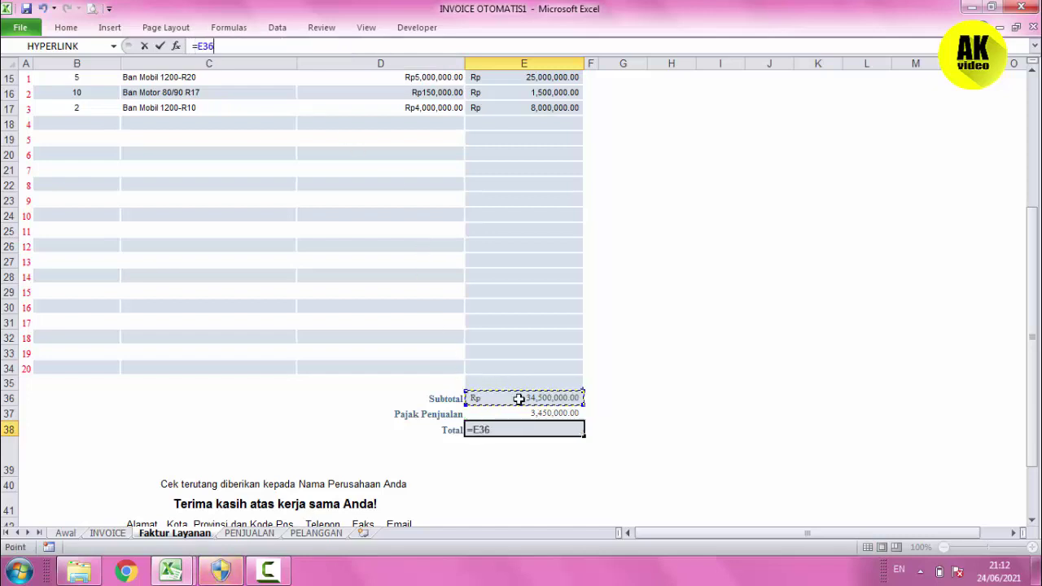
{"action": "type", "text": "+"}
{"action": "left_click", "coordinate": [564, 414]}
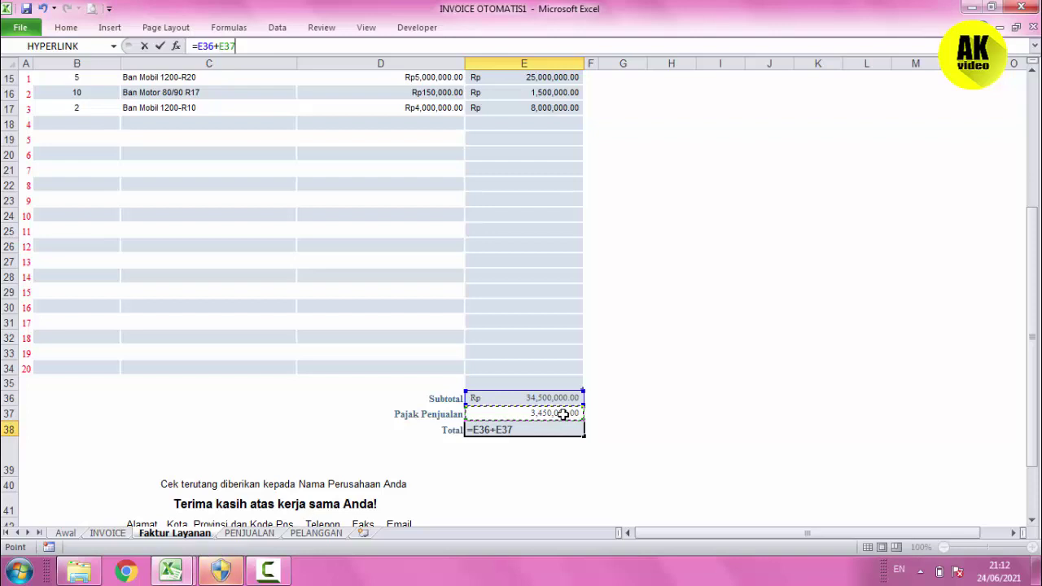
{"action": "key", "text": "Return"}
{"action": "left_click", "coordinate": [683, 440]}
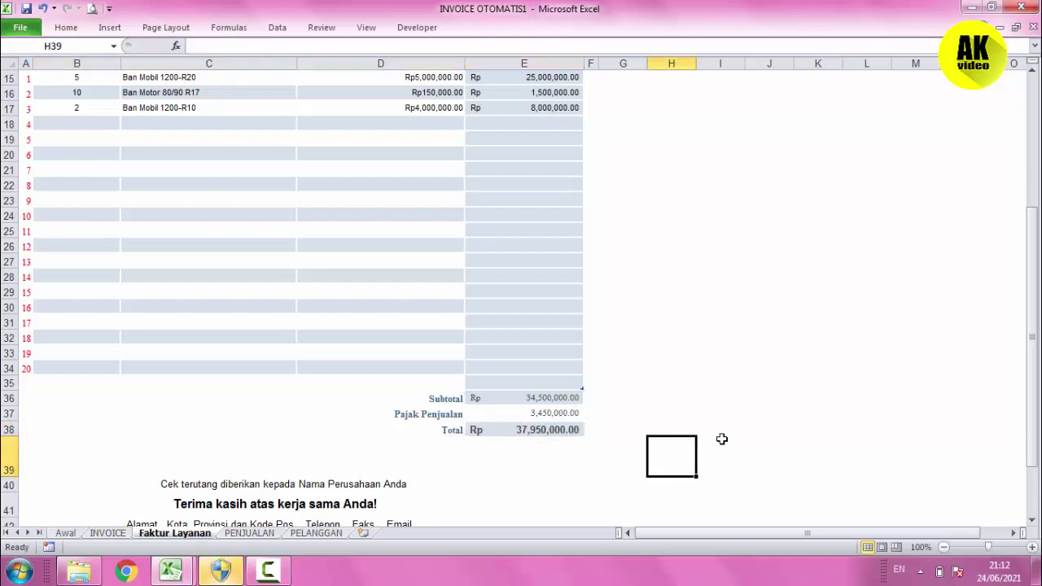
{"action": "left_click", "coordinate": [444, 414]}
{"action": "left_click", "coordinate": [676, 277]}
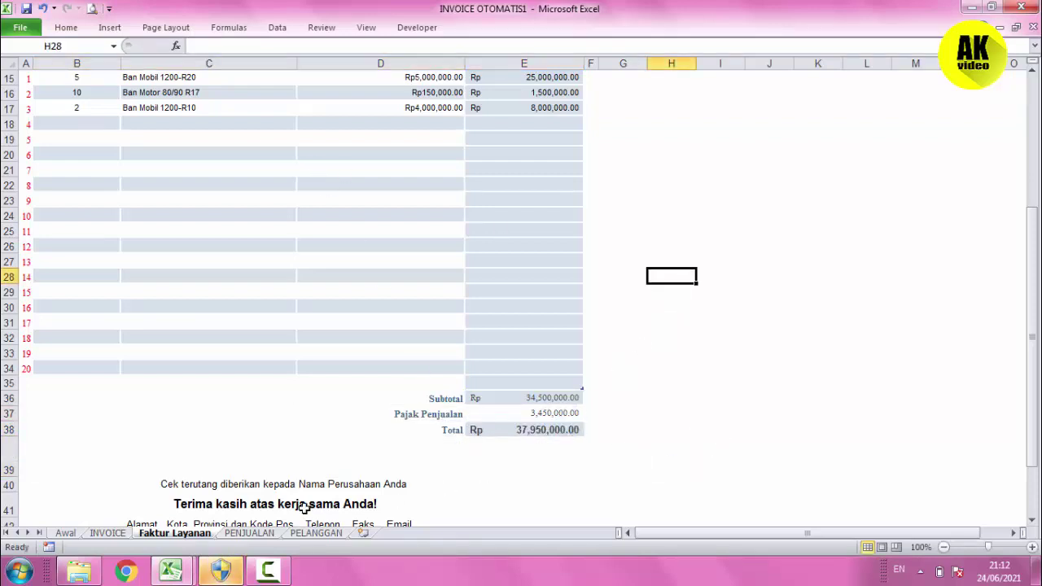
{"action": "scroll", "coordinate": [303, 507], "scroll_direction": "down", "scroll_amount": 4}
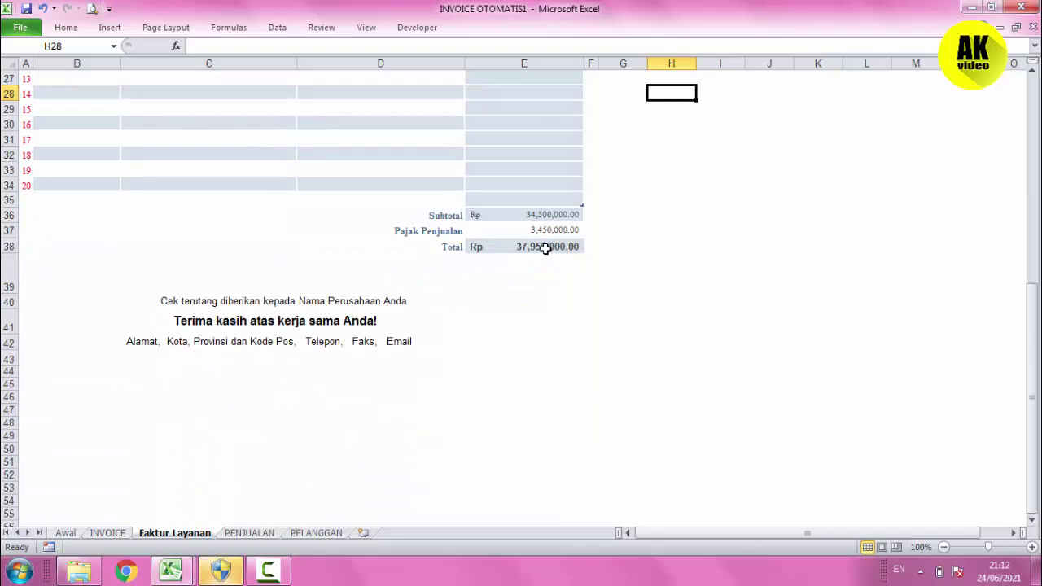
{"action": "scroll", "coordinate": [281, 420], "scroll_direction": "up", "scroll_amount": 5}
{"action": "scroll", "coordinate": [295, 419], "scroll_direction": "up", "scroll_amount": 4}
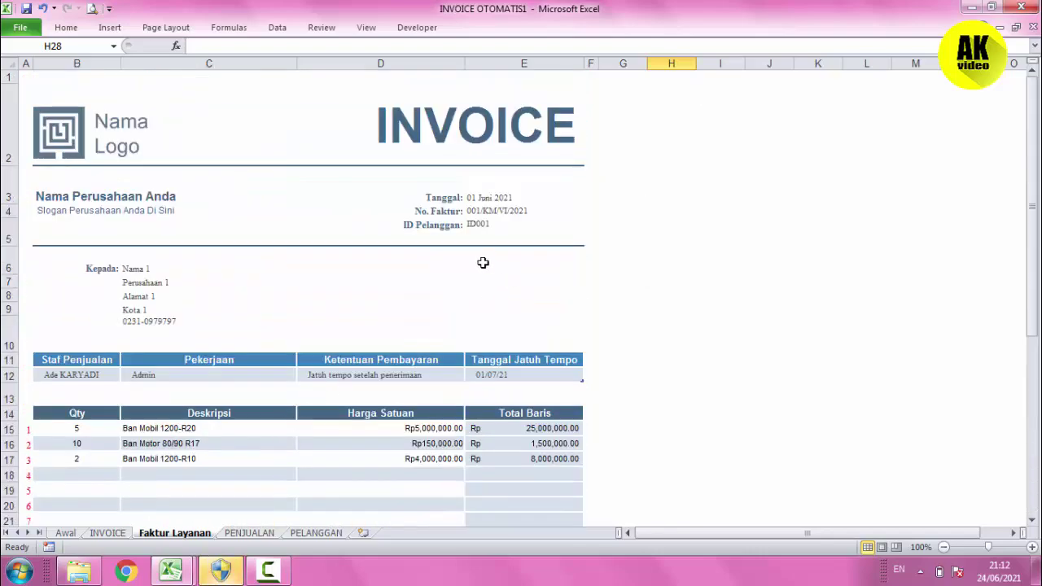
Switch the invoice to 002/KM/VI/2021 and compare it with its PENJUALAN sales row.
{"action": "left_click", "coordinate": [524, 210]}
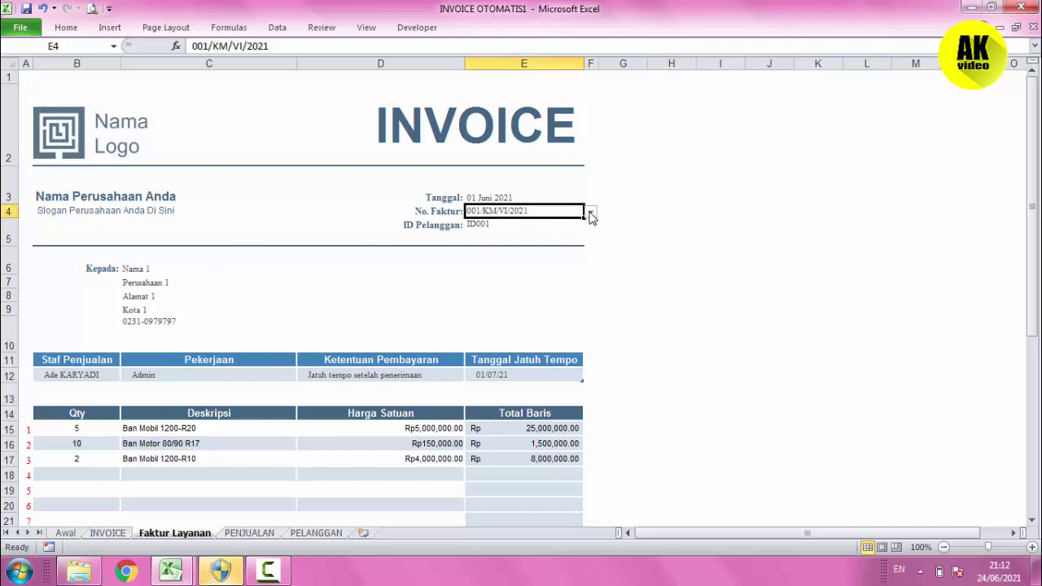
{"action": "left_click", "coordinate": [592, 214]}
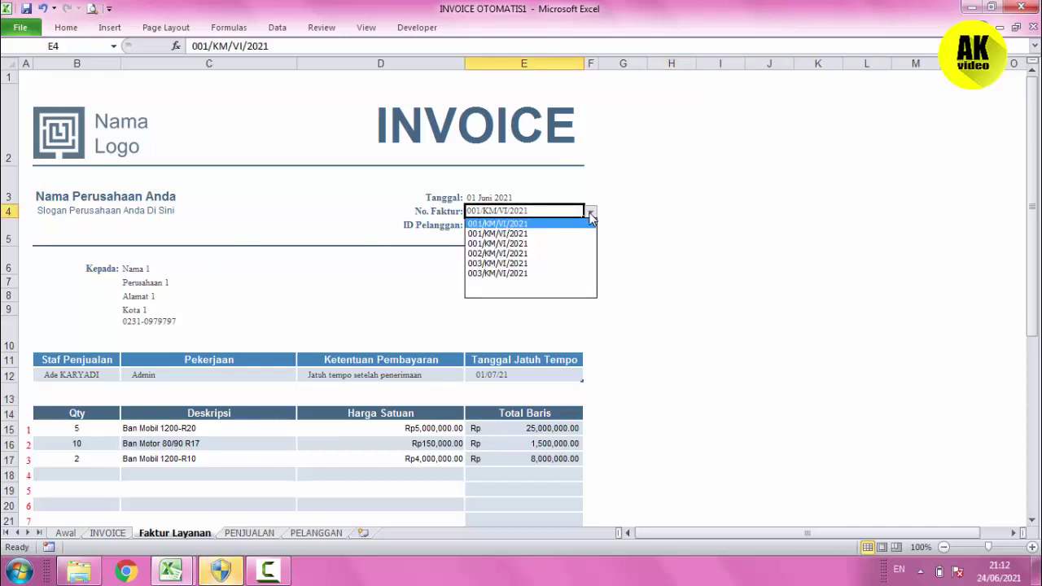
{"action": "left_click", "coordinate": [533, 259]}
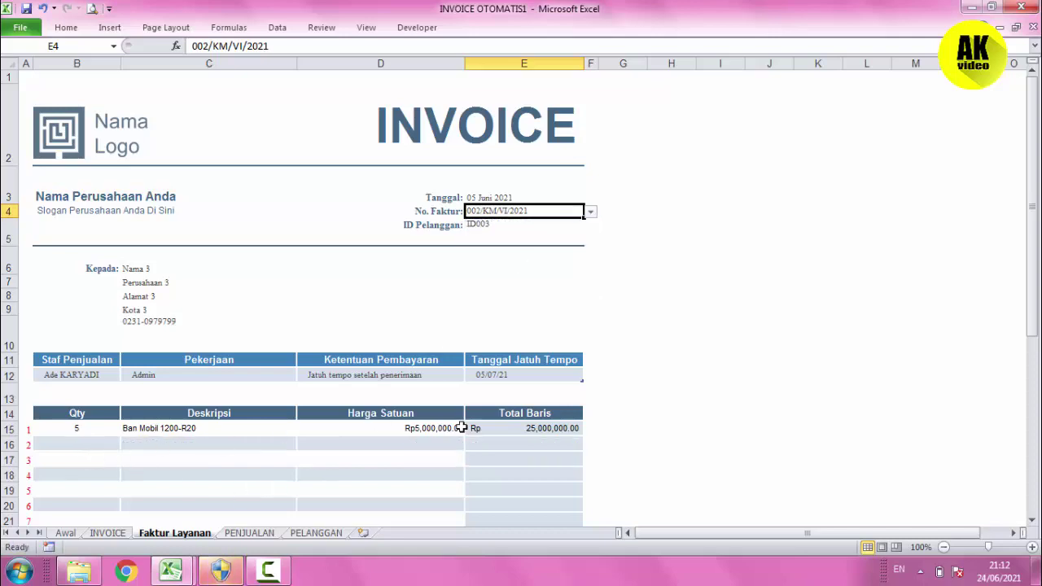
{"action": "scroll", "coordinate": [517, 437], "scroll_direction": "down", "scroll_amount": 3}
{"action": "scroll", "coordinate": [517, 437], "scroll_direction": "down", "scroll_amount": 3}
{"action": "scroll", "coordinate": [391, 476], "scroll_direction": "up", "scroll_amount": 6}
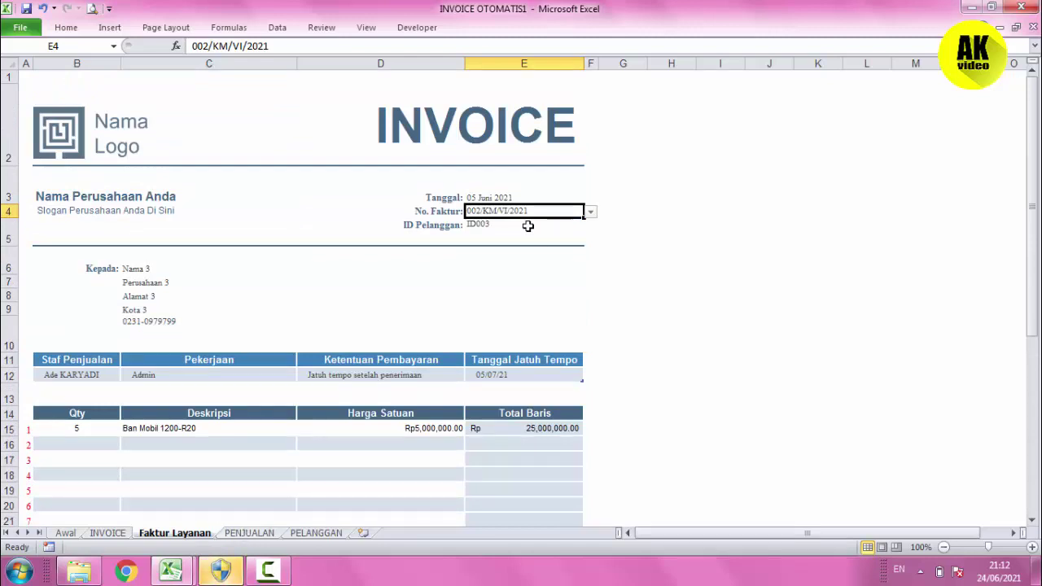
{"action": "scroll", "coordinate": [538, 433], "scroll_direction": "down", "scroll_amount": 3}
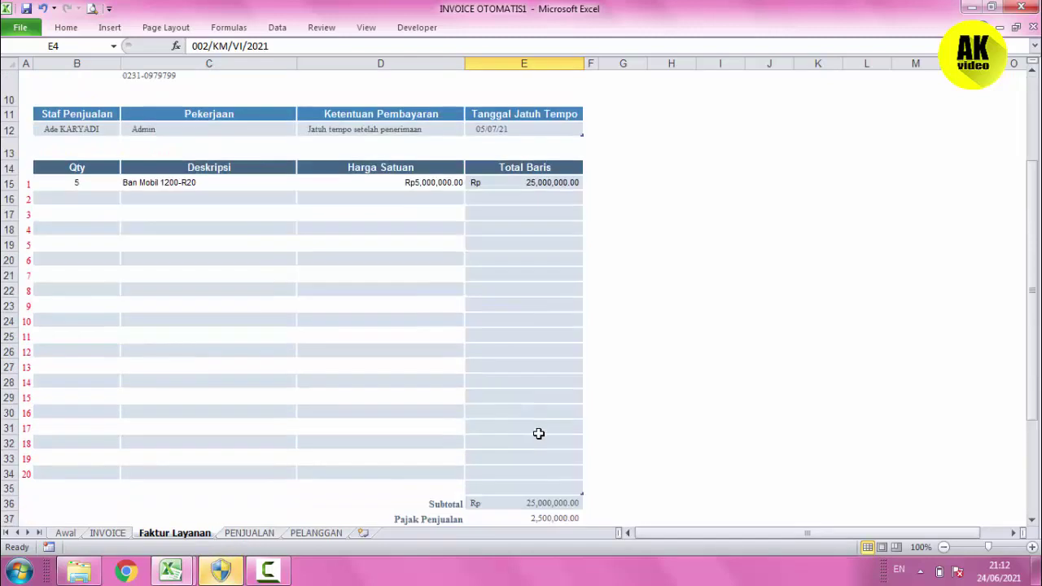
{"action": "scroll", "coordinate": [538, 435], "scroll_direction": "up", "scroll_amount": 2}
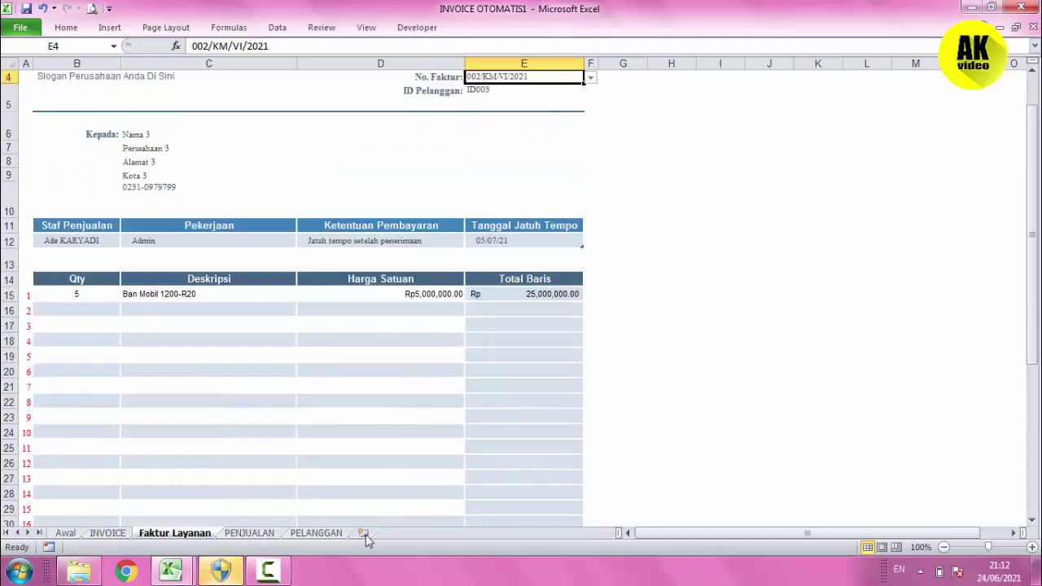
{"action": "left_click", "coordinate": [252, 534]}
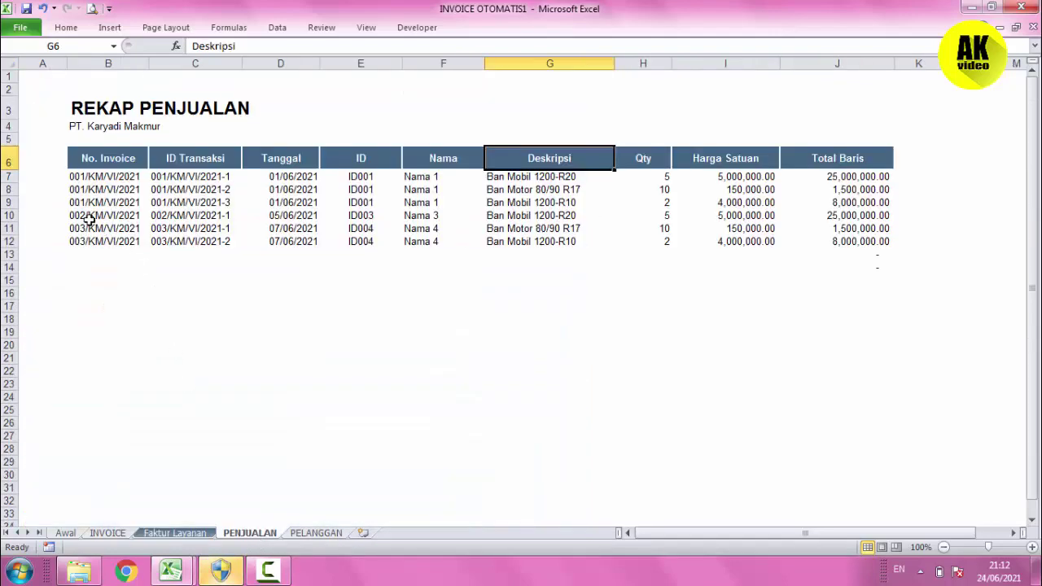
{"action": "left_click_drag", "start_coordinate": [90, 220], "coordinate": [869, 216]}
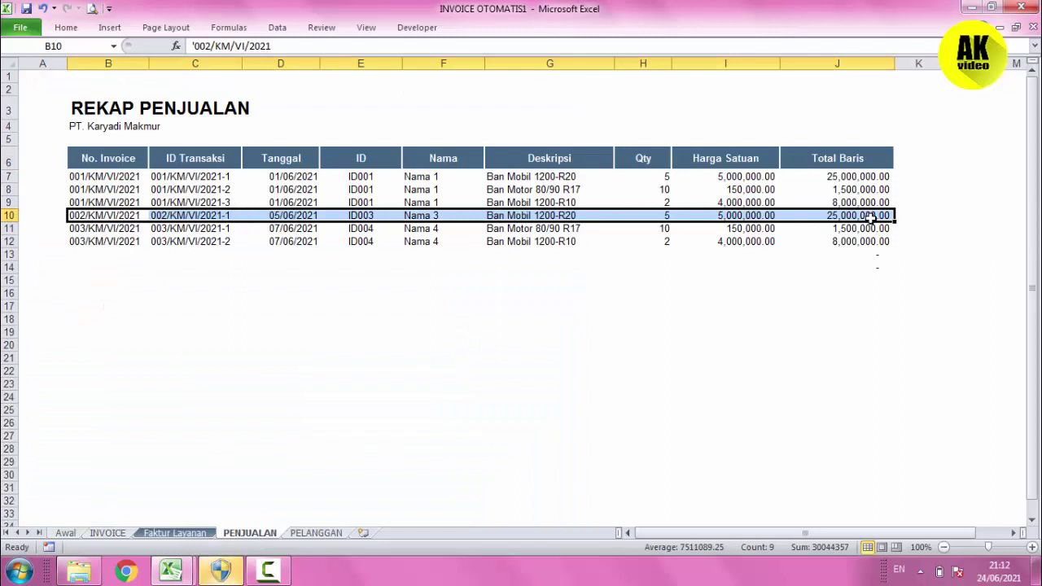
{"action": "left_click", "coordinate": [182, 533]}
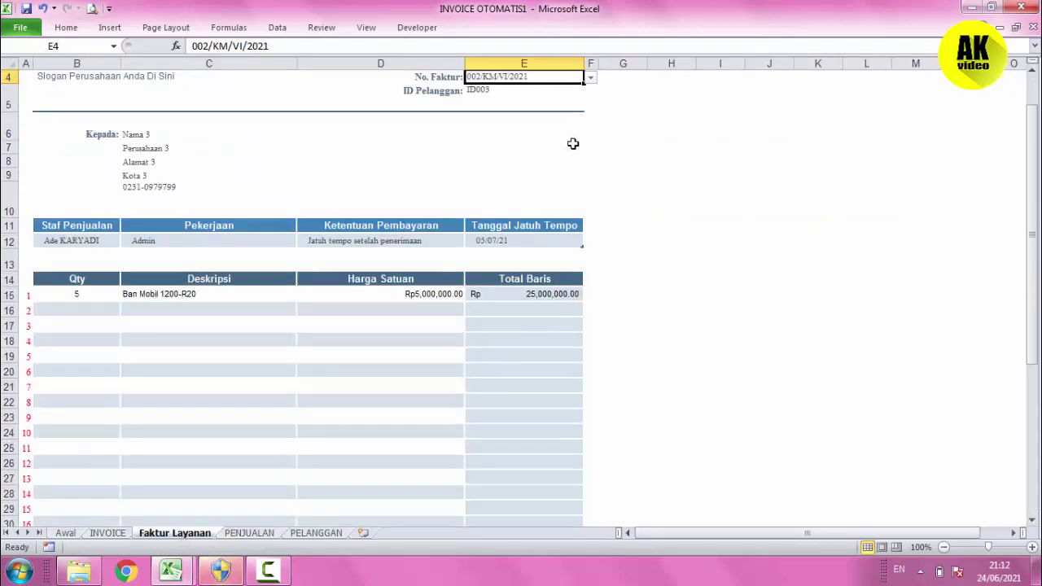
Switch to 003/KM/VI/2021 and verify its two line totals against PENJUALAN.
{"action": "scroll", "coordinate": [573, 135], "scroll_direction": "up", "scroll_amount": 1}
{"action": "left_click", "coordinate": [592, 211]}
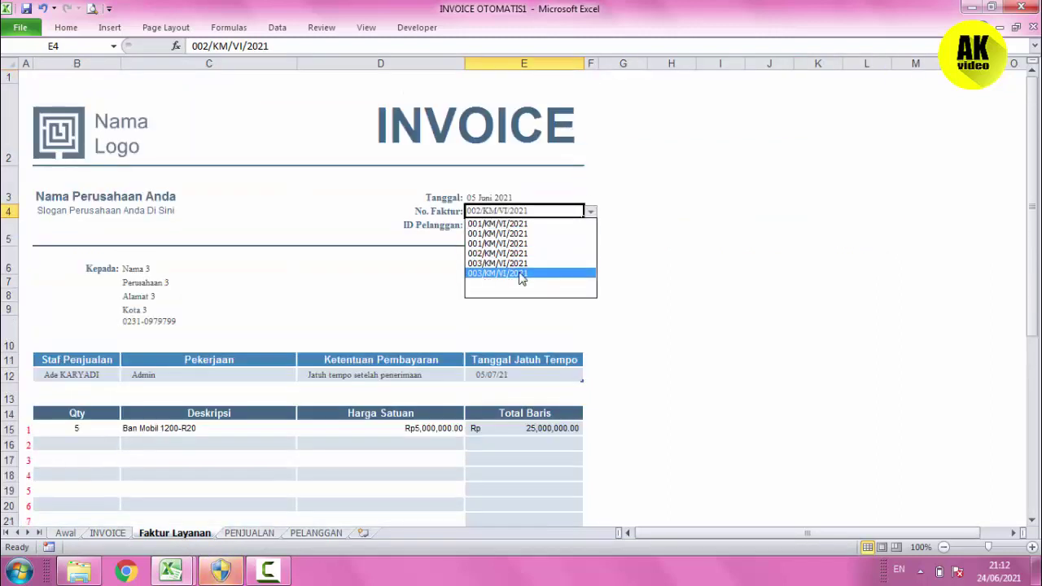
{"action": "left_click", "coordinate": [518, 265]}
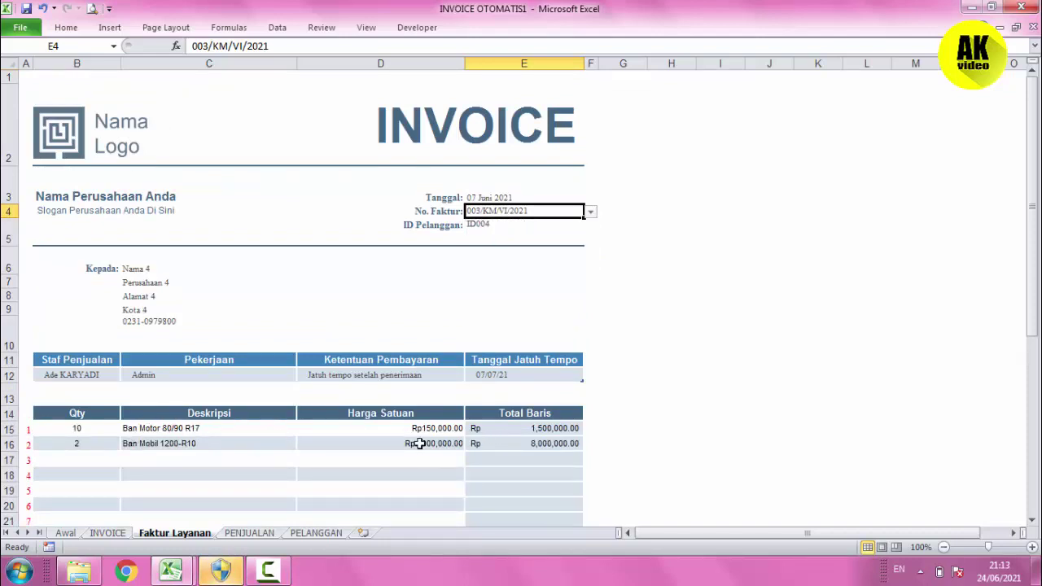
{"action": "scroll", "coordinate": [438, 445], "scroll_direction": "down", "scroll_amount": 4}
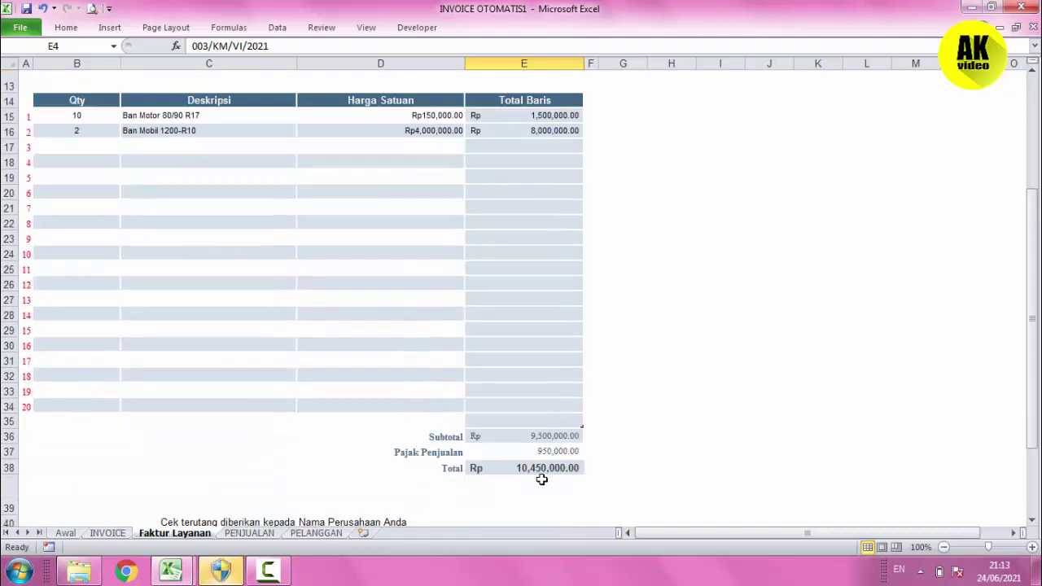
{"action": "left_click", "coordinate": [265, 531]}
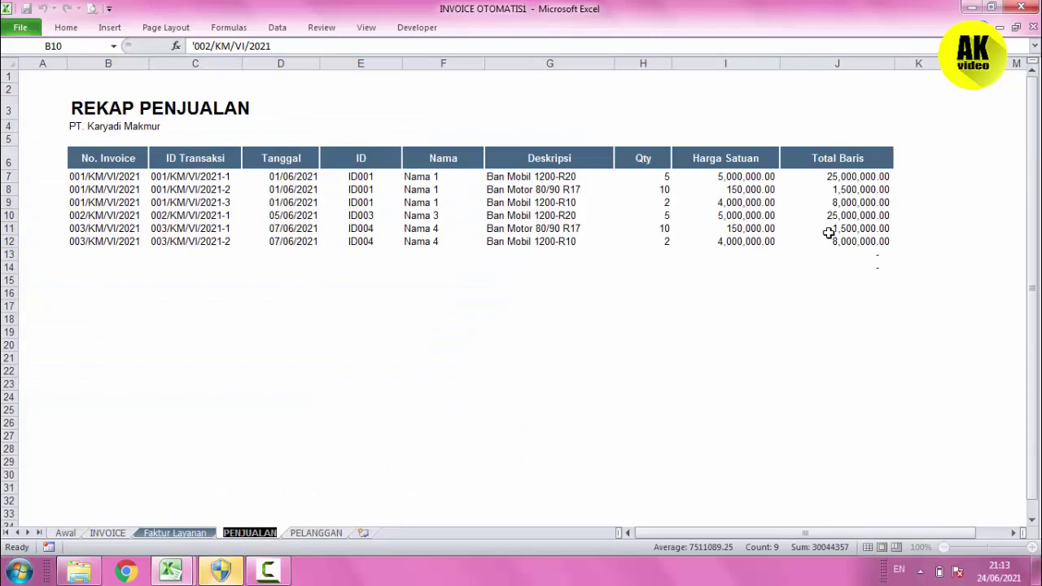
{"action": "left_click_drag", "start_coordinate": [852, 230], "coordinate": [853, 241]}
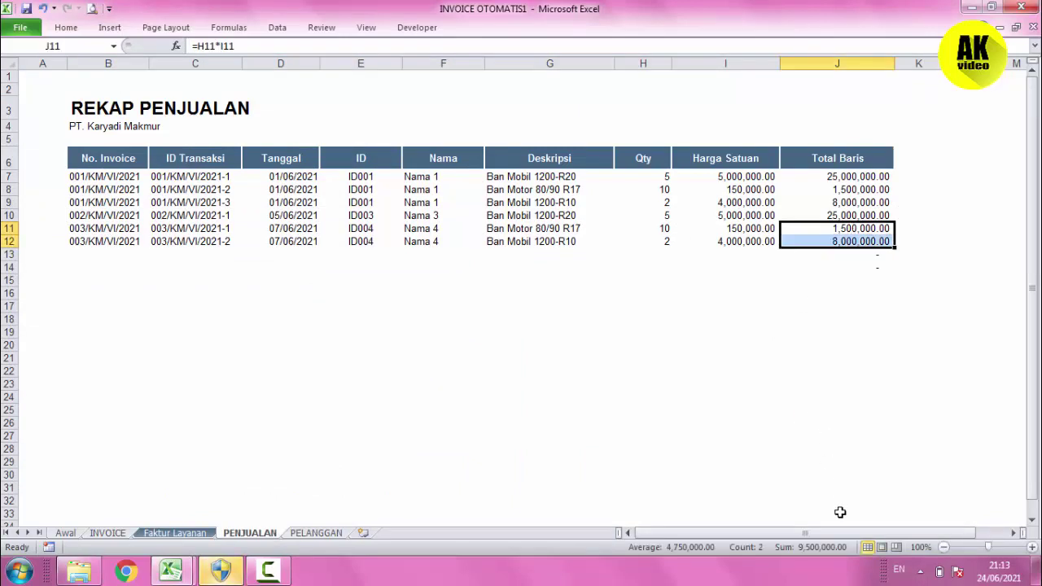
{"action": "left_click", "coordinate": [169, 533]}
{"action": "left_click", "coordinate": [547, 436]}
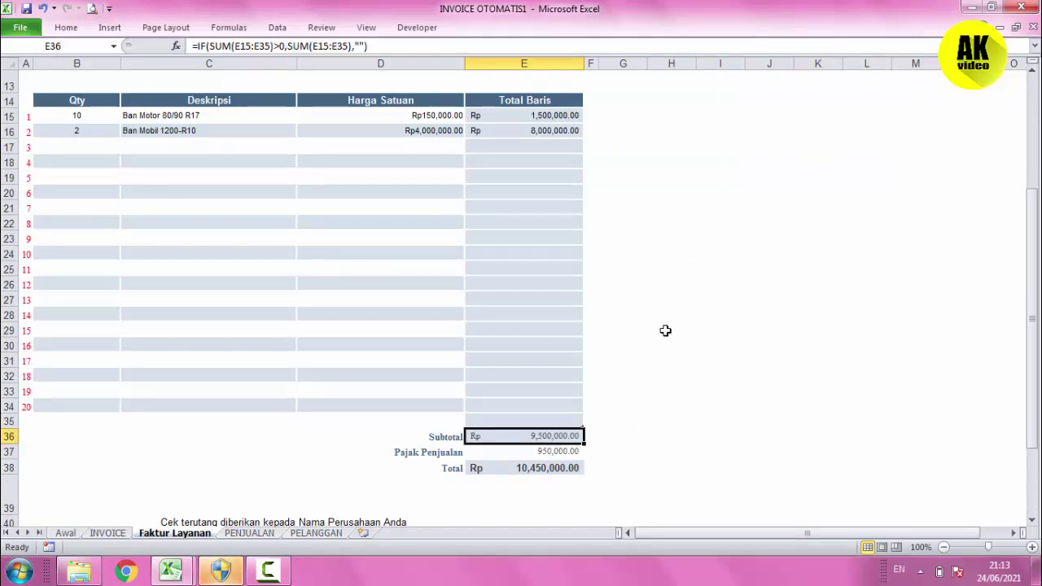
Select the invoice area A1:F43 and bring up File > Print.
{"action": "scroll", "coordinate": [660, 332], "scroll_direction": "up", "scroll_amount": 4}
{"action": "scroll", "coordinate": [661, 332], "scroll_direction": "down", "scroll_amount": 4}
{"action": "scroll", "coordinate": [660, 332], "scroll_direction": "up", "scroll_amount": 3}
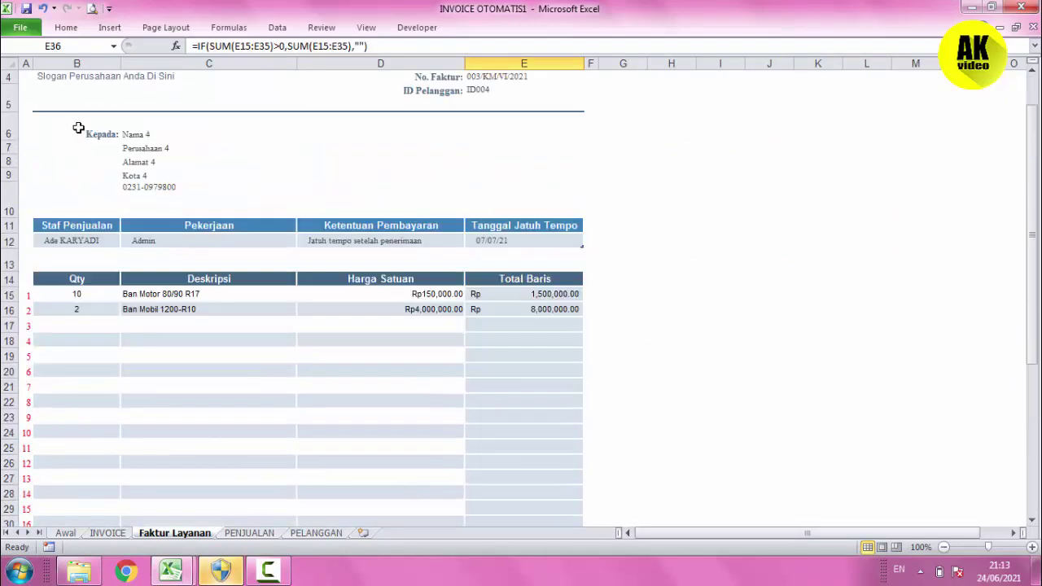
{"action": "scroll", "coordinate": [44, 93], "scroll_direction": "up", "scroll_amount": 1}
{"action": "mouse_move", "coordinate": [38, 88]}
{"action": "left_mouse_down"}
{"action": "mouse_move", "coordinate": [515, 534]}
{"action": "mouse_move", "coordinate": [579, 482]}
{"action": "left_mouse_up"}
{"action": "left_click", "coordinate": [590, 481]}
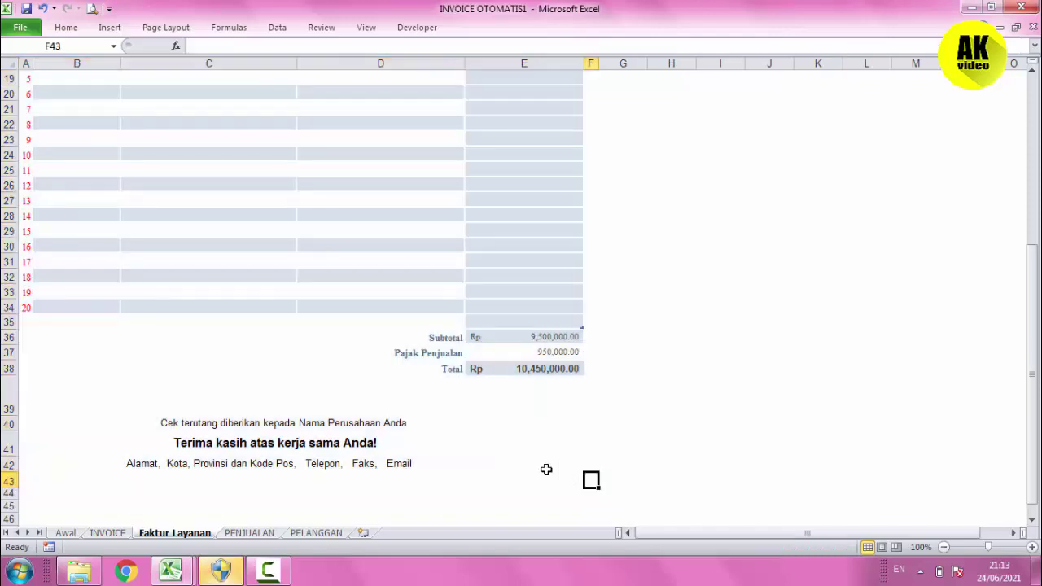
{"action": "left_click_drag", "start_coordinate": [590, 481], "coordinate": [54, 112]}
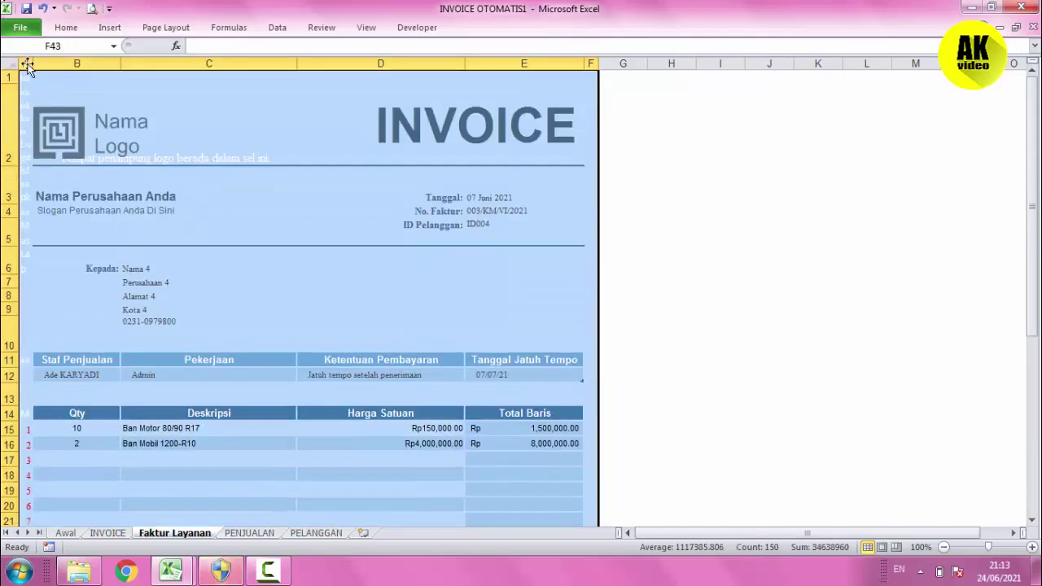
{"action": "left_click", "coordinate": [24, 30]}
{"action": "left_click", "coordinate": [43, 228]}
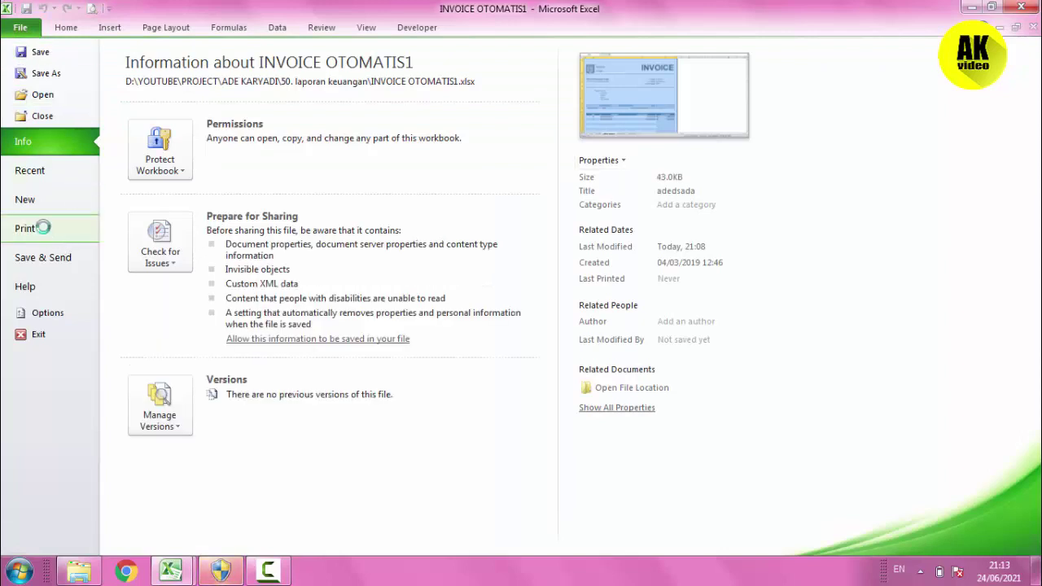